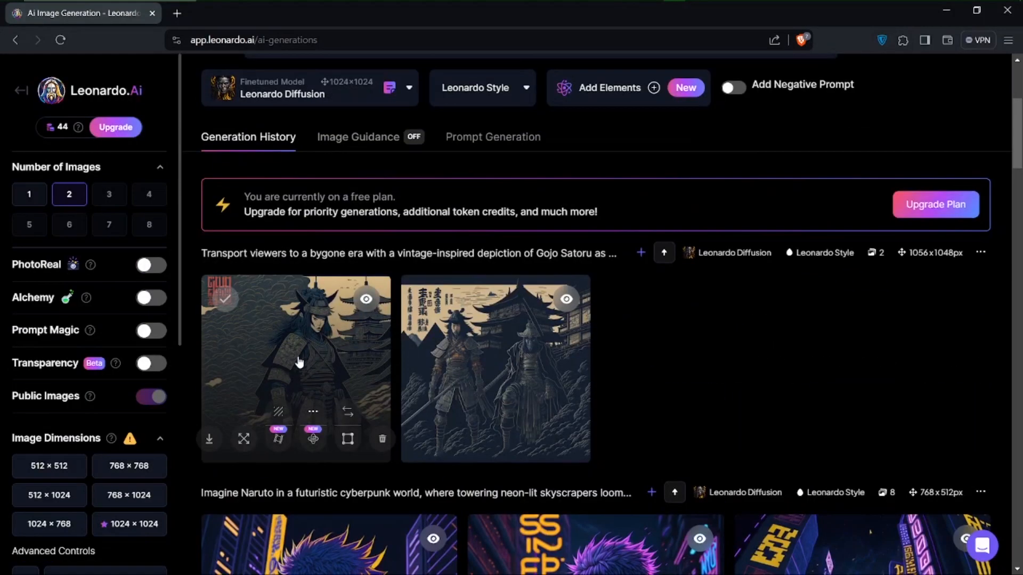
pyautogui.click(297, 355)
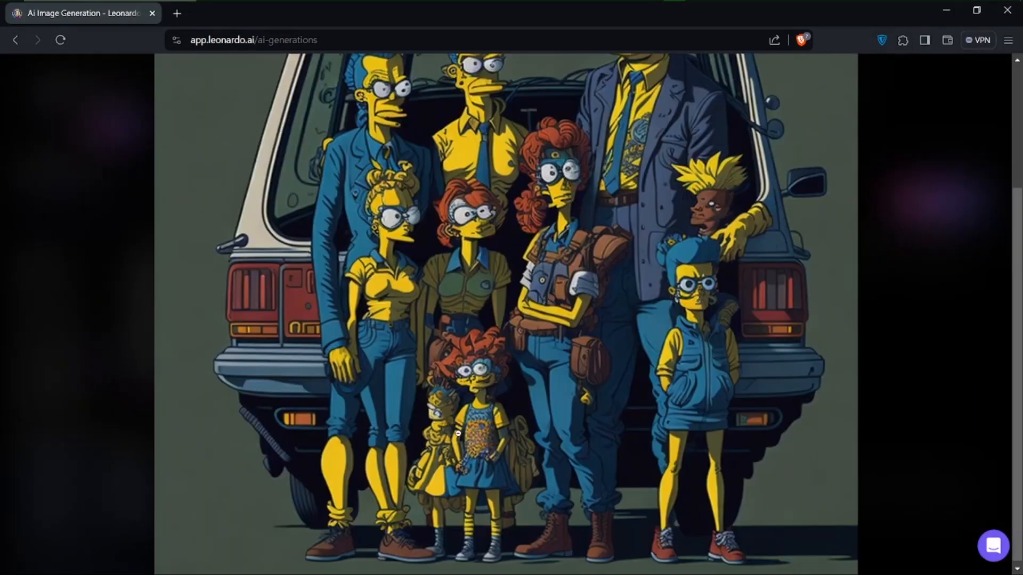
pyautogui.scroll(3, 458, 433)
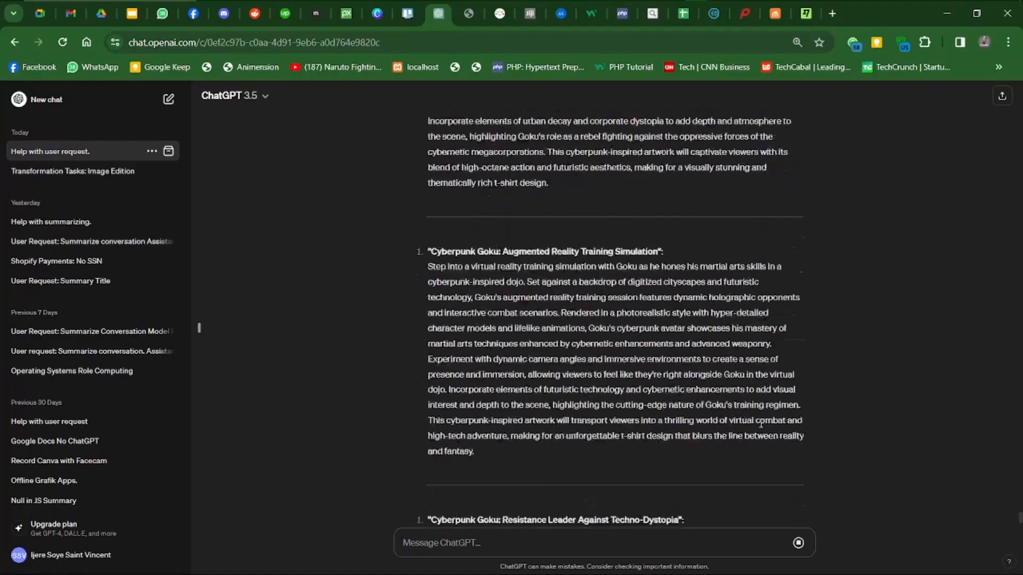
pyautogui.scroll(4, 433, 248)
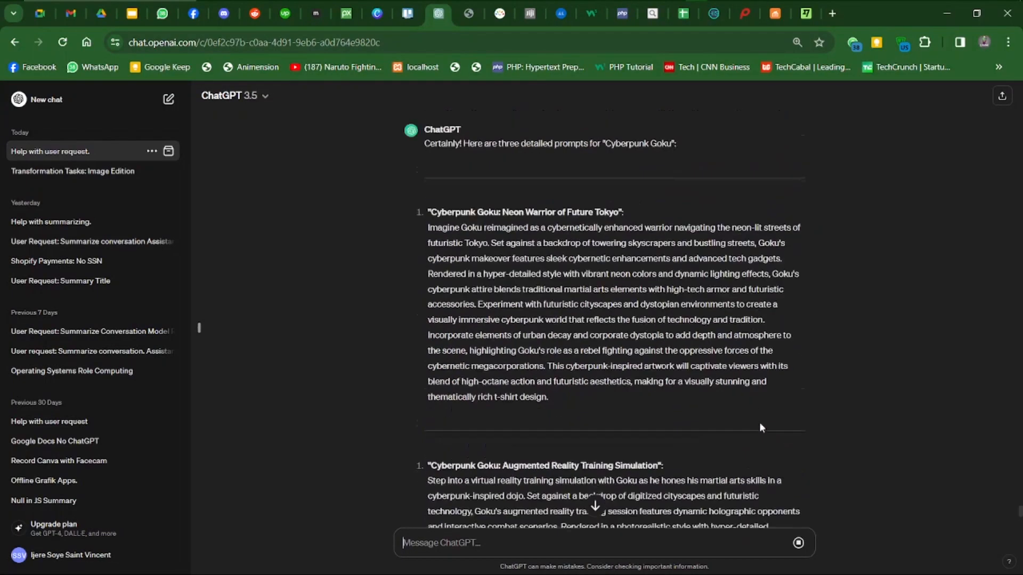
pyautogui.moveTo(428, 232); pyautogui.dragTo(558, 411)
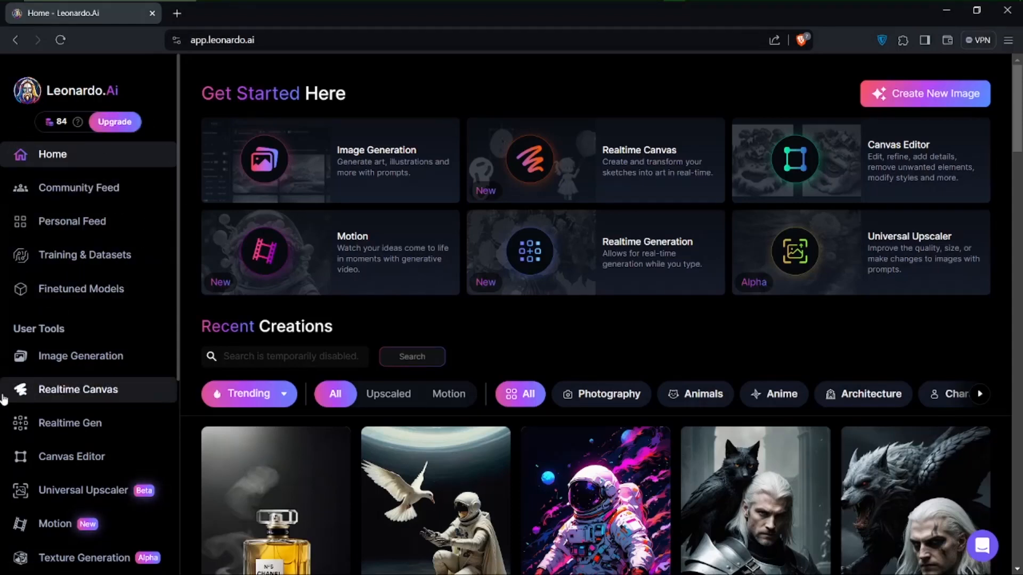
# - Open the Image Generation tool and browse the earlier lion and cosmic scene images in the generation history
pyautogui.moveTo(77, 127)
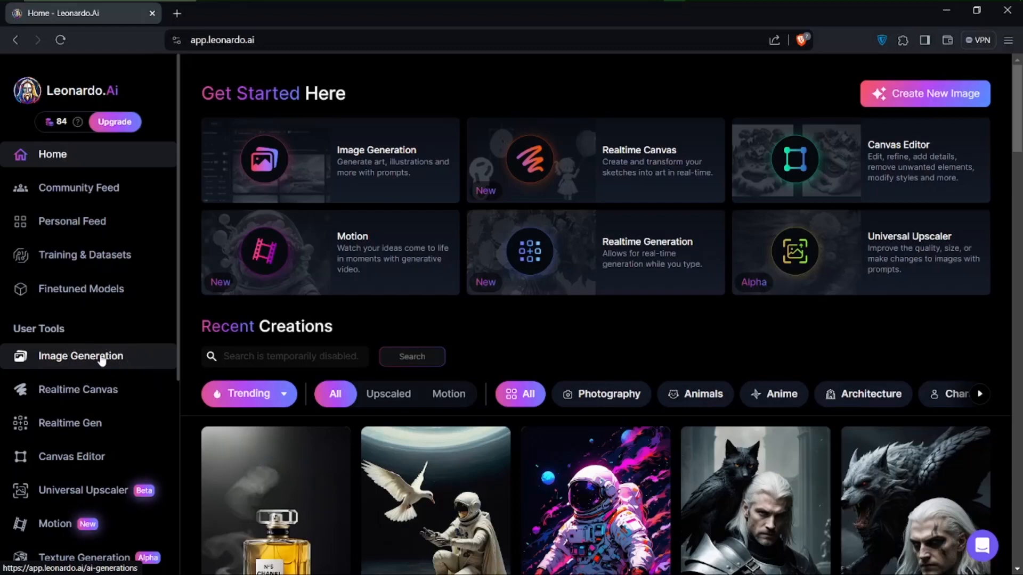
pyautogui.click(102, 359)
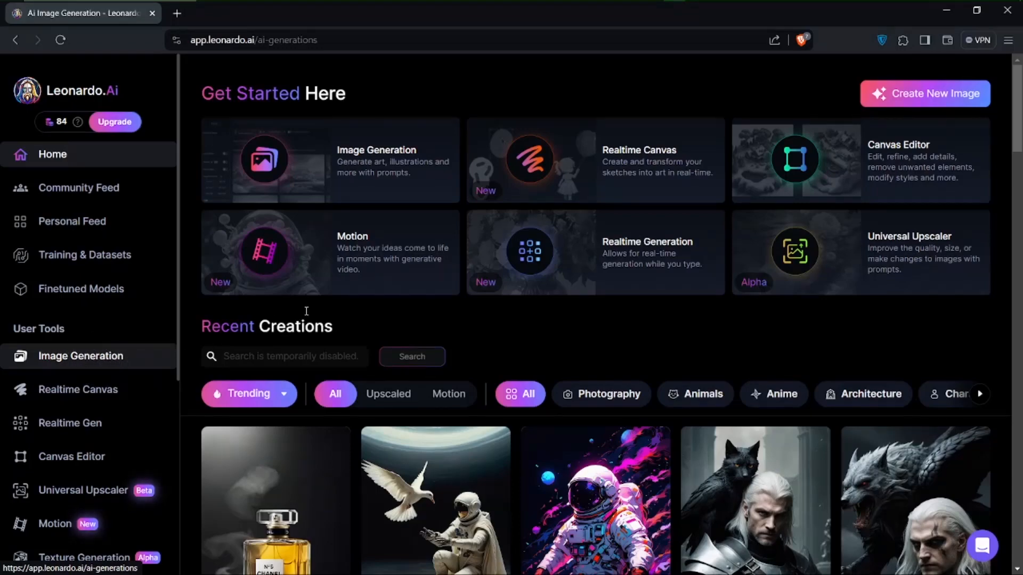
pyautogui.scroll(-3, 511, 373)
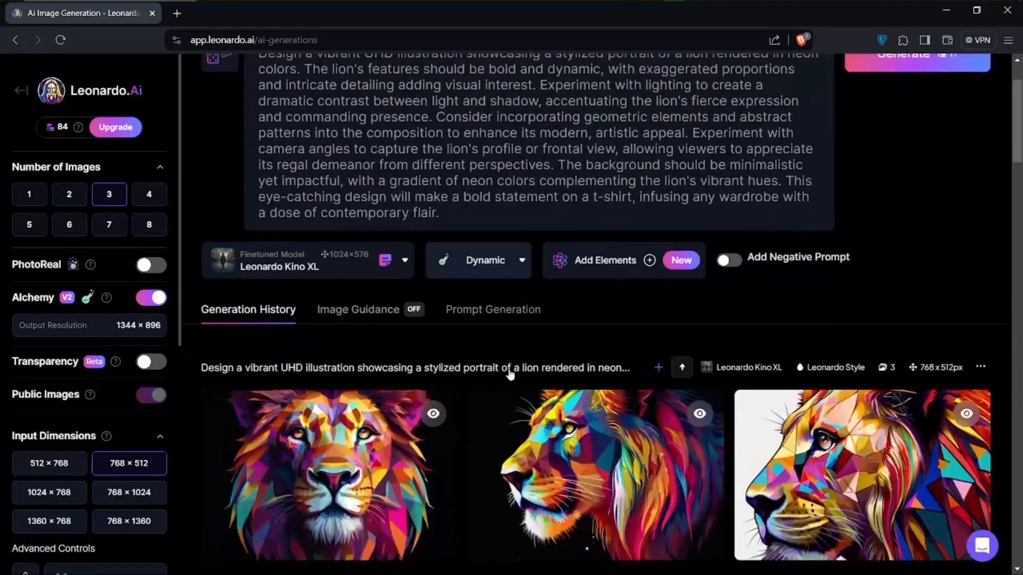
pyautogui.scroll(-1, 508, 367)
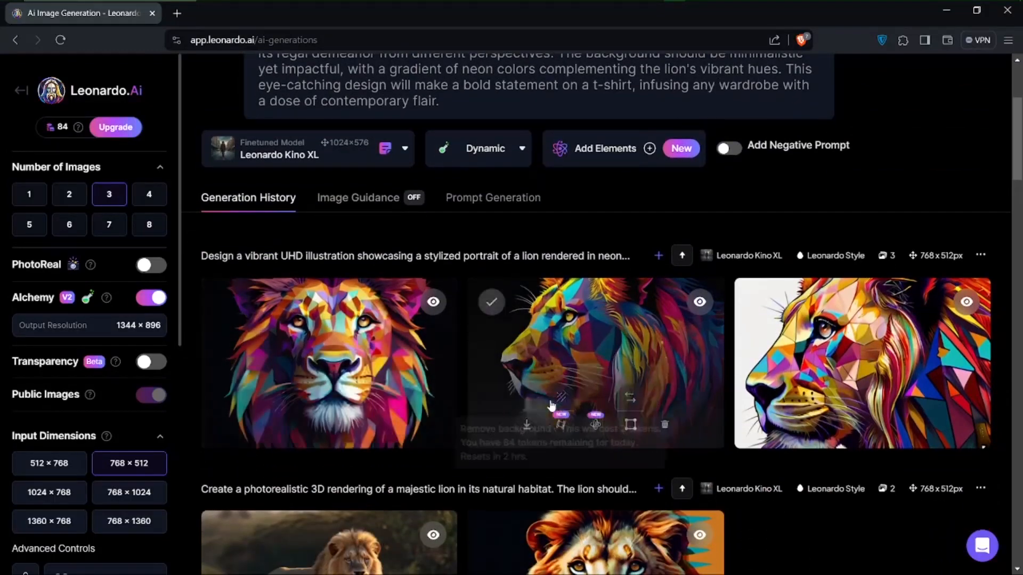
pyautogui.scroll(-2, 549, 399)
pyautogui.scroll(-3, 549, 399)
pyautogui.scroll(2, 548, 405)
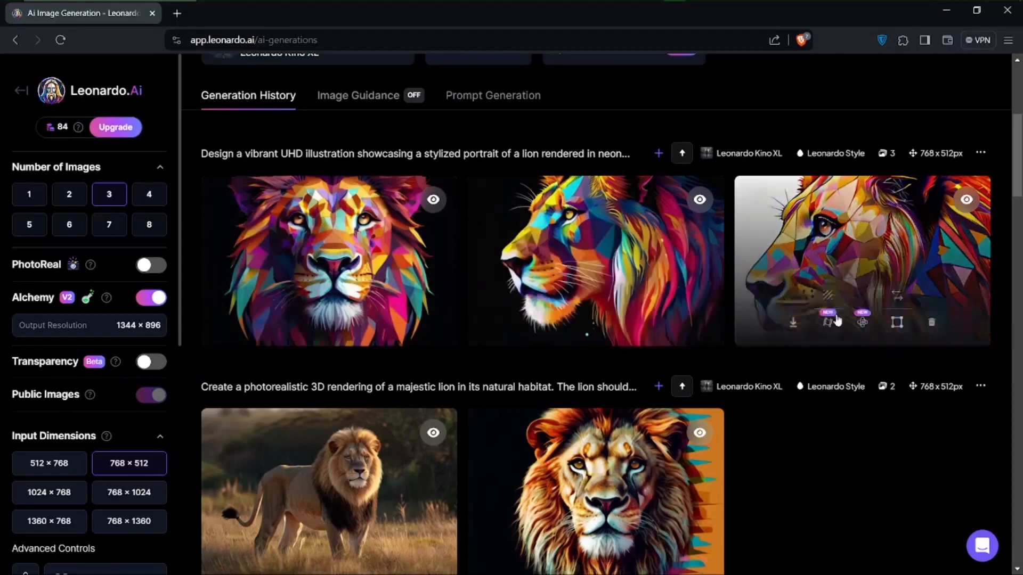
pyautogui.scroll(-3, 809, 367)
pyautogui.scroll(-18, 810, 368)
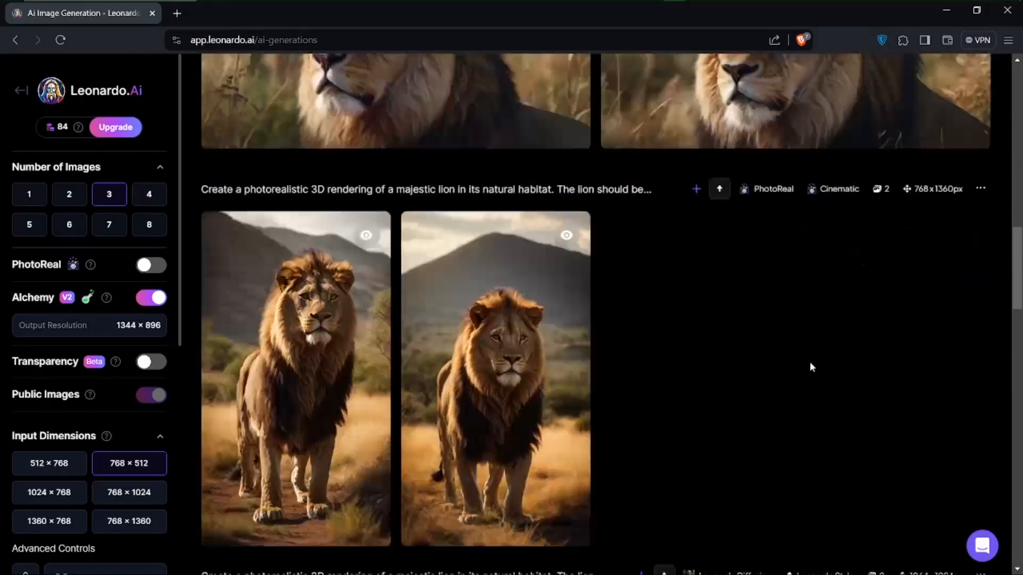
pyautogui.scroll(-2, 810, 368)
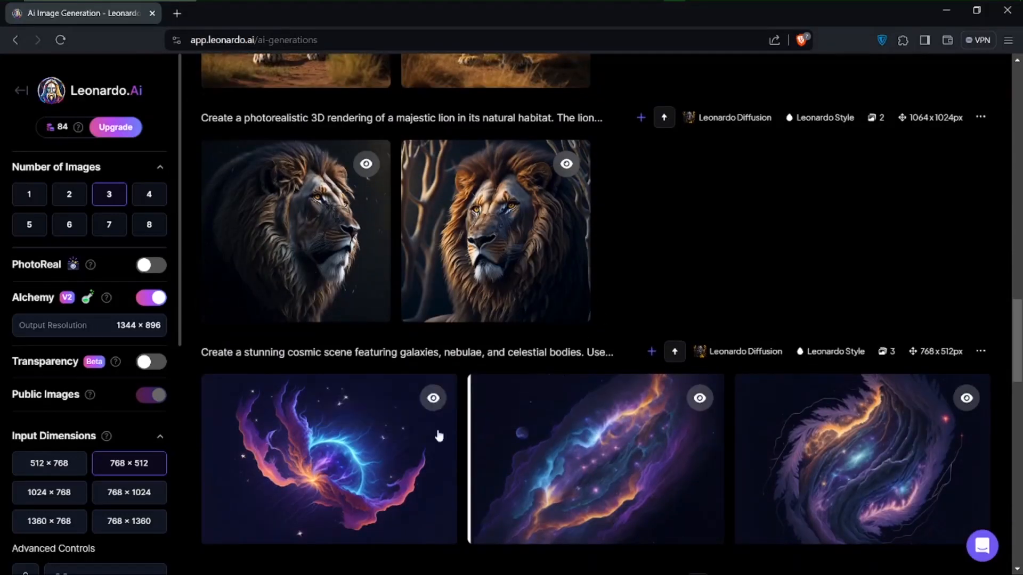
pyautogui.scroll(-8, 667, 457)
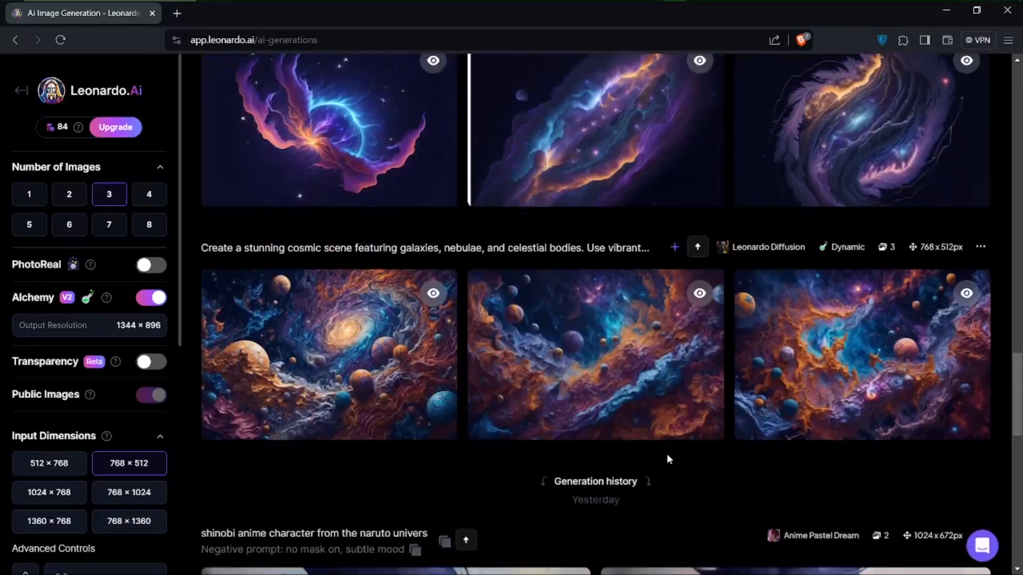
pyautogui.scroll(20, 668, 457)
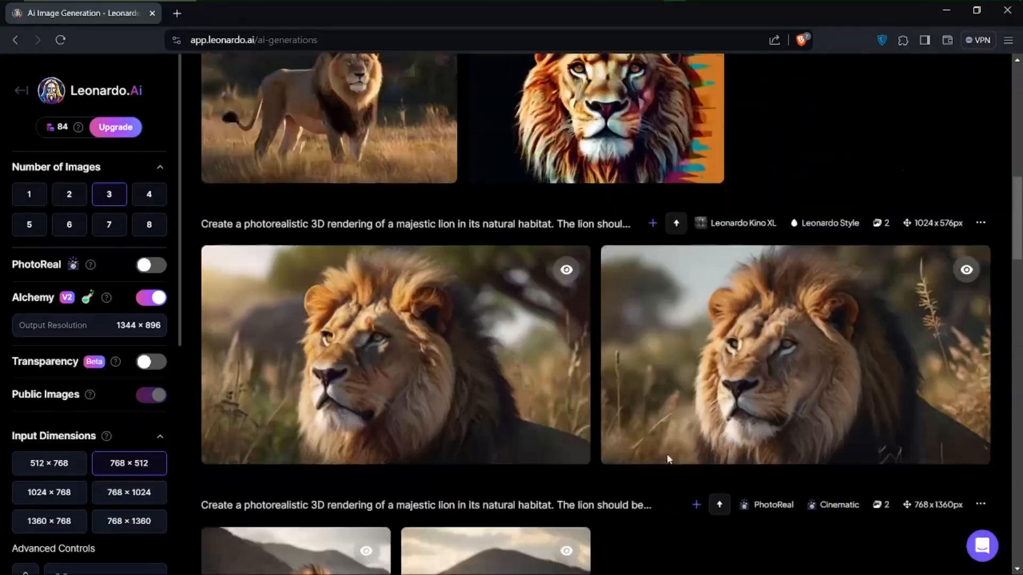
pyautogui.scroll(4, 666, 453)
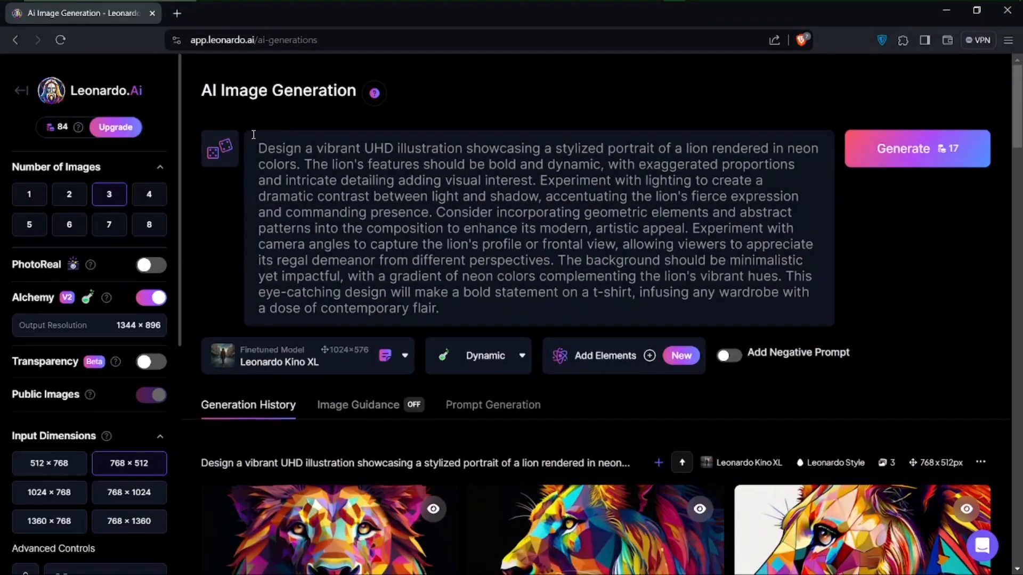
# - Examine the full neon lion portrait prompt in the prompt box and compare it with the lion images generated from it
pyautogui.moveTo(255, 144)
pyautogui.mouseDown()
pyautogui.moveTo(464, 309)
pyautogui.moveTo(284, 129)
pyautogui.moveTo(254, 131)
pyautogui.mouseUp()
pyautogui.click(333, 185)
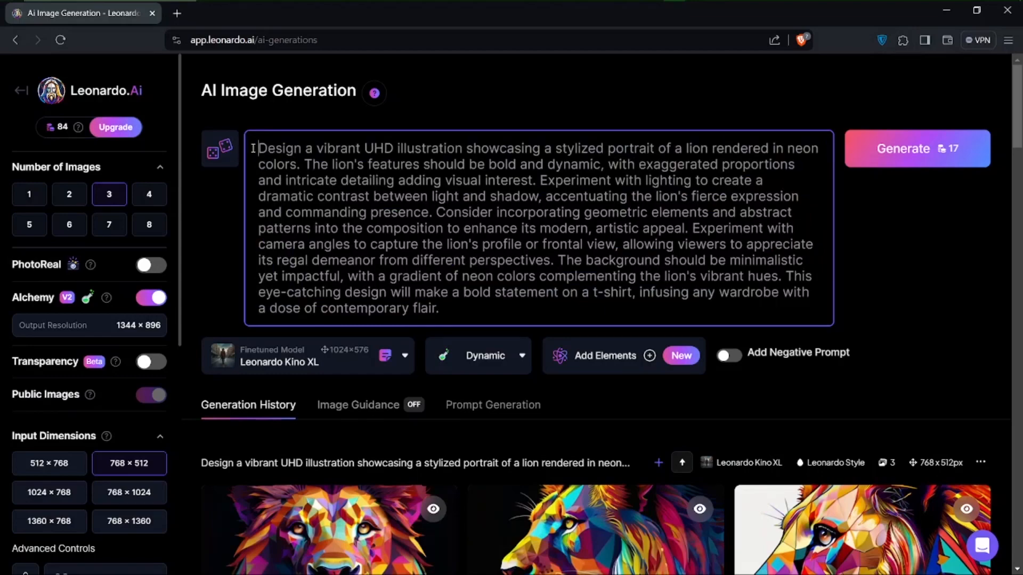
pyautogui.scroll(-4, 442, 332)
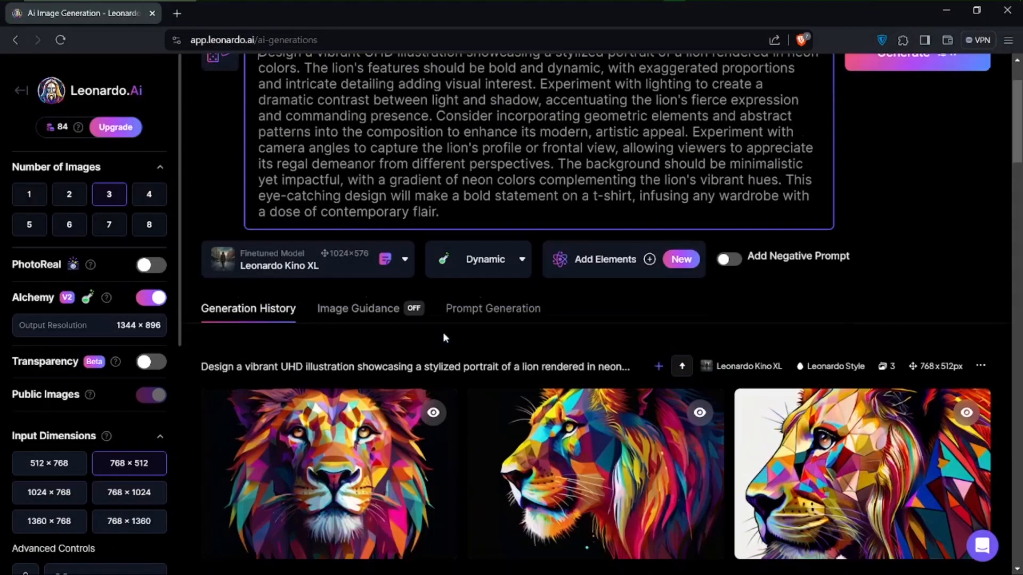
pyautogui.moveTo(445, 338)
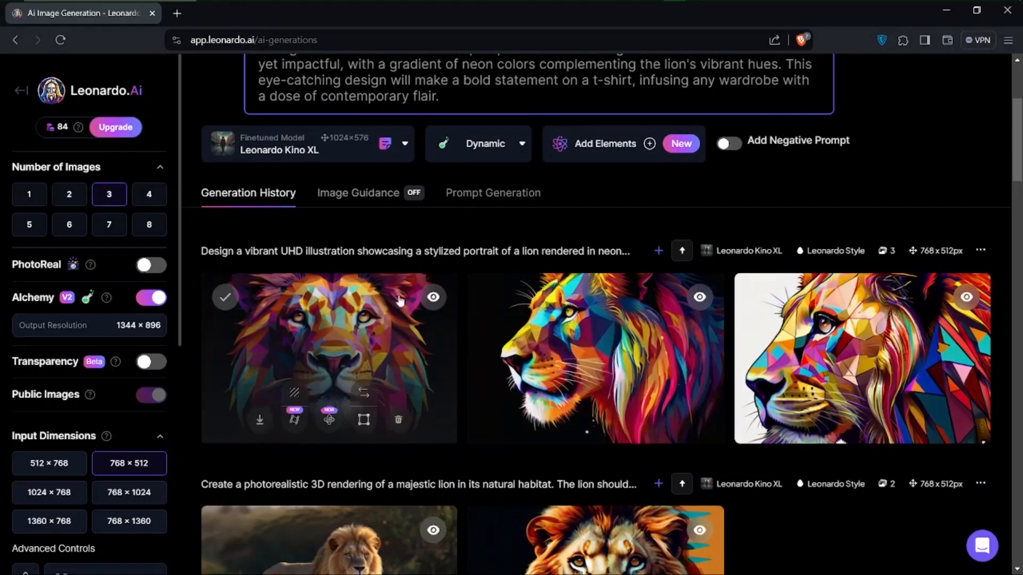
pyautogui.scroll(4, 440, 218)
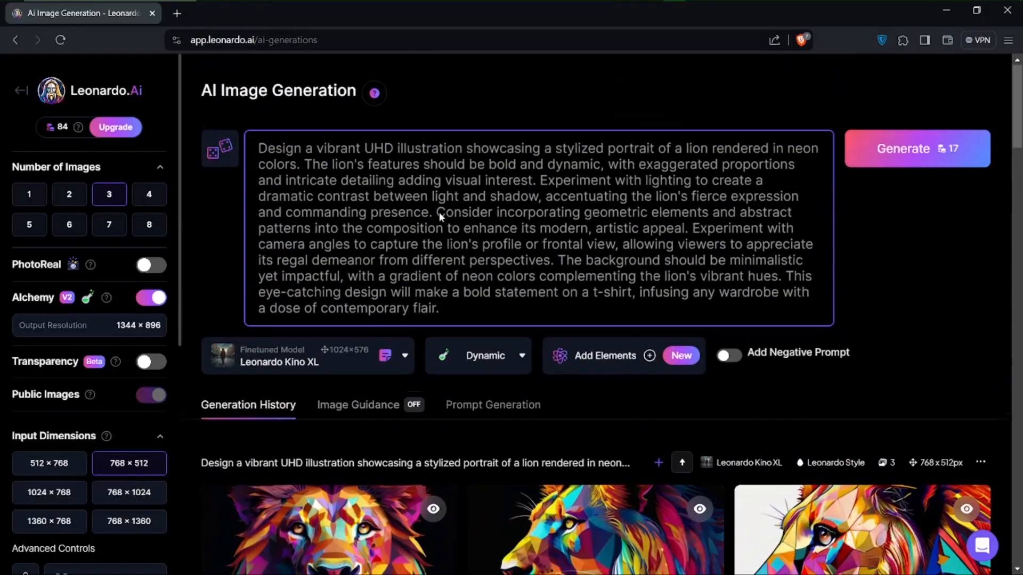
pyautogui.moveTo(257, 148); pyautogui.dragTo(516, 313)
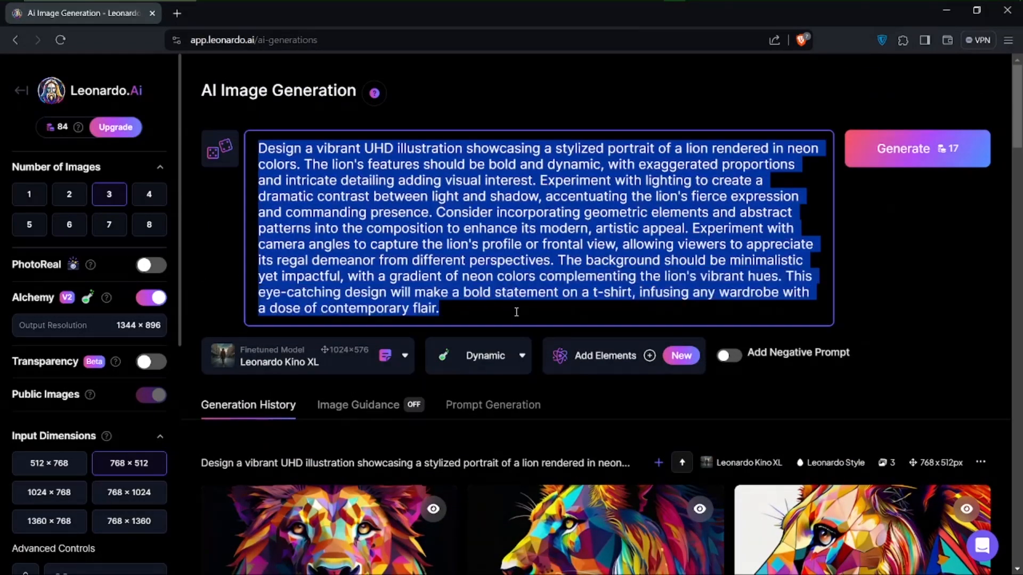
pyautogui.click(446, 313)
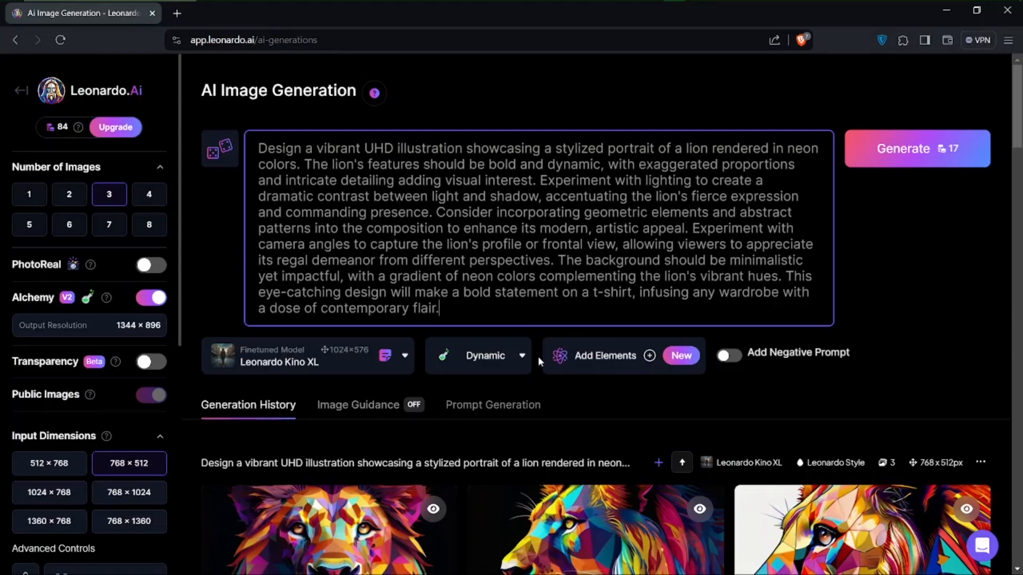
pyautogui.click(257, 152)
pyautogui.moveTo(258, 152); pyautogui.dragTo(464, 308)
pyautogui.click(459, 317)
pyautogui.click(261, 149)
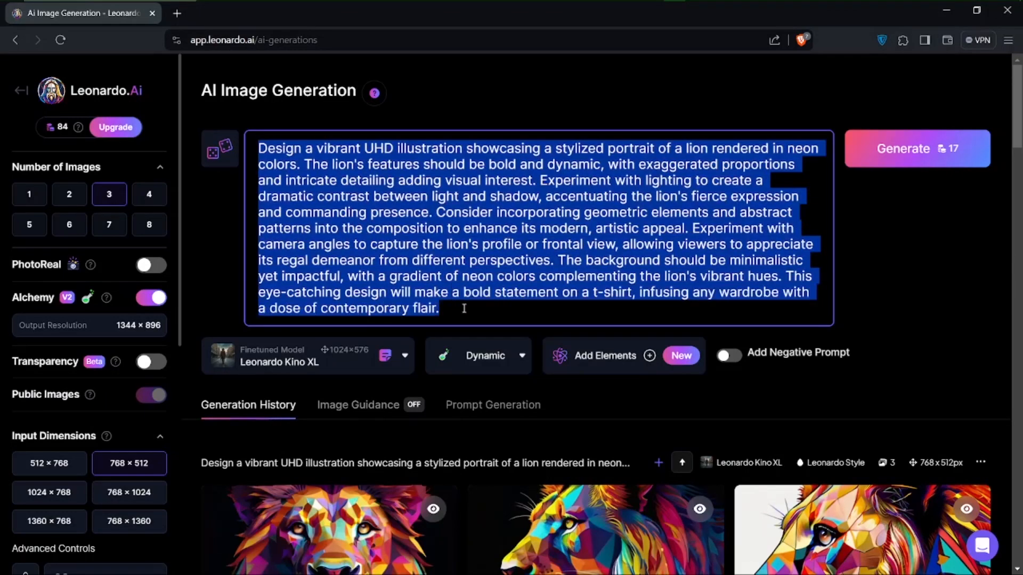
pyautogui.click(464, 309)
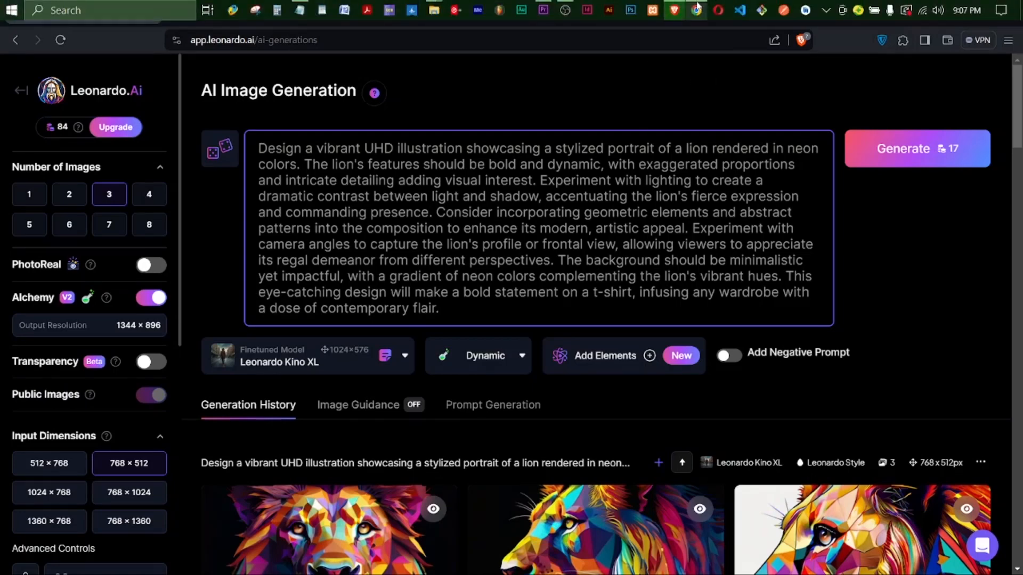
# - Switch to the ChatGPT conversation, examine the prompt-generating instruction preceding the LION keyword, and enlarge the page to 150%
pyautogui.click(696, 4)
pyautogui.scroll(15, 584, 183)
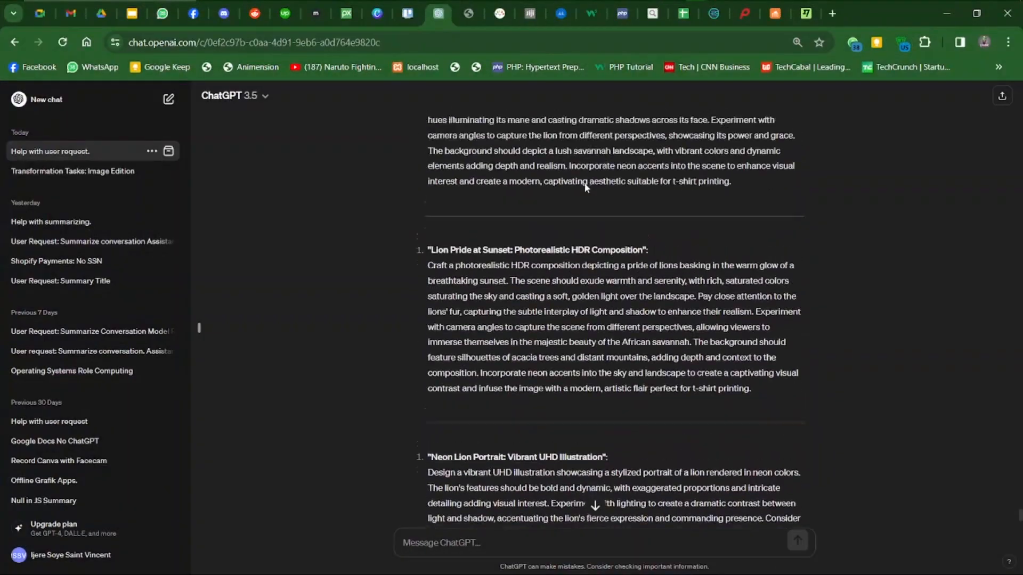
pyautogui.scroll(-2, 584, 183)
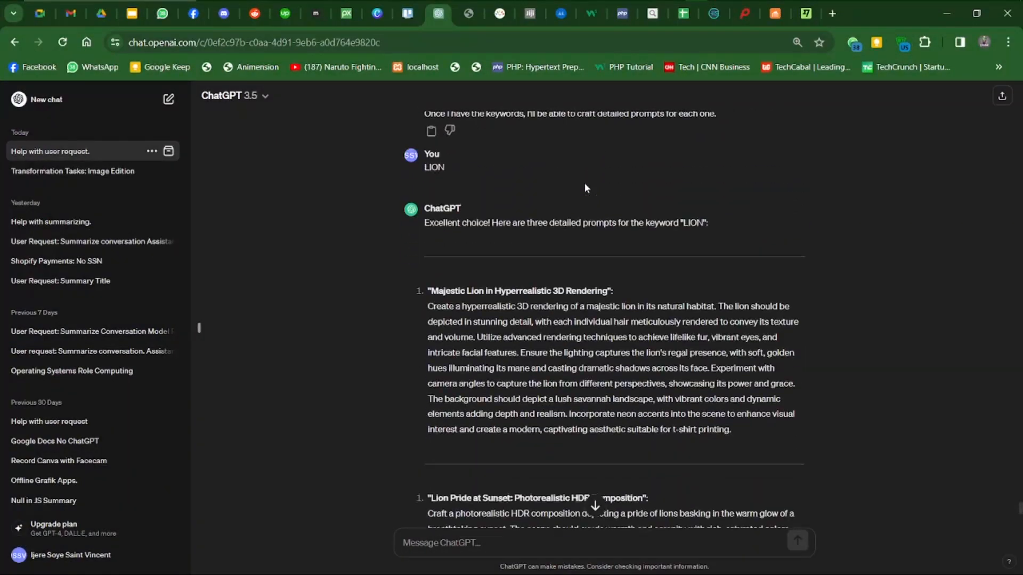
pyautogui.scroll(6, 584, 184)
pyautogui.scroll(1, 585, 183)
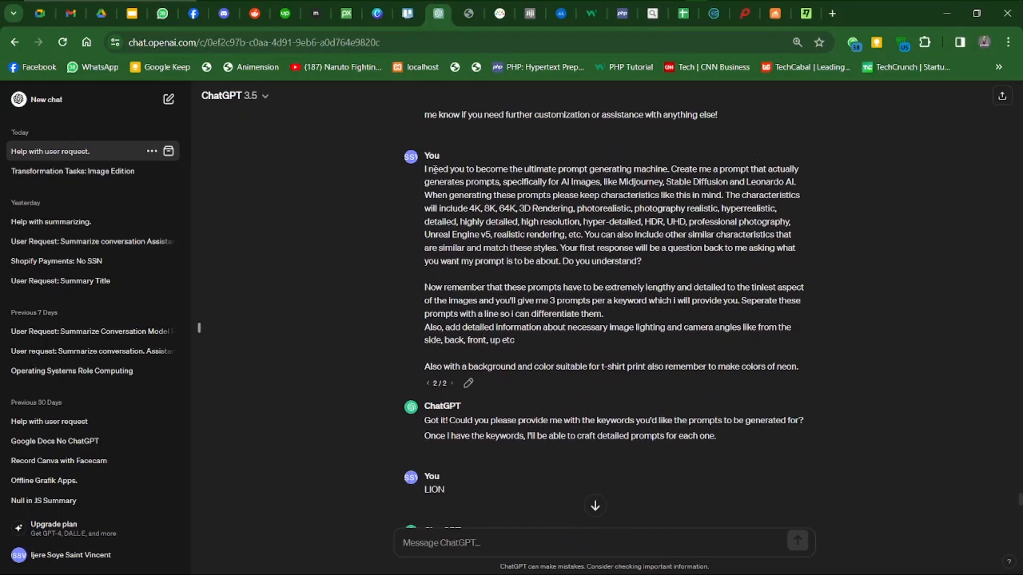
pyautogui.moveTo(425, 170); pyautogui.dragTo(801, 368)
pyautogui.click(801, 369)
pyautogui.moveTo(421, 167); pyautogui.dragTo(794, 364)
pyautogui.click(517, 285)
pyautogui.hotkey('ctrl', '+')
pyautogui.hotkey('ctrl', '+')
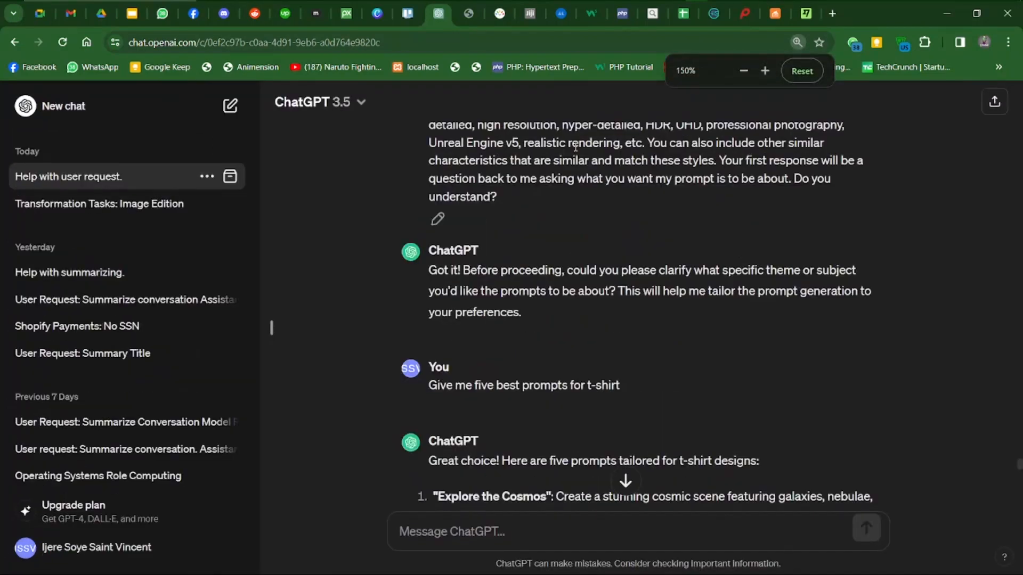
# - Examine the original prompt-generating instruction, including its target image generators and the image style characteristics it requests
pyautogui.scroll(3, 613, 224)
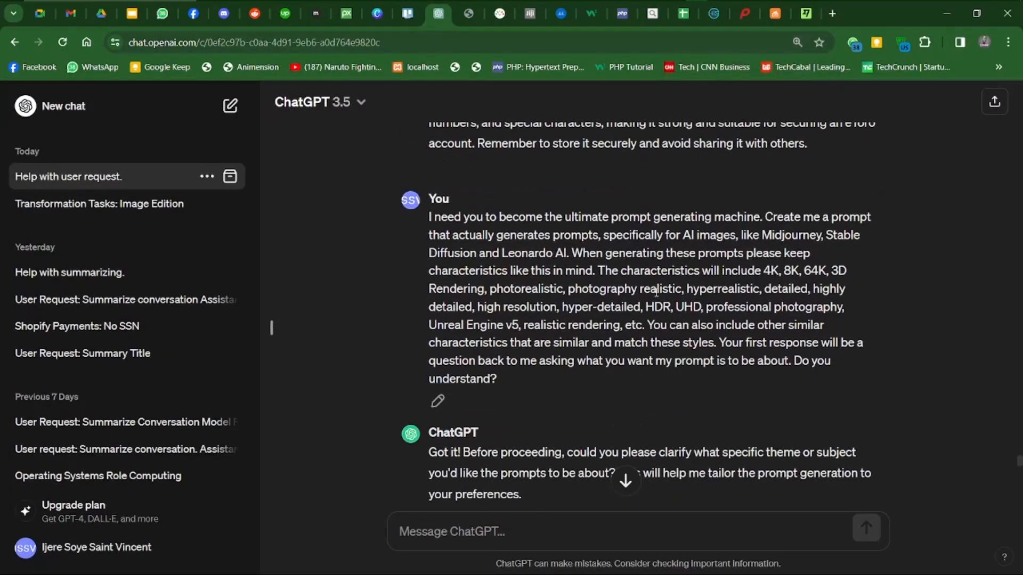
pyautogui.scroll(-2, 656, 291)
pyautogui.scroll(1, 656, 298)
pyautogui.scroll(-2, 674, 339)
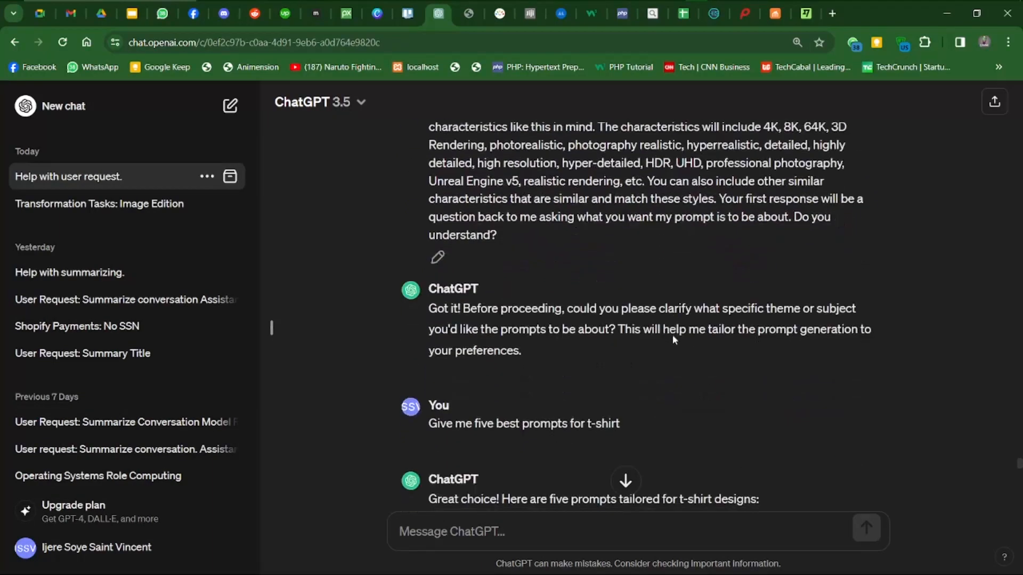
pyautogui.scroll(-5, 672, 335)
pyautogui.scroll(7, 722, 277)
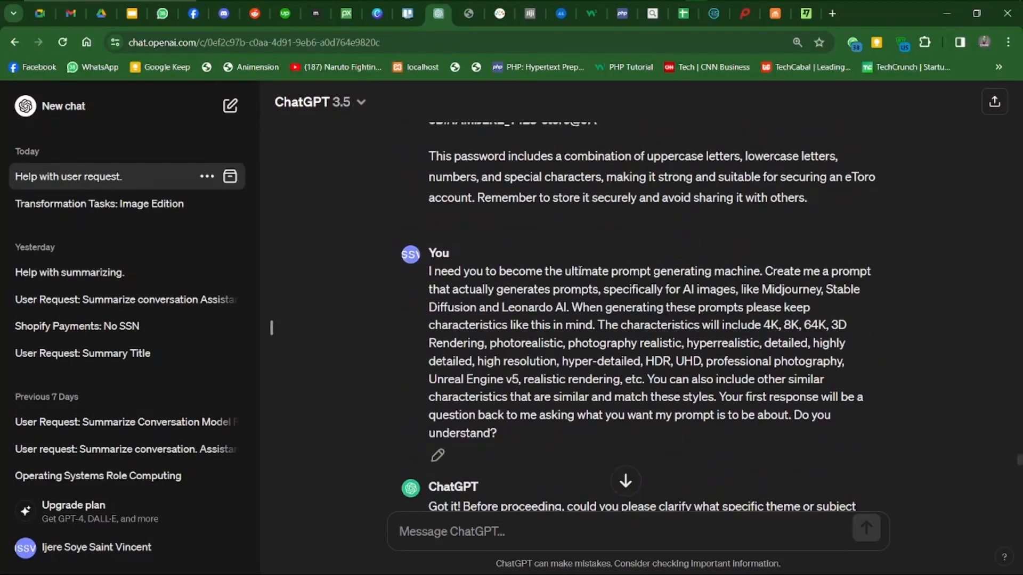
pyautogui.scroll(-1, 613, 307)
pyautogui.scroll(-1, 583, 380)
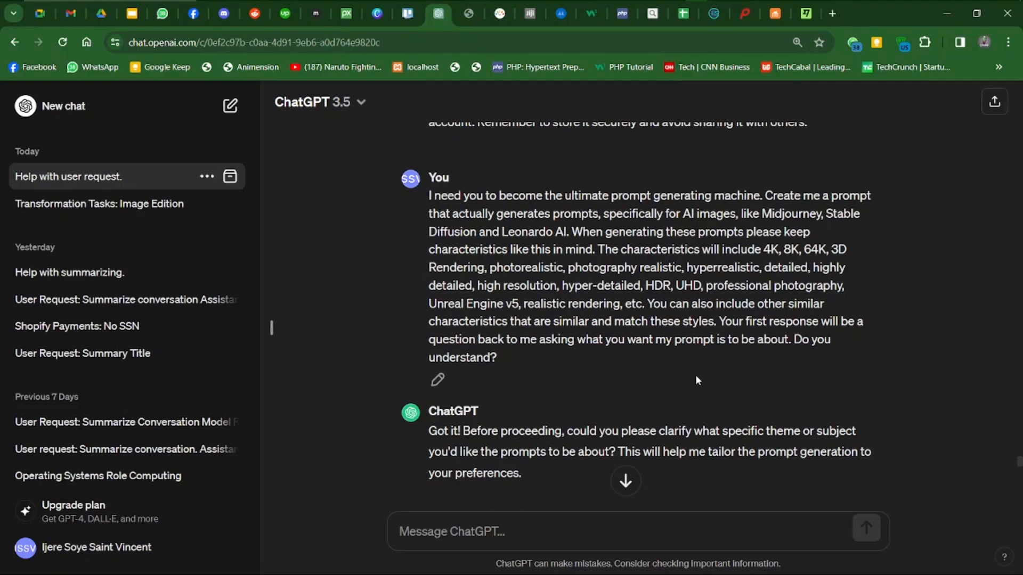
pyautogui.moveTo(430, 195); pyautogui.dragTo(538, 351)
pyautogui.click(580, 372)
# - Review the five t-shirt prompts produced from the original instruction and compare them with the detailed Neon Lion Portrait prompt
pyautogui.scroll(-8, 641, 392)
pyautogui.scroll(-1, 642, 393)
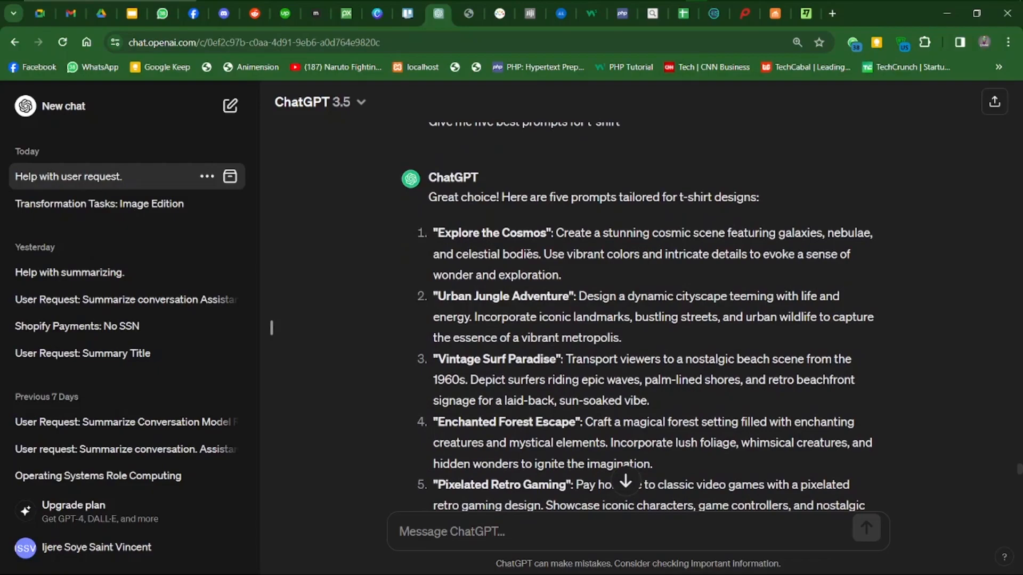
pyautogui.scroll(-2, 601, 368)
pyautogui.scroll(-1, 601, 369)
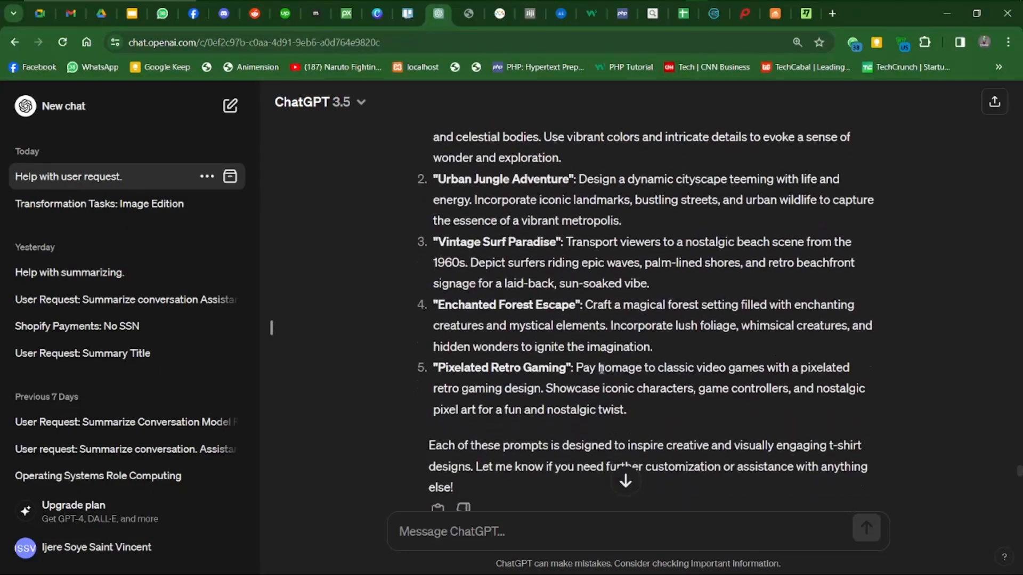
pyautogui.scroll(4, 601, 370)
pyautogui.scroll(-12, 600, 370)
pyautogui.scroll(-12, 601, 372)
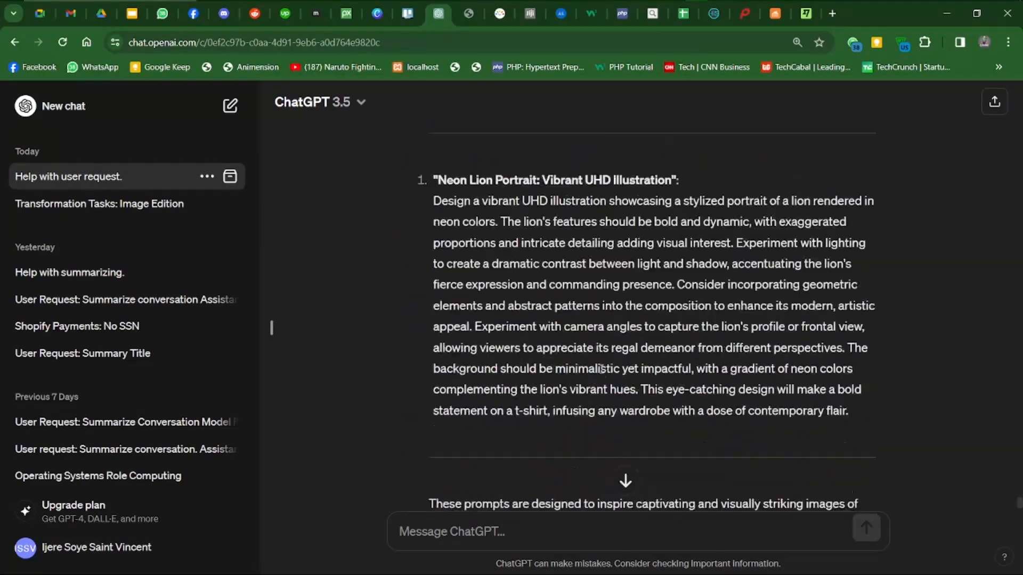
# - Select the whole text of the extended instruction that asks for three lengthy prompts per keyword and neon colors for t-shirt print
pyautogui.scroll(12, 601, 371)
pyautogui.scroll(10, 602, 373)
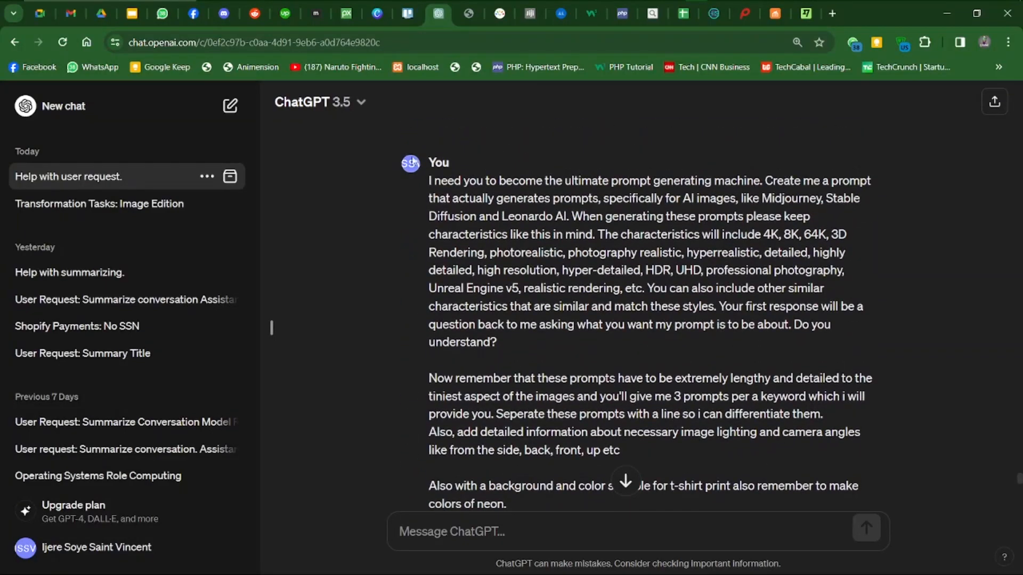
pyautogui.moveTo(425, 182); pyautogui.dragTo(399, 145)
pyautogui.scroll(-1, 657, 452)
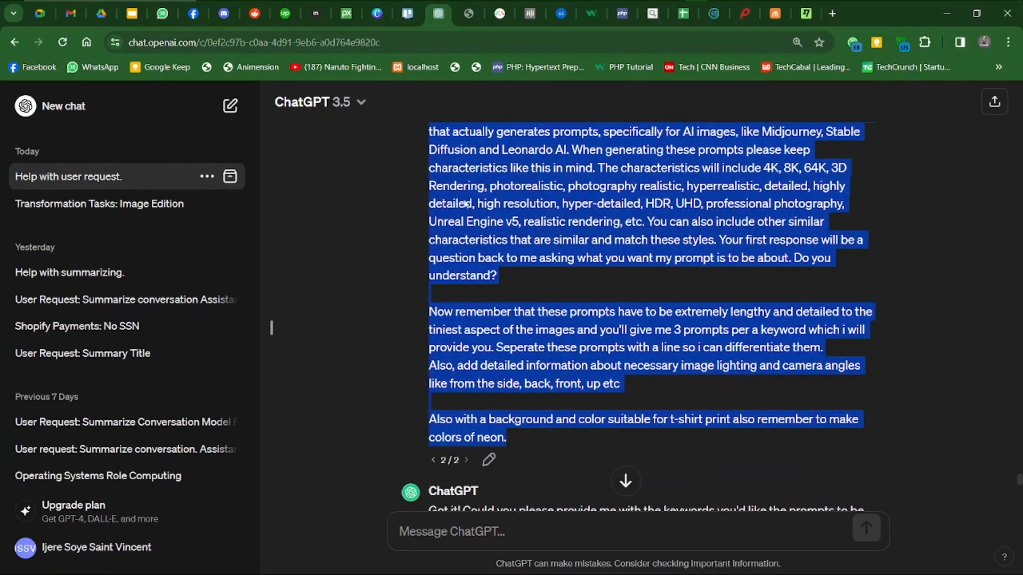
# - Examine the reply to the extended instruction and the LION keyword message that follows it
pyautogui.click(505, 235)
pyautogui.scroll(-3, 552, 330)
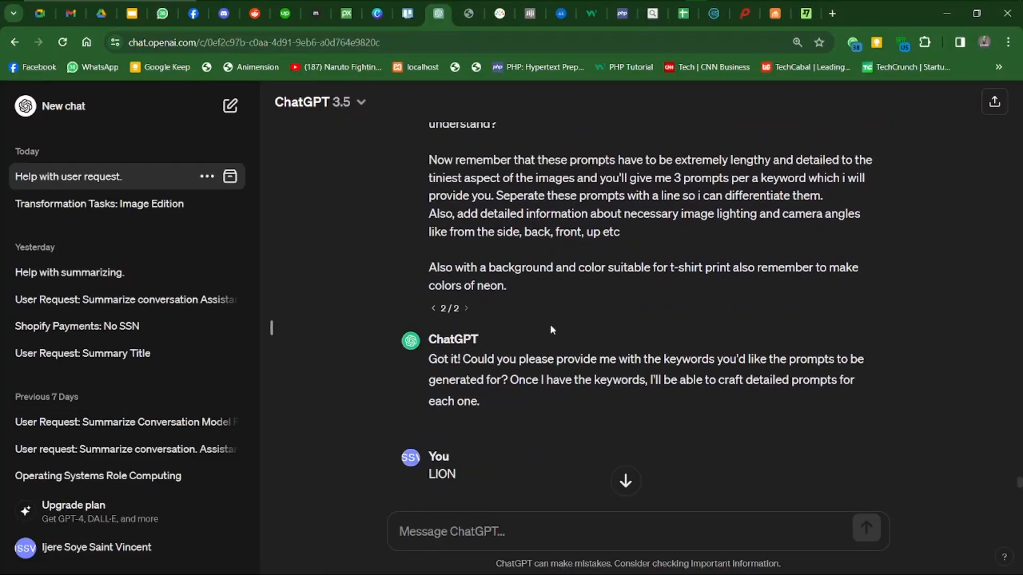
pyautogui.moveTo(493, 422)
pyautogui.scroll(-2, 530, 427)
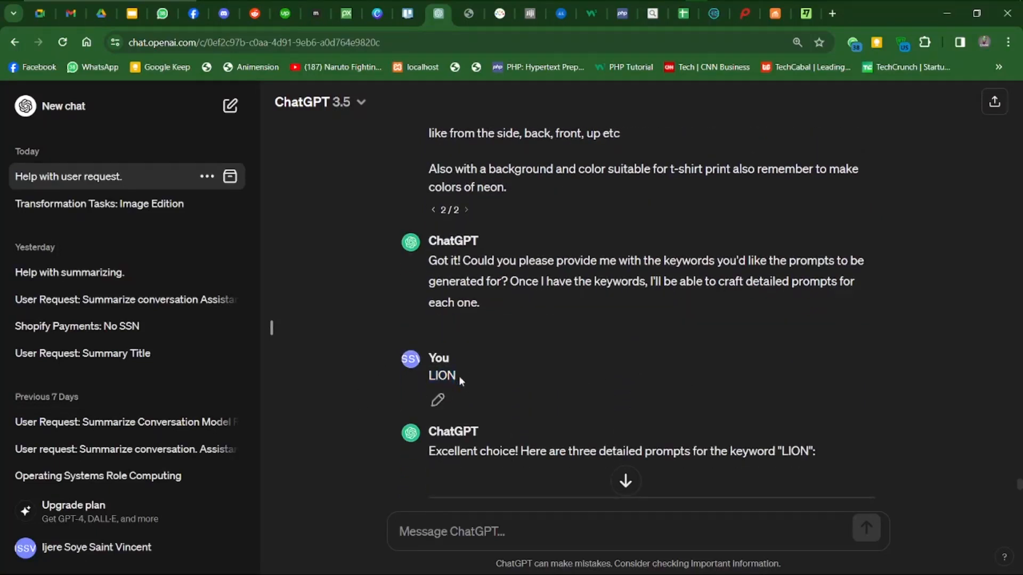
# - Highlight the opening lines of the extended instruction, which name Midjourney, Stable Diffusion and Leonardo AI as target generators
pyautogui.scroll(10, 533, 326)
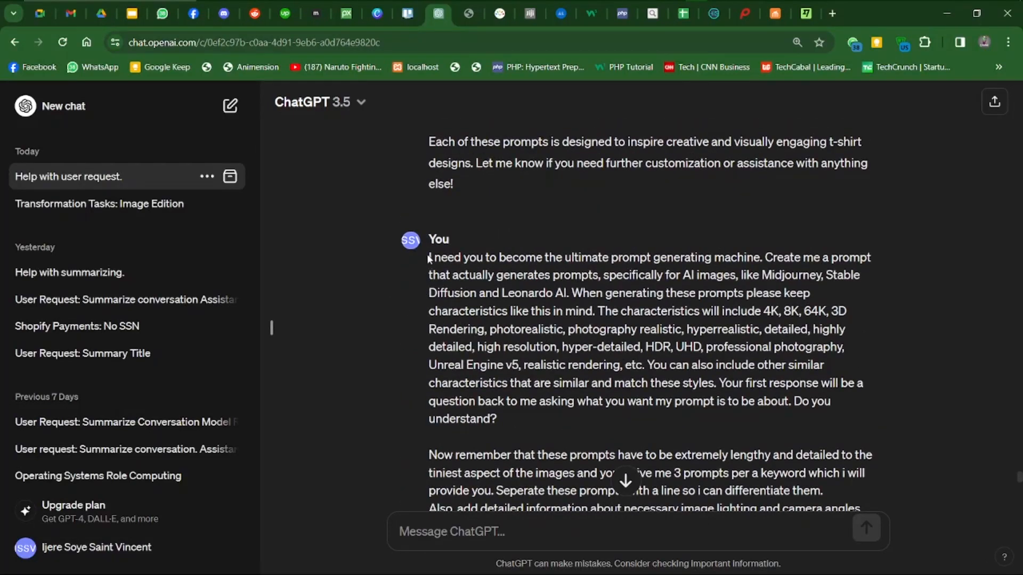
pyautogui.moveTo(429, 259); pyautogui.dragTo(573, 293)
pyautogui.click(640, 324)
pyautogui.scroll(-1, 656, 367)
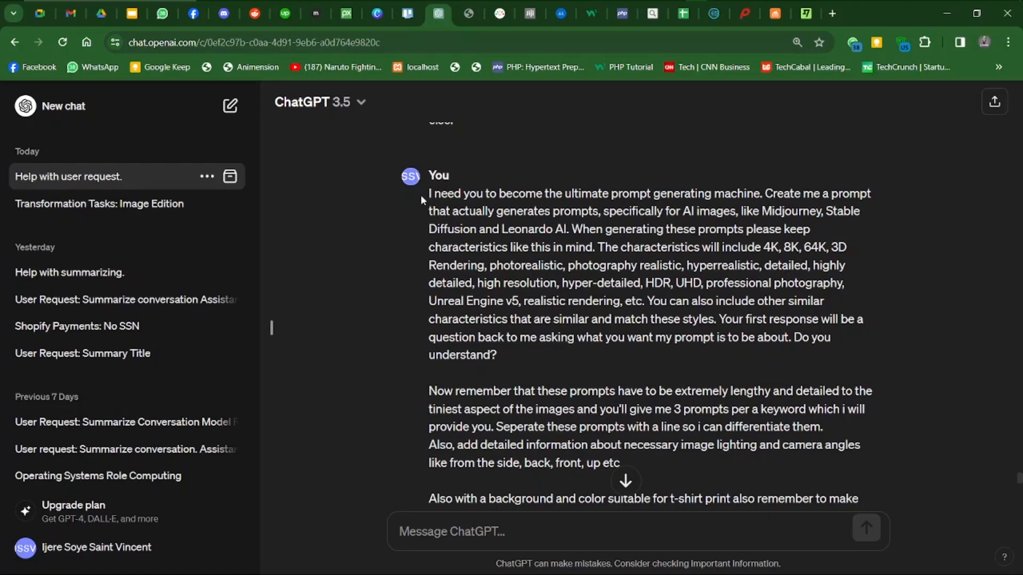
# - Examine the full extended instruction, highlighting it from the opening sentence through the t-shirt background and neon color requirements
pyautogui.scroll(-1, 454, 193)
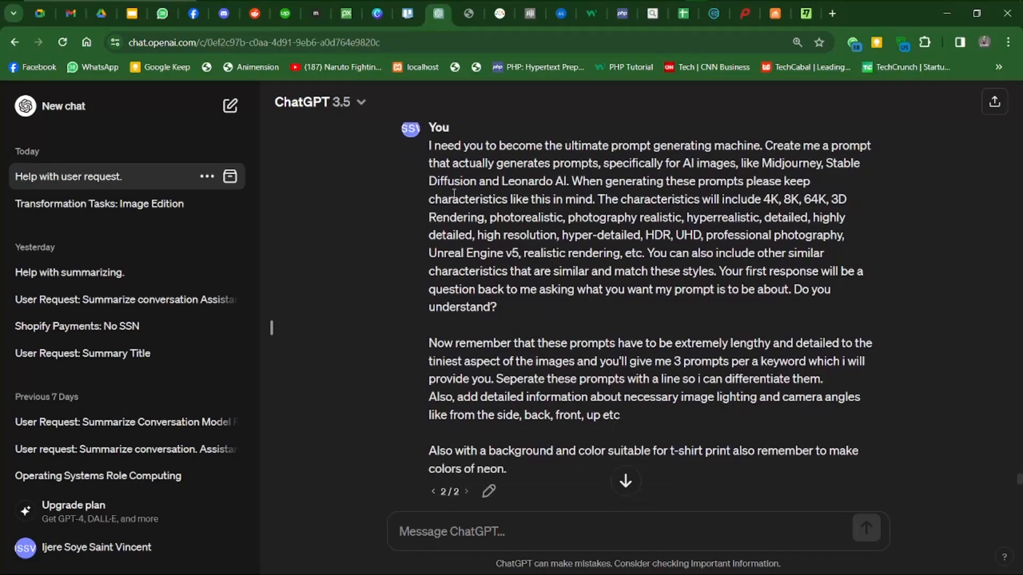
pyautogui.moveTo(429, 145); pyautogui.dragTo(868, 450)
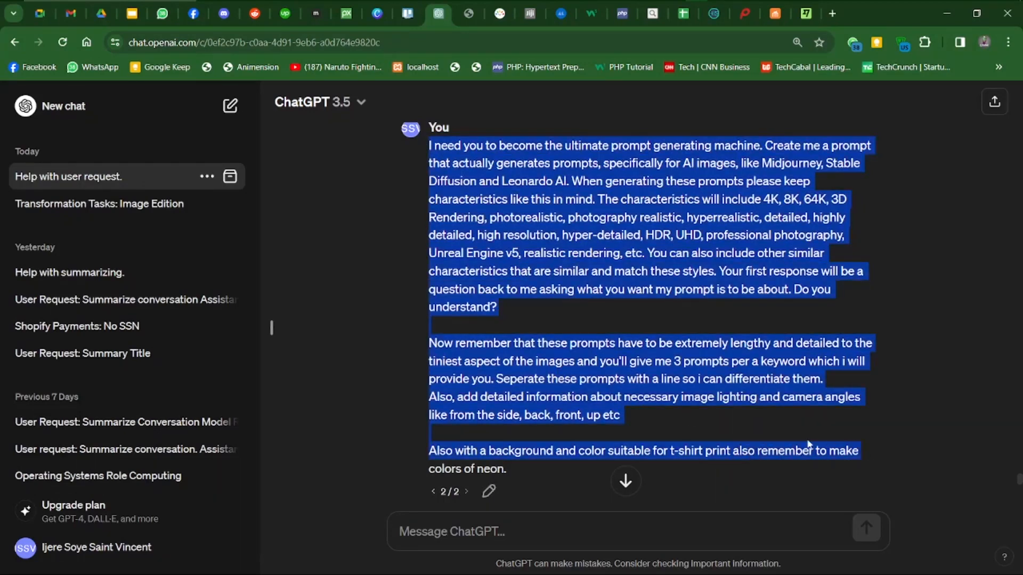
pyautogui.click(705, 414)
pyautogui.scroll(-1, 526, 427)
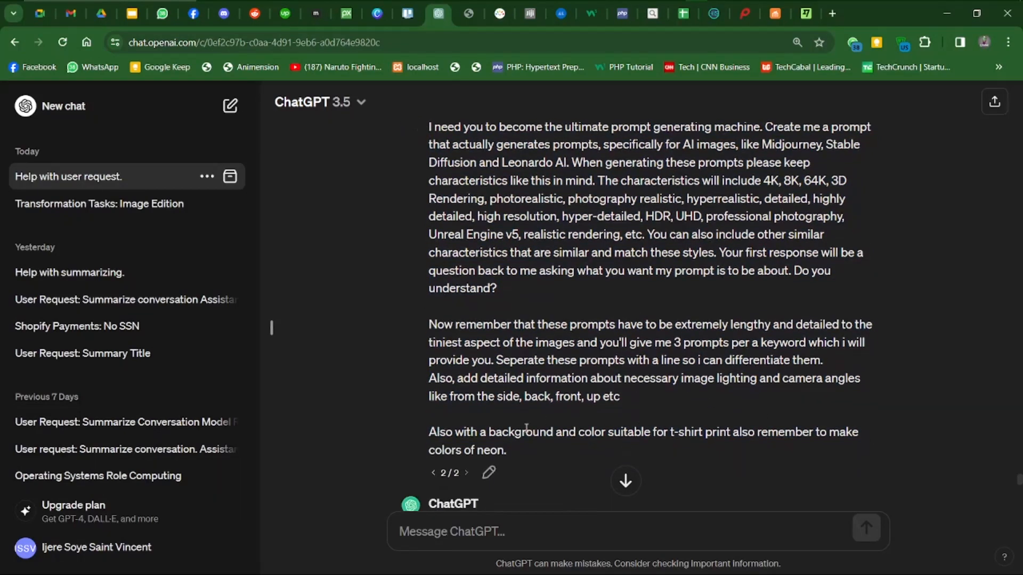
pyautogui.scroll(2, 500, 457)
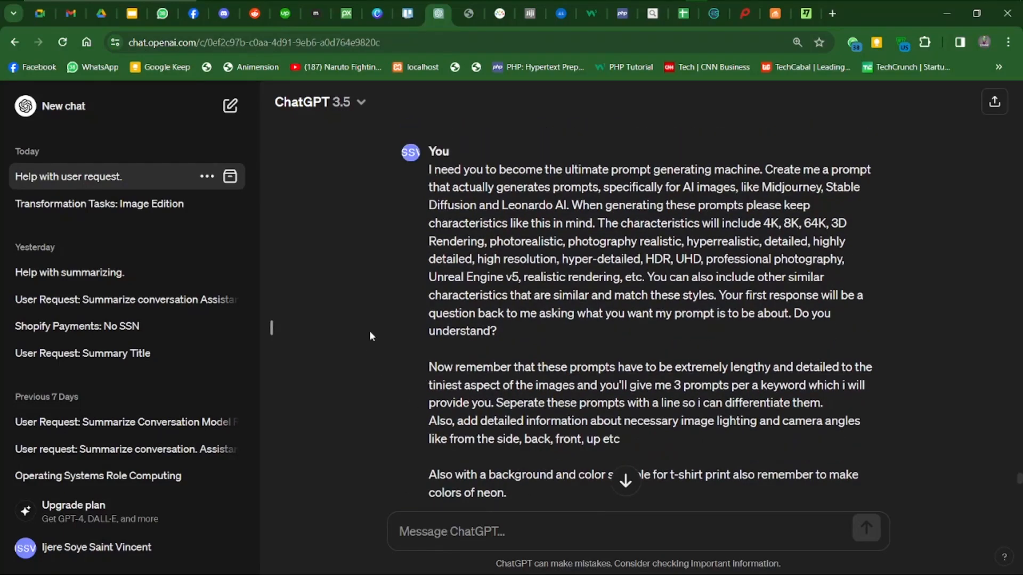
pyautogui.moveTo(431, 173); pyautogui.dragTo(542, 493)
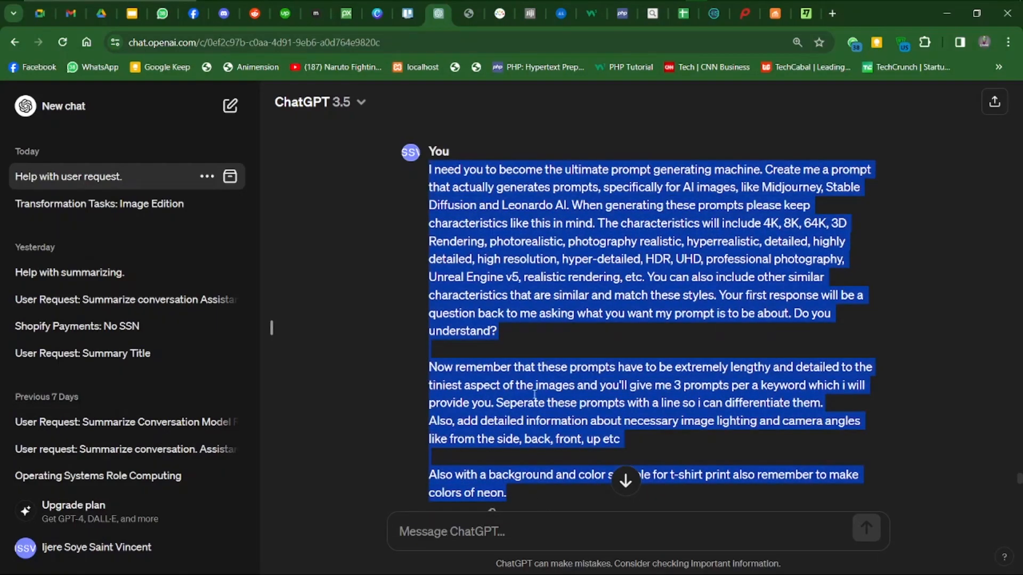
pyautogui.click(559, 297)
# - Look back through the earlier conversation and highlight the request to revise the trading platform script
pyautogui.scroll(15, 554, 288)
pyautogui.scroll(5, 546, 270)
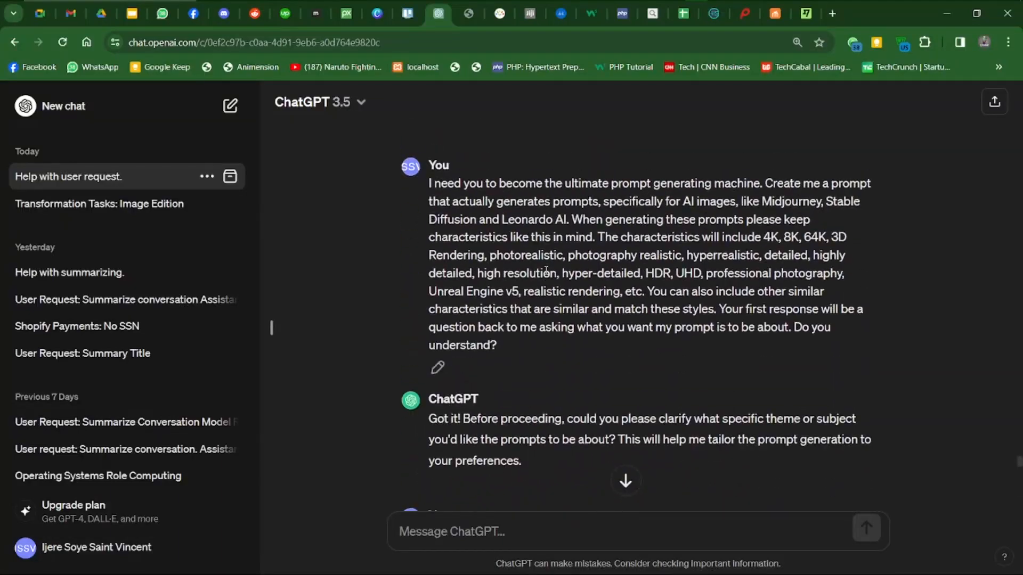
pyautogui.scroll(-15, 433, 200)
pyautogui.scroll(10, 433, 201)
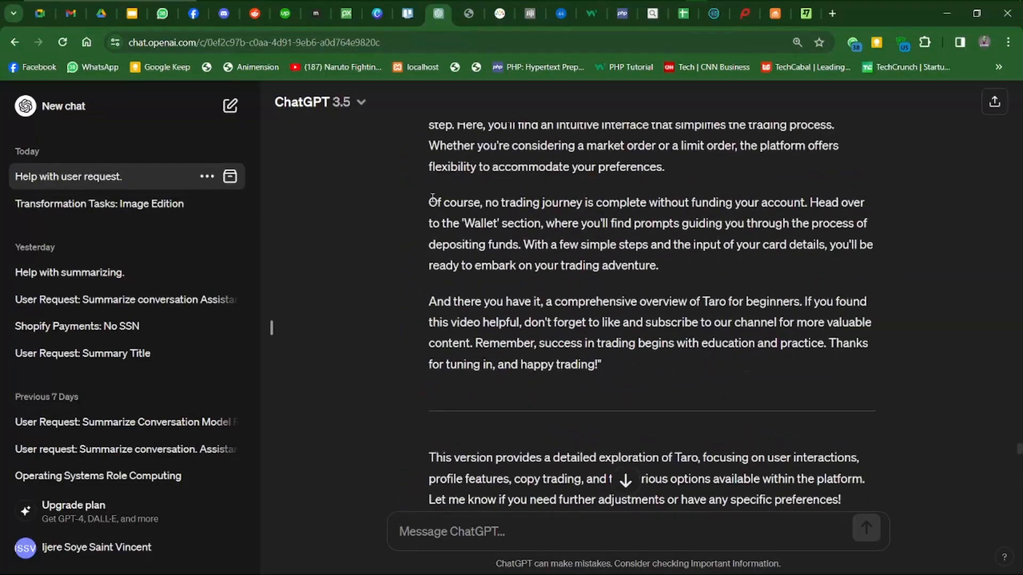
pyautogui.scroll(10, 432, 198)
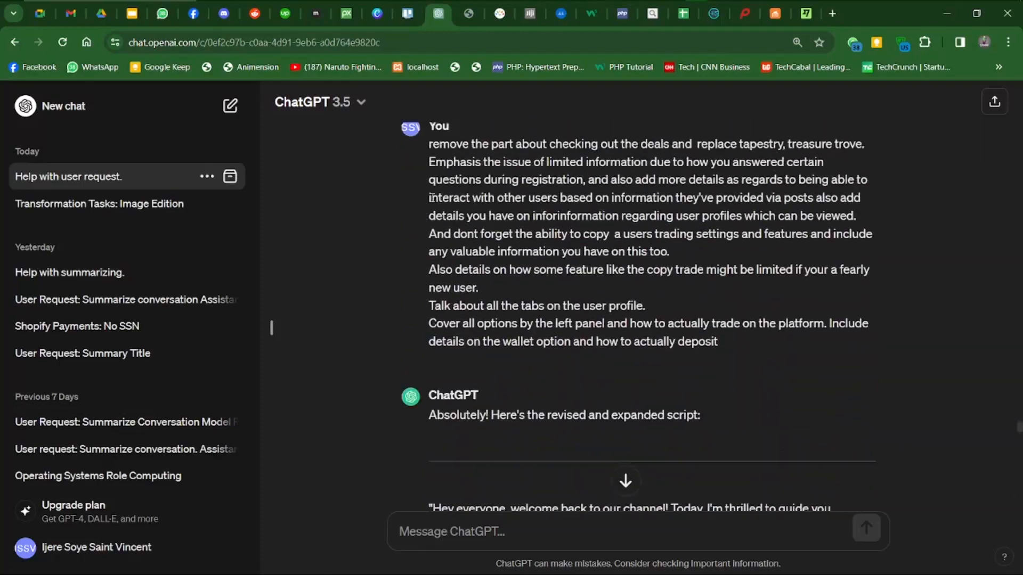
pyautogui.moveTo(431, 249); pyautogui.dragTo(772, 423)
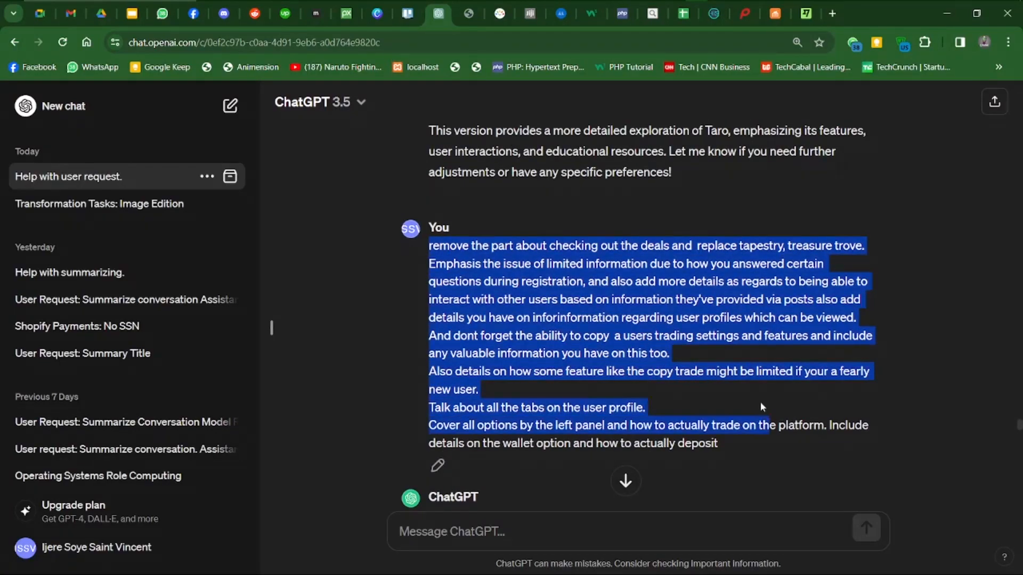
pyautogui.click(759, 402)
pyautogui.scroll(-6, 687, 375)
pyautogui.scroll(-15, 687, 374)
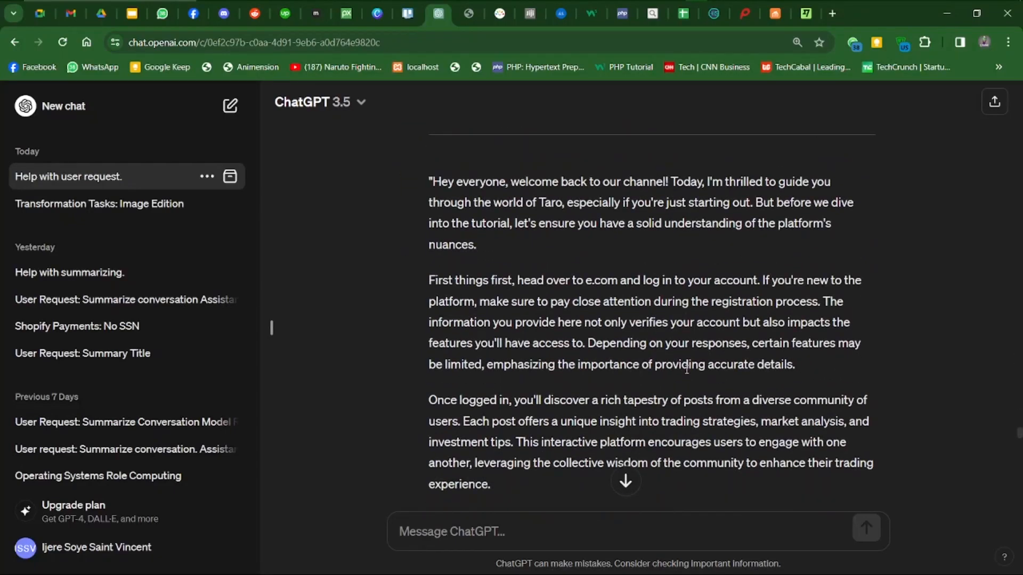
pyautogui.scroll(-6, 686, 368)
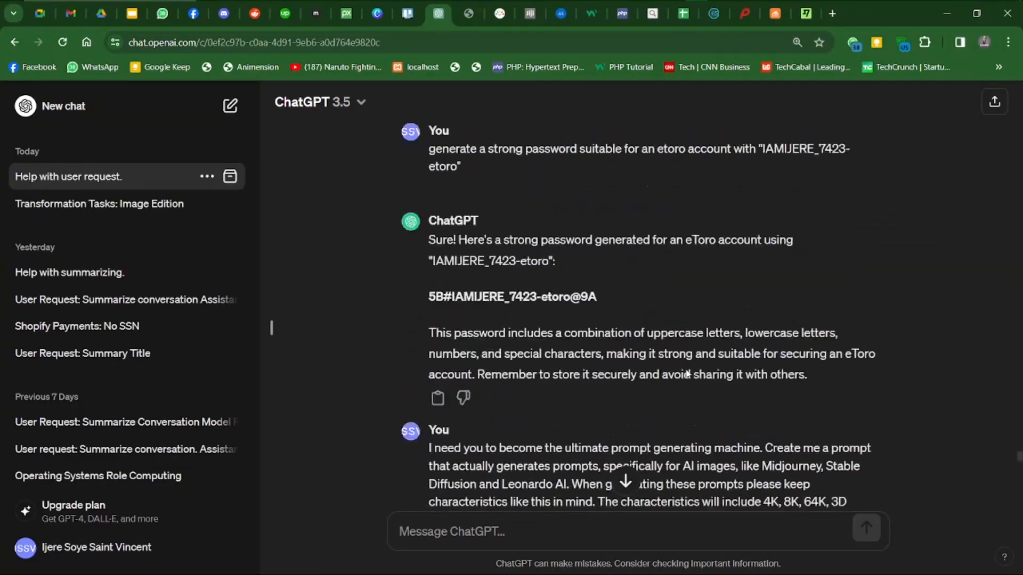
# - Review the original instruction's style characteristics and the five t-shirt design prompts produced from it
pyautogui.scroll(-3, 538, 295)
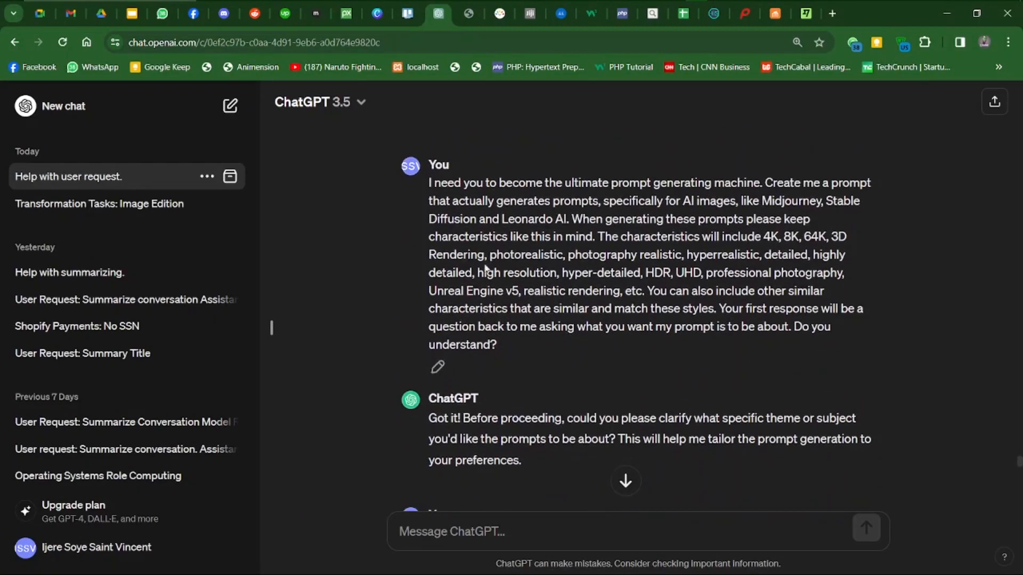
pyautogui.moveTo(477, 244); pyautogui.dragTo(533, 291)
pyautogui.click(677, 491)
pyautogui.scroll(-20, 652, 430)
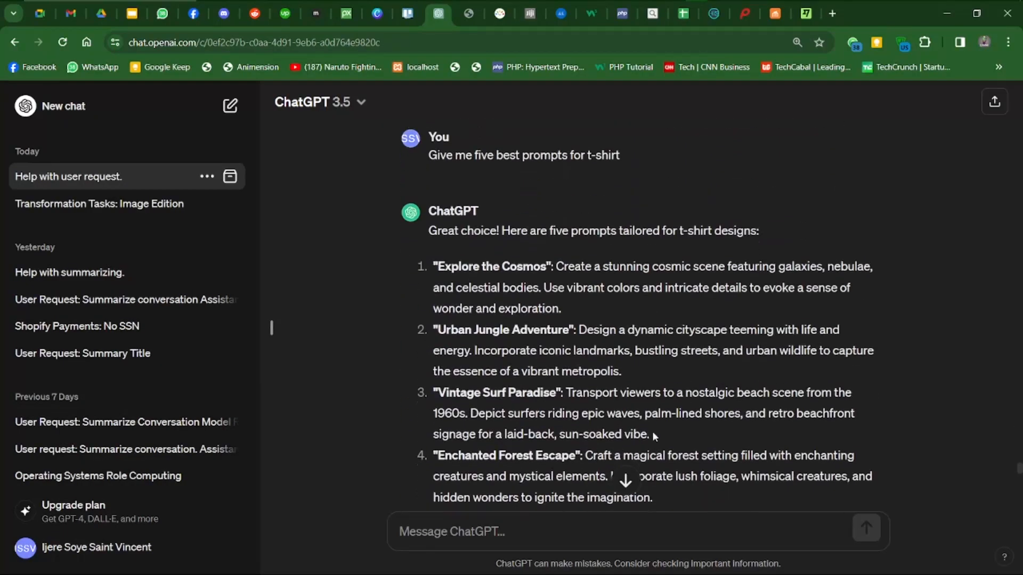
pyautogui.scroll(3, 654, 433)
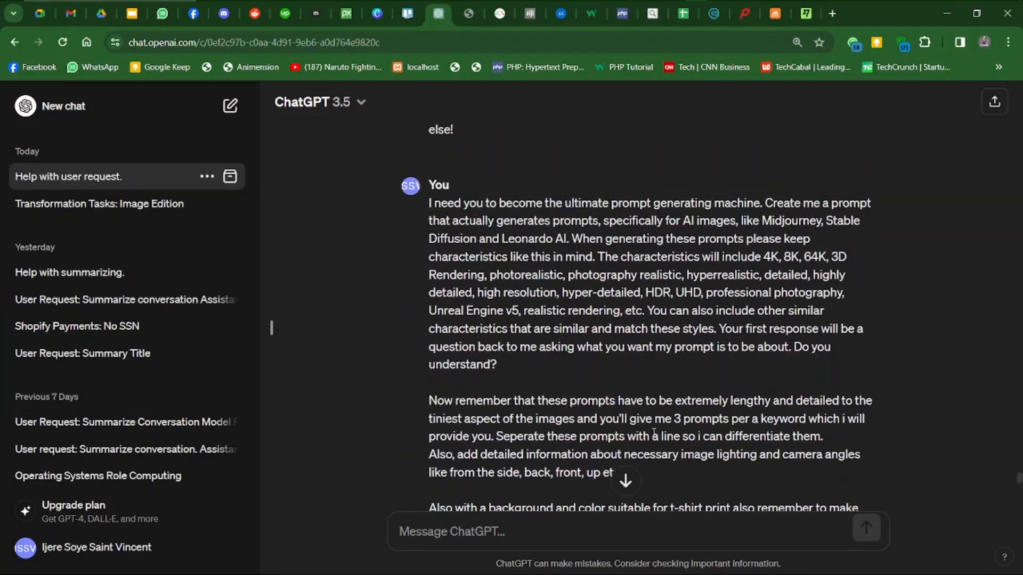
# - Review the three detailed LION prompts: Majestic Lion, Lion Pride at Sunset and Neon Lion Portrait, with the page zoomed out
pyautogui.scroll(-15, 603, 347)
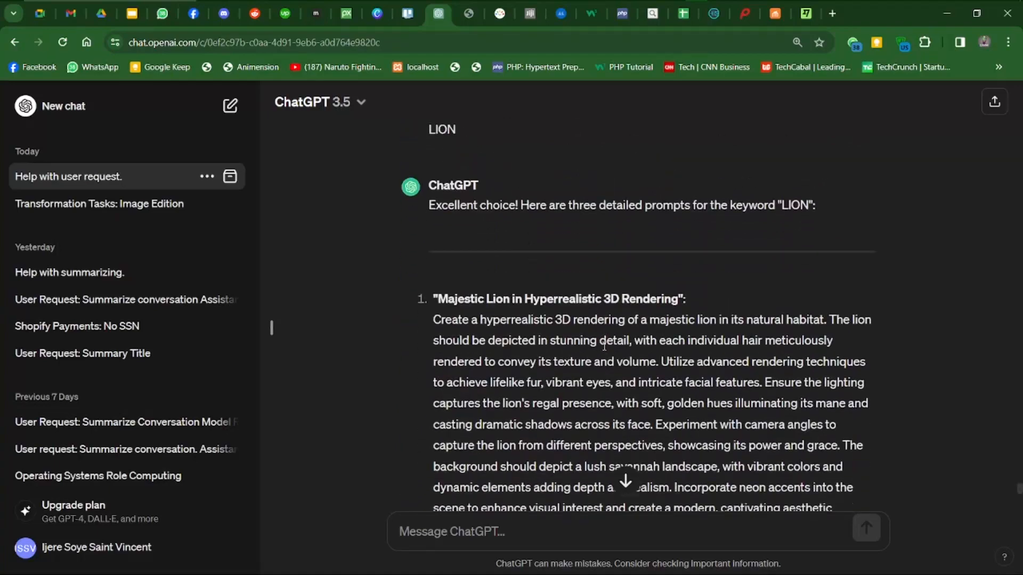
pyautogui.scroll(2, 604, 350)
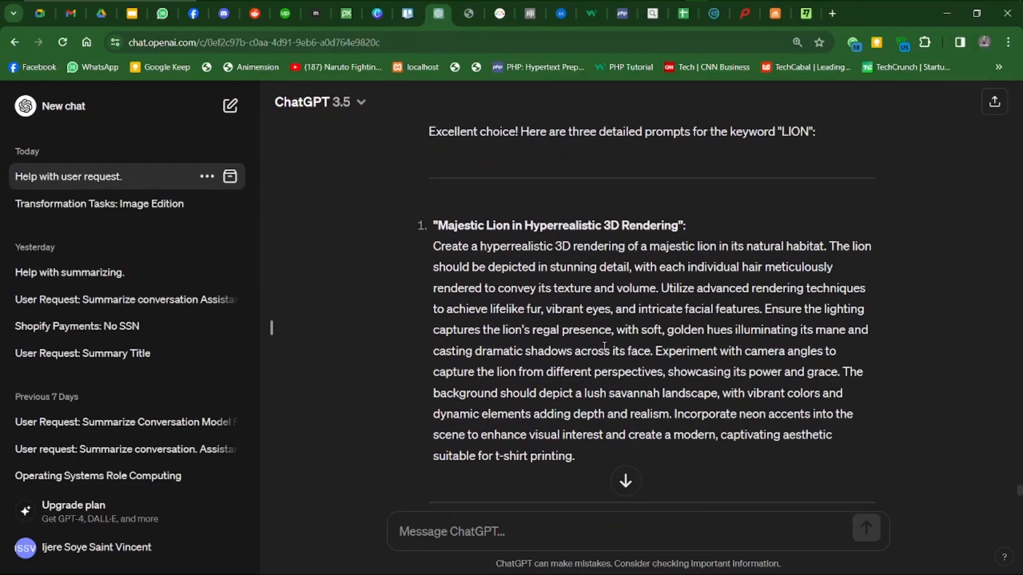
pyautogui.hotkey('ctrl', '-')
pyautogui.scroll(-8, 670, 425)
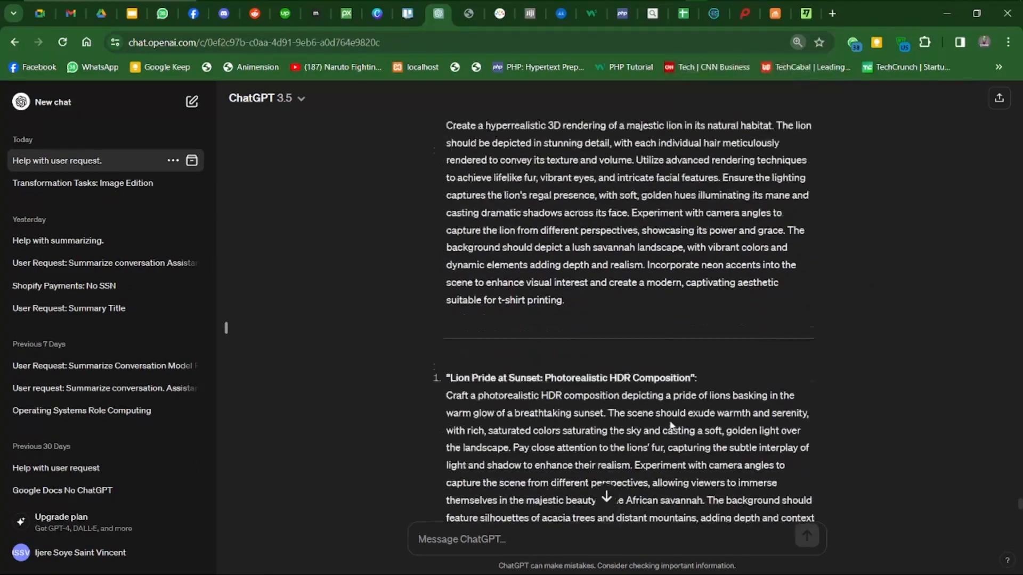
pyautogui.scroll(6, 635, 348)
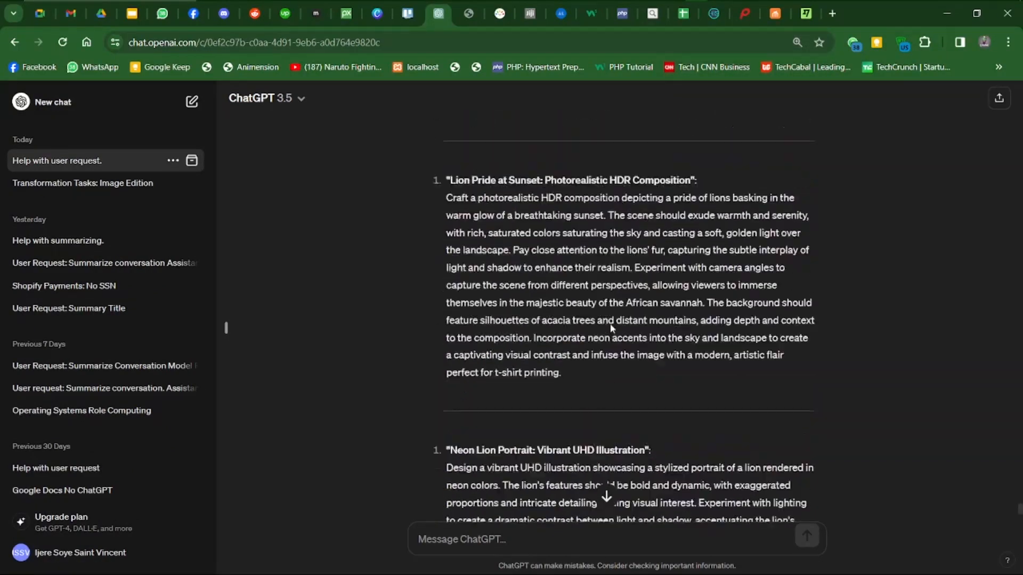
pyautogui.scroll(-9, 547, 338)
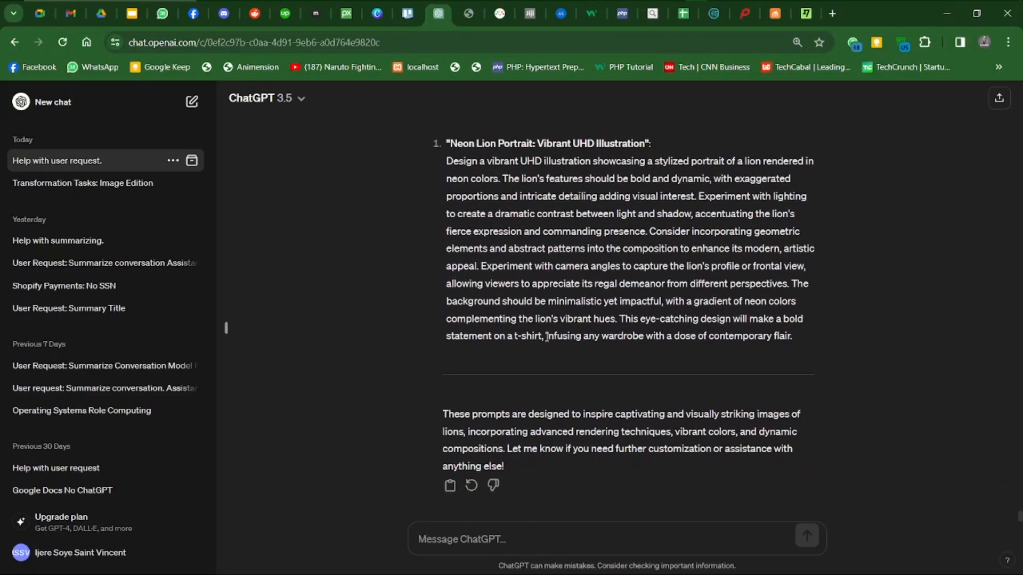
pyautogui.scroll(12, 547, 337)
pyautogui.scroll(-6, 546, 337)
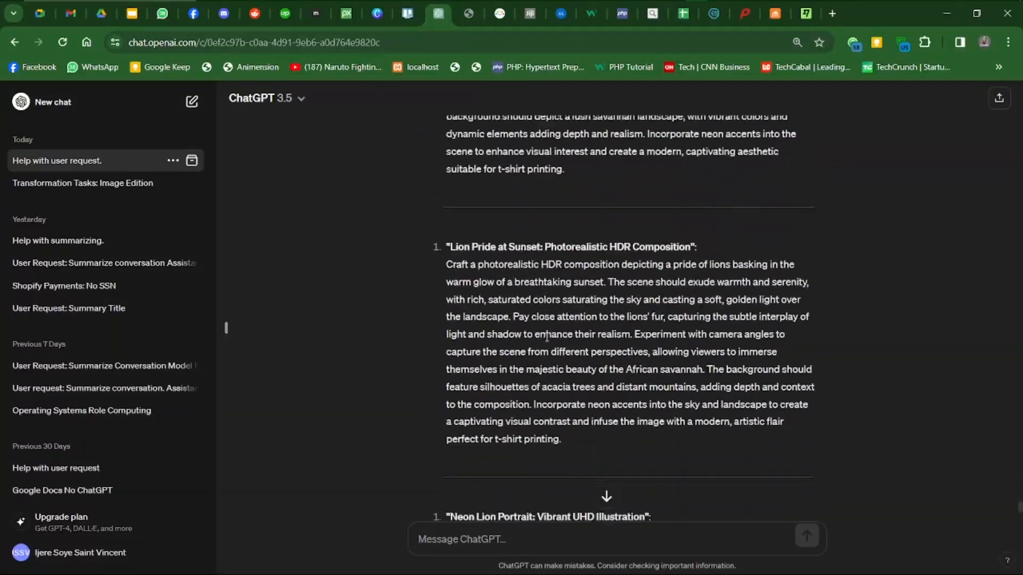
# - Reduce the page zoom to 110% and view the Neon Lion Portrait and Lion Pride at Sunset prompts
pyautogui.scroll(-7, 547, 337)
pyautogui.click(484, 543)
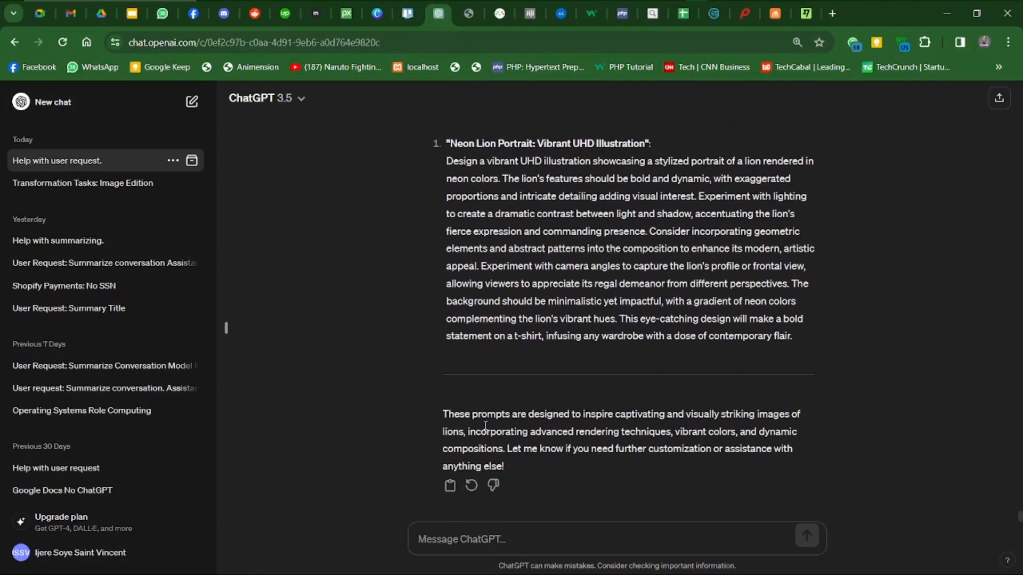
pyautogui.hotkey('ctrl', '-')
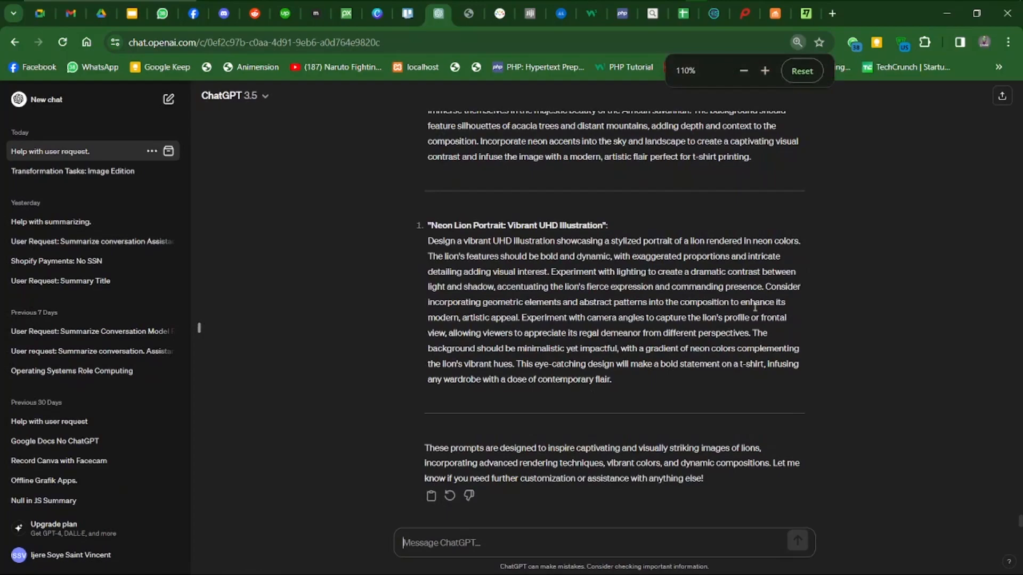
pyautogui.scroll(4, 628, 229)
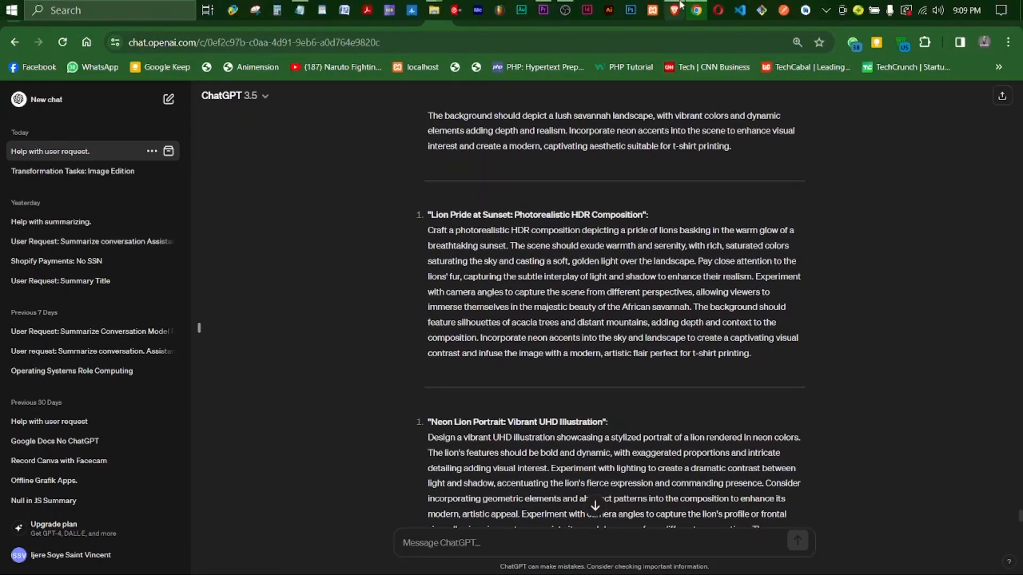
# - Switch to Leonardo.Ai and browse the generation history from the neon lion portraits down to the cosmic scenes
pyautogui.click(675, 8)
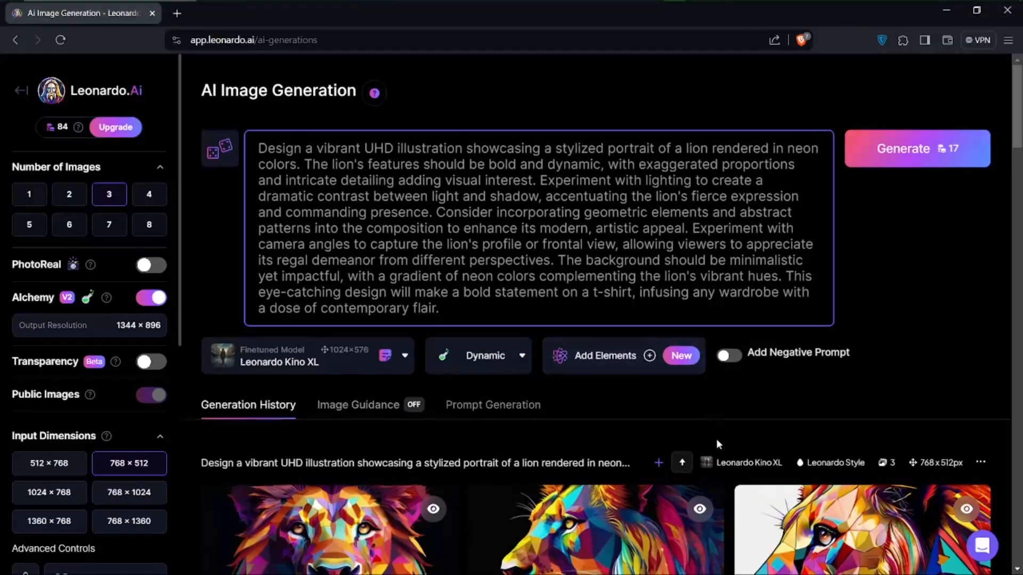
pyautogui.scroll(-3, 715, 439)
pyautogui.scroll(-3, 716, 439)
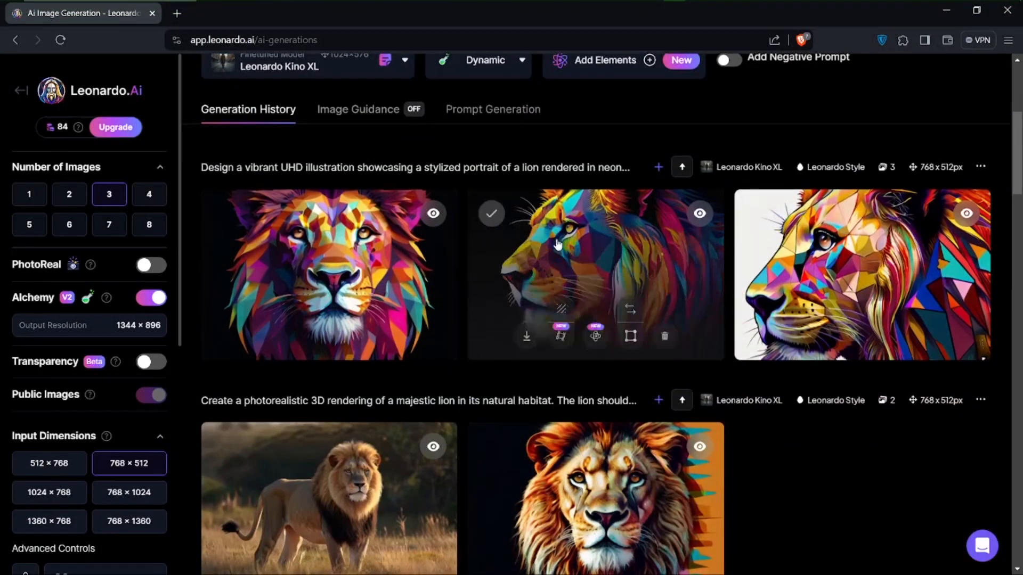
pyautogui.scroll(-13, 807, 479)
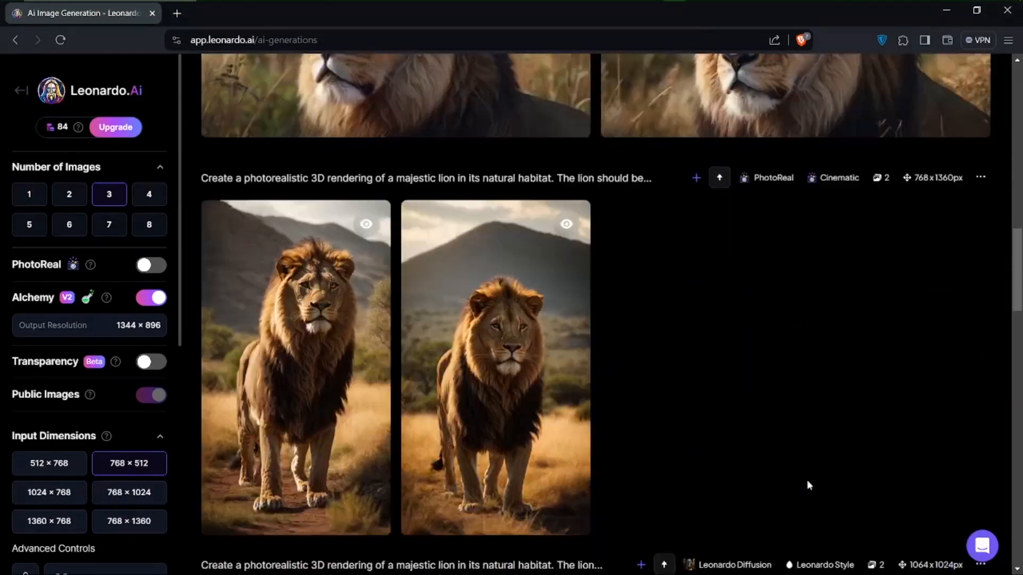
pyautogui.scroll(-9, 808, 485)
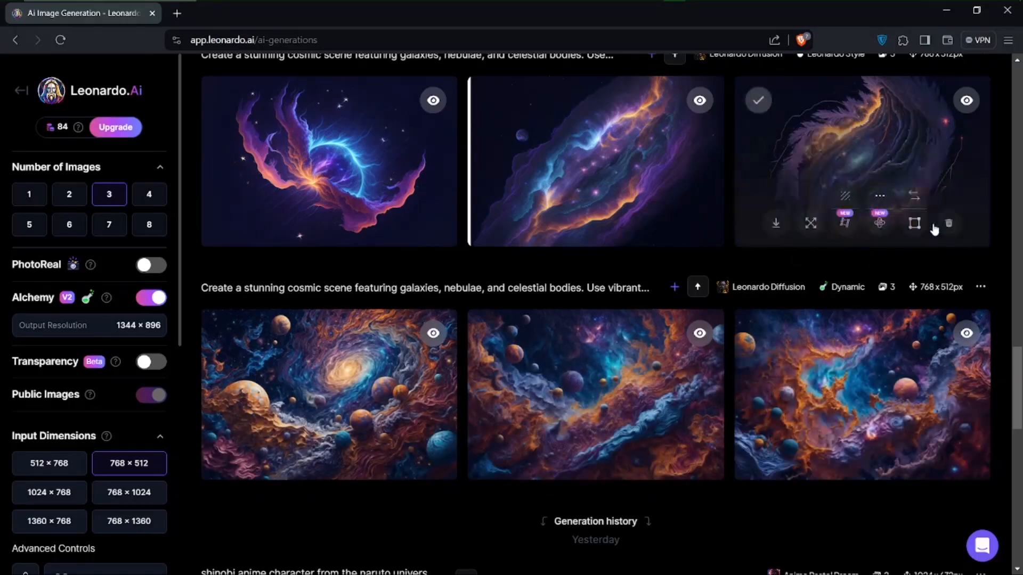
# - Compare the generated cosmic scene images with the dark and photorealistic majestic lion renderings in the generation history
pyautogui.scroll(2, 859, 309)
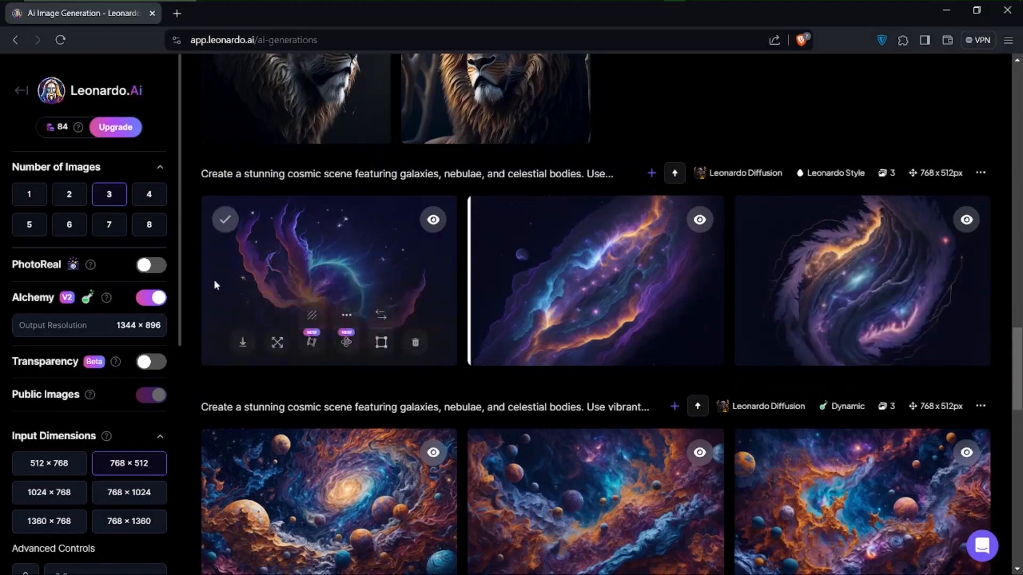
pyautogui.scroll(4, 593, 300)
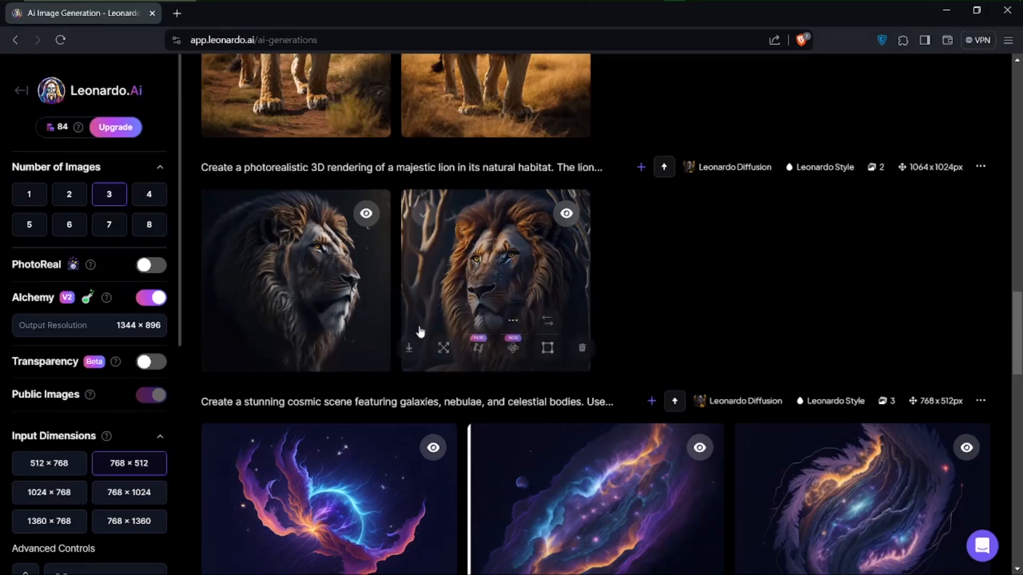
pyautogui.scroll(6, 509, 245)
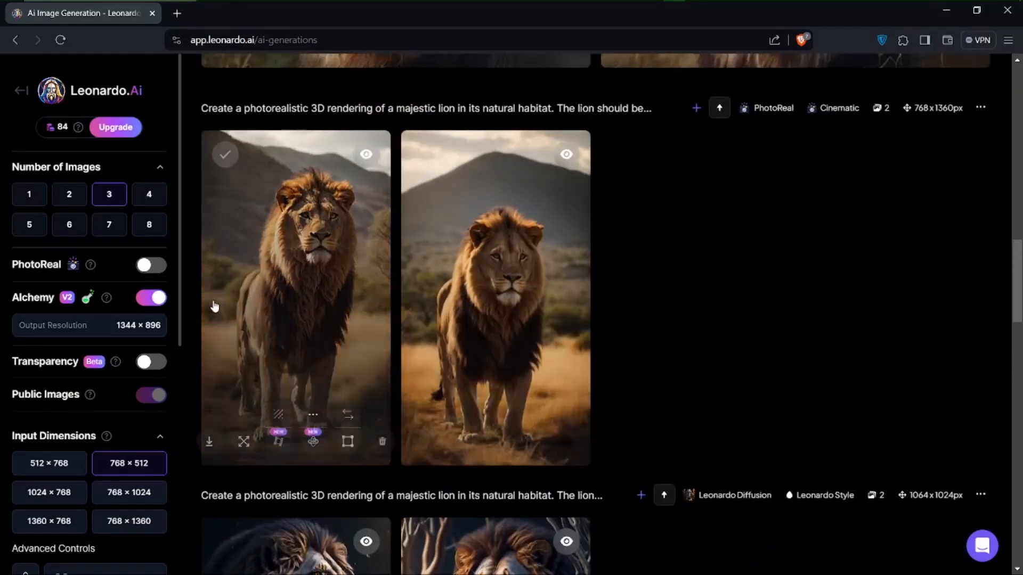
pyautogui.scroll(-1, 373, 293)
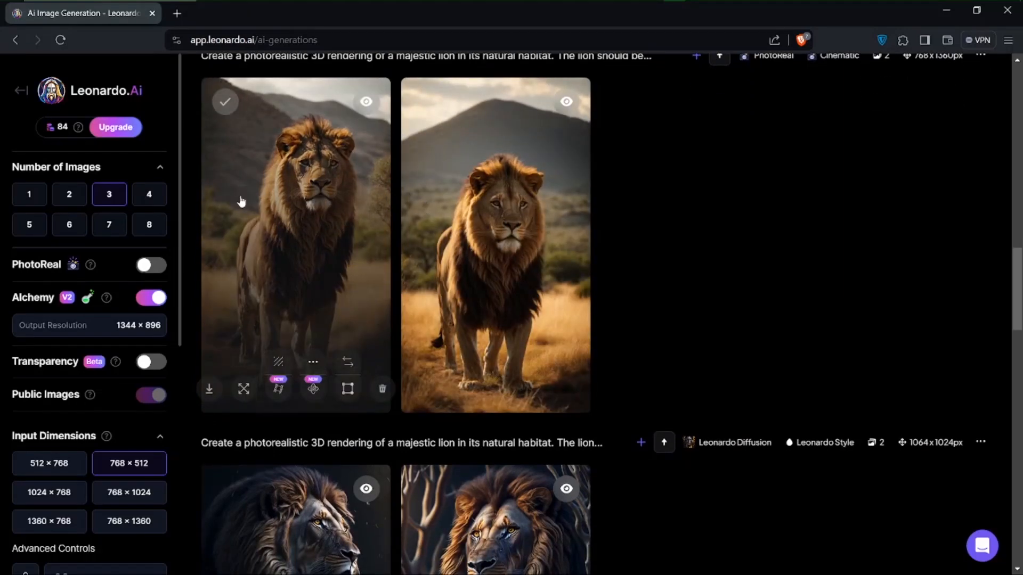
# - View the majestic lion renderings higher in the generation history and inspect the lion portrait with the orange background enlarged
pyautogui.scroll(6, 522, 221)
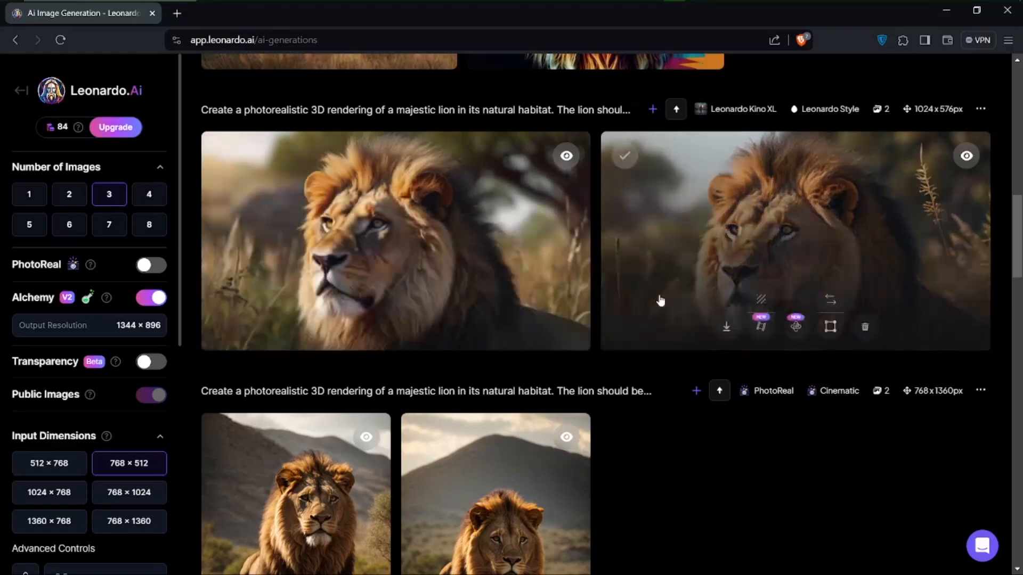
pyautogui.scroll(4, 661, 301)
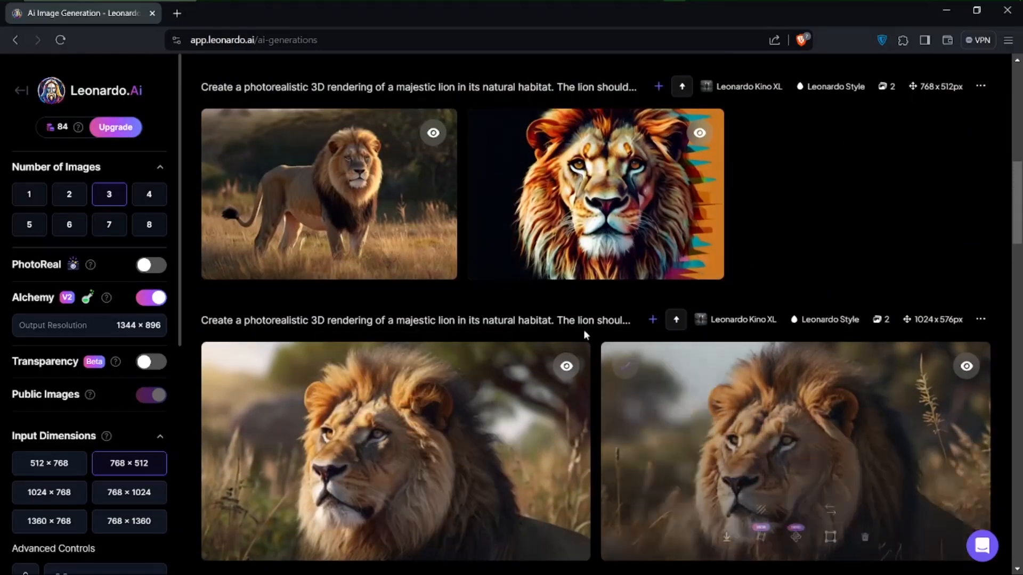
pyautogui.scroll(1, 755, 225)
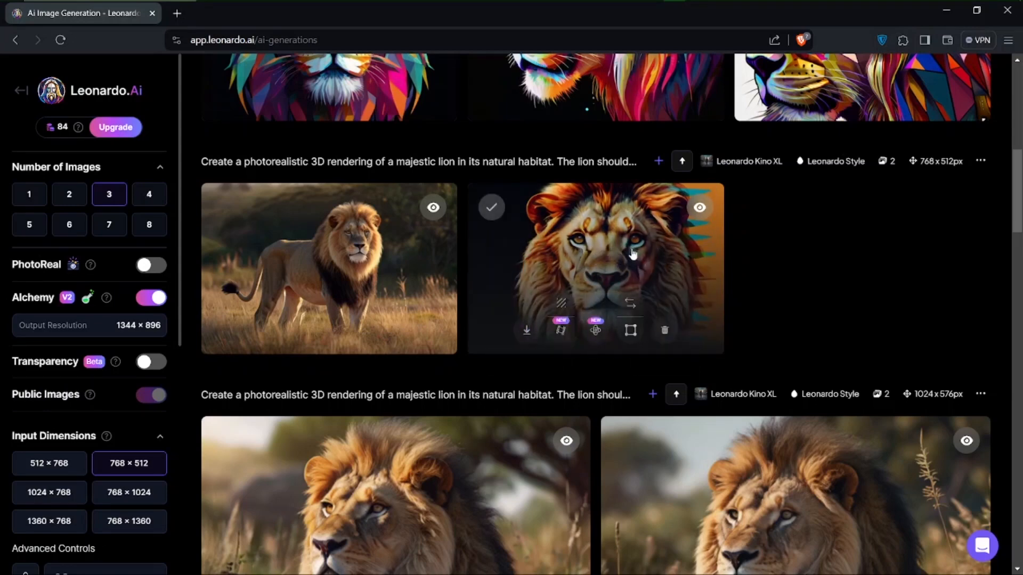
pyautogui.click(627, 268)
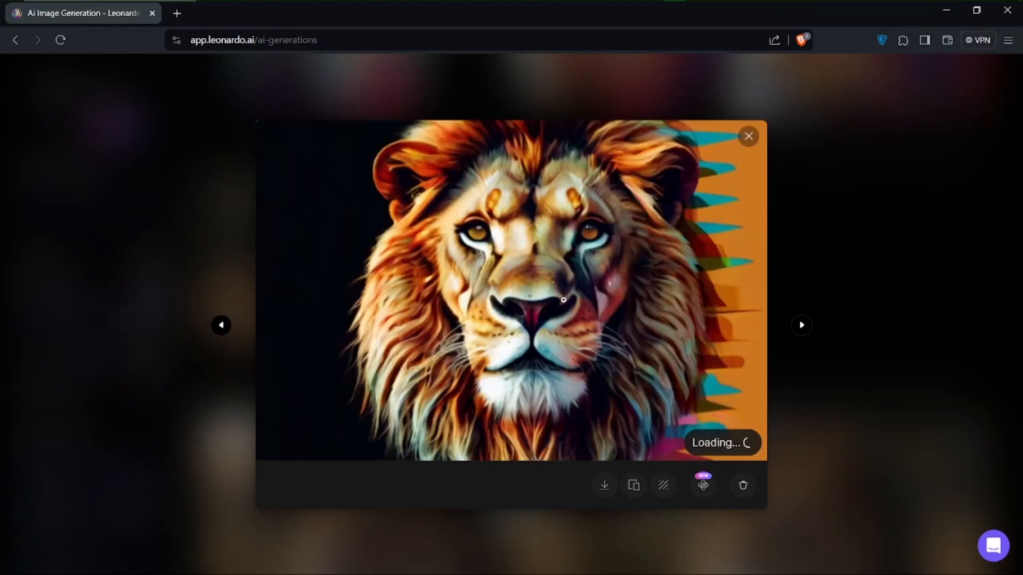
pyautogui.click(484, 300)
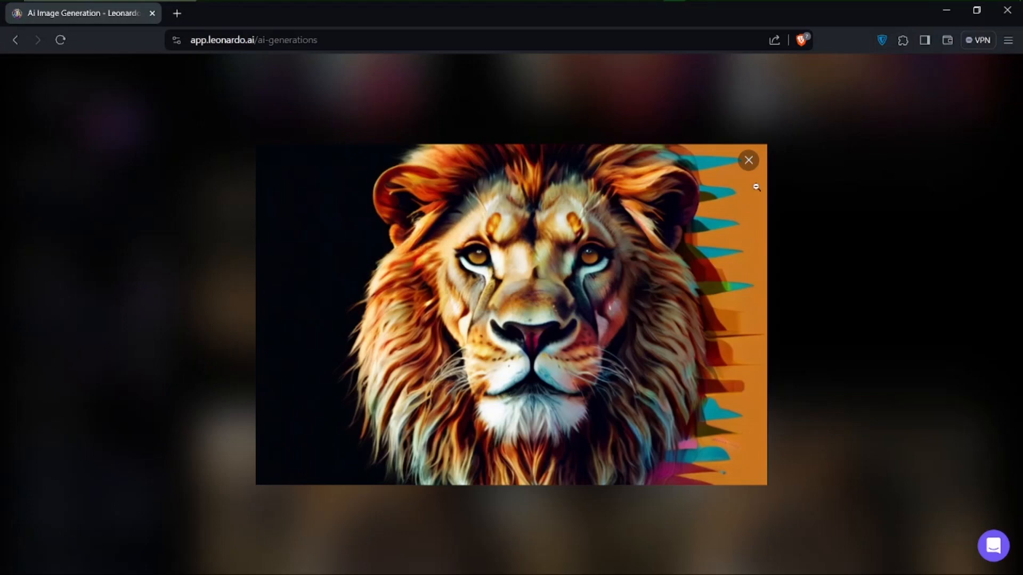
pyautogui.click(749, 161)
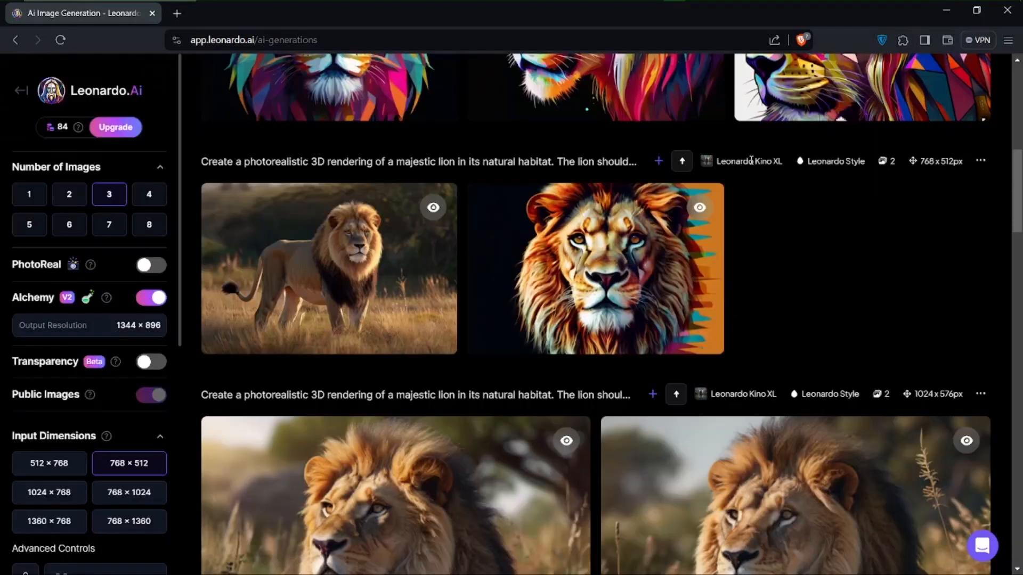
# - Inspect the front-facing neon lion portrait enlarged, close it, and return to the prompt used for it
pyautogui.scroll(5, 586, 298)
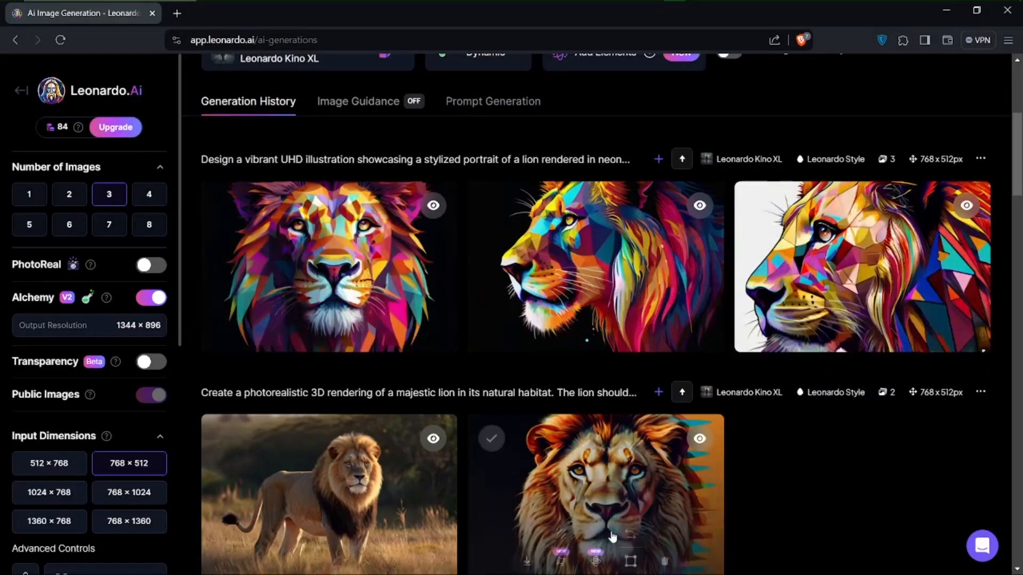
pyautogui.click(333, 260)
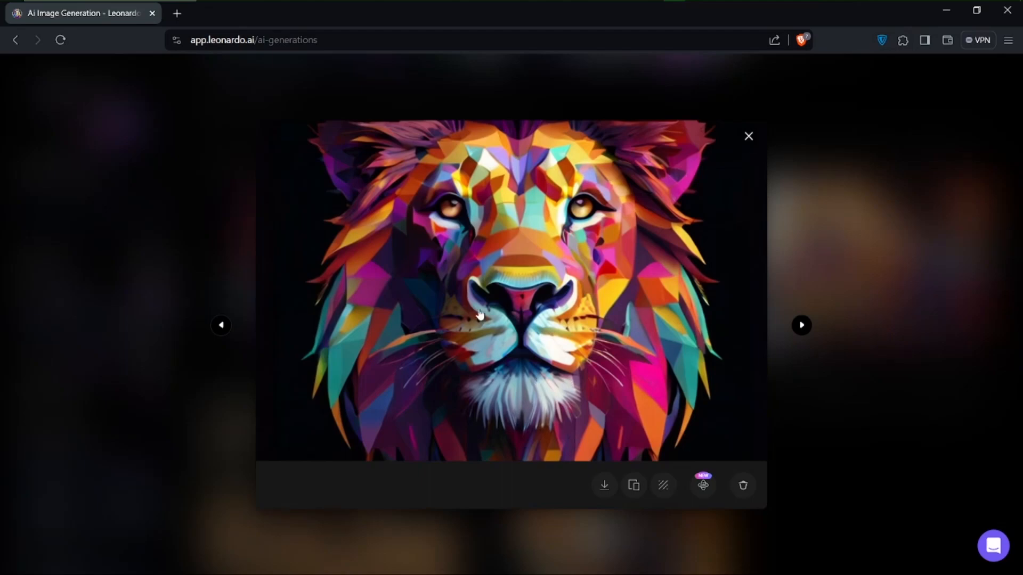
pyautogui.click(749, 137)
pyautogui.scroll(5, 835, 351)
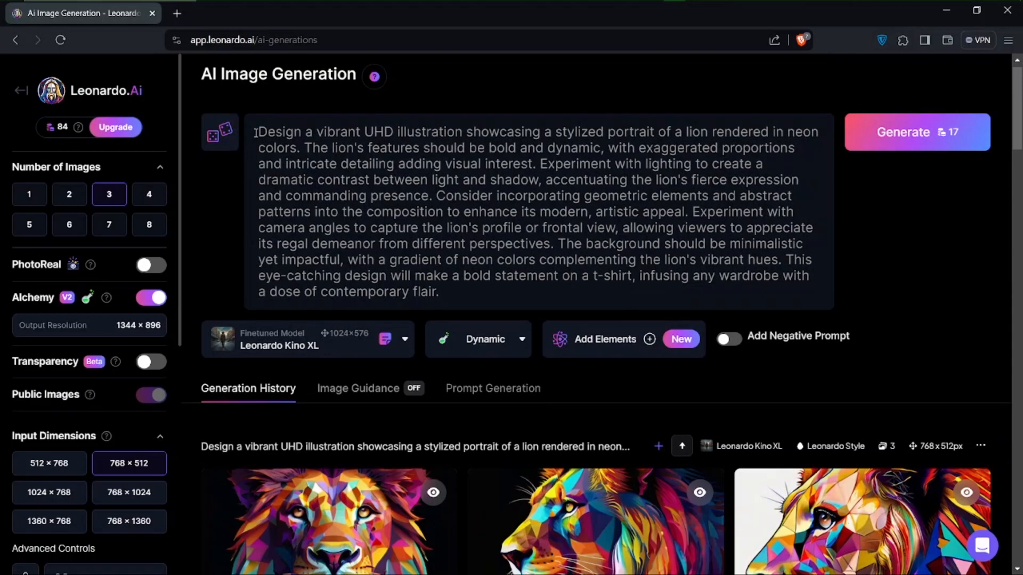
# - Switch to ChatGPT and review the prompt-generating instruction, the LION keyword message and the resulting prompts
pyautogui.moveTo(624, 5)
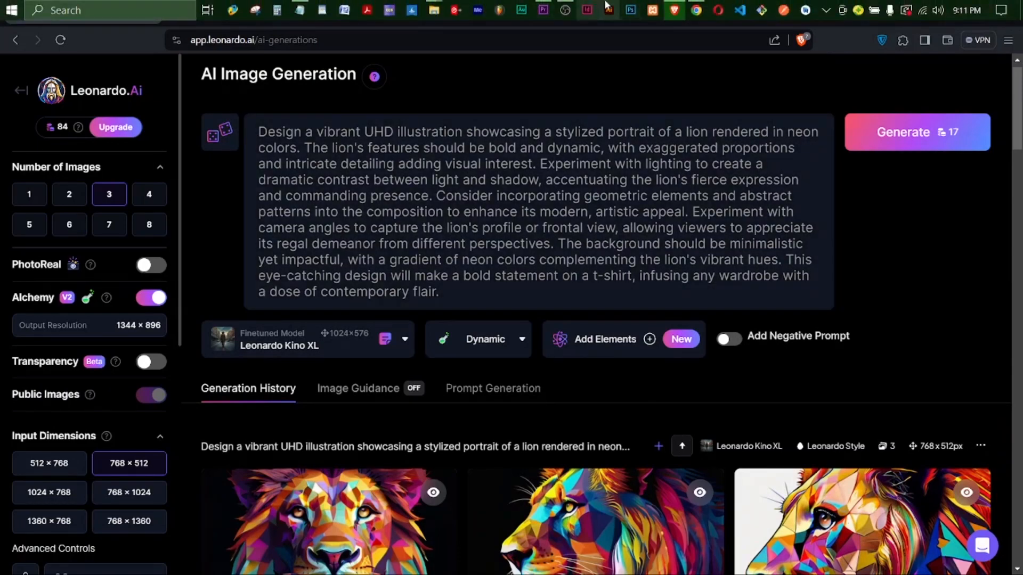
pyautogui.click(696, 9)
pyautogui.scroll(10, 488, 248)
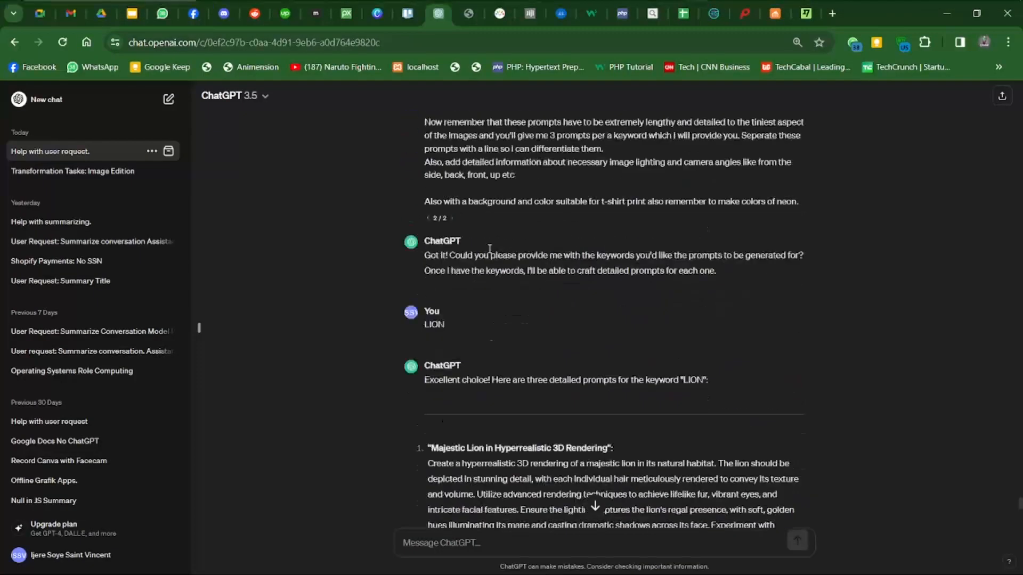
pyautogui.scroll(15, 489, 250)
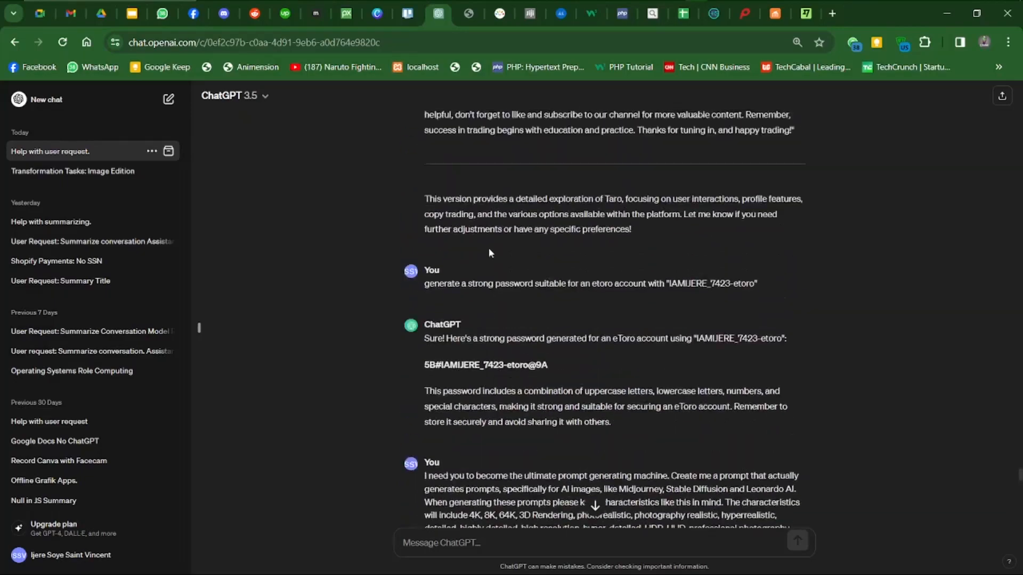
pyautogui.scroll(-15, 546, 315)
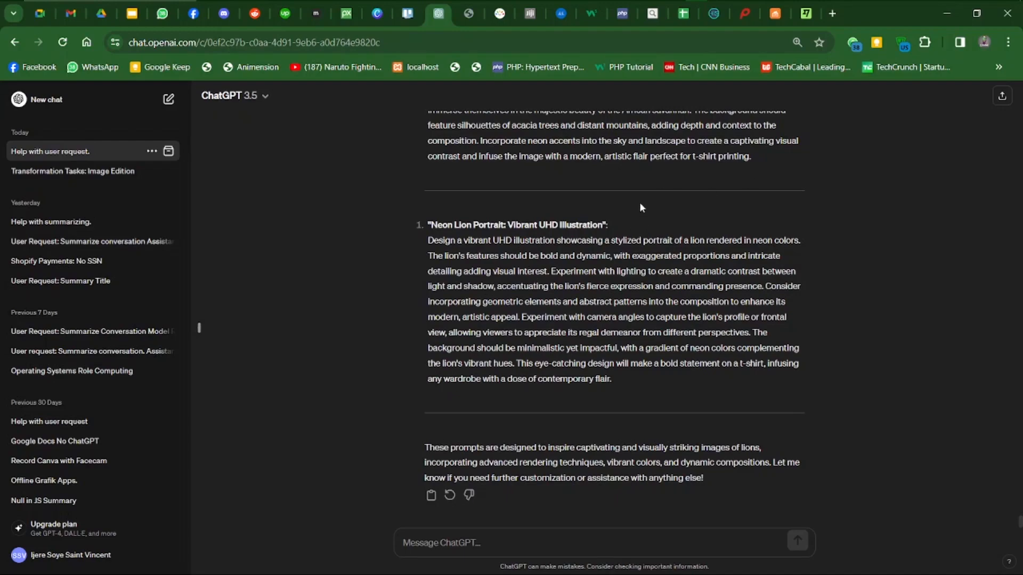
pyautogui.scroll(10, 503, 377)
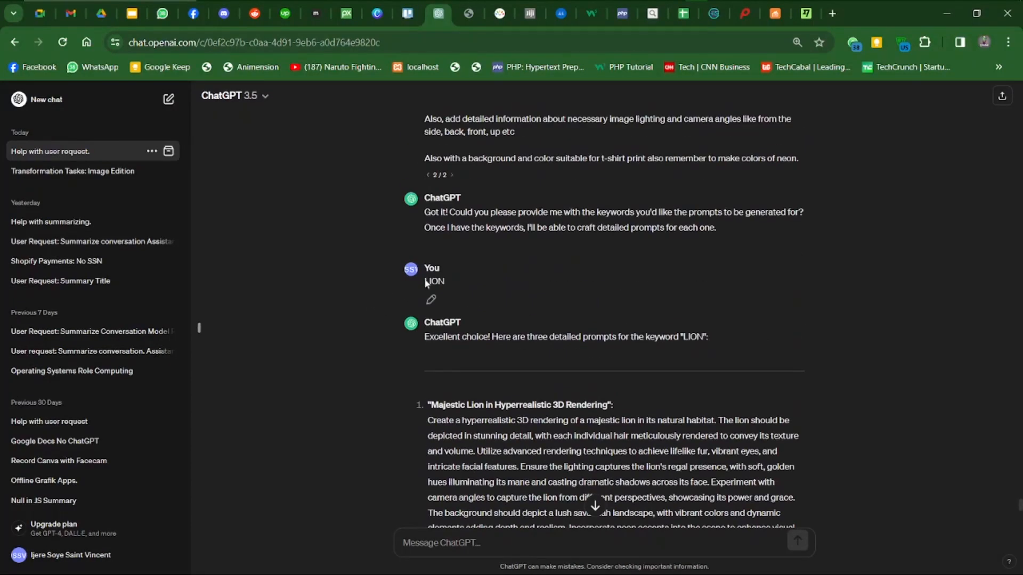
pyautogui.click(509, 281)
# - Send "Barack Obama" as the next keyword for ChatGPT to write three detailed image prompts
pyautogui.scroll(-10, 563, 434)
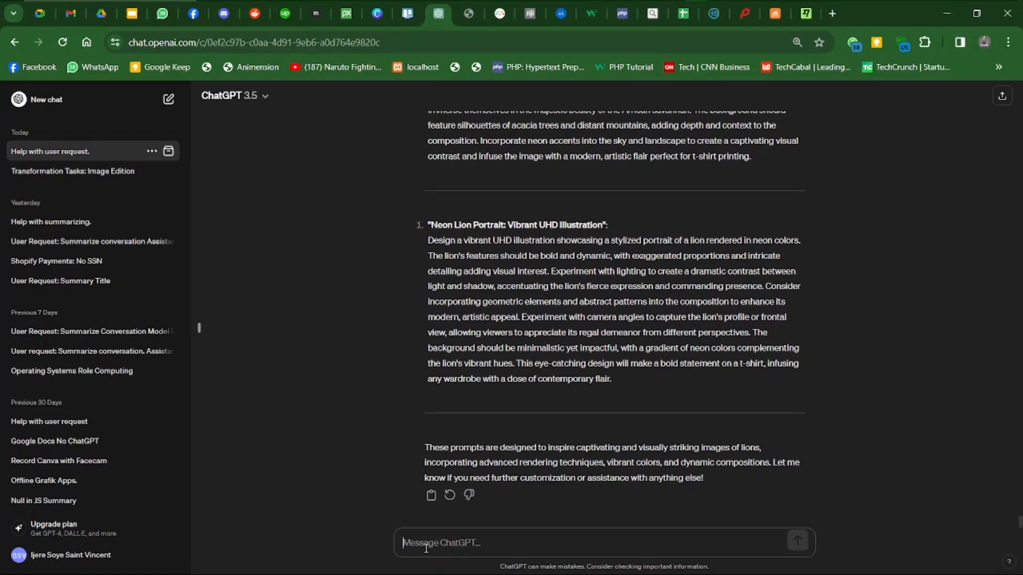
pyautogui.write('B')
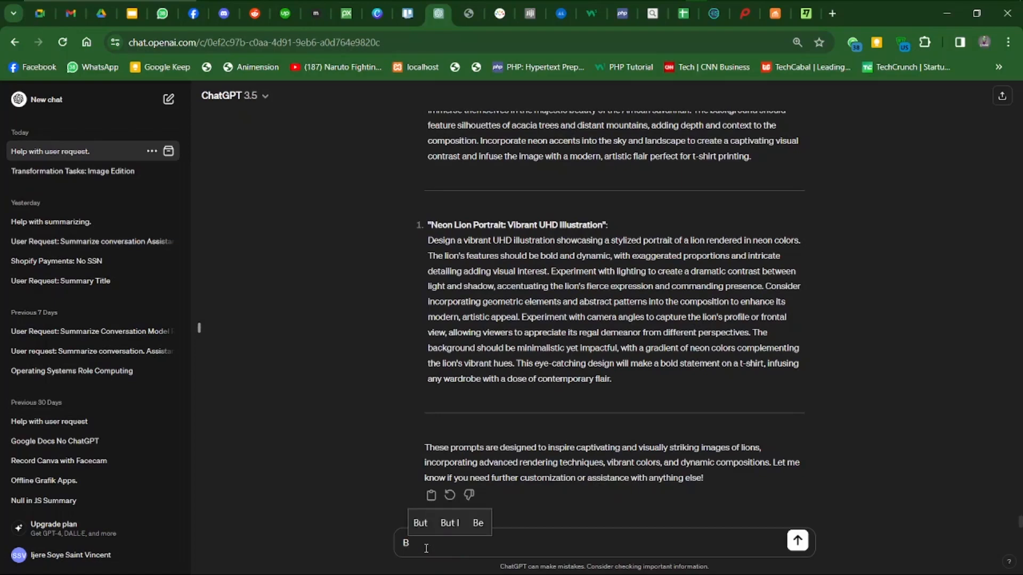
pyautogui.write('ara')
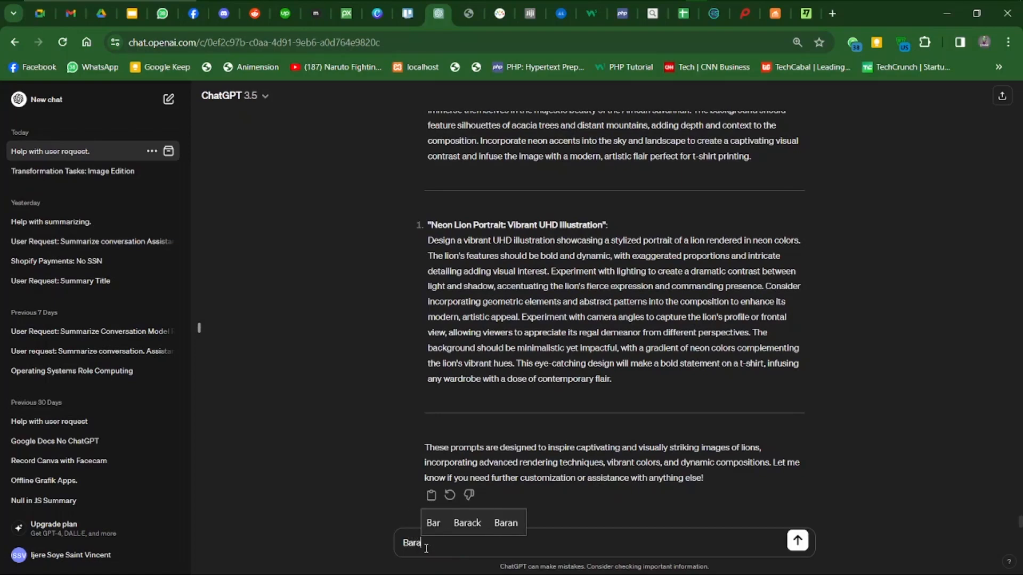
pyautogui.click(473, 531)
pyautogui.write('O')
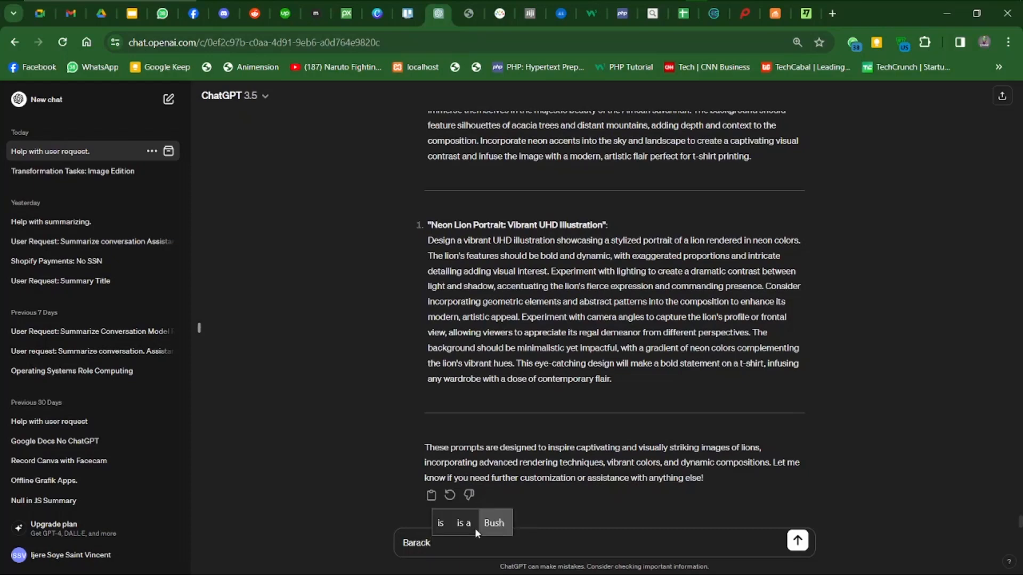
pyautogui.write('bama')
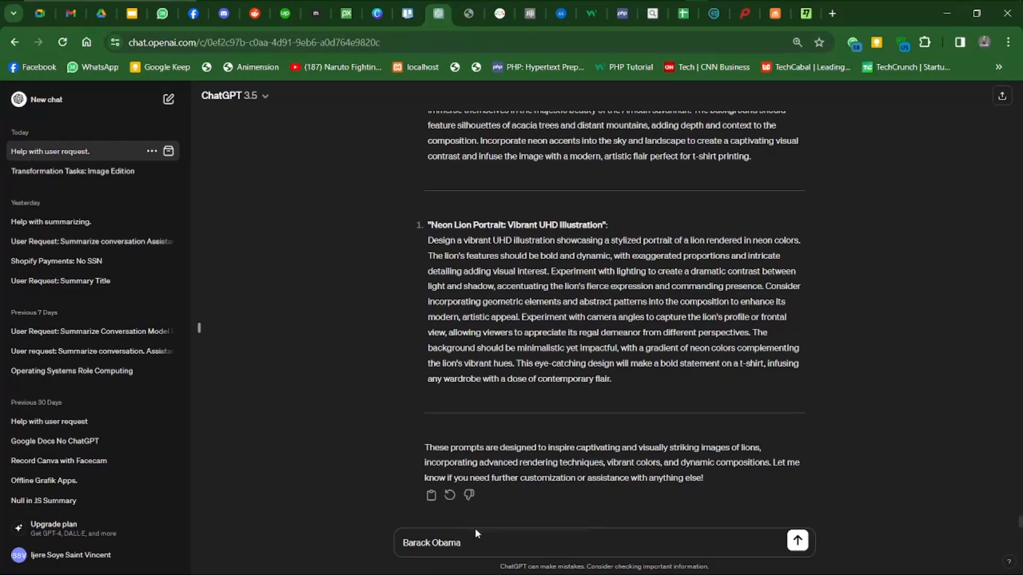
pyautogui.press('Return')
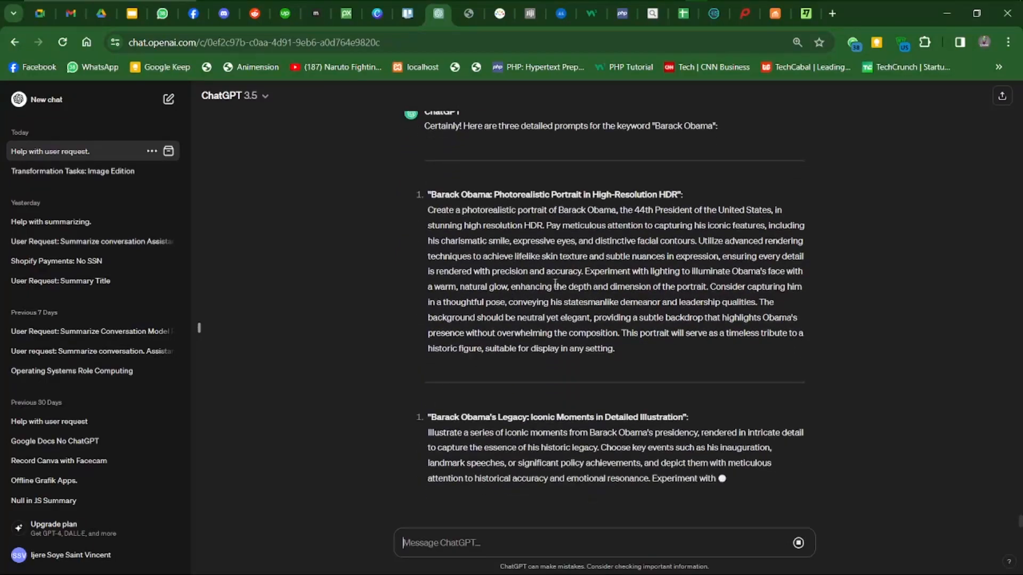
# - Copy the full text of the first prompt, "Barack Obama: Photorealistic Portrait in High-Resolution HDR"
pyautogui.scroll(3, 590, 359)
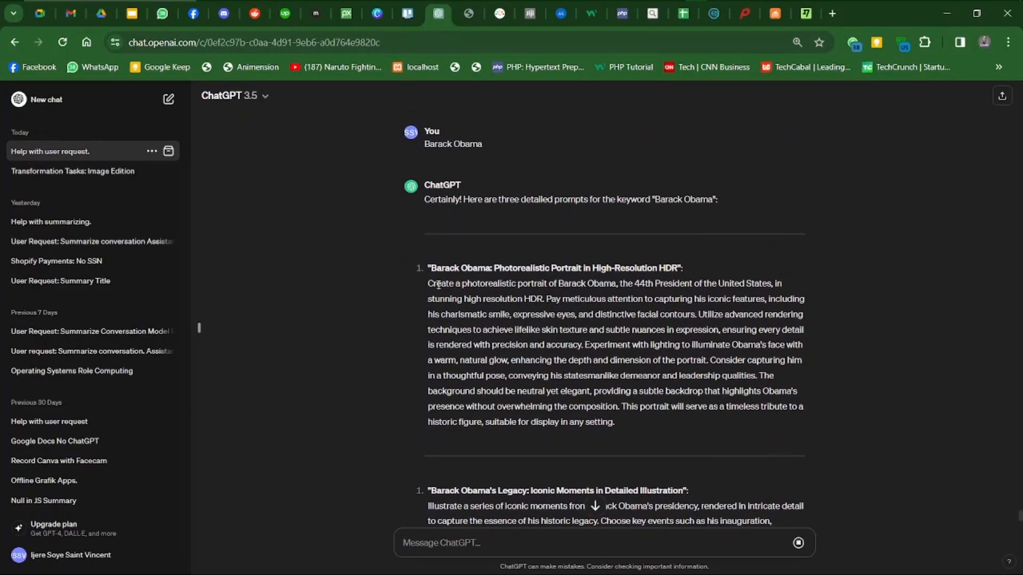
pyautogui.moveTo(450, 302); pyautogui.dragTo(614, 423)
pyautogui.hotkey('ctrl', 'c')
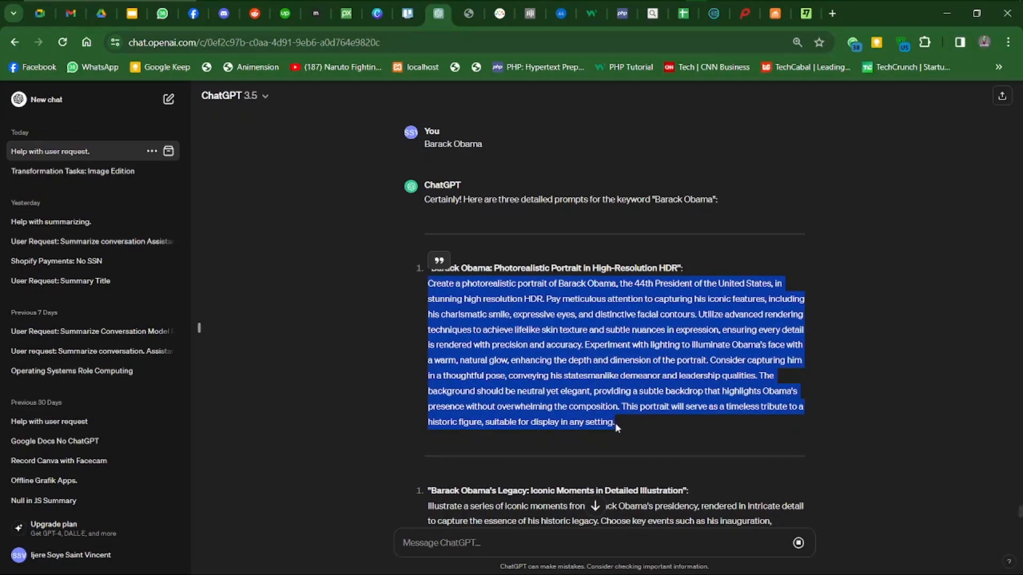
pyautogui.scroll(-2, 615, 423)
pyautogui.scroll(5, 615, 423)
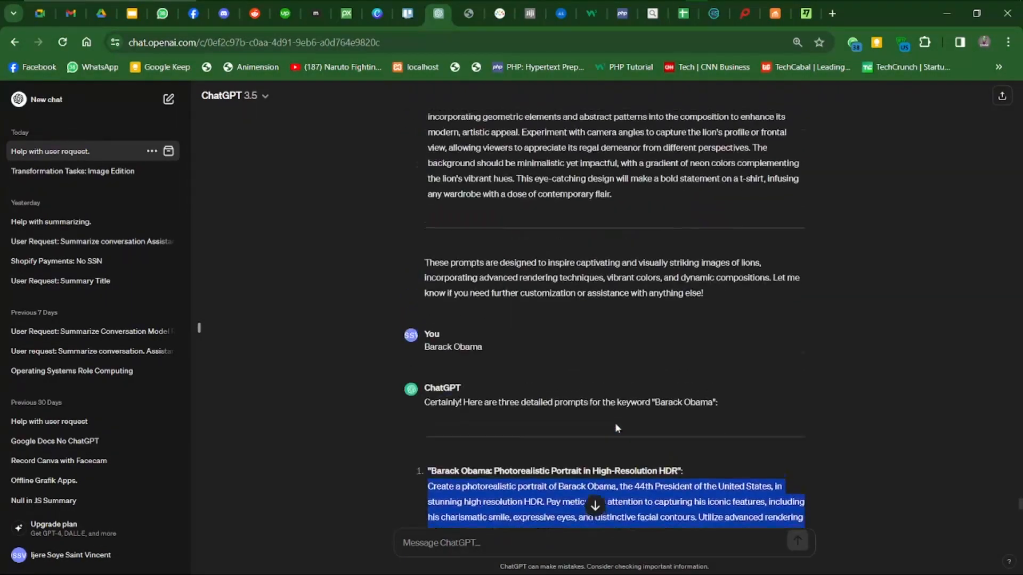
pyautogui.scroll(5, 615, 423)
pyautogui.scroll(-10, 615, 423)
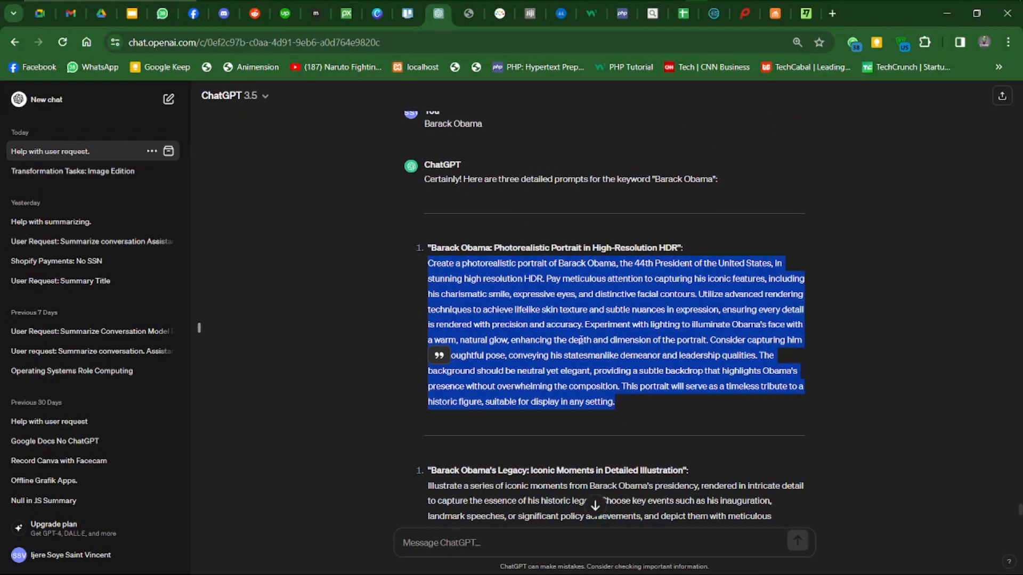
pyautogui.click(580, 340)
# - Switch to Leonardo.Ai, replace the neon lion prompt with the copied Barack Obama portrait prompt, and generate three images
pyautogui.moveTo(652, 2)
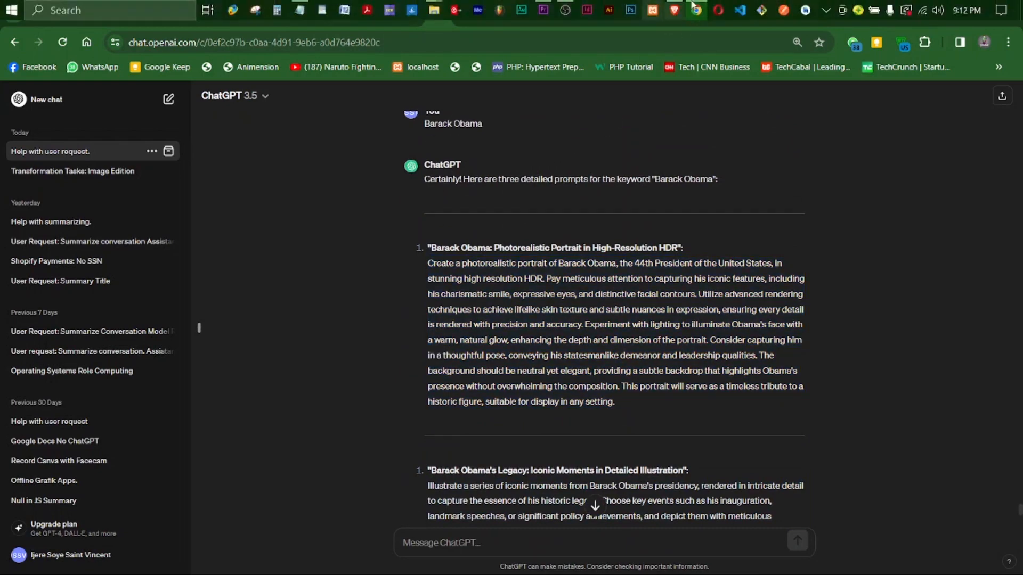
pyautogui.click(675, 8)
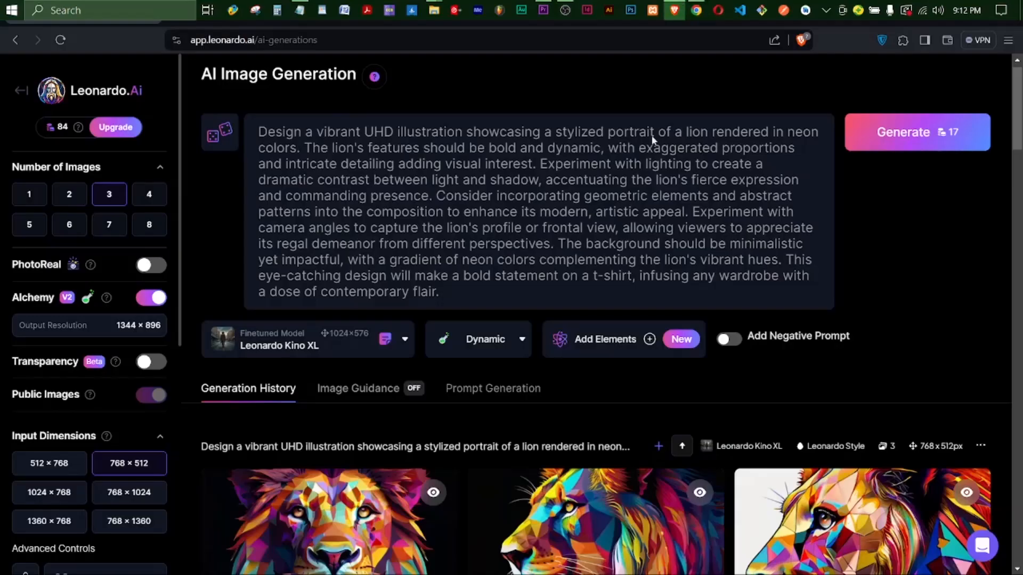
pyautogui.click(489, 294)
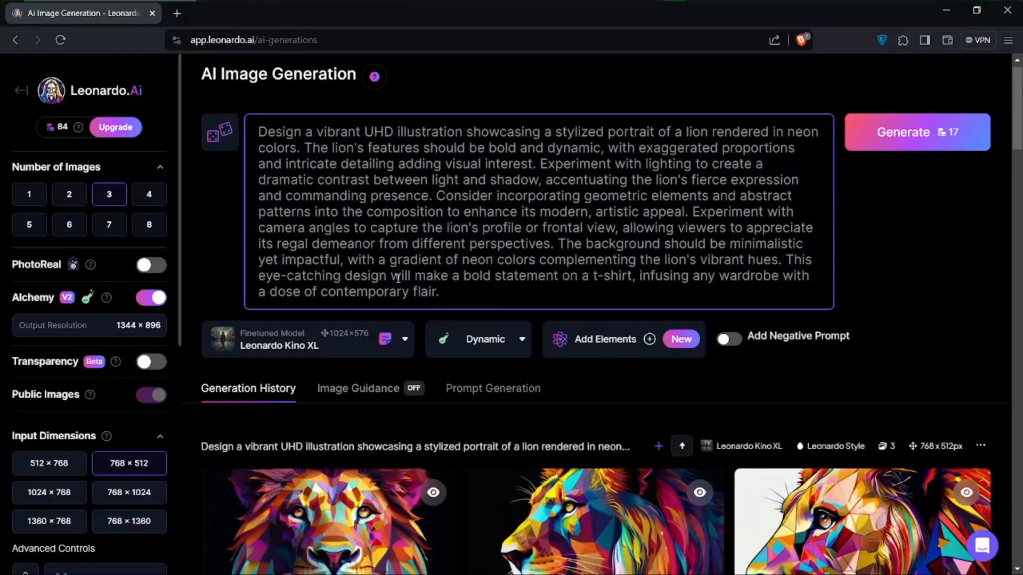
pyautogui.moveTo(489, 293); pyautogui.dragTo(233, 140)
pyautogui.hotkey('ctrl', 'v')
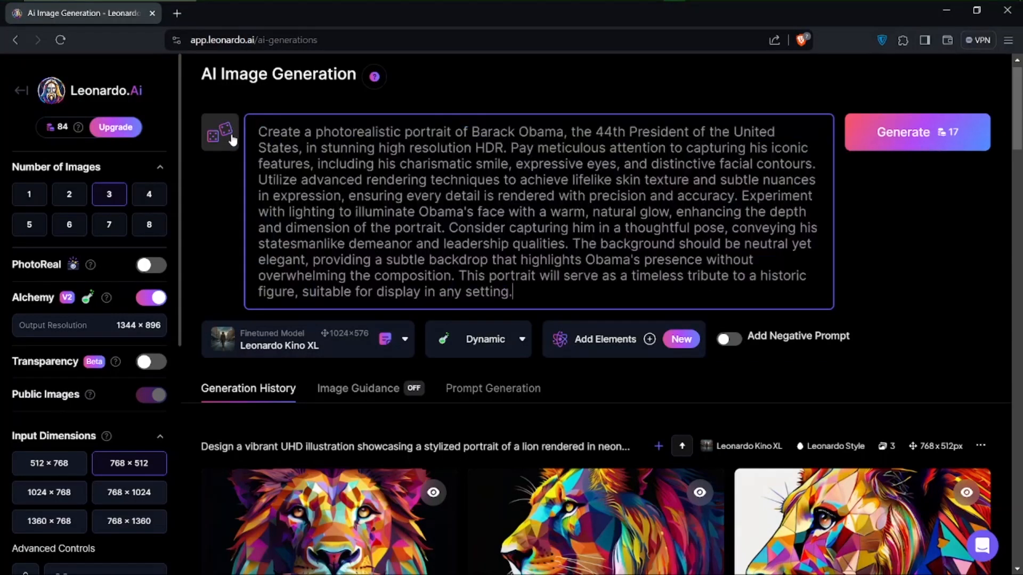
pyautogui.click(929, 132)
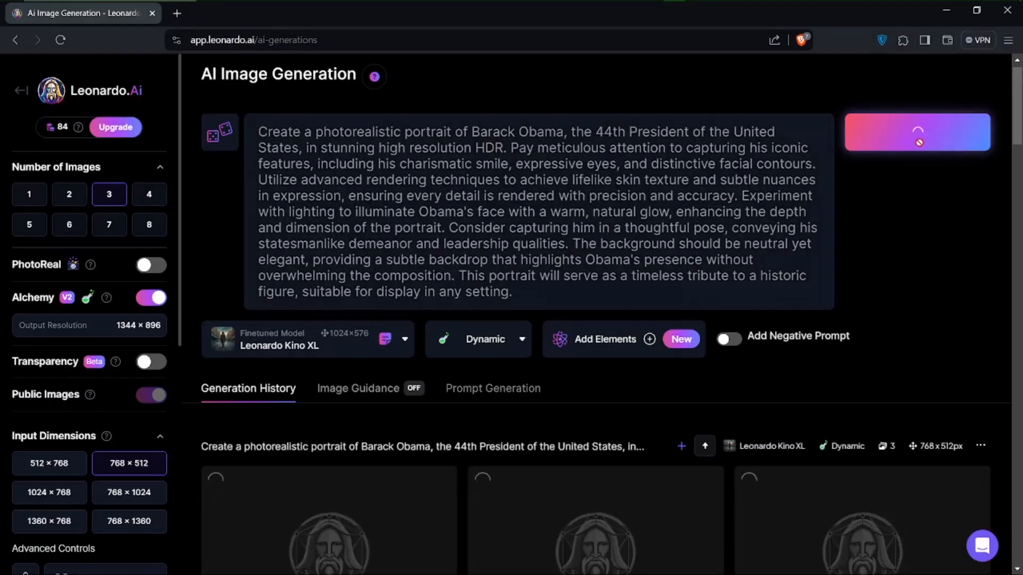
# - Examine the three generated Barack Obama portraits and compare them with the neon lion images in the generation history
pyautogui.scroll(-3, 724, 363)
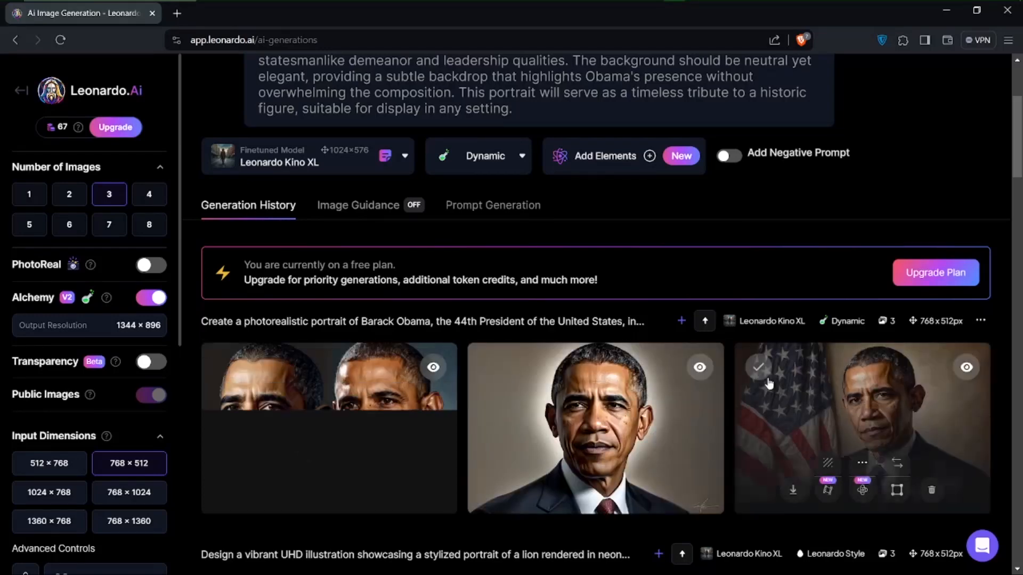
pyautogui.scroll(-3, 753, 442)
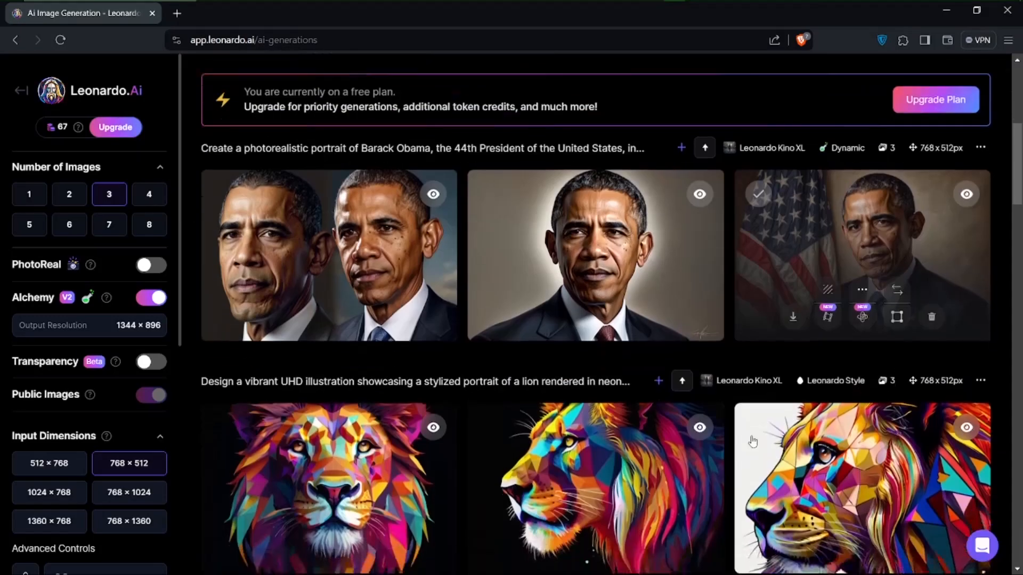
pyautogui.scroll(1, 765, 479)
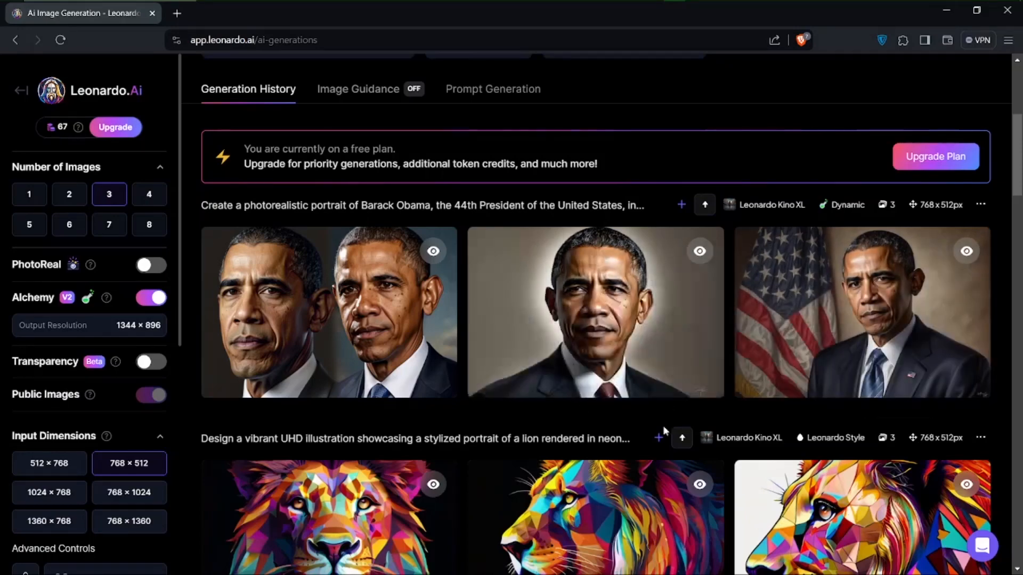
pyautogui.scroll(-2, 664, 431)
pyautogui.scroll(6, 635, 267)
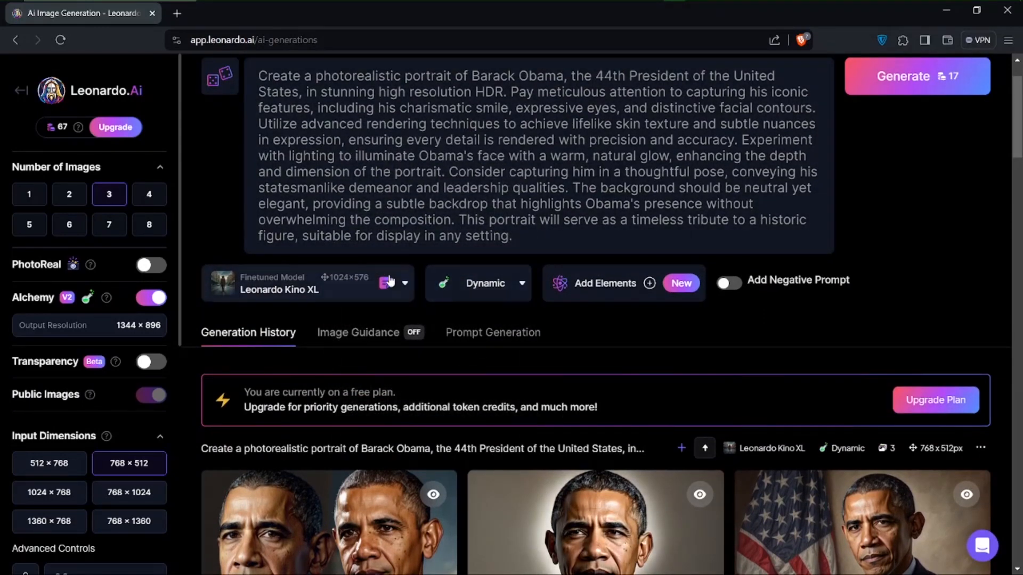
# - Turn off Alchemy in the image generation settings
pyautogui.click(153, 300)
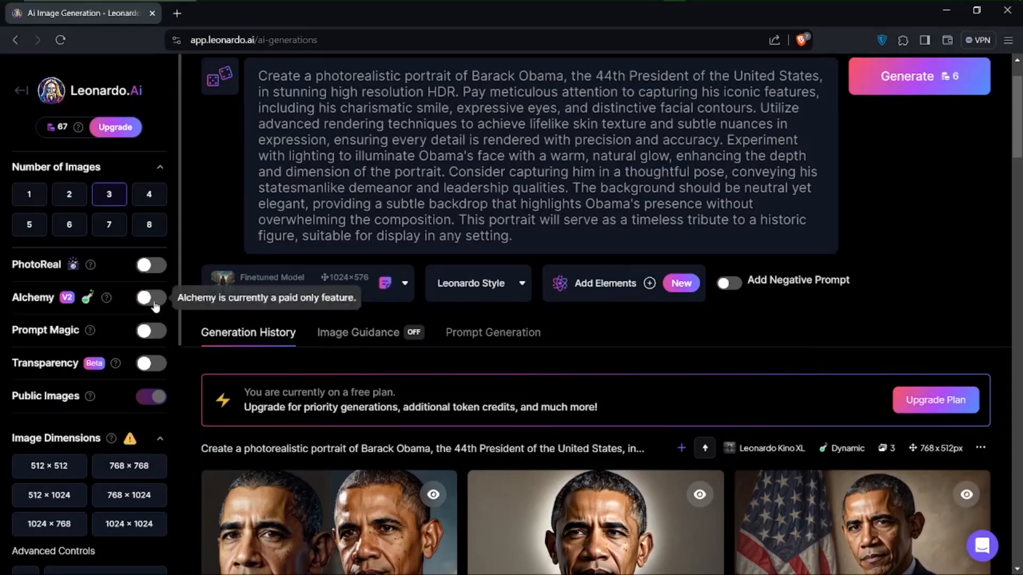
pyautogui.press('ctrl')
pyautogui.press('ctrl')
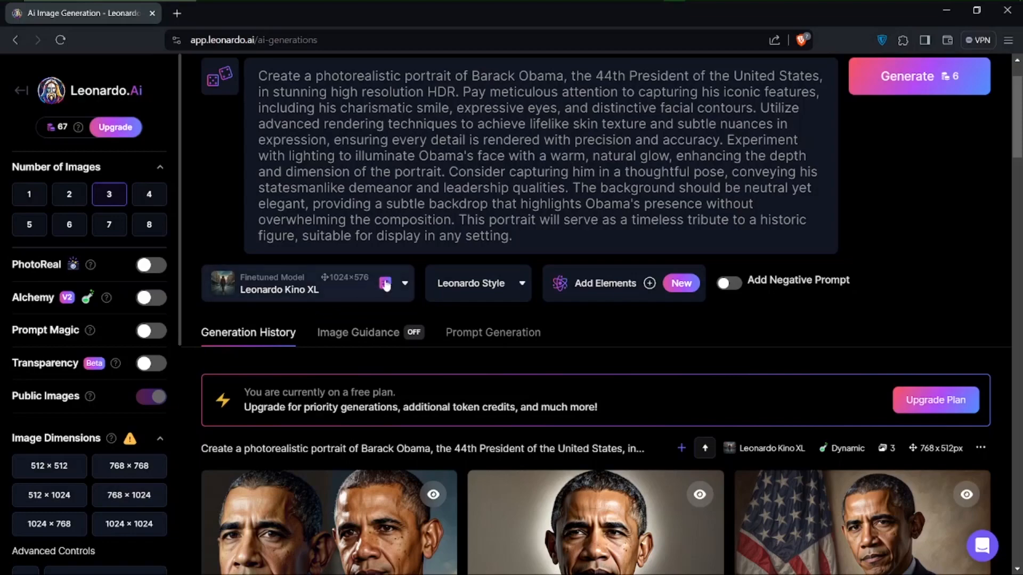
# - Browse the platform's other finetuned models and open the details of the Leonardo Diffusion model
pyautogui.click(405, 287)
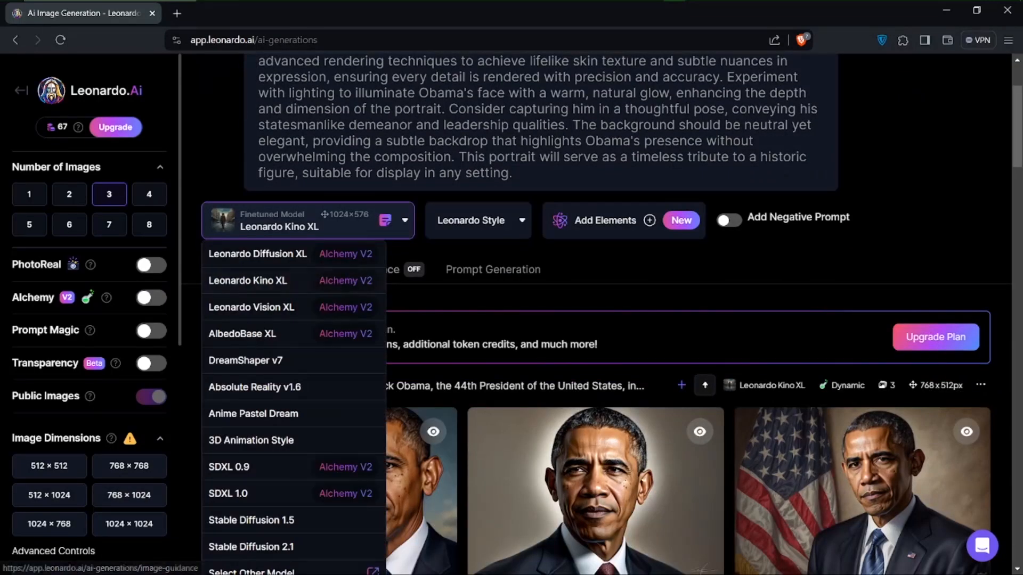
pyautogui.scroll(-1, 404, 288)
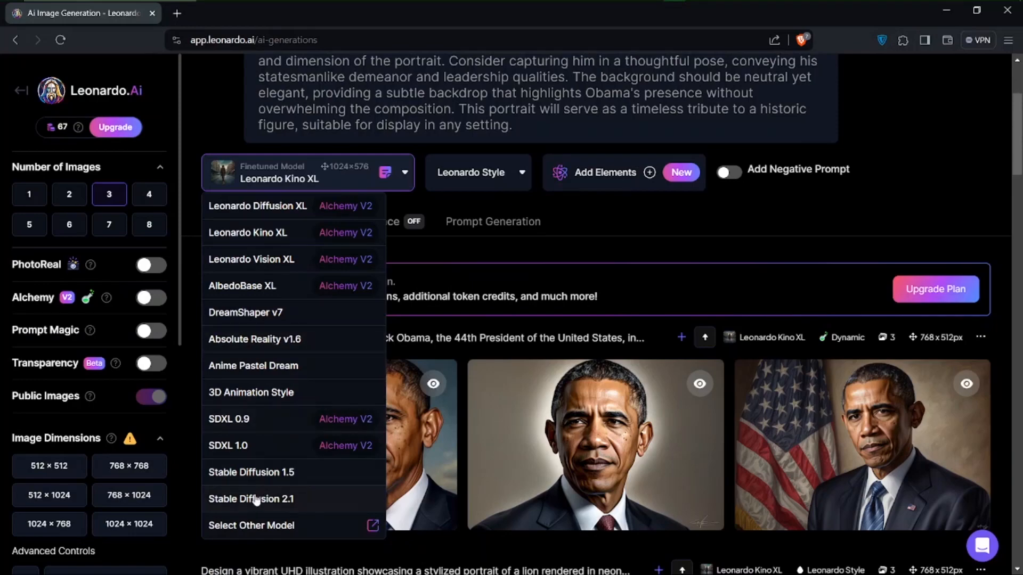
pyautogui.click(238, 526)
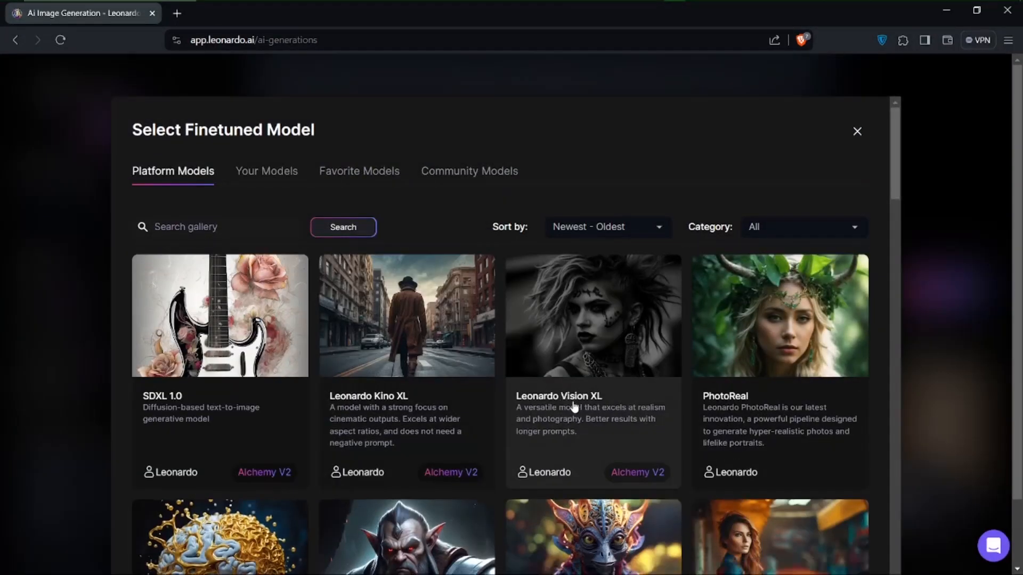
pyautogui.scroll(-1, 575, 407)
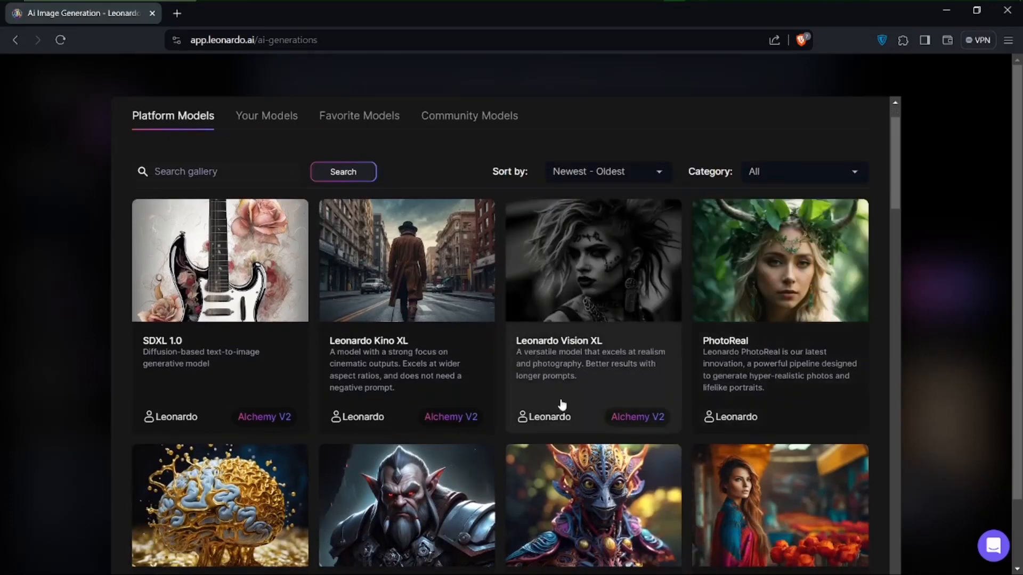
pyautogui.scroll(-5, 561, 403)
pyautogui.scroll(-1, 561, 404)
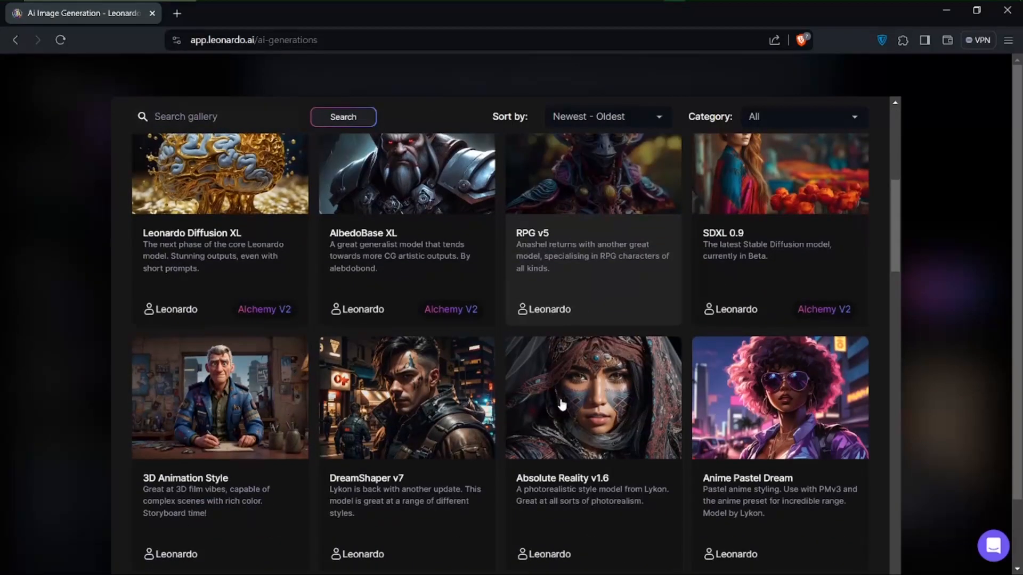
pyautogui.scroll(-1, 562, 404)
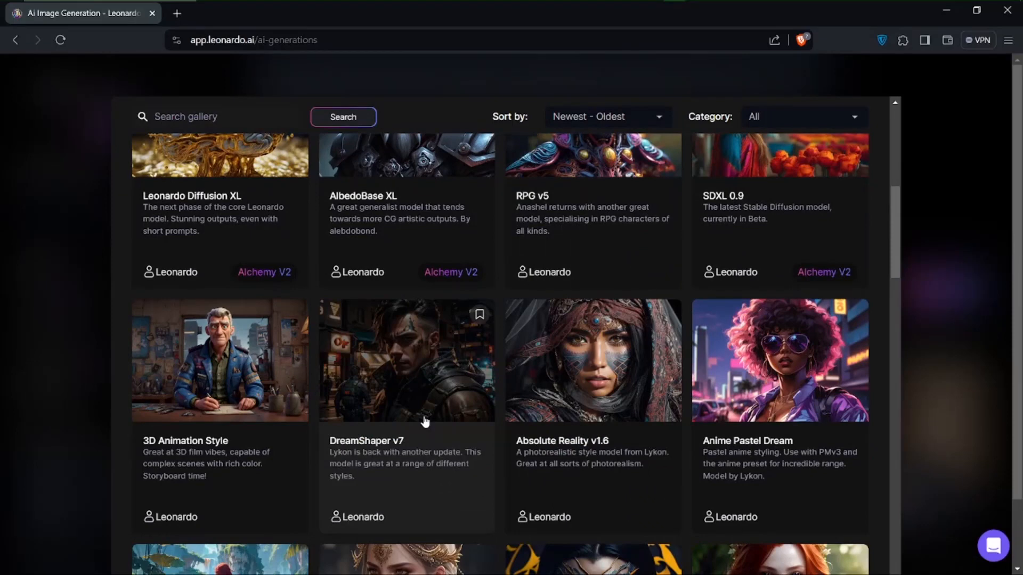
pyautogui.scroll(-3, 424, 422)
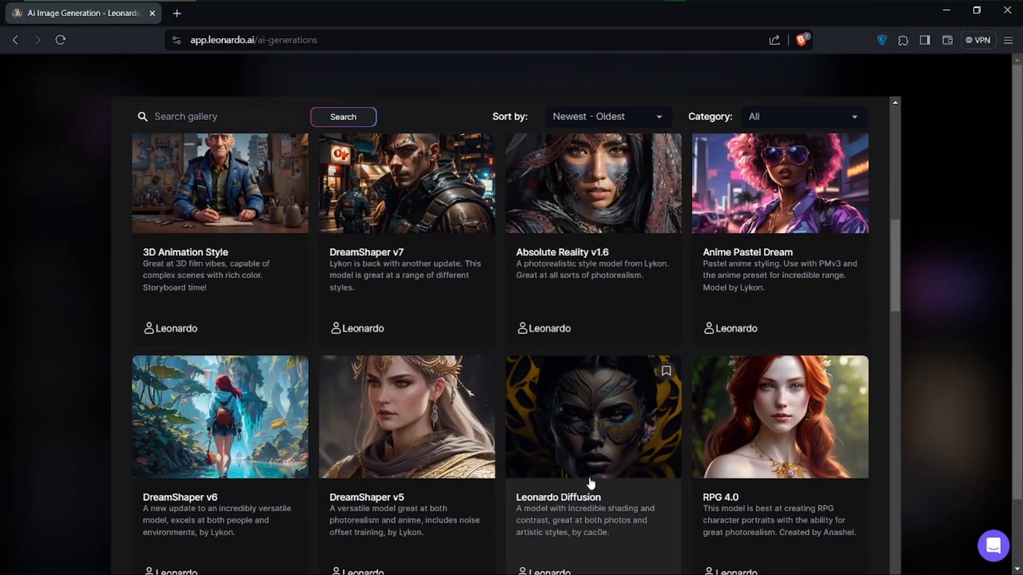
pyautogui.scroll(-1, 589, 483)
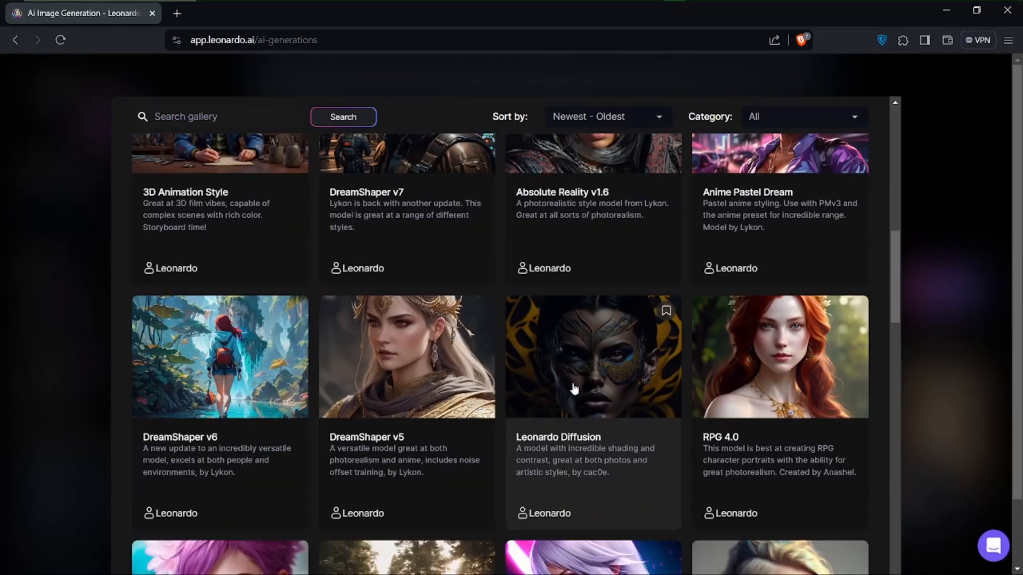
pyautogui.click(594, 453)
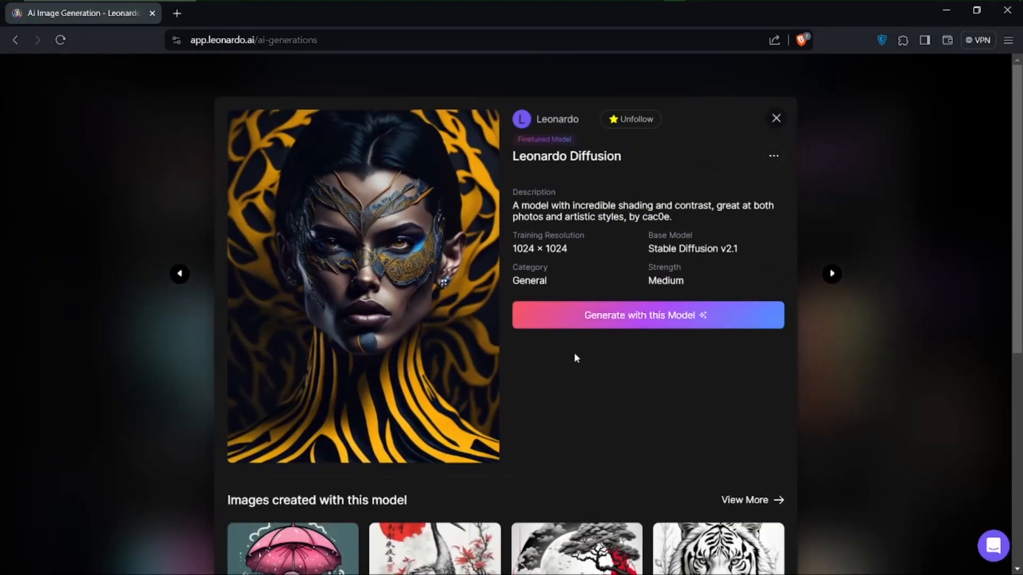
# - Review the sample images made with Leonardo Diffusion and choose it as the model for generating
pyautogui.scroll(-3, 600, 458)
pyautogui.scroll(-3, 579, 512)
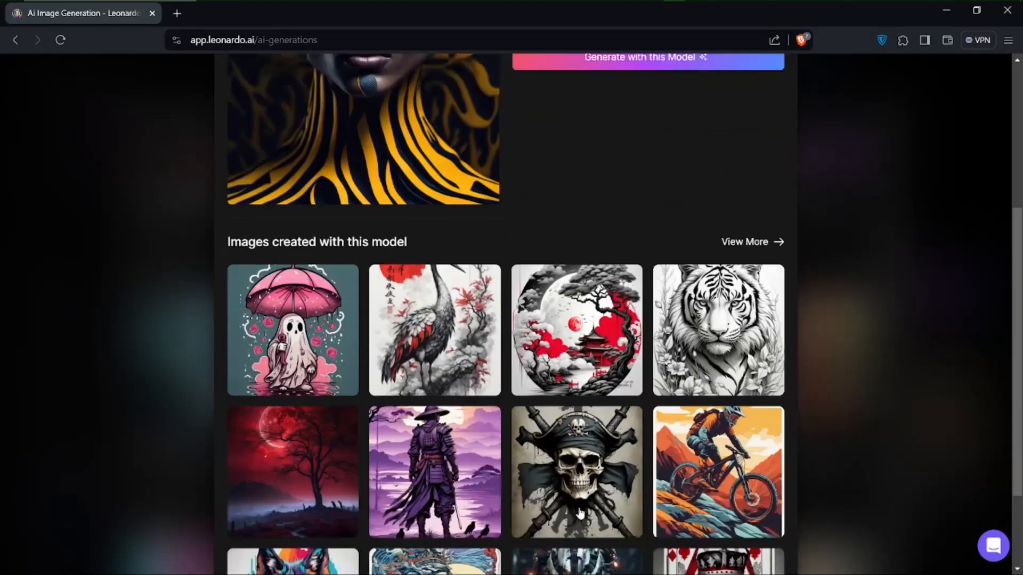
pyautogui.scroll(-1, 580, 512)
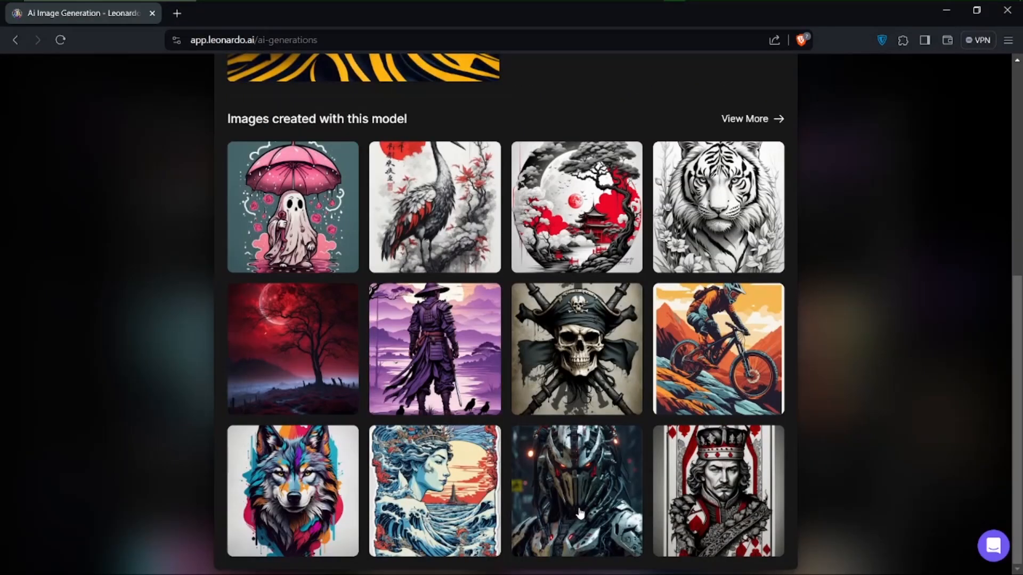
pyautogui.scroll(1, 569, 299)
pyautogui.scroll(-1, 569, 298)
pyautogui.scroll(5, 610, 257)
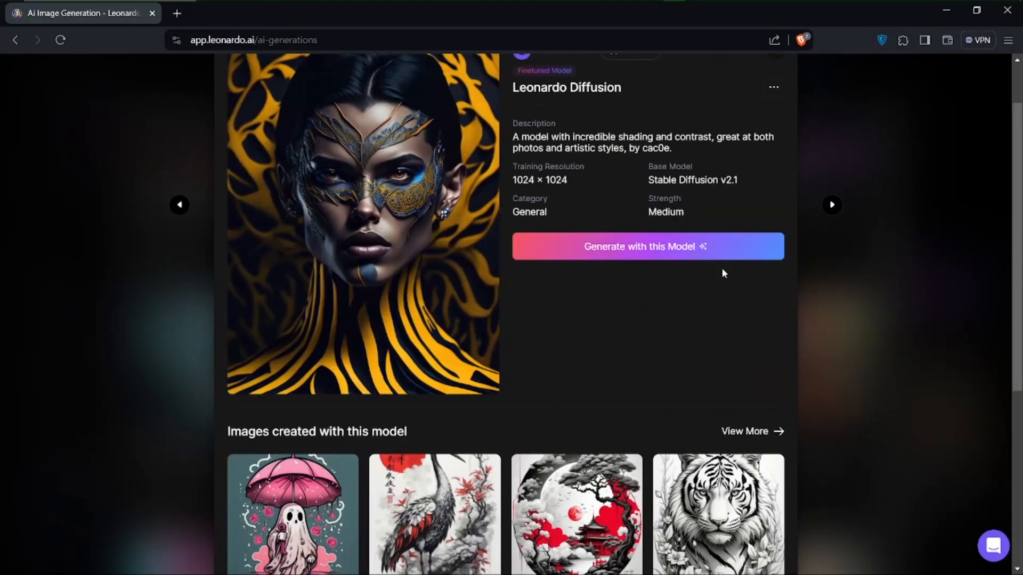
pyautogui.click(655, 254)
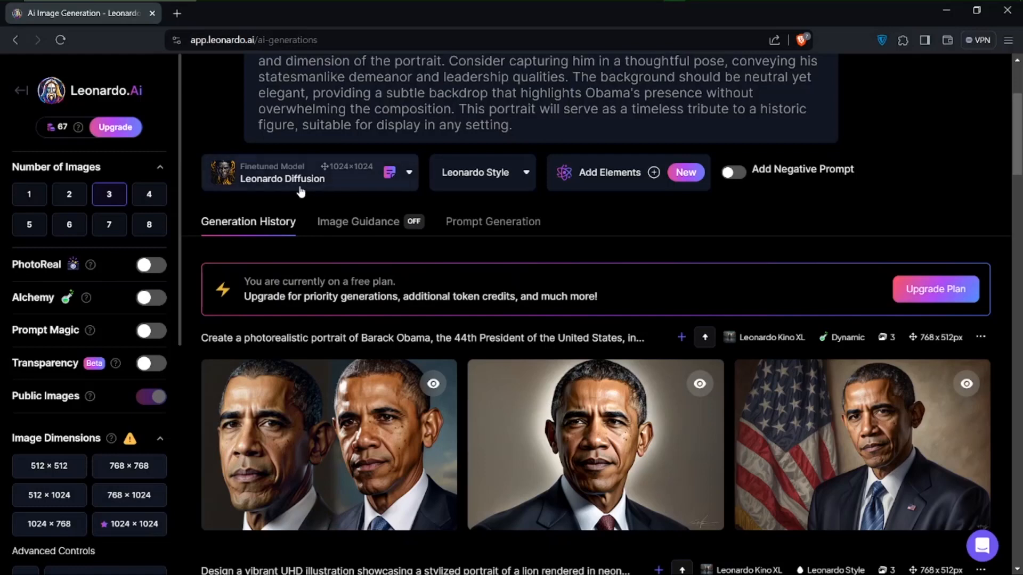
# - Check the available style presets, the image dimensions and the advanced generation controls
pyautogui.click(477, 175)
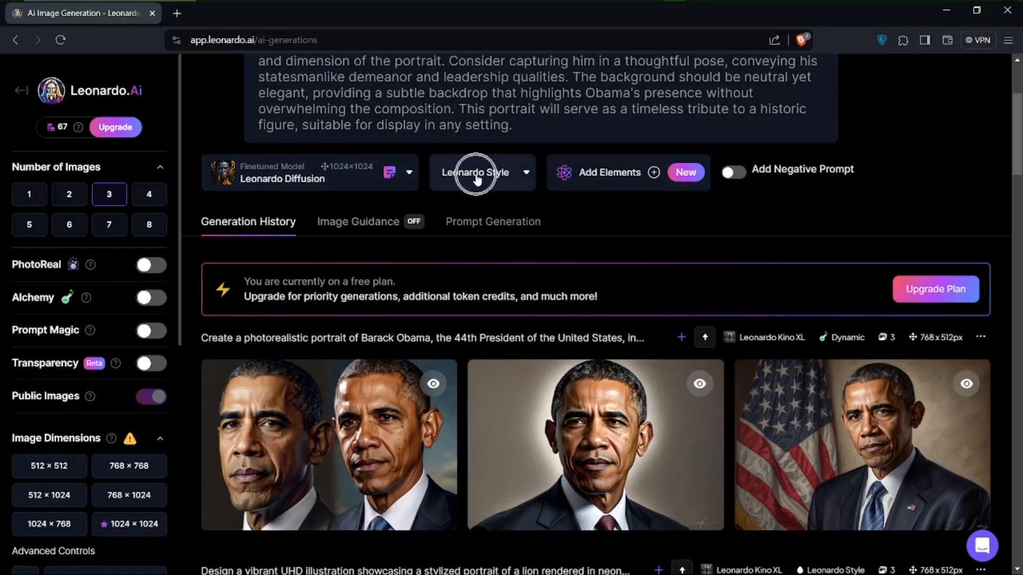
pyautogui.click(525, 176)
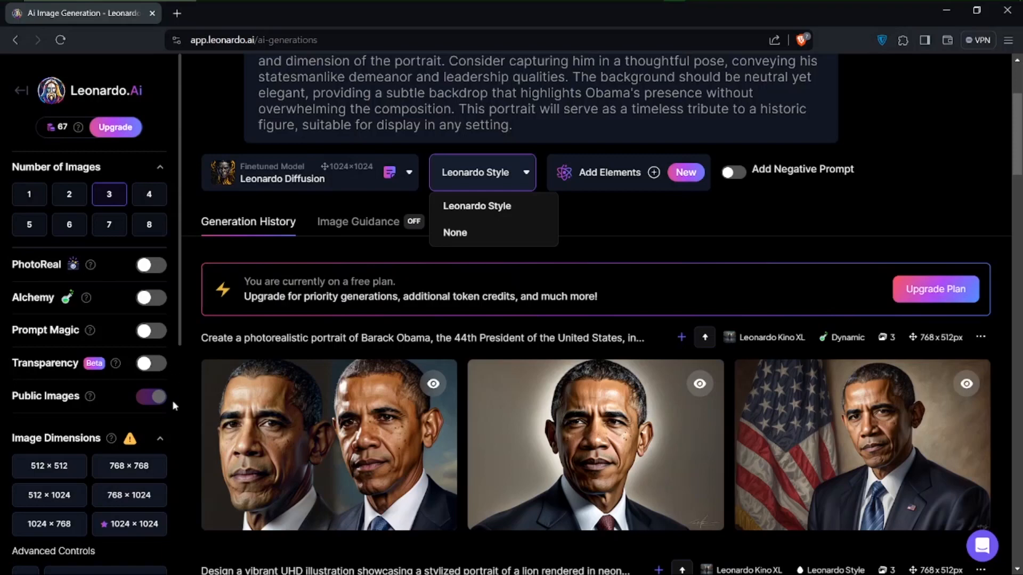
pyautogui.click(726, 223)
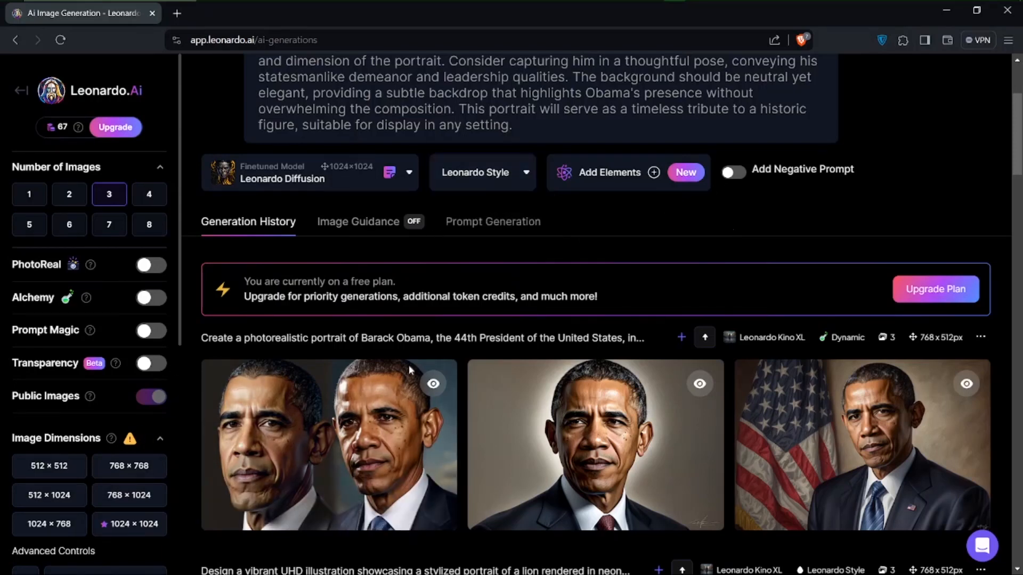
pyautogui.click(67, 467)
pyautogui.scroll(-3, 67, 467)
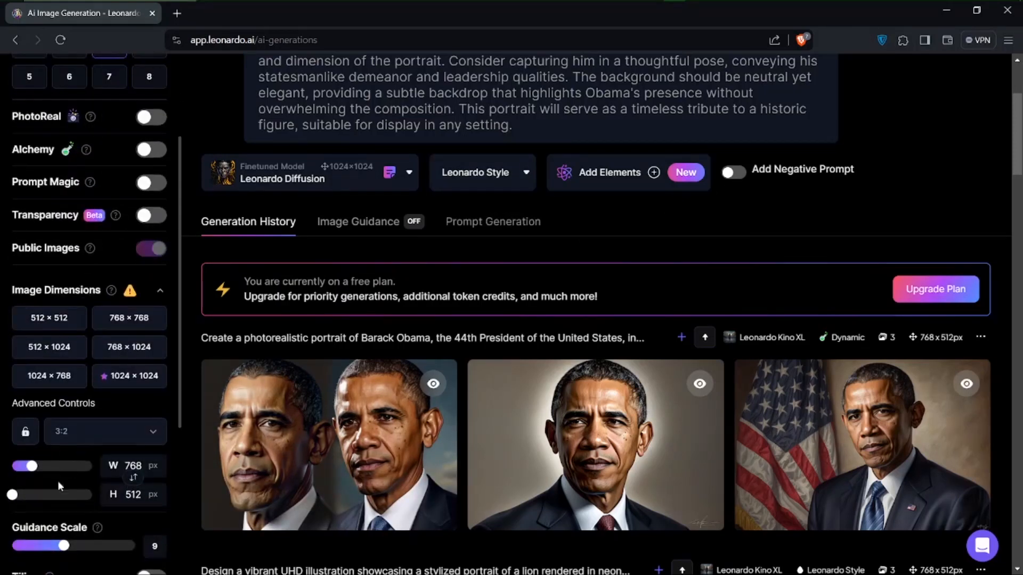
pyautogui.scroll(-2, 60, 486)
pyautogui.scroll(5, 59, 495)
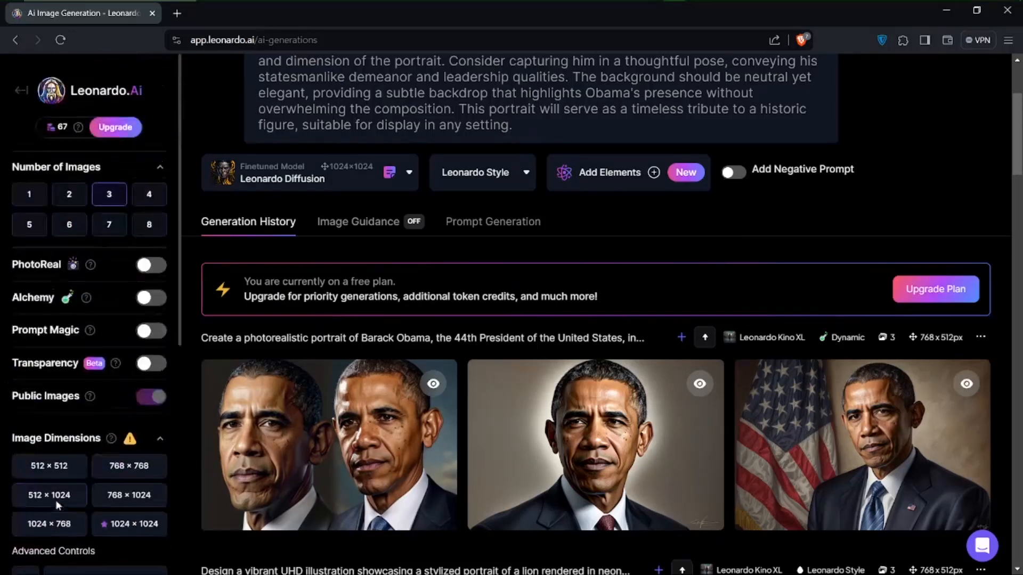
pyautogui.scroll(3, 59, 504)
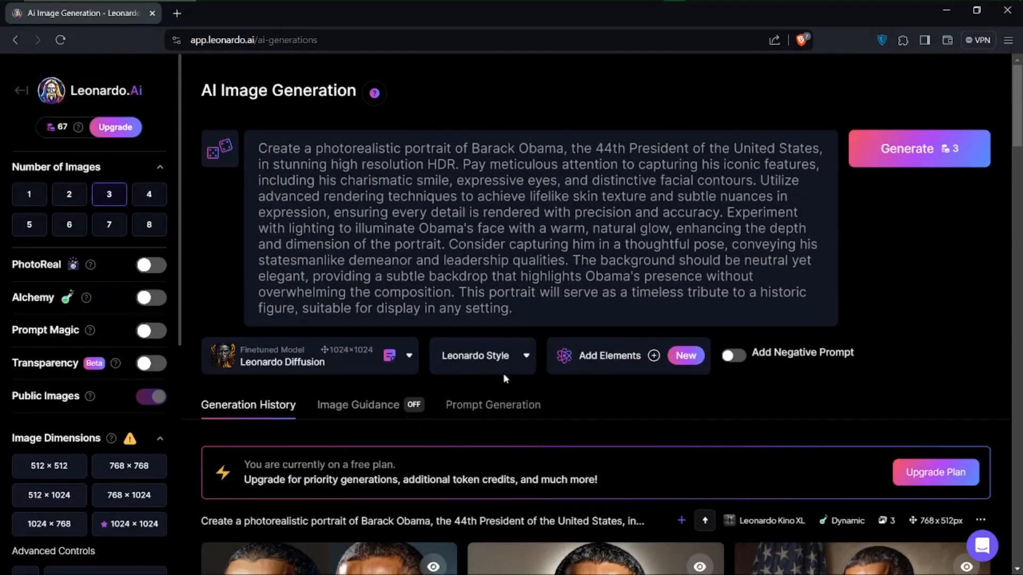
# - Generate three Barack Obama portraits with the Leonardo Diffusion model and Leonardo Style
pyautogui.click(928, 154)
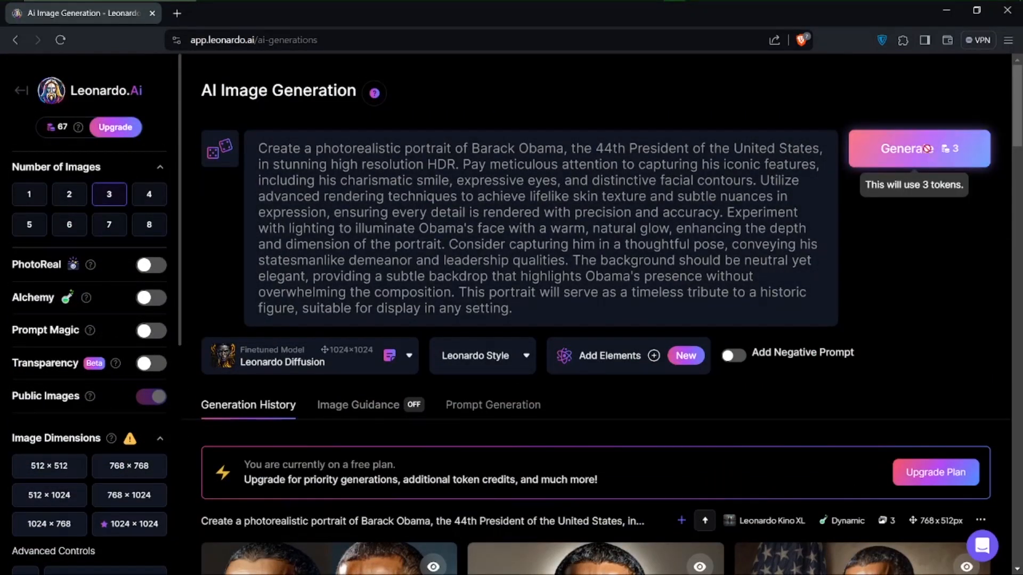
pyautogui.scroll(-5, 713, 436)
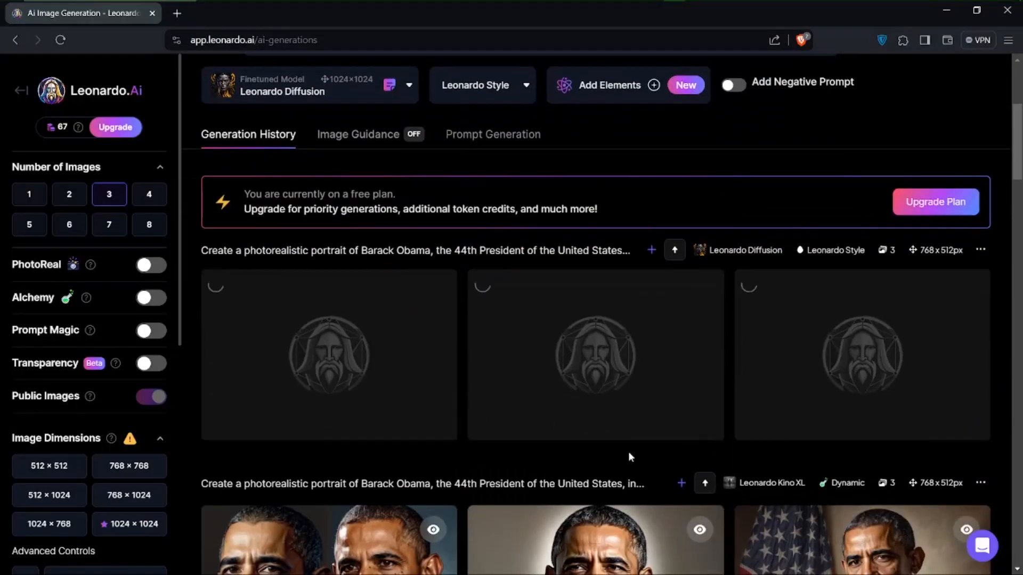
pyautogui.scroll(1, 745, 331)
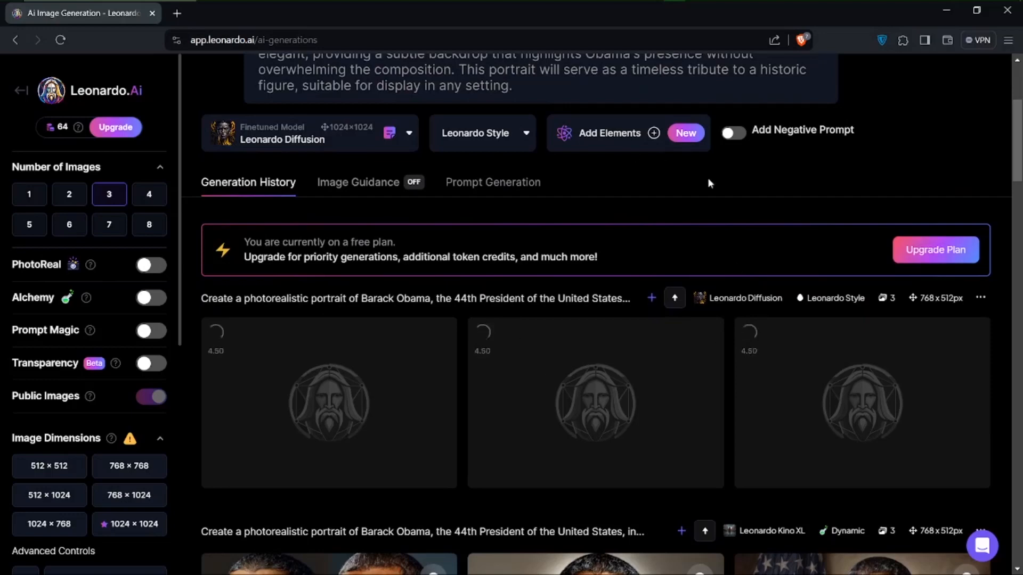
pyautogui.click(572, 327)
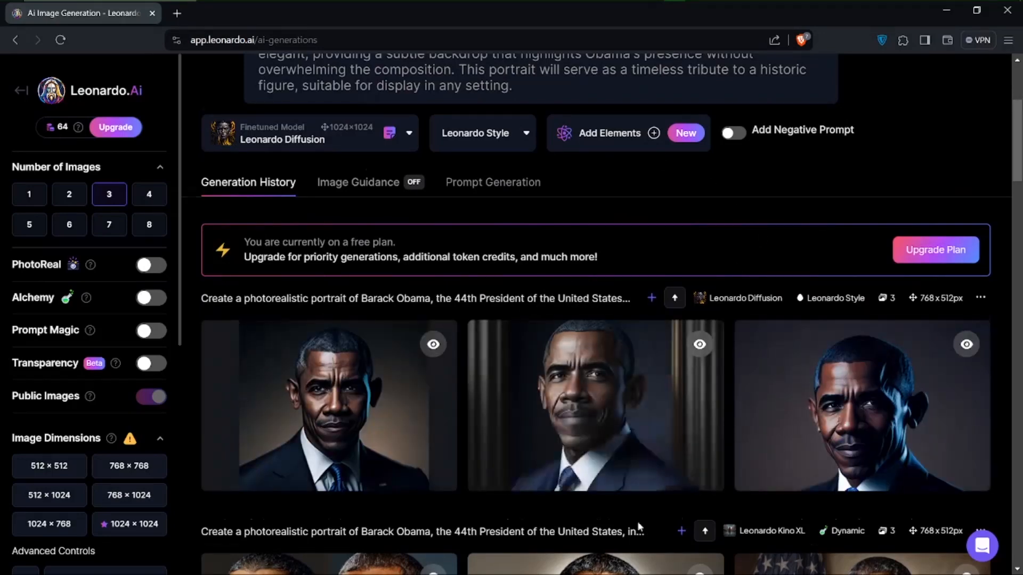
# - Compare the new Leonardo Diffusion portraits with the earlier Leonardo Kino XL portraits in the generation history
pyautogui.scroll(-3, 637, 521)
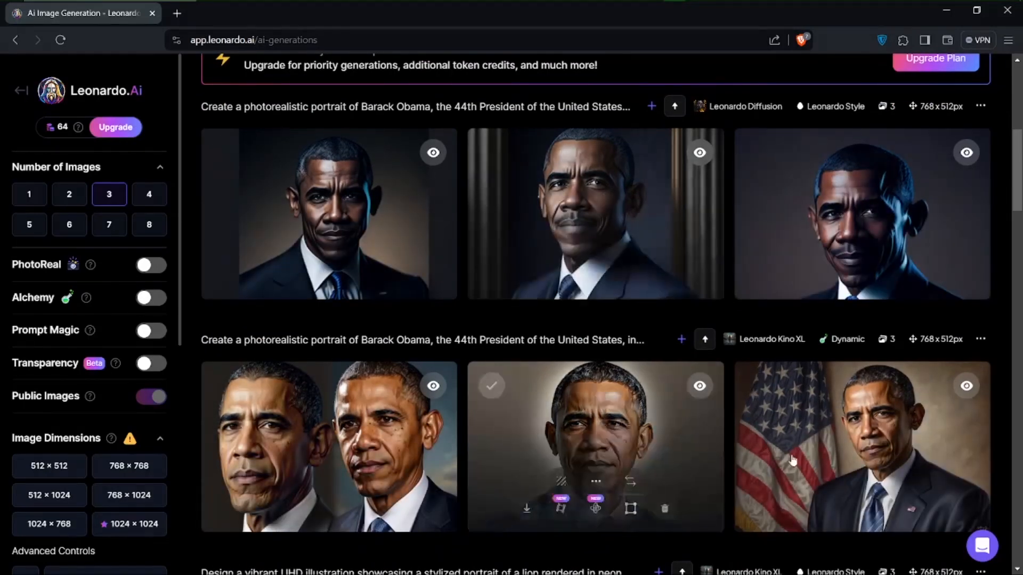
pyautogui.scroll(5, 792, 459)
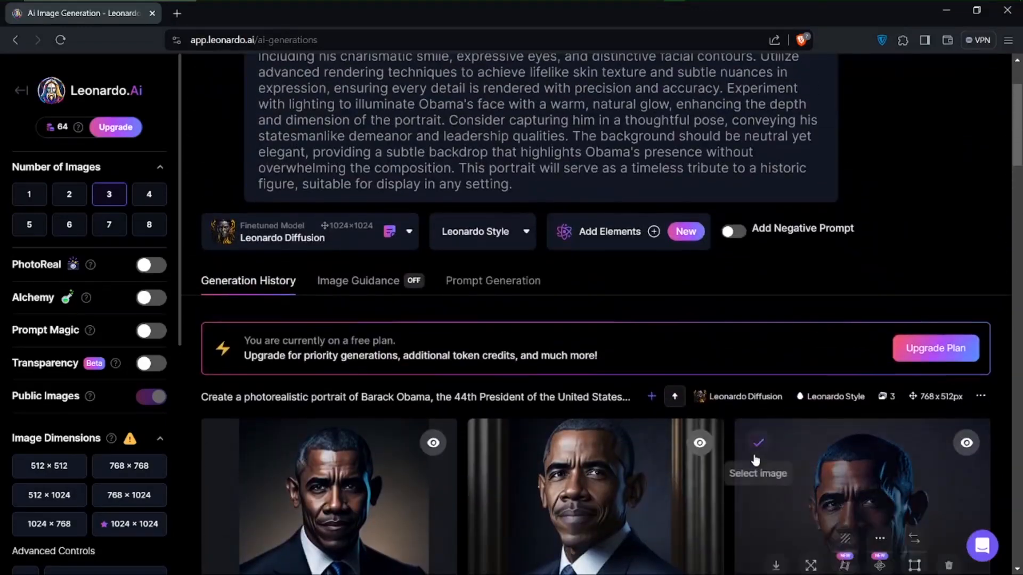
pyautogui.scroll(-2, 757, 458)
pyautogui.scroll(-4, 868, 402)
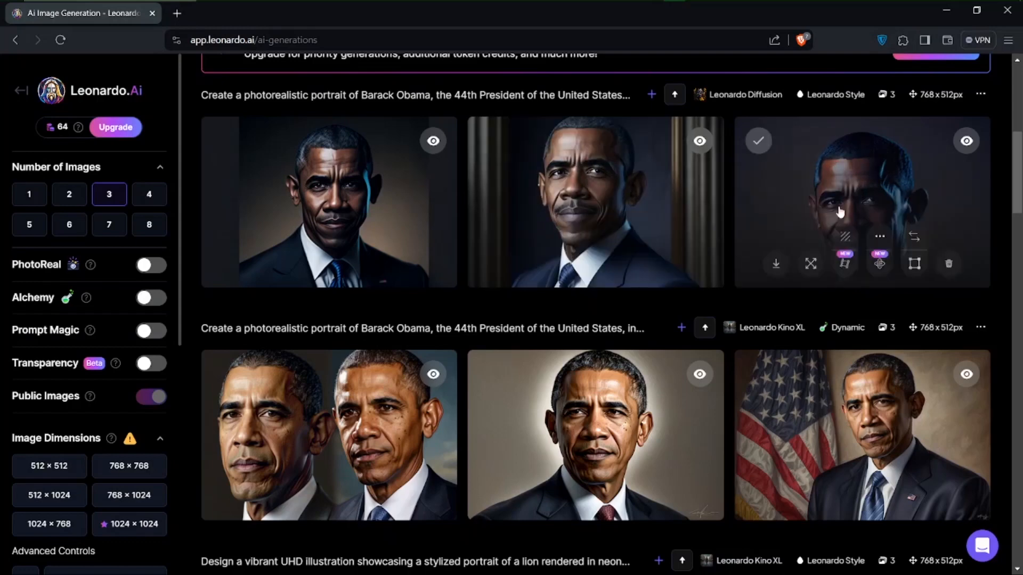
pyautogui.scroll(2, 915, 167)
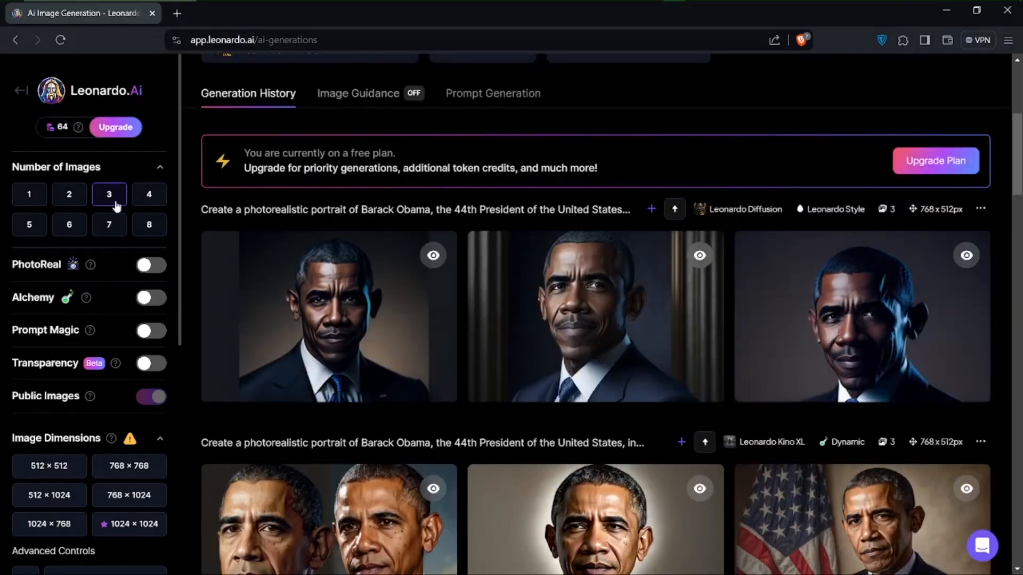
# - Set the number of images to 8 and look over the generated Leonardo Diffusion portraits again
pyautogui.click(145, 233)
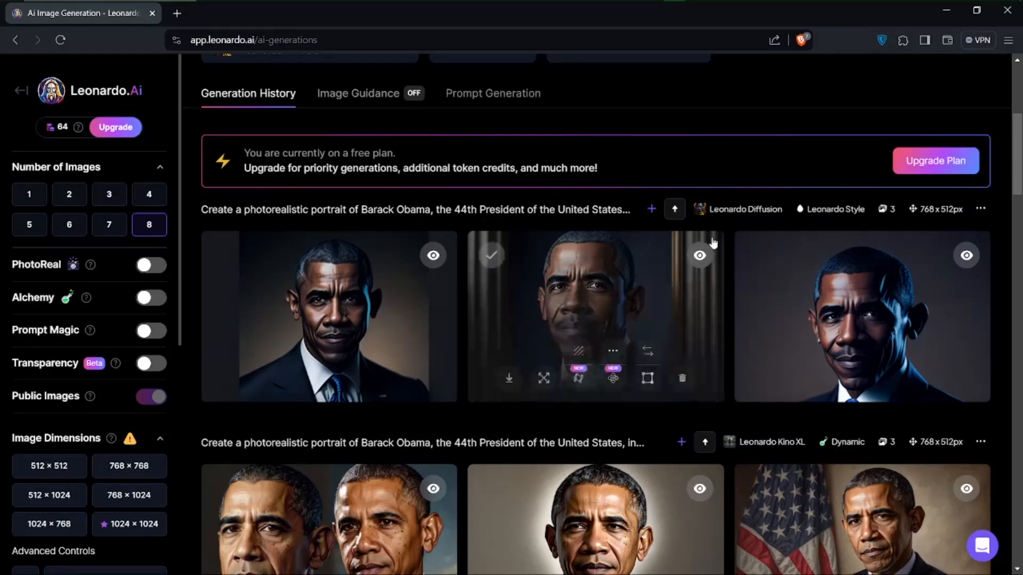
pyautogui.scroll(5, 713, 237)
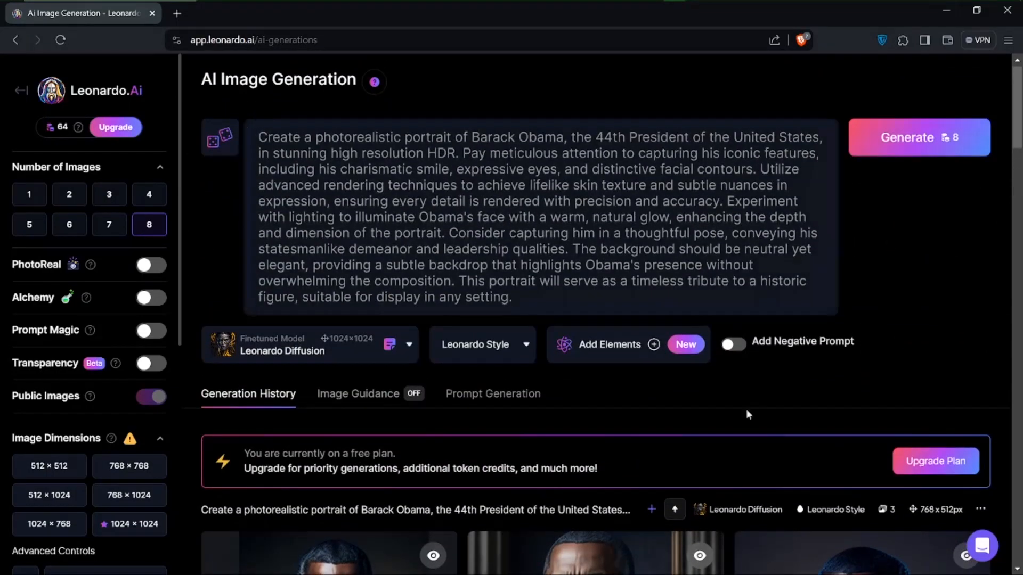
pyautogui.scroll(-5, 747, 414)
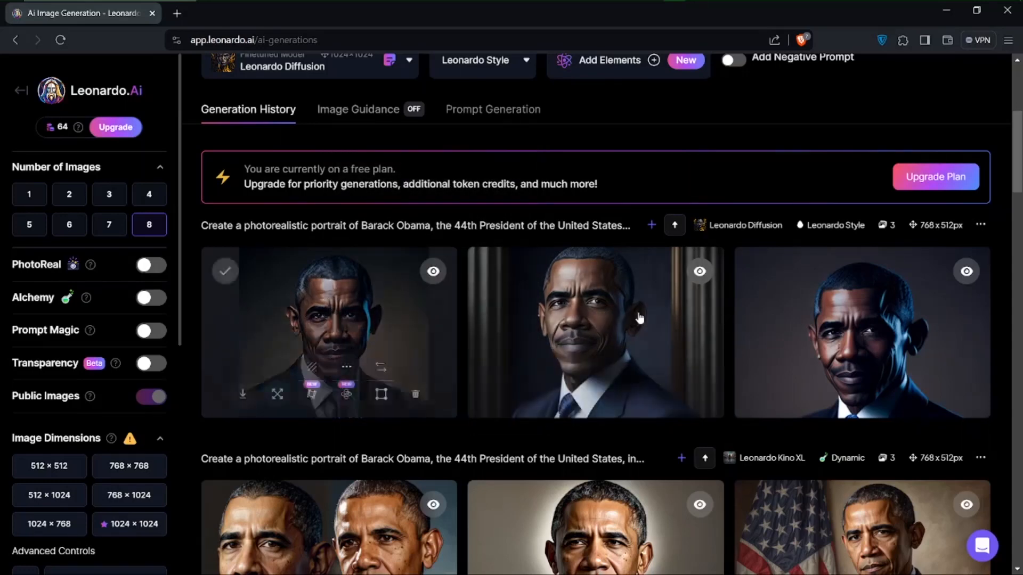
pyautogui.scroll(2, 636, 318)
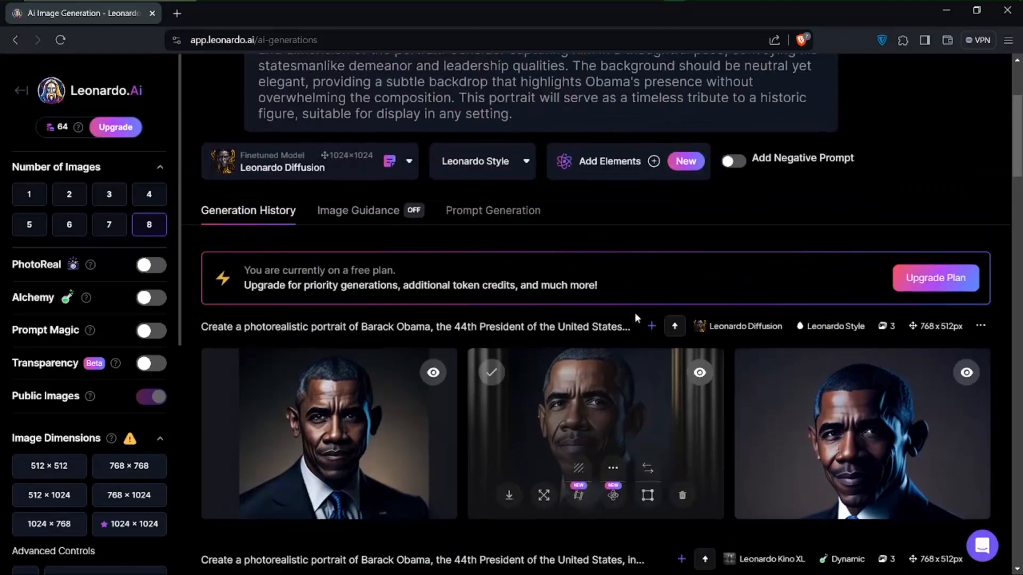
pyautogui.scroll(-2, 634, 312)
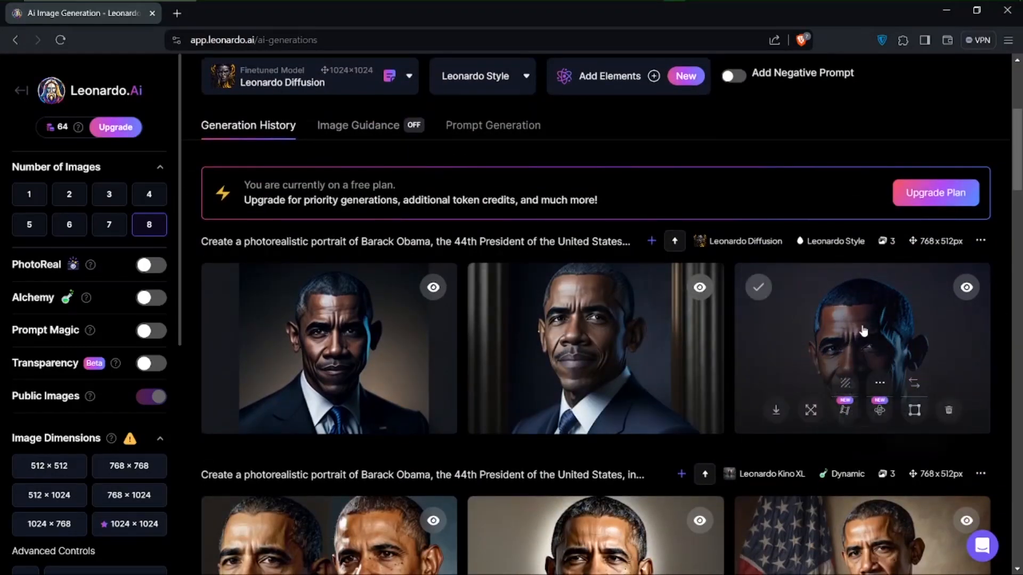
pyautogui.scroll(5, 863, 359)
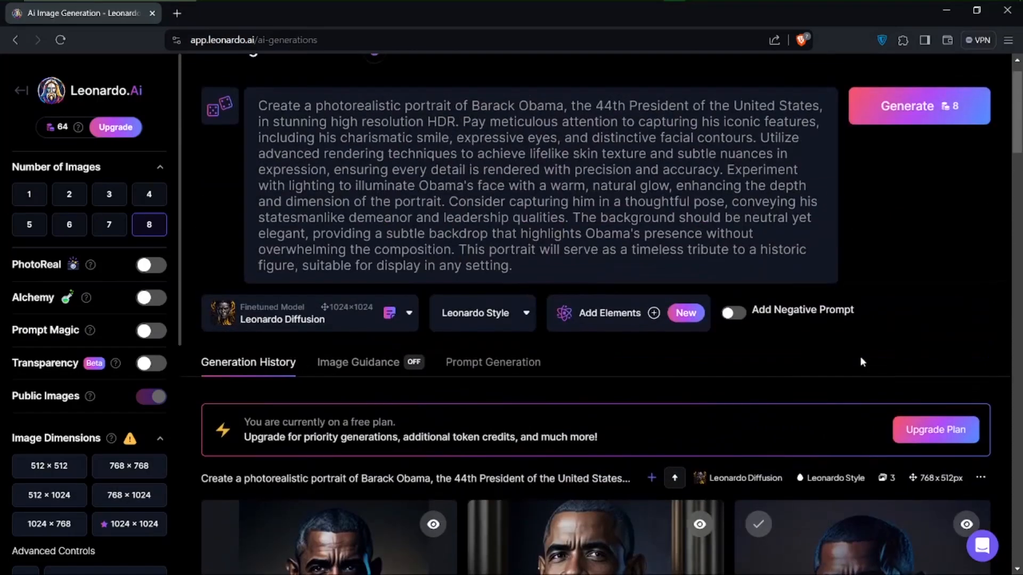
# - Switch to ChatGPT and copy the full text of the "Barack Obama: Neon Portrait in Unreal Engine v5" prompt
pyautogui.click(696, 9)
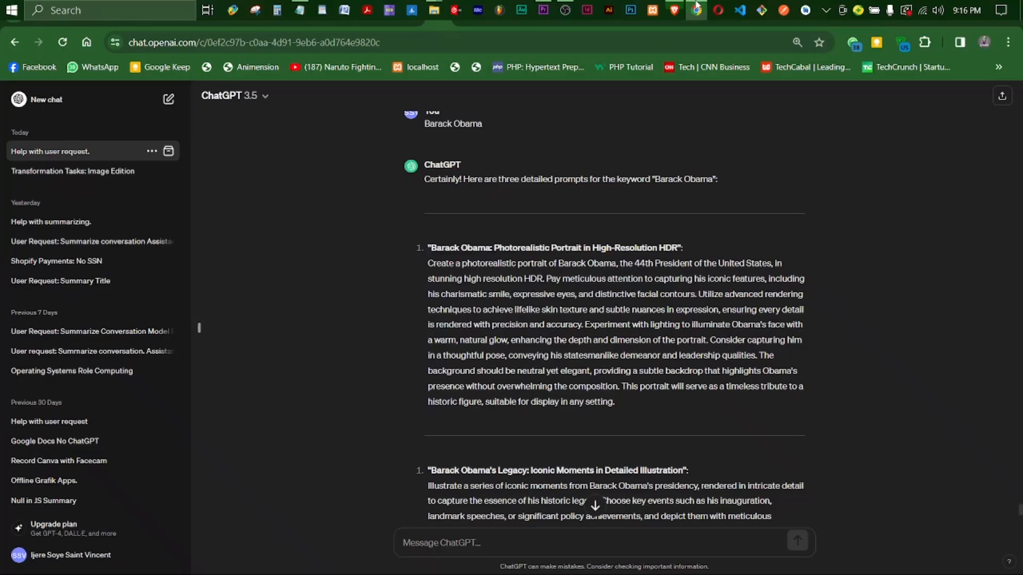
pyautogui.scroll(-3, 602, 416)
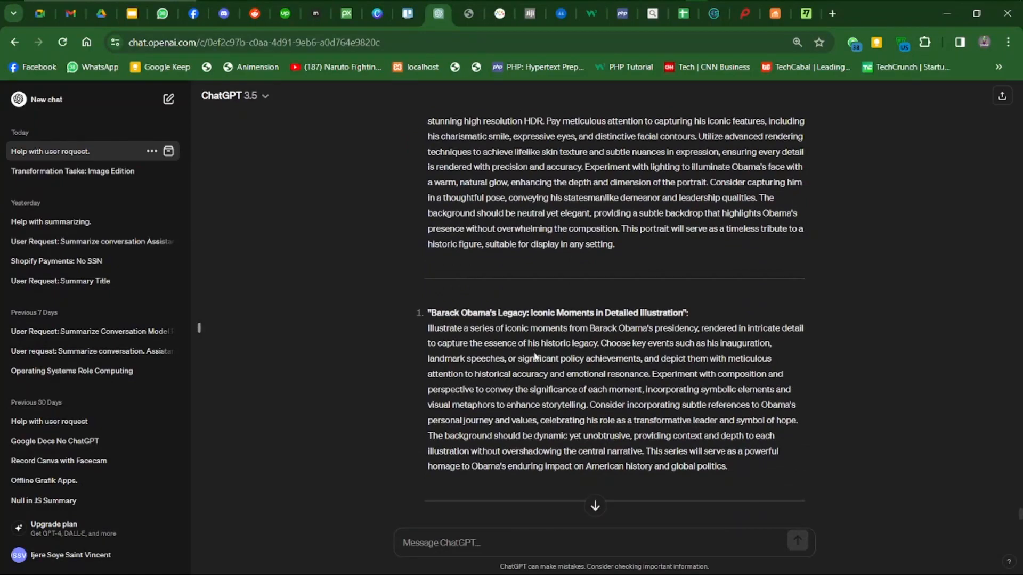
pyautogui.scroll(-4, 509, 331)
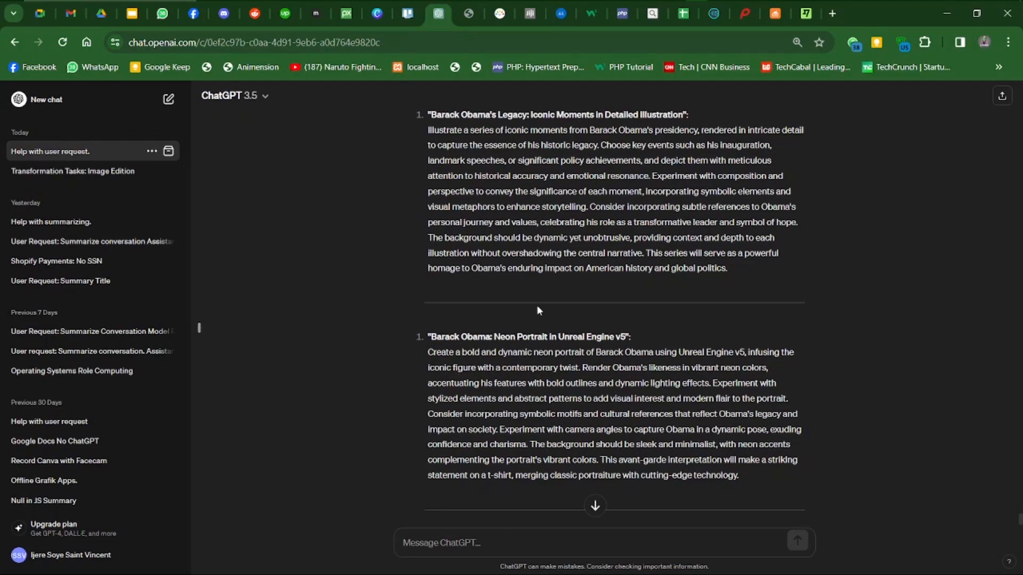
pyautogui.scroll(1, 537, 310)
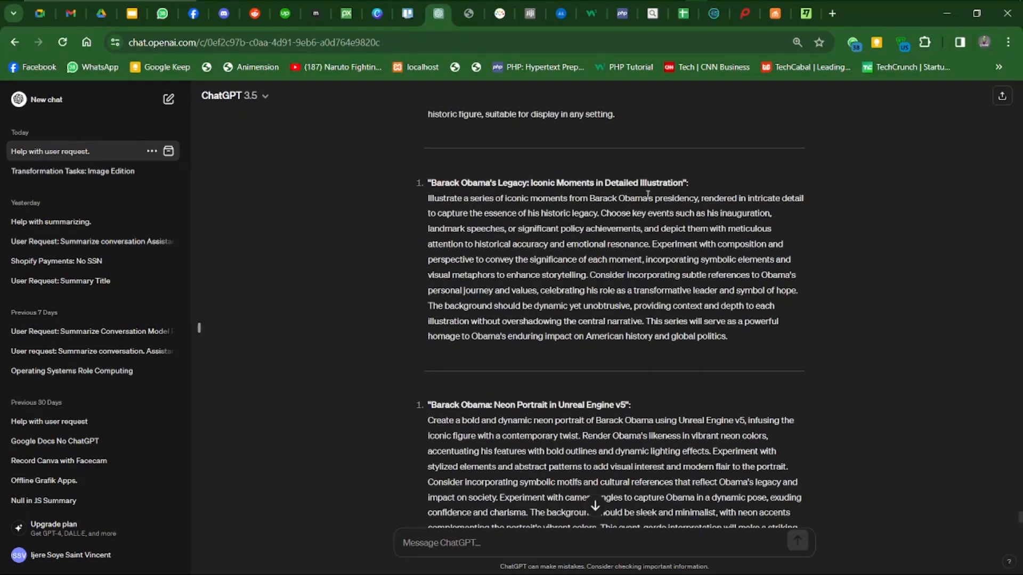
pyautogui.scroll(-3, 506, 330)
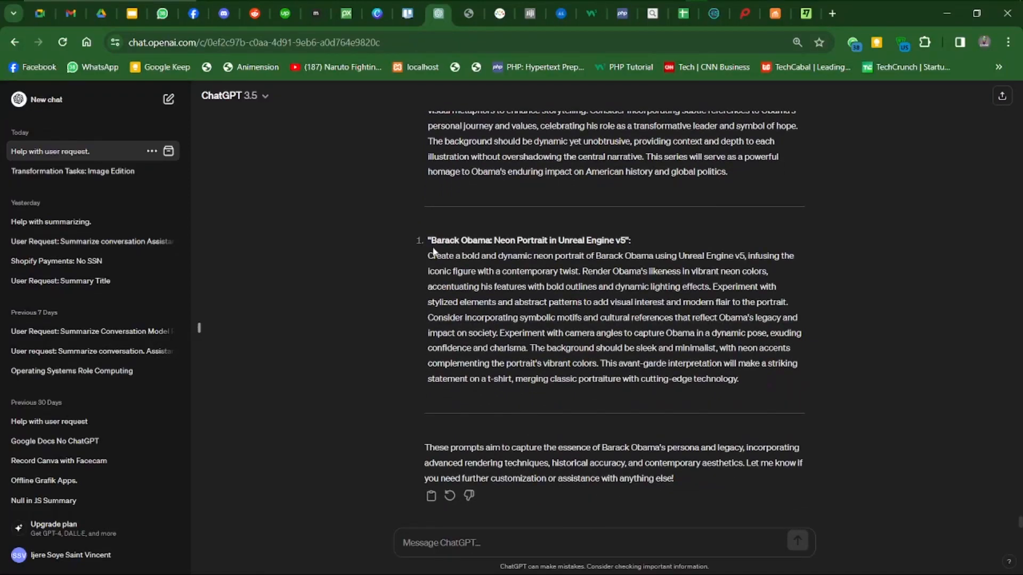
pyautogui.moveTo(430, 258); pyautogui.dragTo(741, 382)
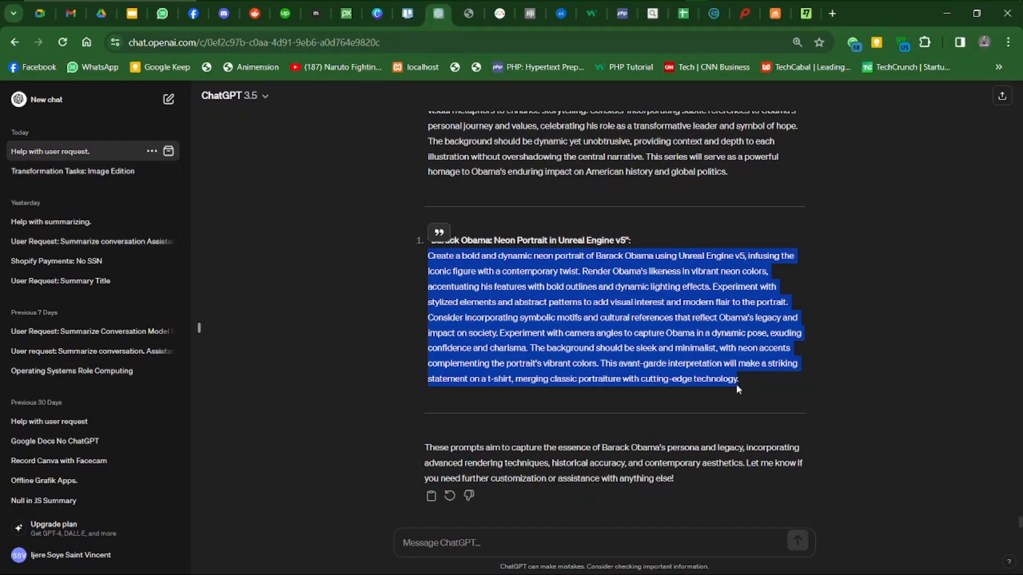
pyautogui.scroll(8, 922, 212)
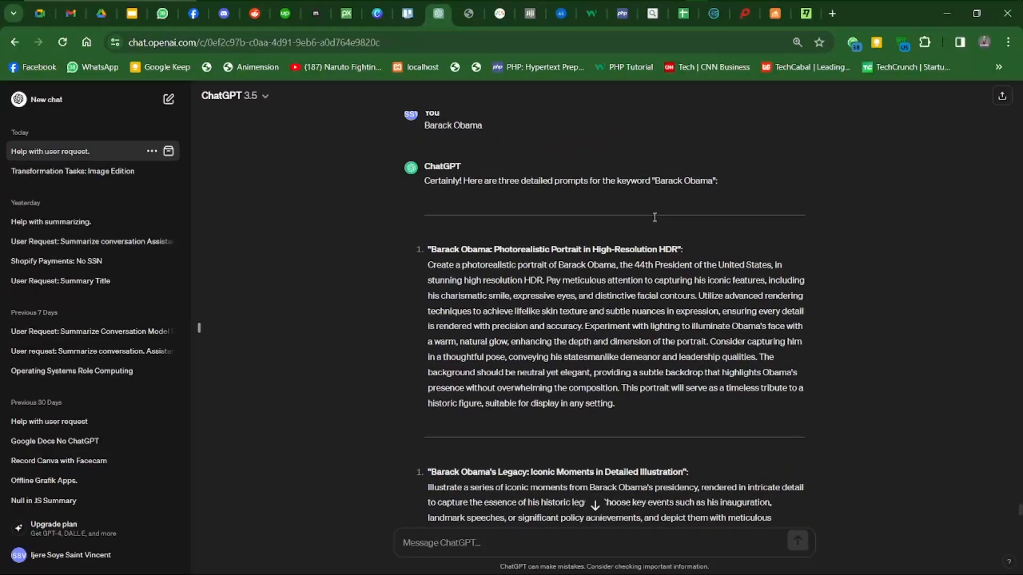
pyautogui.scroll(-10, 654, 219)
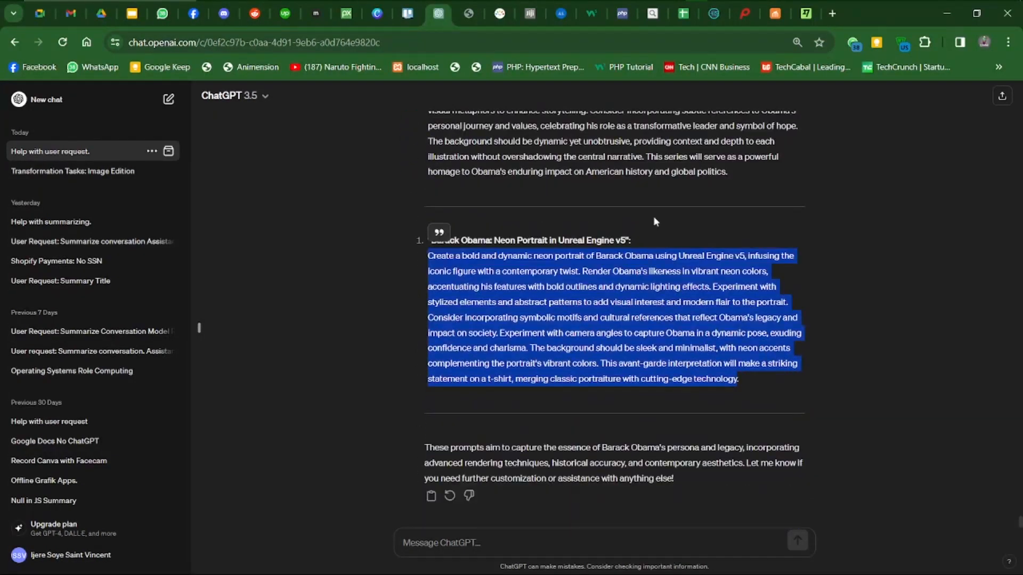
pyautogui.click(609, 407)
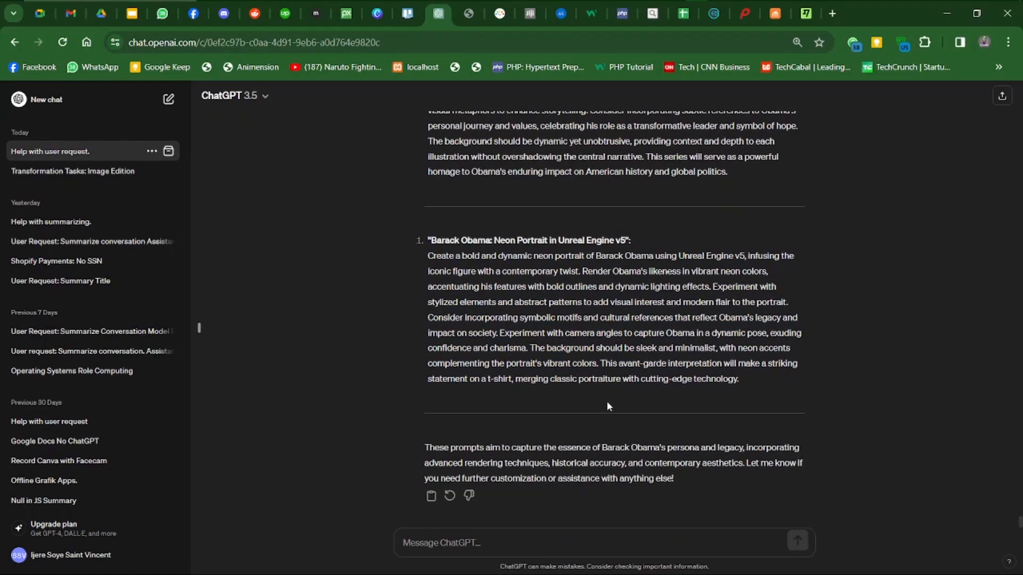
pyautogui.scroll(4, 643, 319)
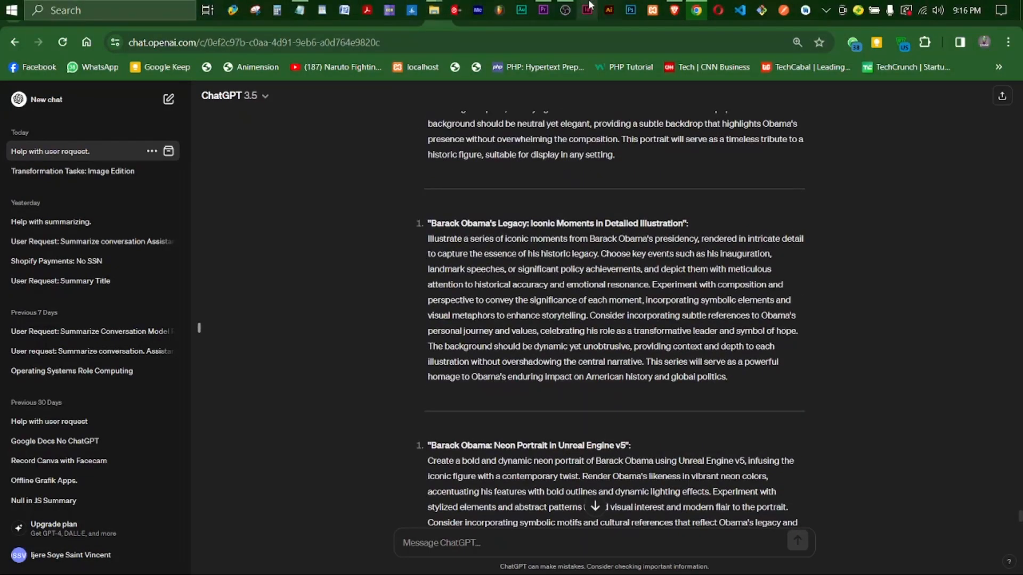
# - Replace the Leonardo.Ai prompt with the copied neon Barack Obama text and generate 8 images with Leonardo Diffusion and Leonardo Style
pyautogui.click(675, 10)
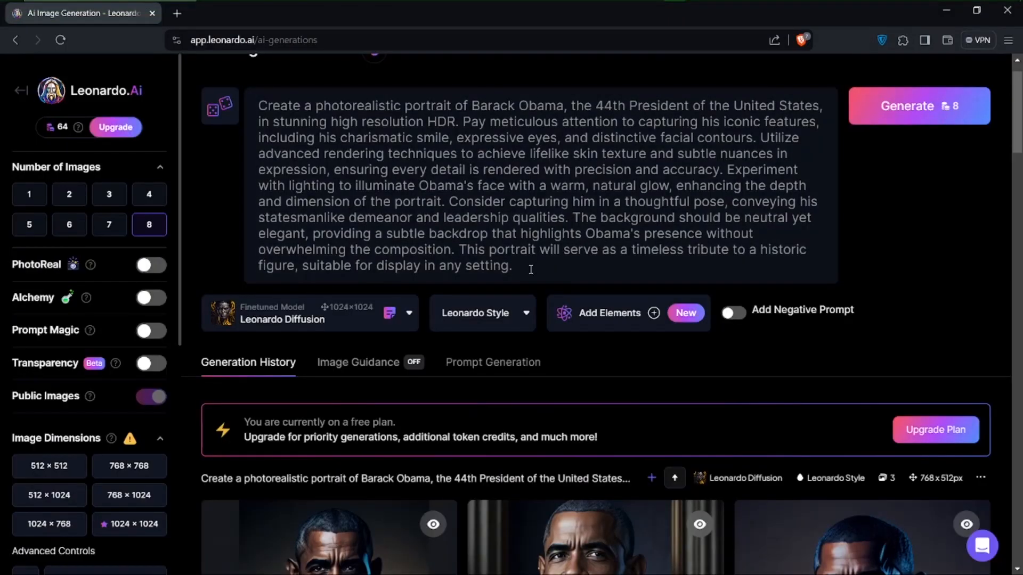
pyautogui.moveTo(531, 269); pyautogui.dragTo(243, 91)
pyautogui.press('BackSpace')
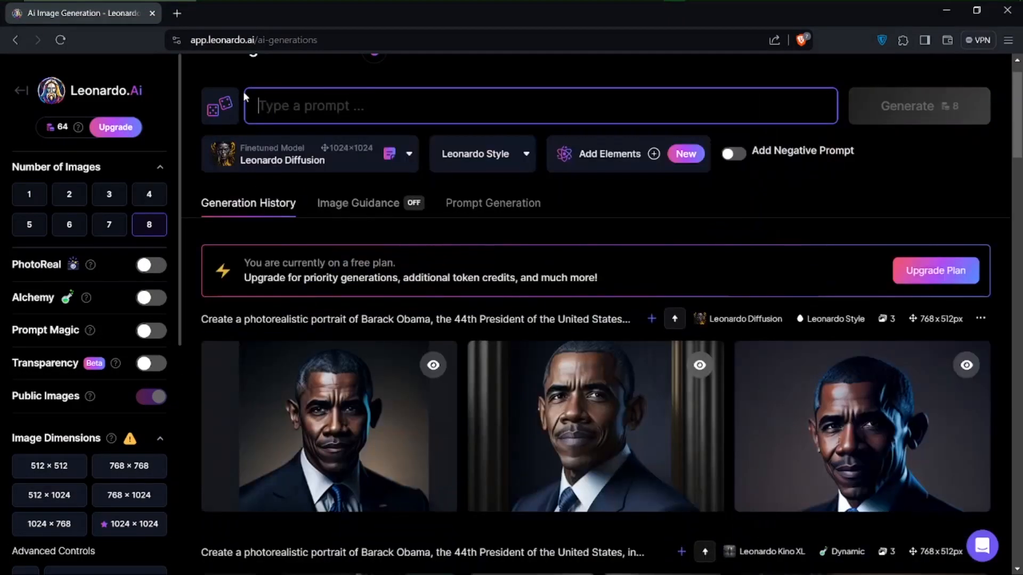
pyautogui.write("Create a bold and dynamic neon portrait of Barack Obama using Unreal Engine v5, infusing the iconic figure with a contemporary twist. Render Obama's likeness in vibrant neon colors, accentuating his features with bold outlines and dynamic lighting effects. Experiment with stylized elements and abstract patterns to add visual interest and modern flair to the portrait. Consider incorporating symbolic motifs and cultural references that reflect Obama's legacy and impact on society. Experiment with camera angles to capture Obama in a dynamic pose, exuding confidence and charisma. The background should be sleek and minimalist, with neon accents complementing the portrait's vibrant colors. This avant-garde interpretation will make a striking statement on a t-shirt, merging classic portraiture with cutting-edge technology")
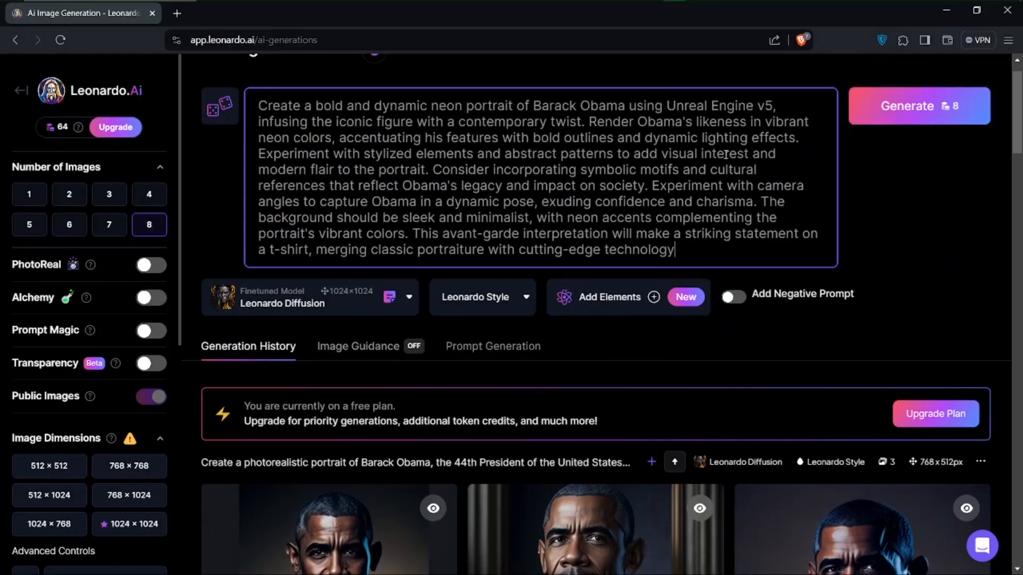
pyautogui.click(943, 110)
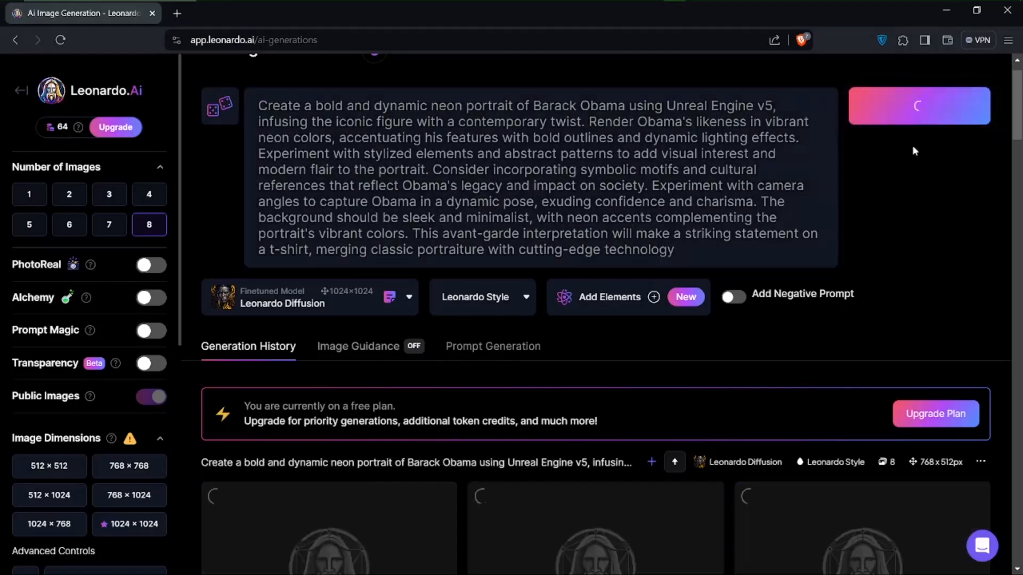
# - Follow the progress of the neon portrait generation and look over the earlier portraits in the generation history
pyautogui.scroll(-10, 822, 359)
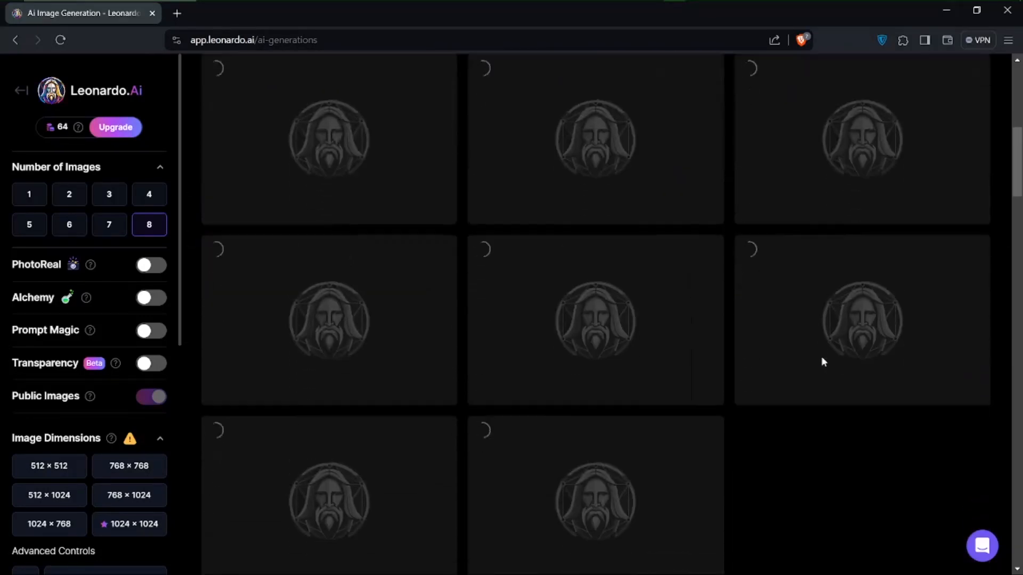
pyautogui.scroll(-4, 823, 363)
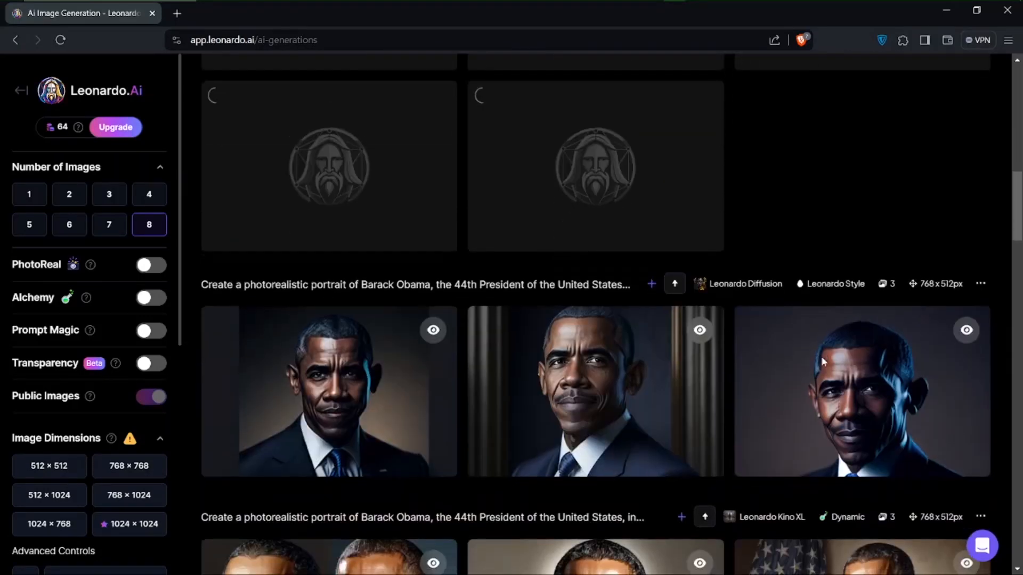
pyautogui.scroll(8, 823, 362)
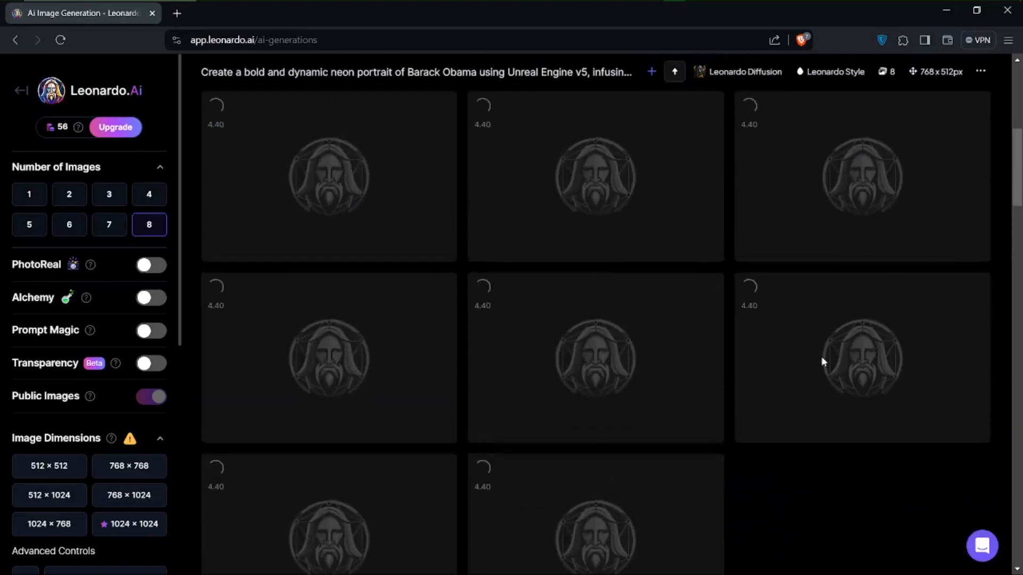
pyautogui.scroll(-6, 820, 355)
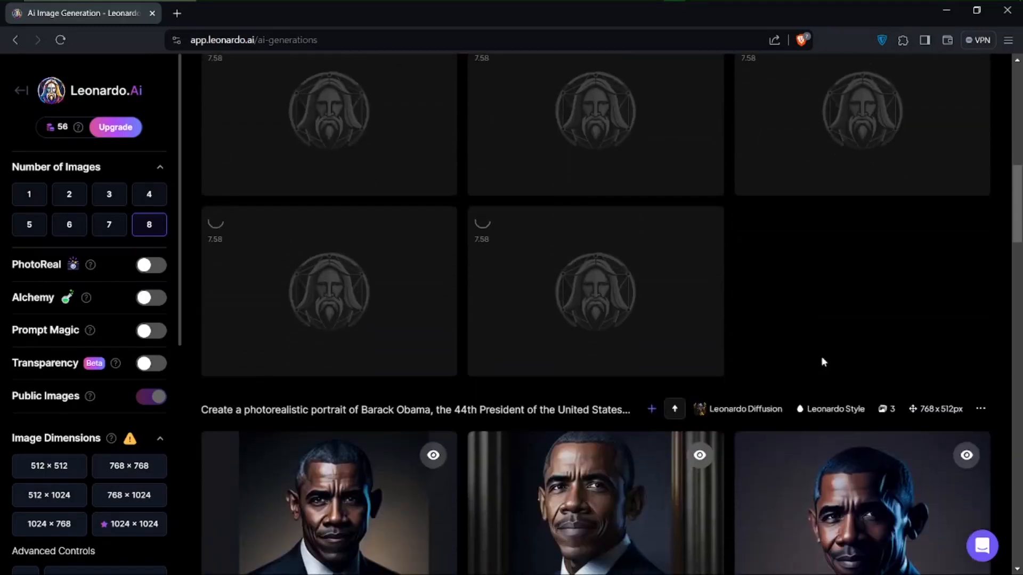
pyautogui.scroll(-4, 822, 357)
pyautogui.scroll(15, 673, 353)
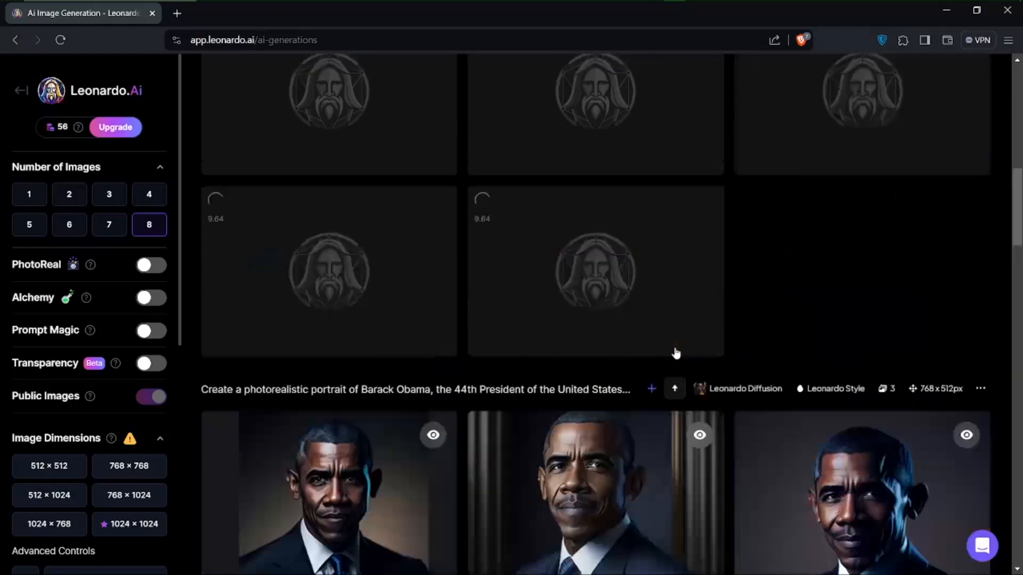
pyautogui.scroll(-9, 673, 346)
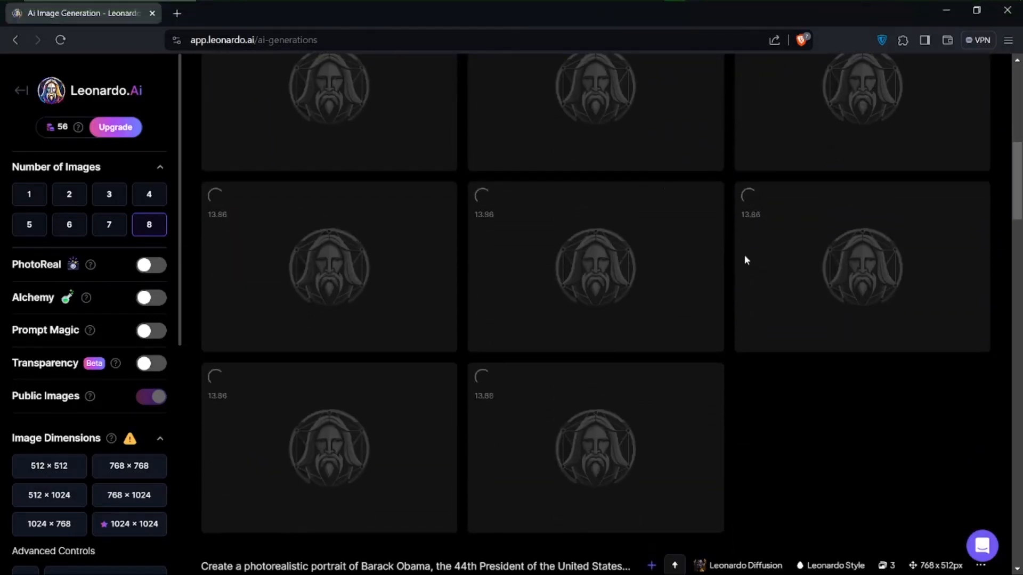
pyautogui.scroll(-5, 744, 255)
pyautogui.scroll(-4, 744, 260)
pyautogui.scroll(9, 745, 259)
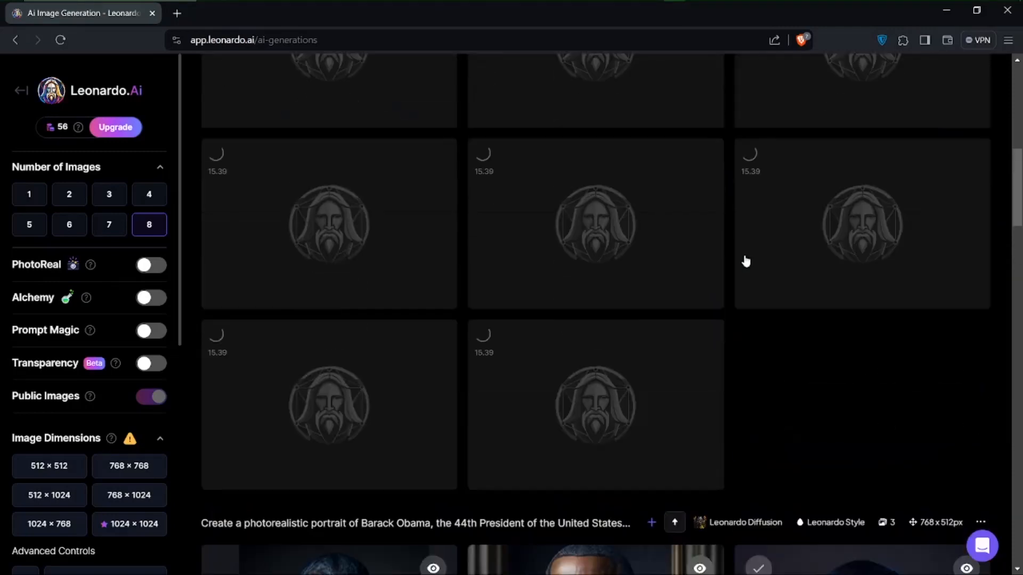
pyautogui.scroll(4, 746, 261)
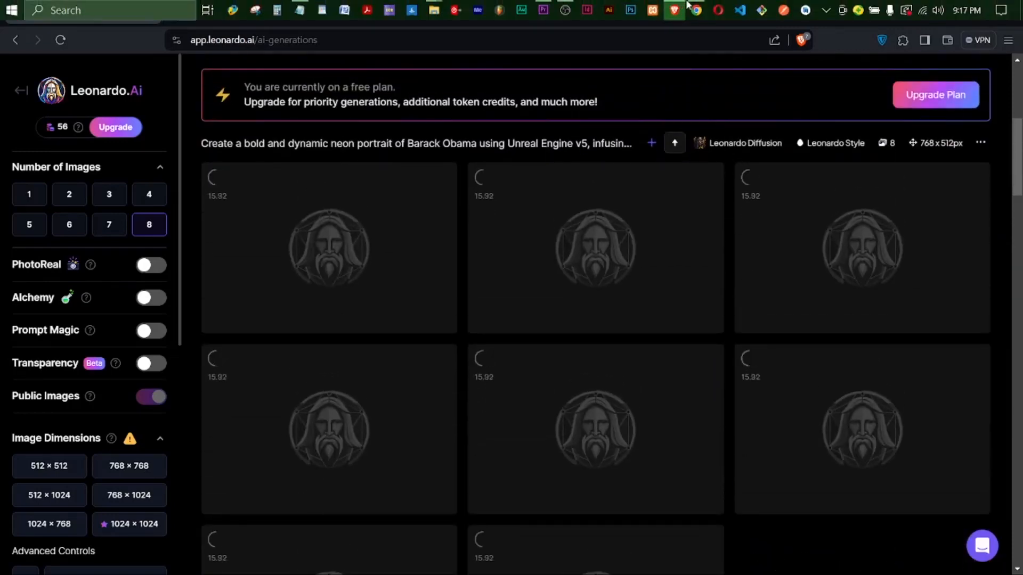
# - Switch to ChatGPT, look back over the LION and Barack Obama prompts, and send the request "Drop 10 bst keywords for t-shirt"
pyautogui.click(697, 4)
pyautogui.scroll(15, 584, 238)
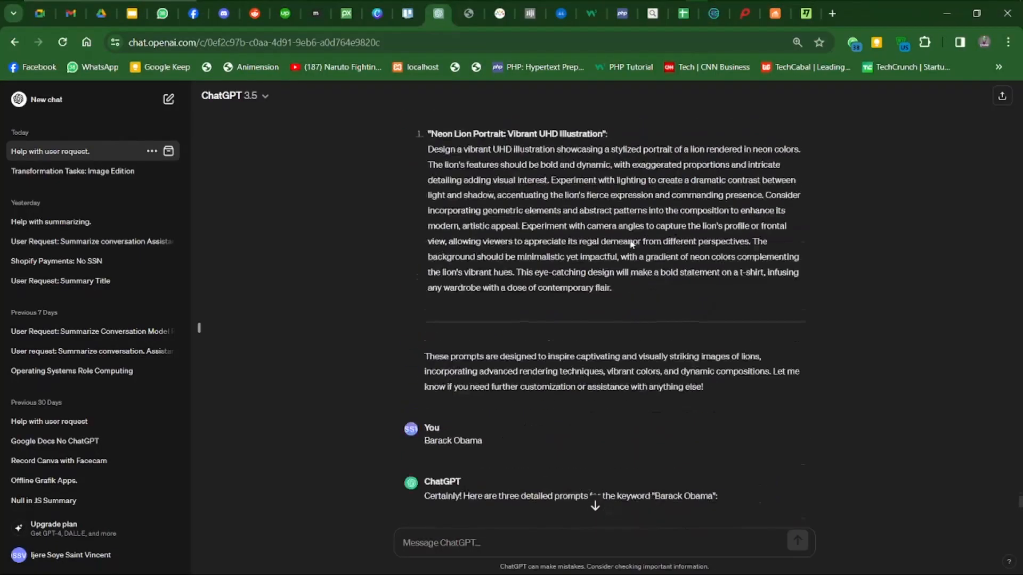
pyautogui.scroll(-14, 688, 321)
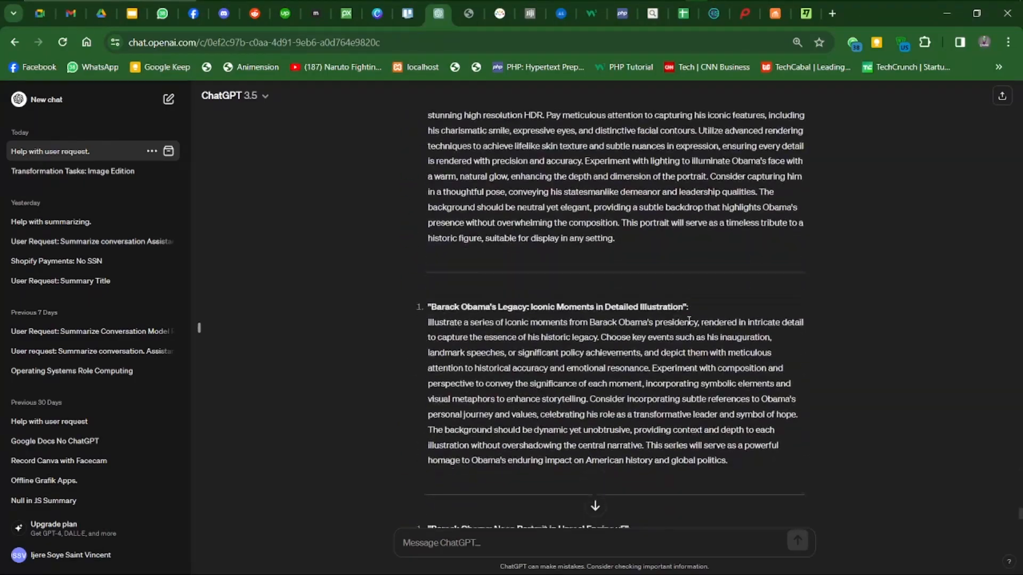
pyautogui.scroll(13, 689, 321)
pyautogui.scroll(12, 689, 321)
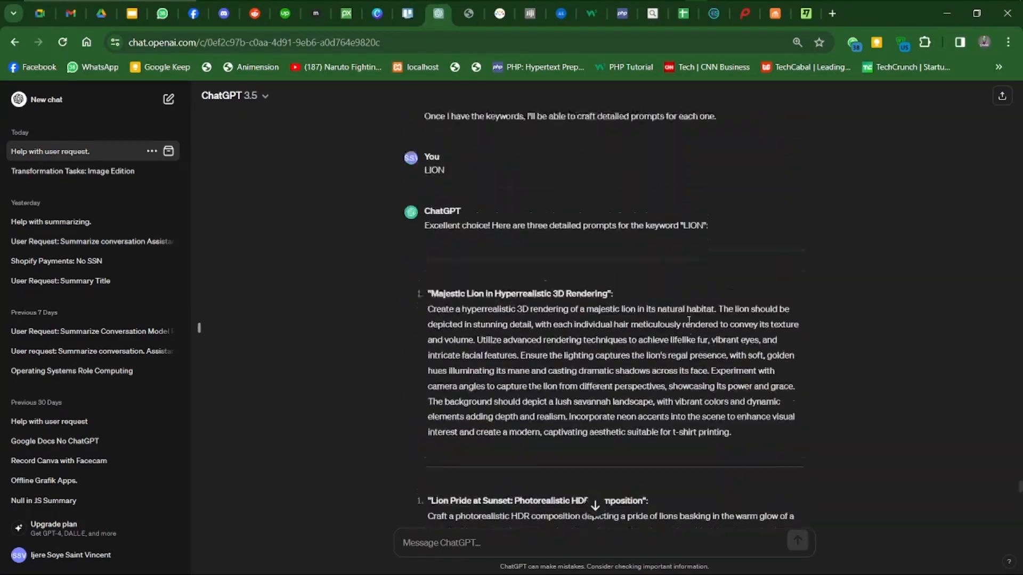
pyautogui.scroll(-7, 687, 319)
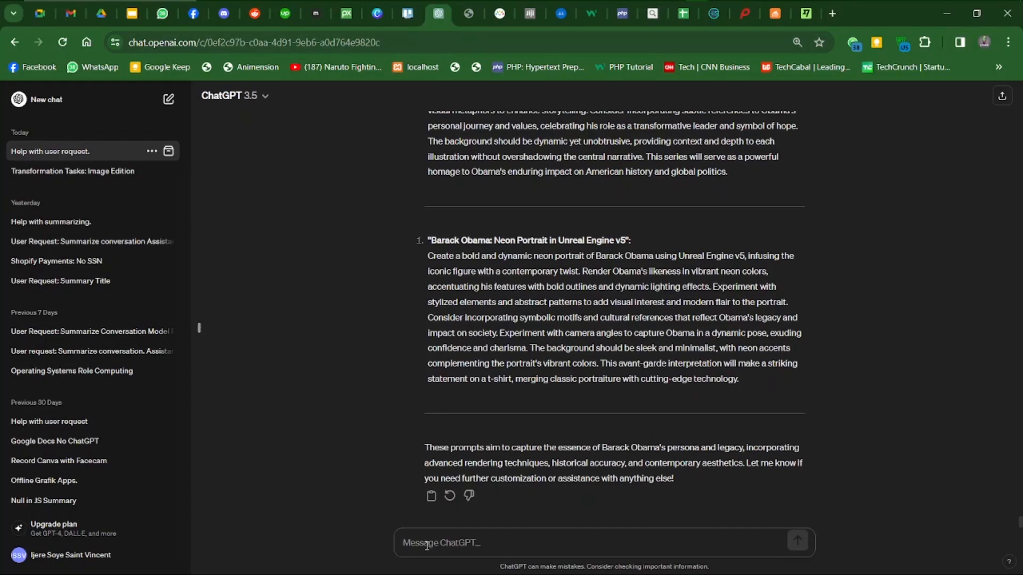
pyautogui.write('Drop')
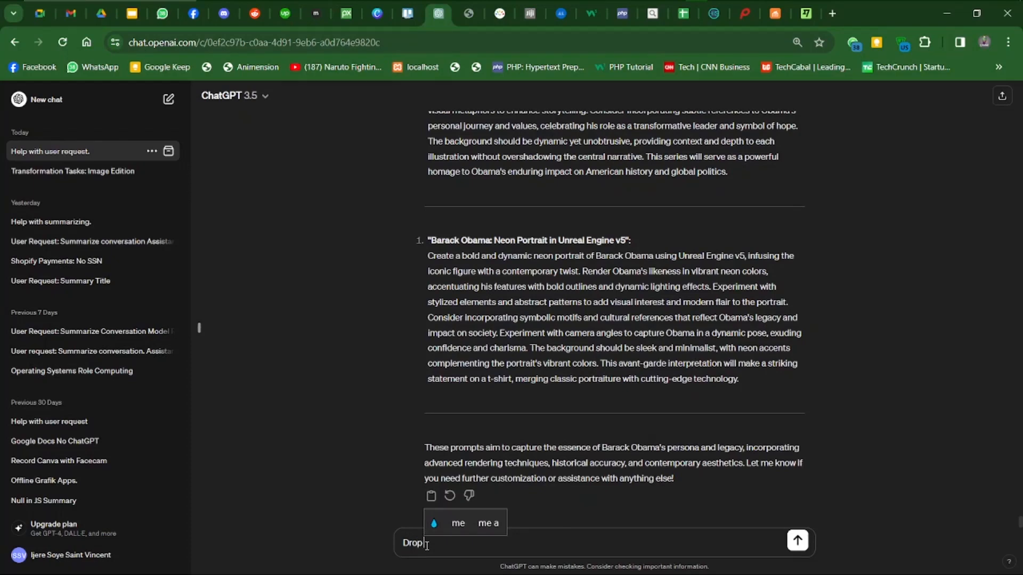
pyautogui.write(' 10 bst keywords for t')
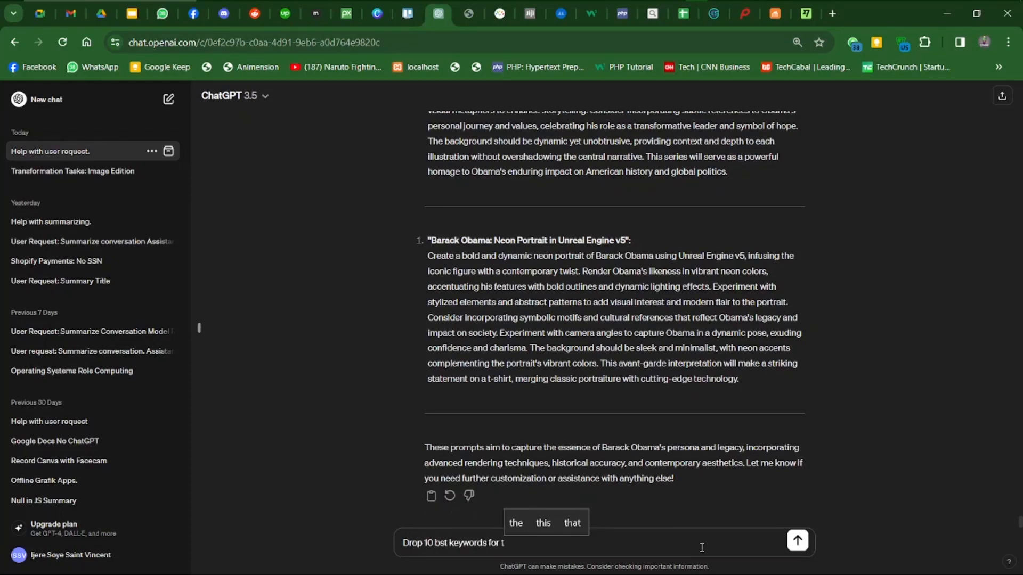
pyautogui.write('-shirt')
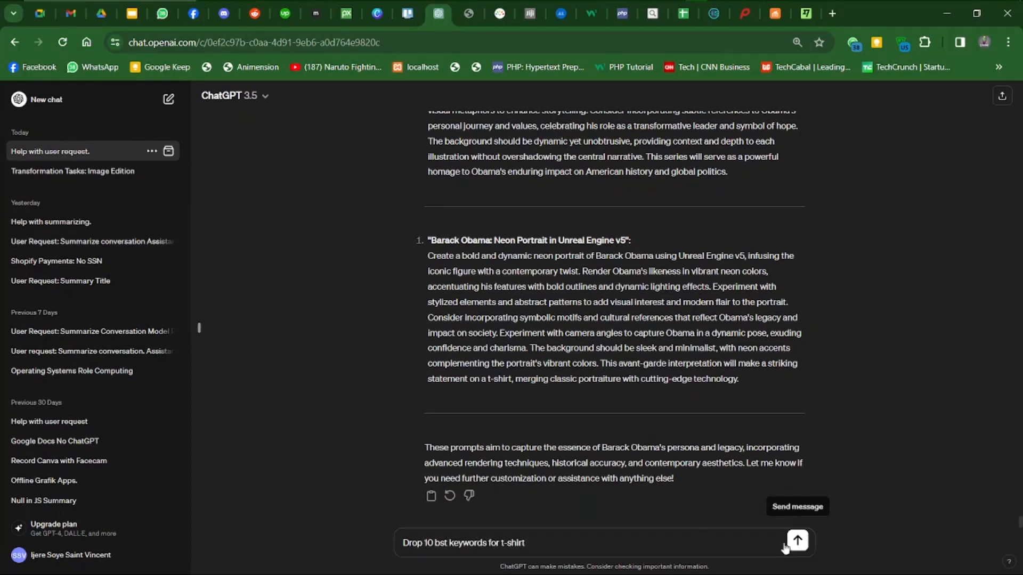
pyautogui.click(806, 544)
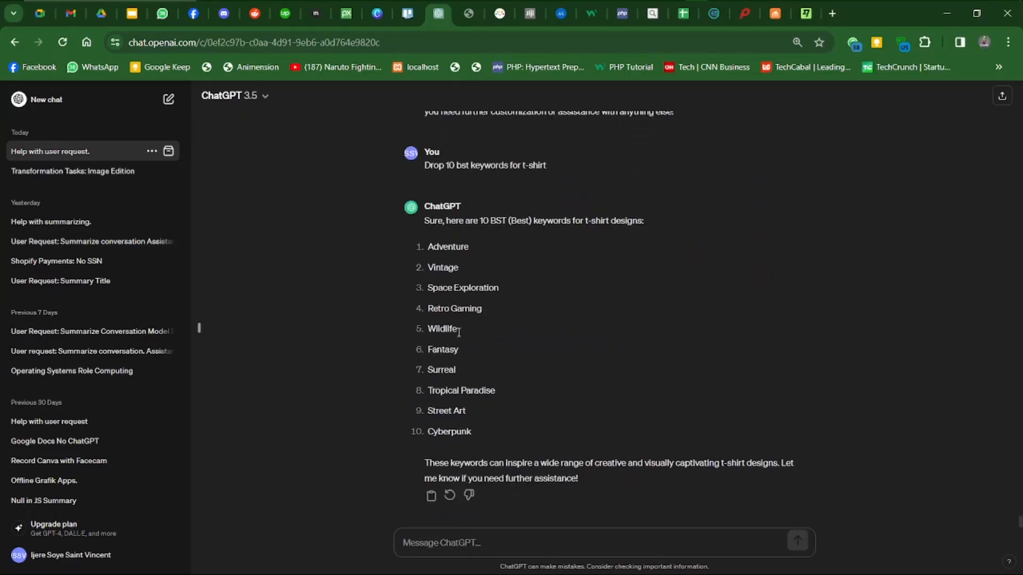
# - Combine the suggested keyword Cyberpunk with naruto, send "Cyberpunk_naruto" to ChatGPT, and read through the generated prompts
pyautogui.moveTo(472, 435); pyautogui.dragTo(432, 431)
pyautogui.hotkey('ctrl', 'c')
pyautogui.click(419, 544)
pyautogui.hotkey('ctrl', 'v')
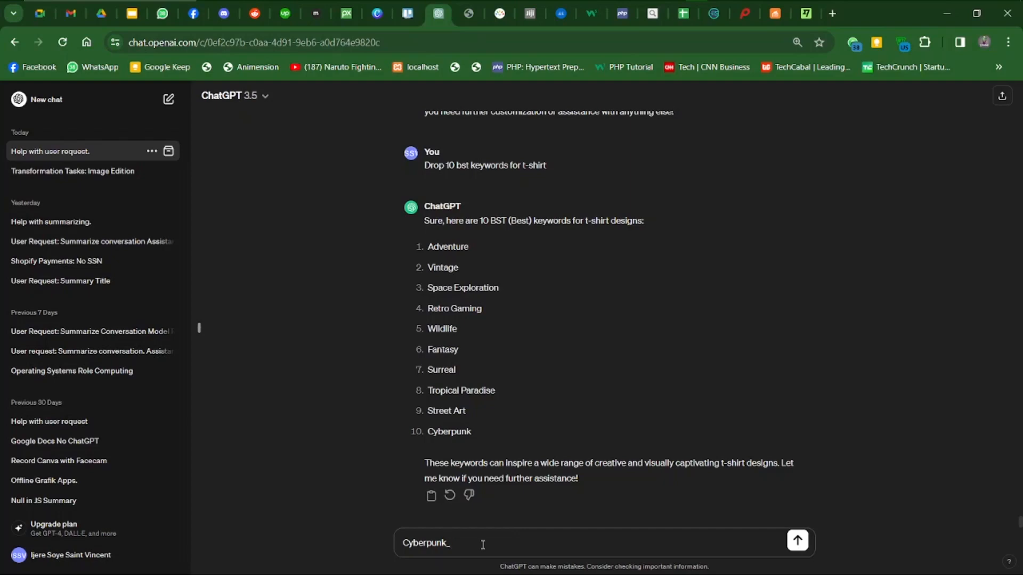
pyautogui.write('naruto')
pyautogui.click(798, 542)
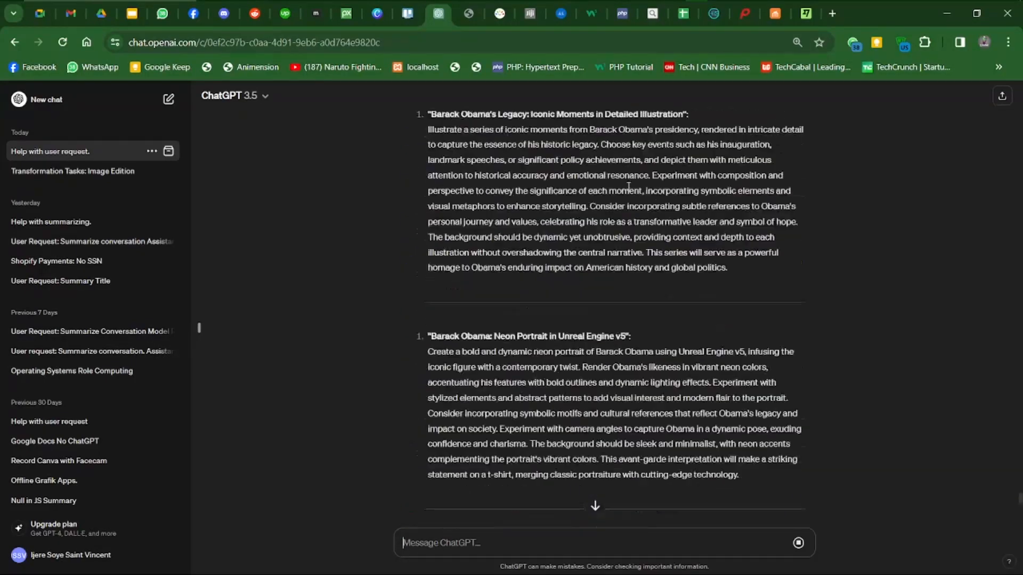
pyautogui.scroll(-20, 628, 190)
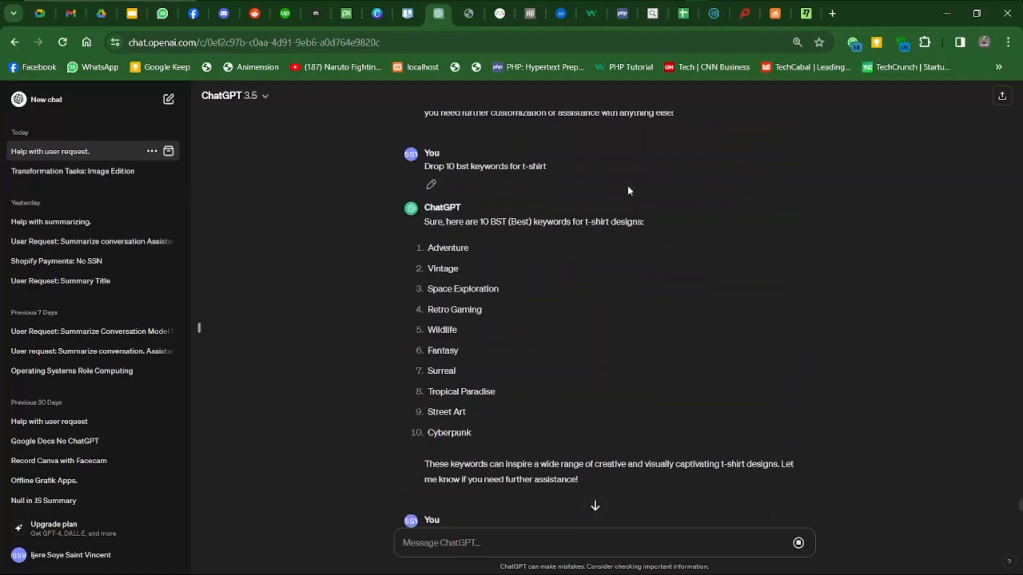
pyautogui.scroll(-6, 627, 185)
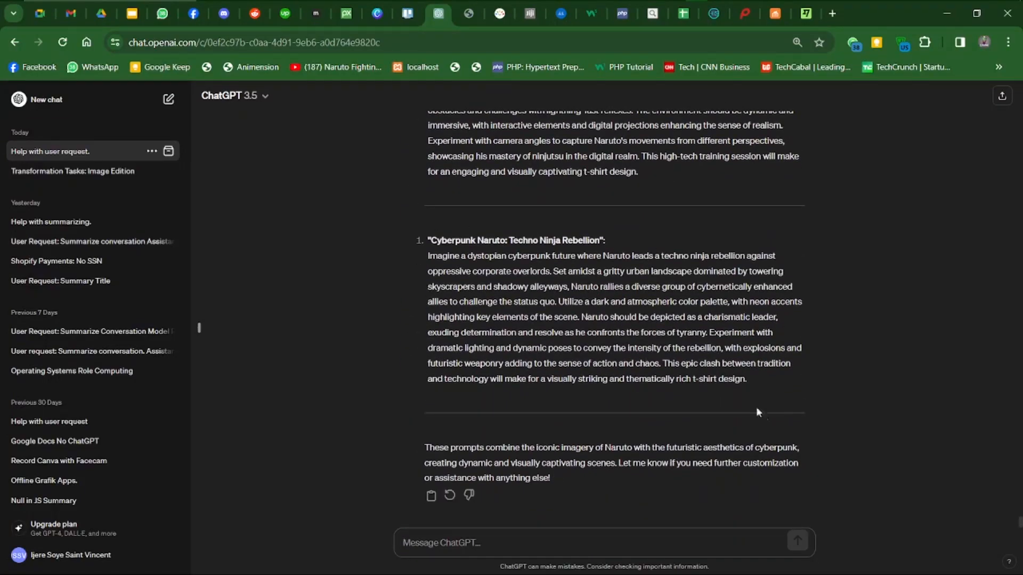
pyautogui.scroll(2, 761, 410)
pyautogui.scroll(2, 715, 282)
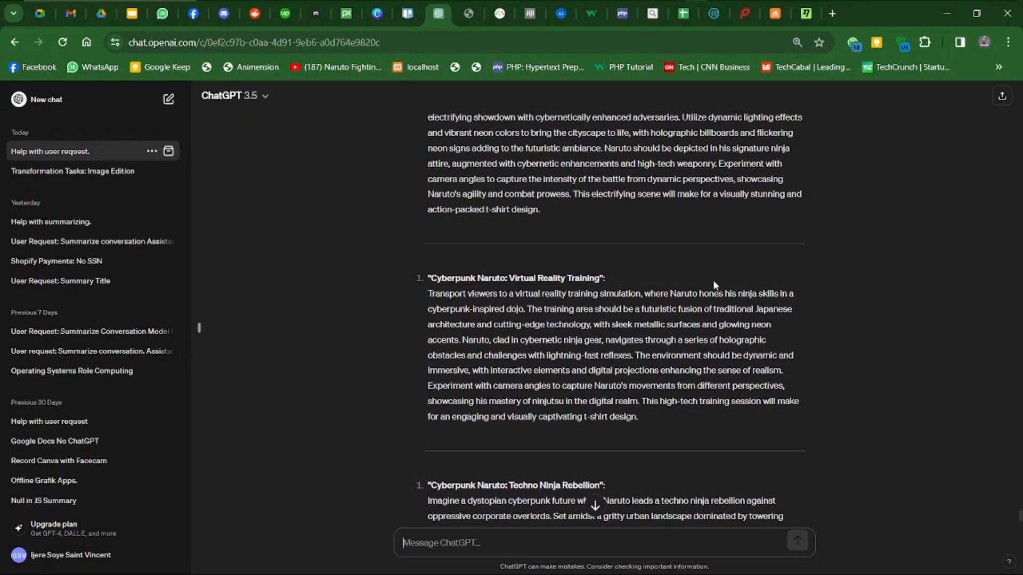
# - Copy the "Cyberpunk Naruto: Neon Cityscape Showdown" prompt text from the ChatGPT answer and switch to Leonardo.Ai
pyautogui.scroll(2, 713, 280)
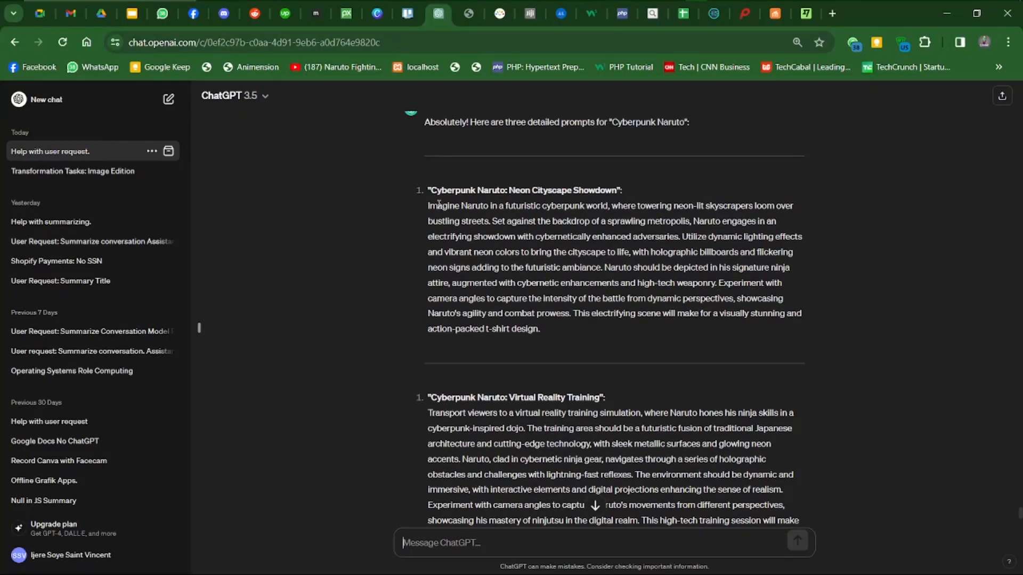
pyautogui.moveTo(424, 208); pyautogui.dragTo(533, 313)
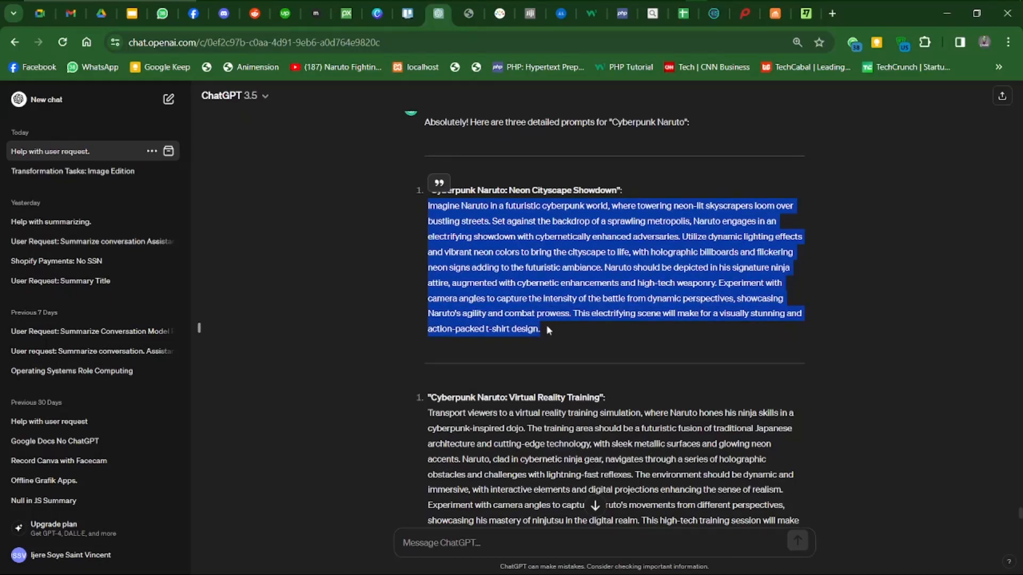
pyautogui.scroll(1, 547, 329)
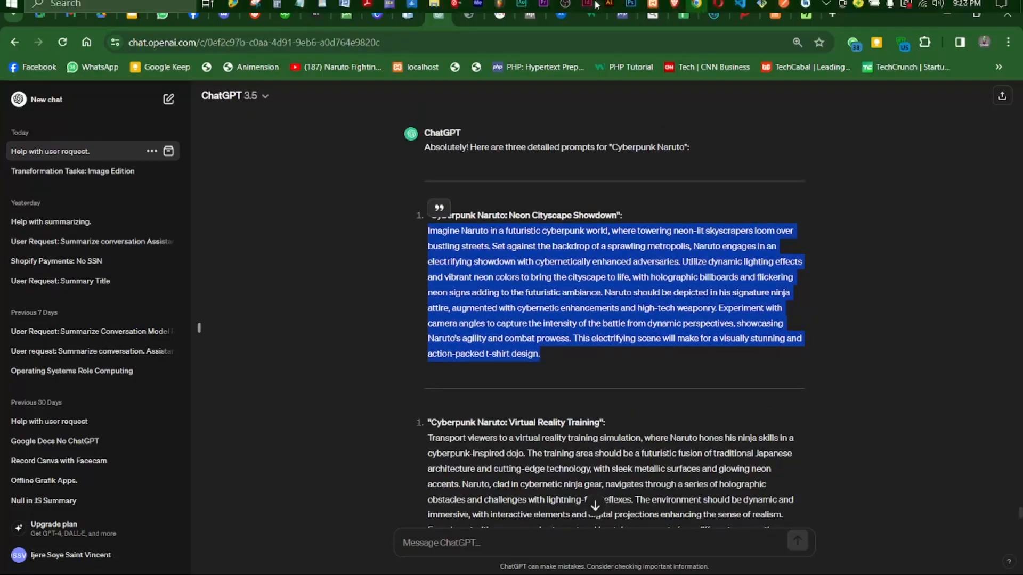
pyautogui.click(674, 10)
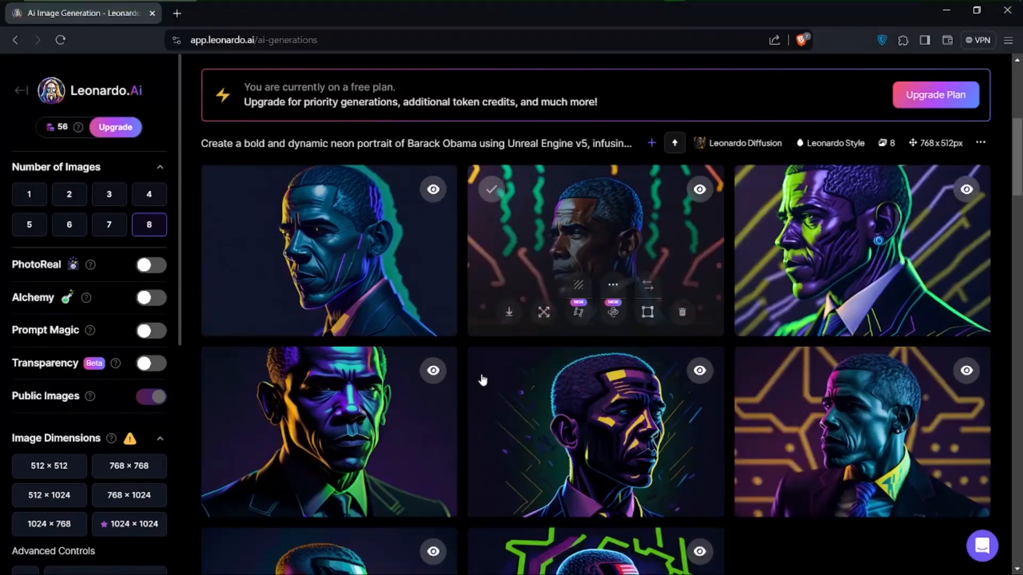
# - Look over the eight neon Barack Obama portraits in the generation history
pyautogui.scroll(-2, 483, 399)
pyautogui.scroll(-5, 484, 416)
pyautogui.scroll(8, 484, 415)
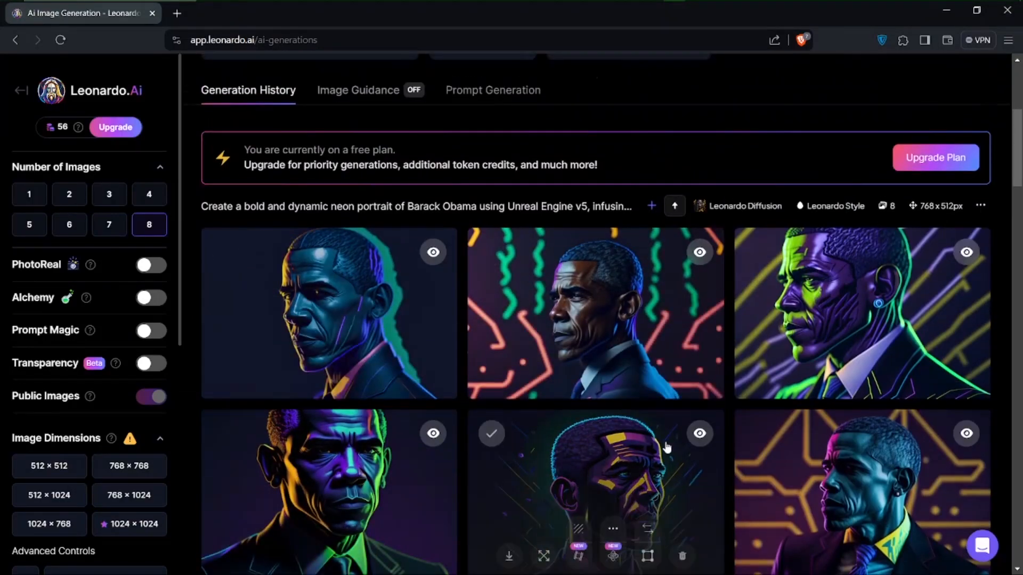
pyautogui.scroll(-3, 666, 447)
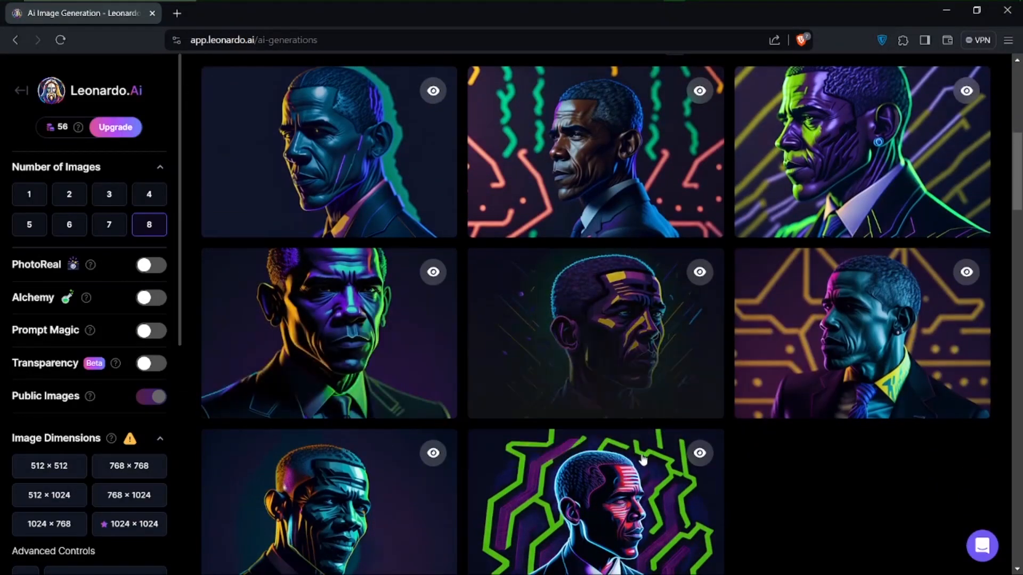
pyautogui.scroll(-2, 645, 463)
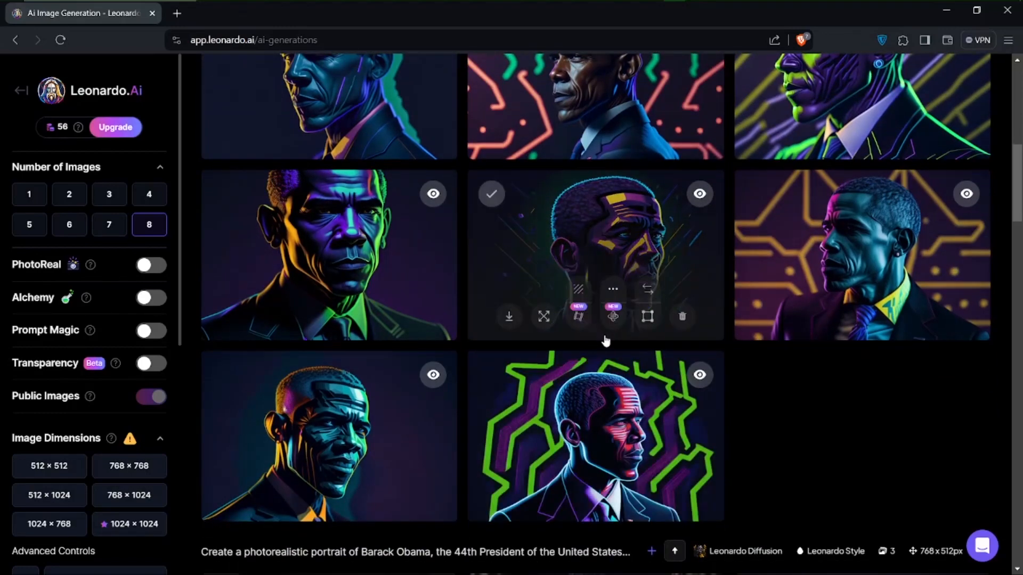
pyautogui.scroll(1, 605, 342)
pyautogui.scroll(2, 605, 341)
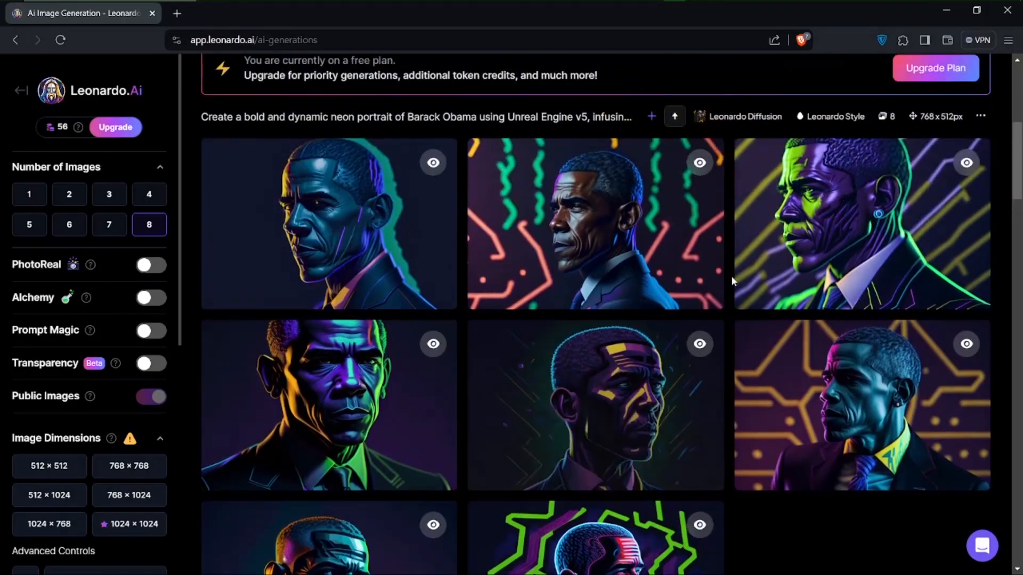
pyautogui.scroll(2, 891, 267)
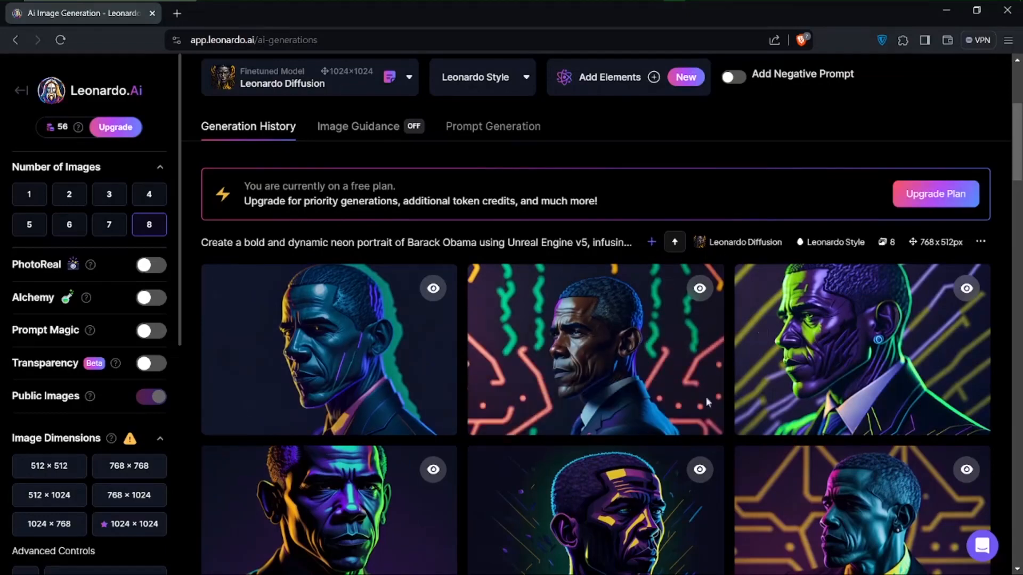
pyautogui.scroll(-4, 595, 419)
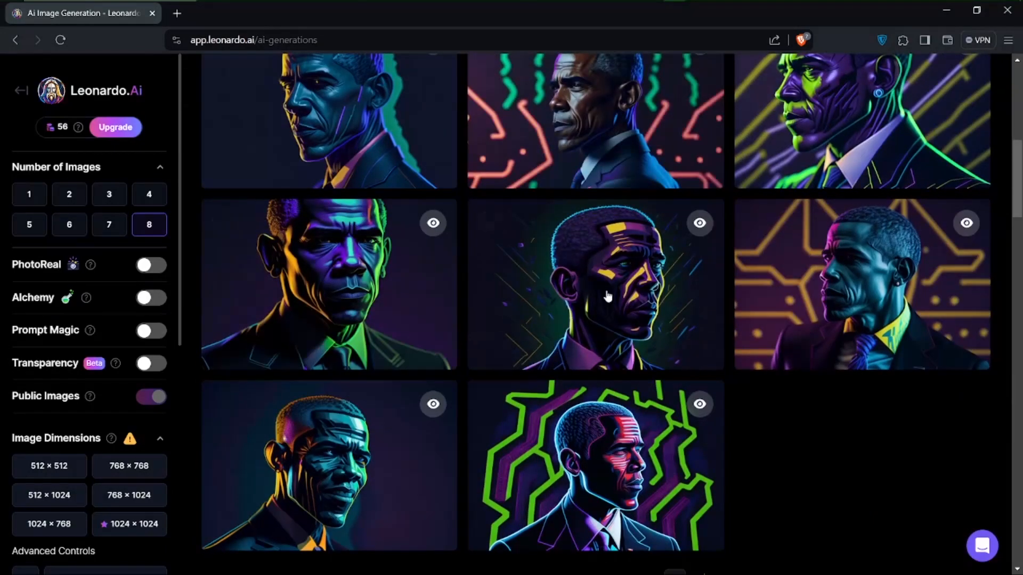
pyautogui.scroll(1, 69, 311)
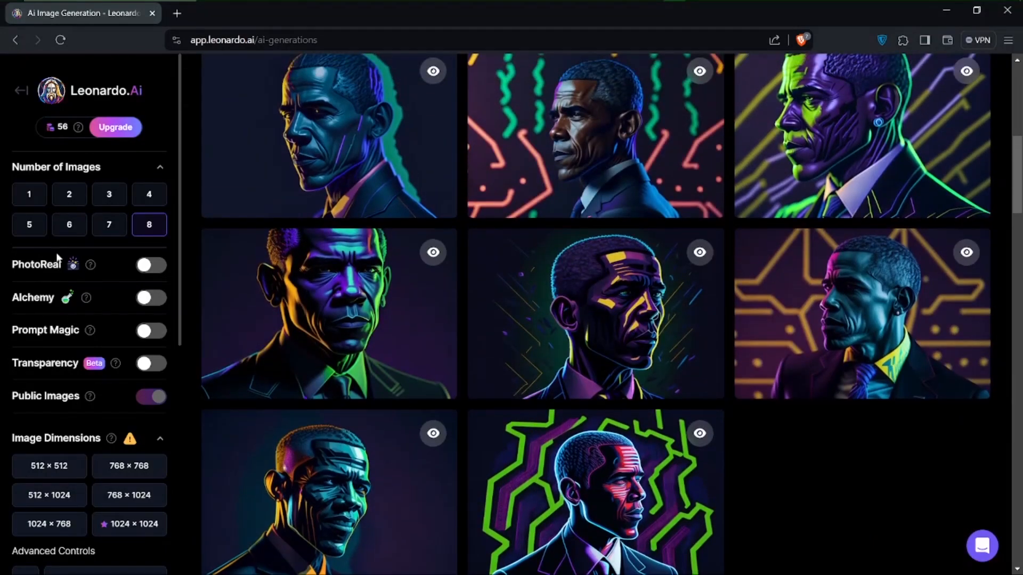
# - Set the number of images to 8 and replace the Obama prompt with the copied futuristic cyberpunk Naruto text
pyautogui.click(149, 227)
pyautogui.click(151, 229)
pyautogui.moveTo(811, 373)
pyautogui.scroll(-1, 817, 376)
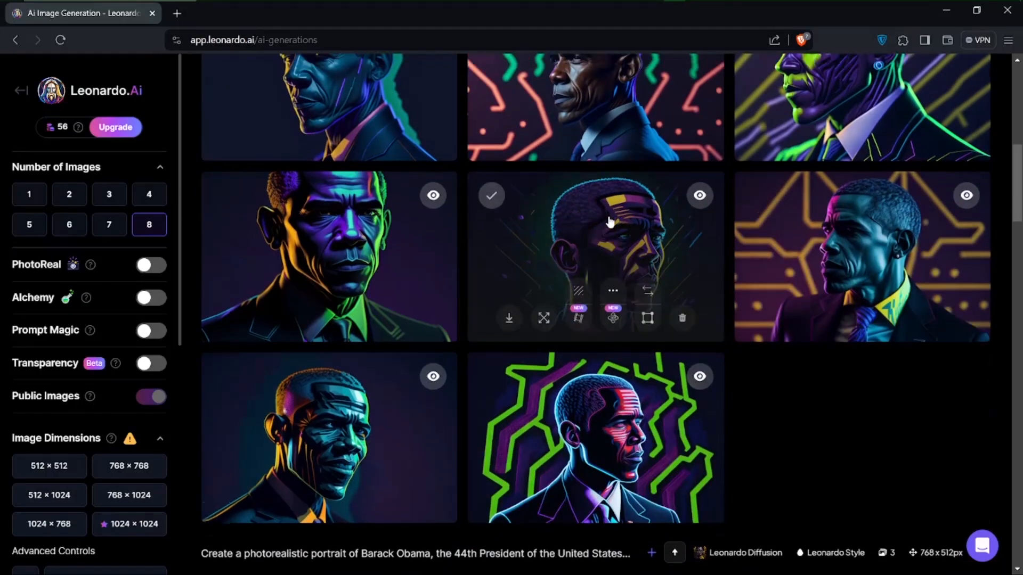
pyautogui.scroll(10, 610, 218)
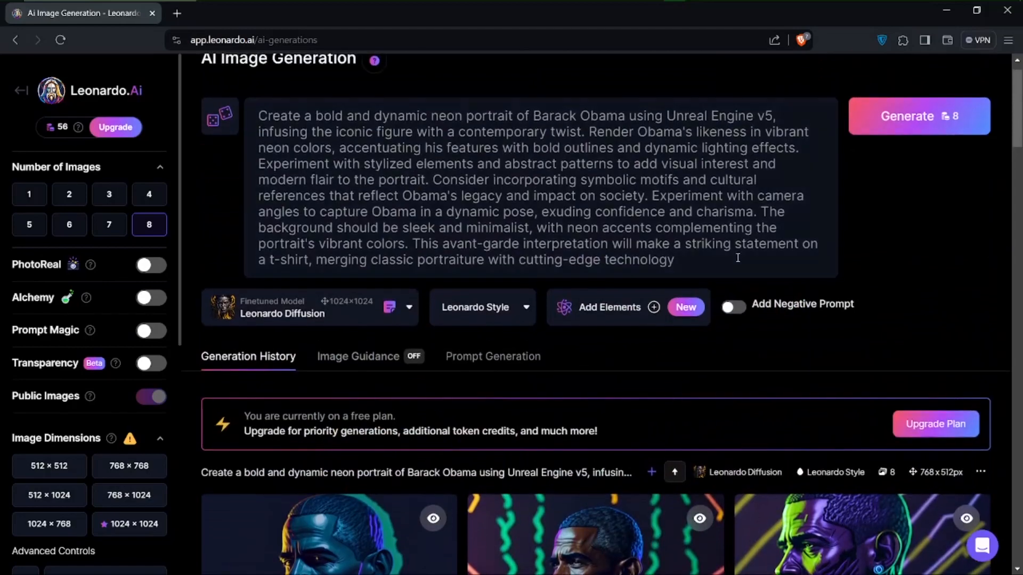
pyautogui.click(708, 266)
pyautogui.moveTo(708, 267); pyautogui.dragTo(227, 113)
pyautogui.press('BackSpace')
pyautogui.click(227, 113)
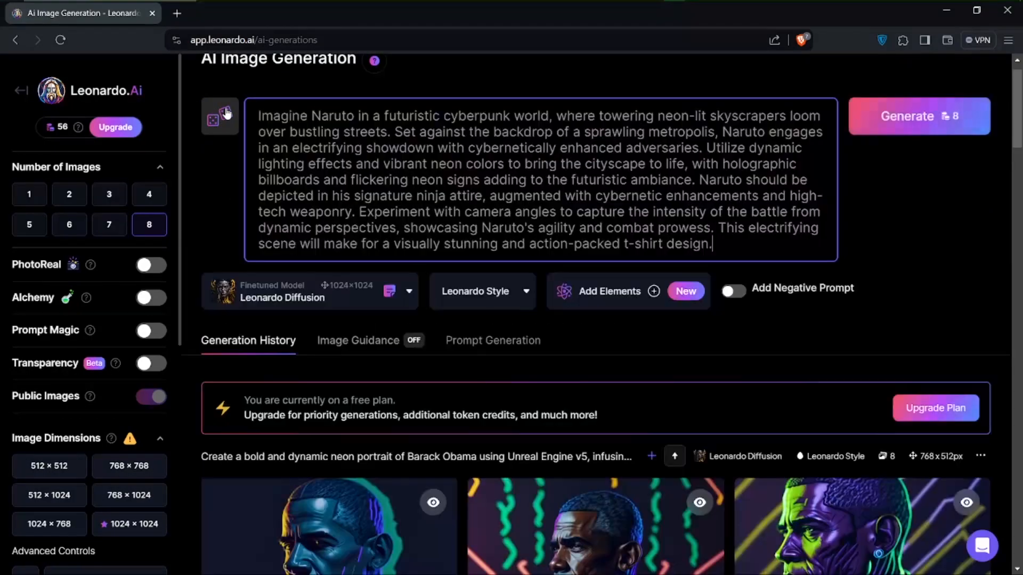
# - Generate the cyberpunk Naruto images with Leonardo Diffusion and Leonardo Style
pyautogui.scroll(-7, 381, 337)
pyautogui.scroll(2, 327, 279)
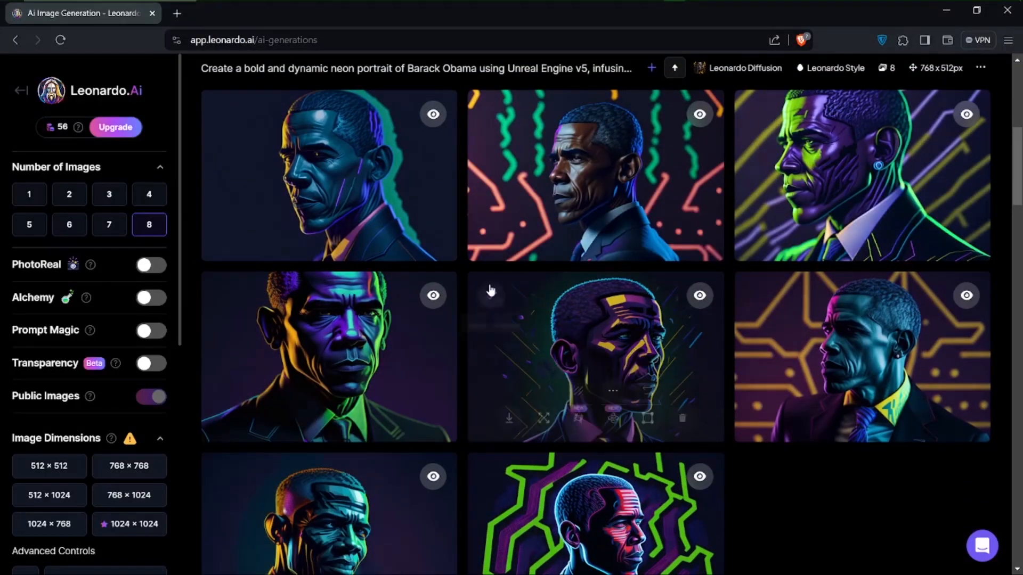
pyautogui.scroll(5, 490, 287)
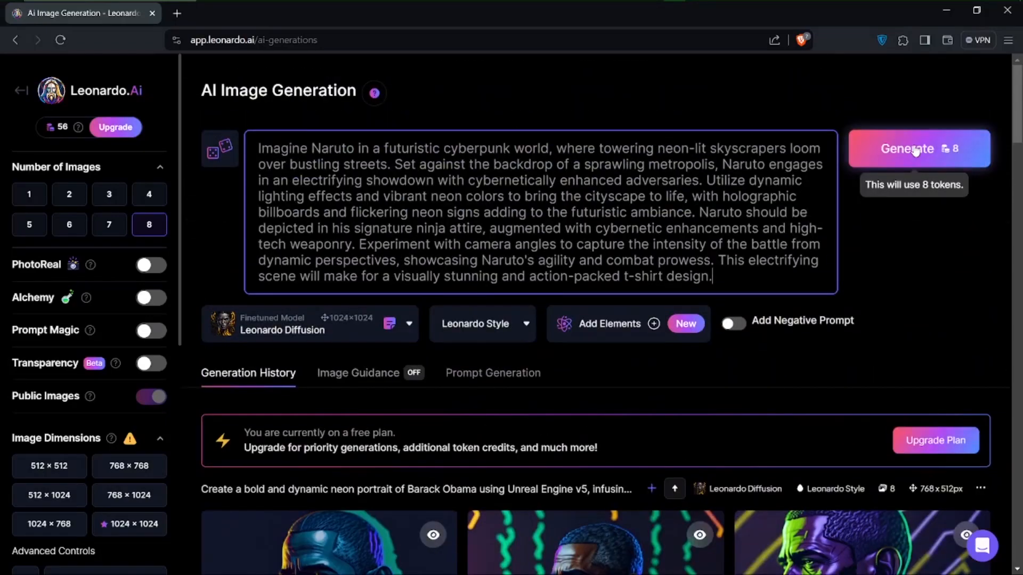
pyautogui.click(915, 151)
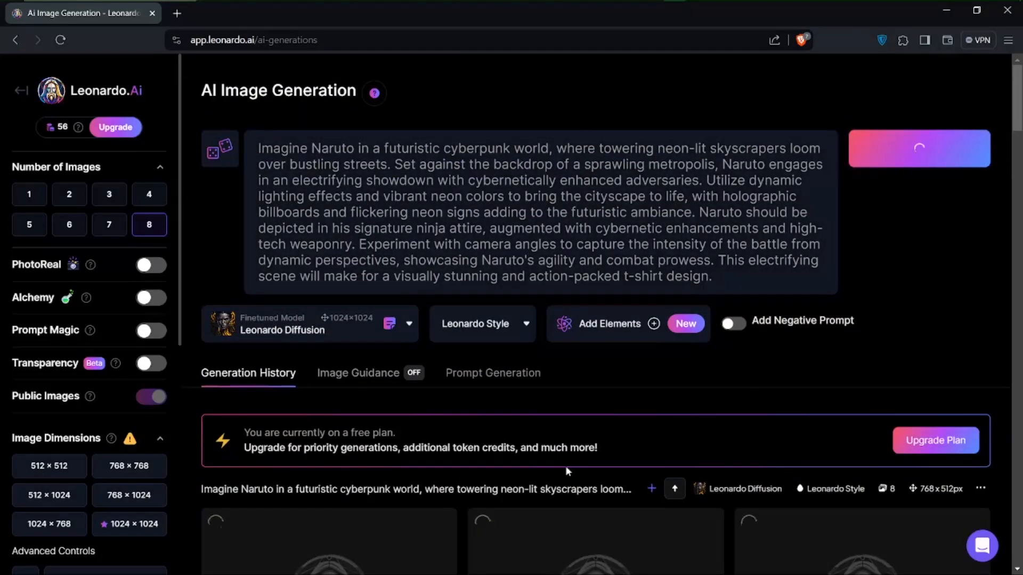
# - Examine the neon Obama portrait with the green zigzag line background at enlarged size, then close it
pyautogui.scroll(-15, 564, 466)
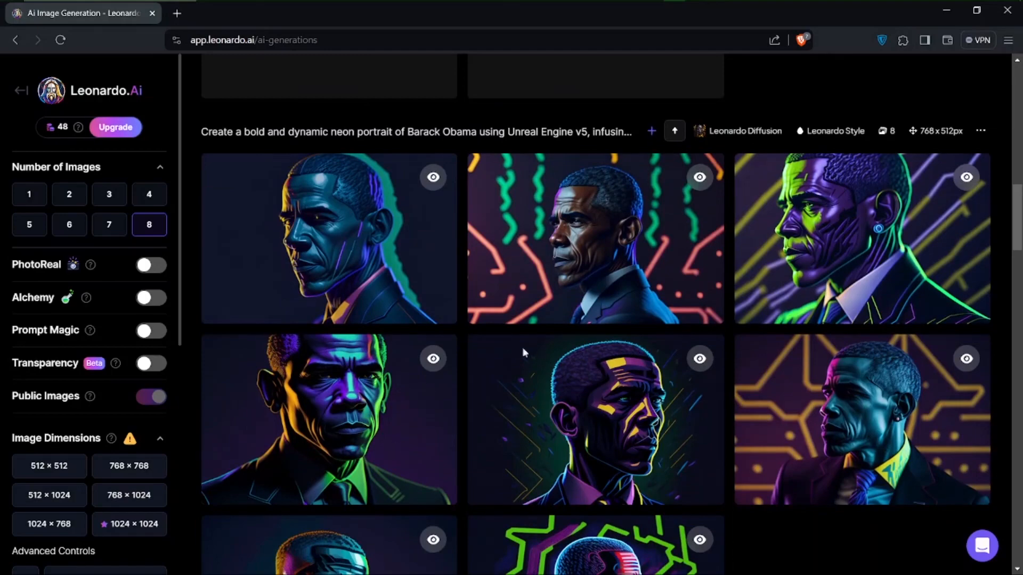
pyautogui.scroll(-6, 522, 352)
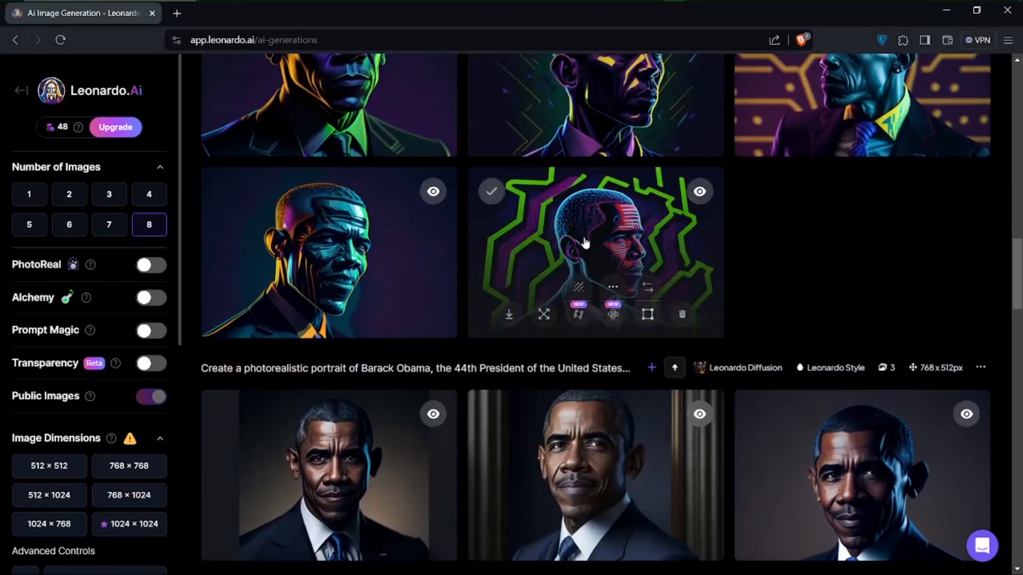
pyautogui.click(586, 240)
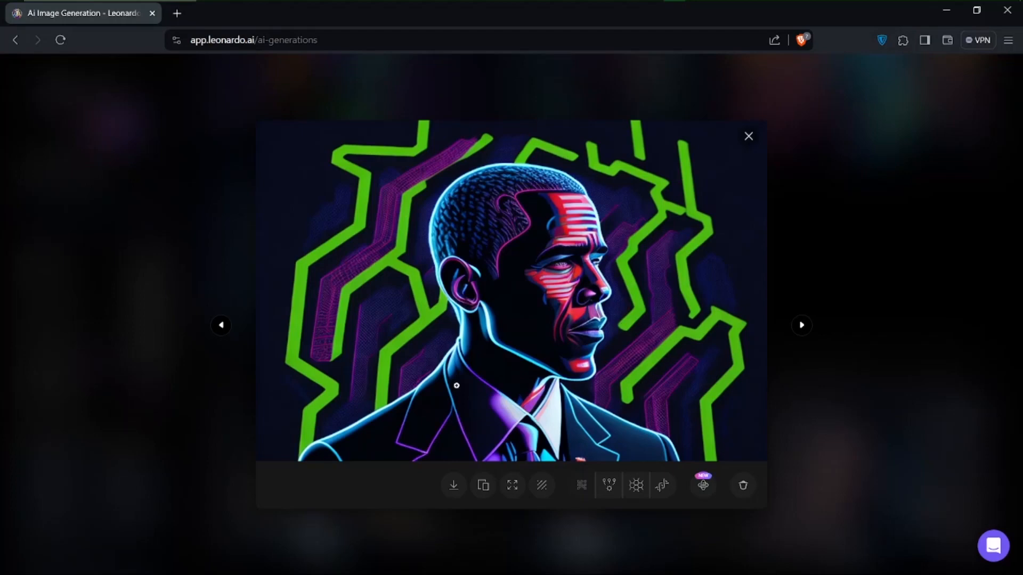
pyautogui.click(746, 138)
pyautogui.scroll(3, 835, 274)
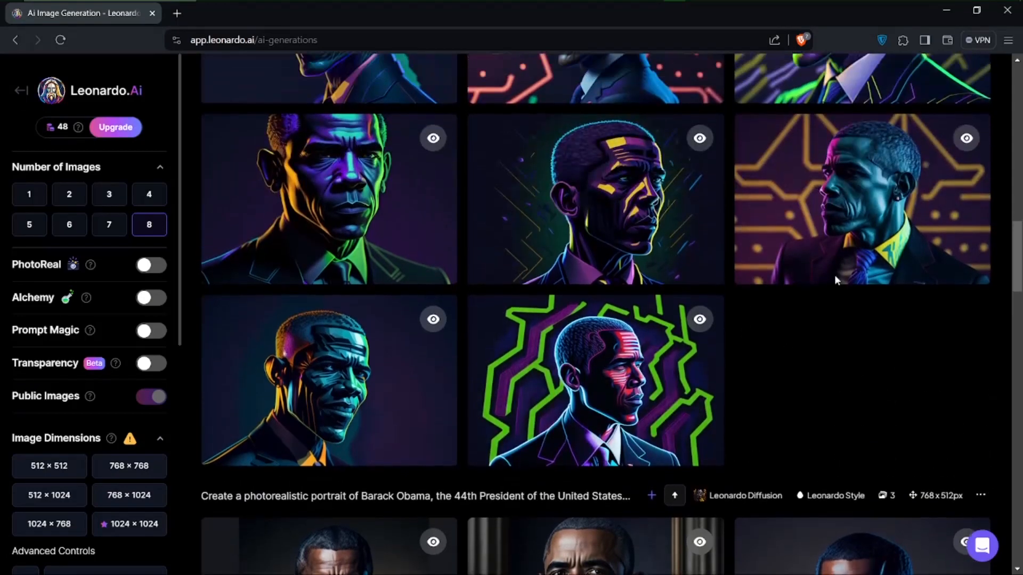
# - Compare the other neon Obama portraits and view the teal and orange one enlarged
pyautogui.scroll(1, 835, 274)
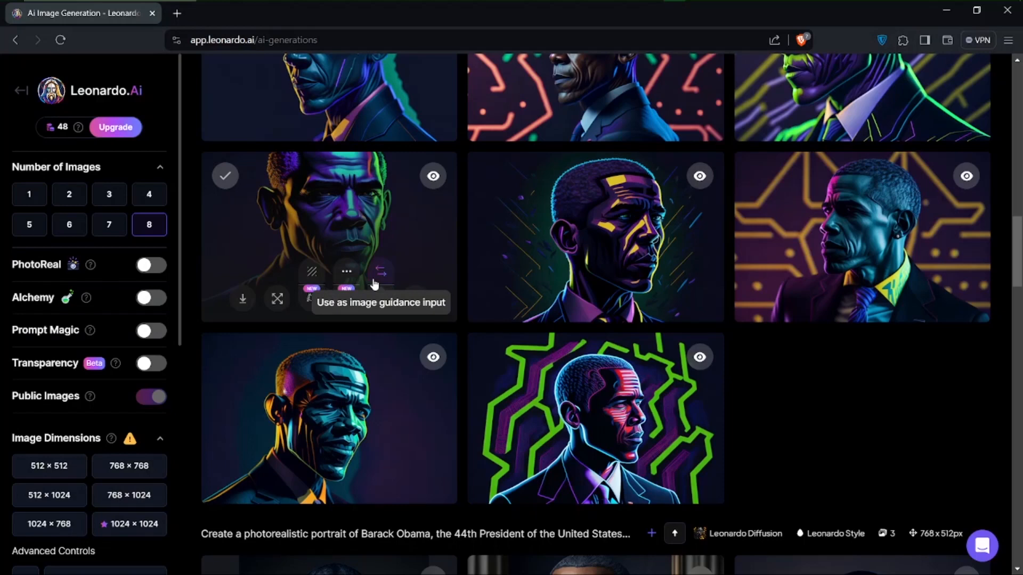
pyautogui.scroll(3, 374, 284)
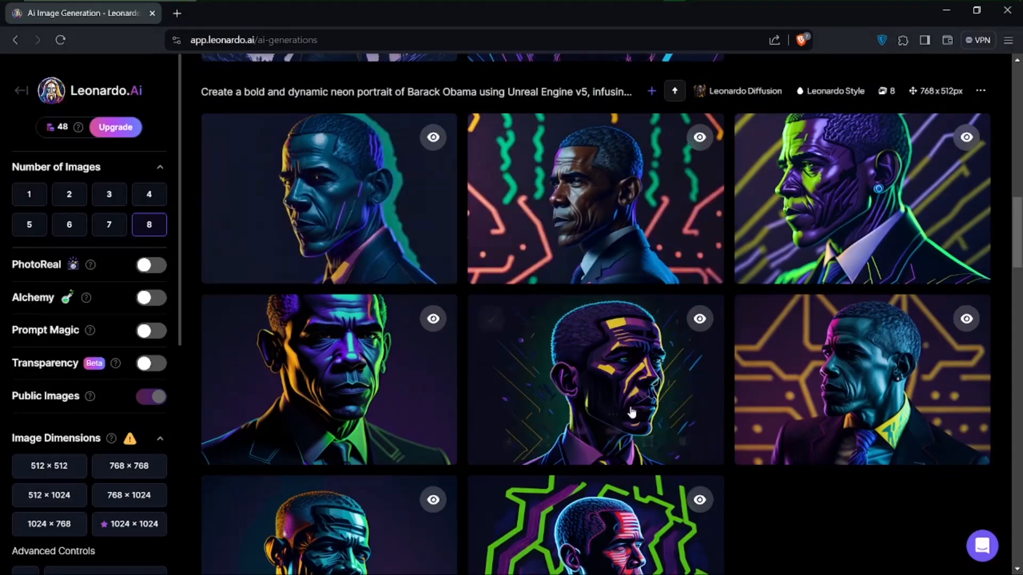
pyautogui.scroll(-2, 596, 394)
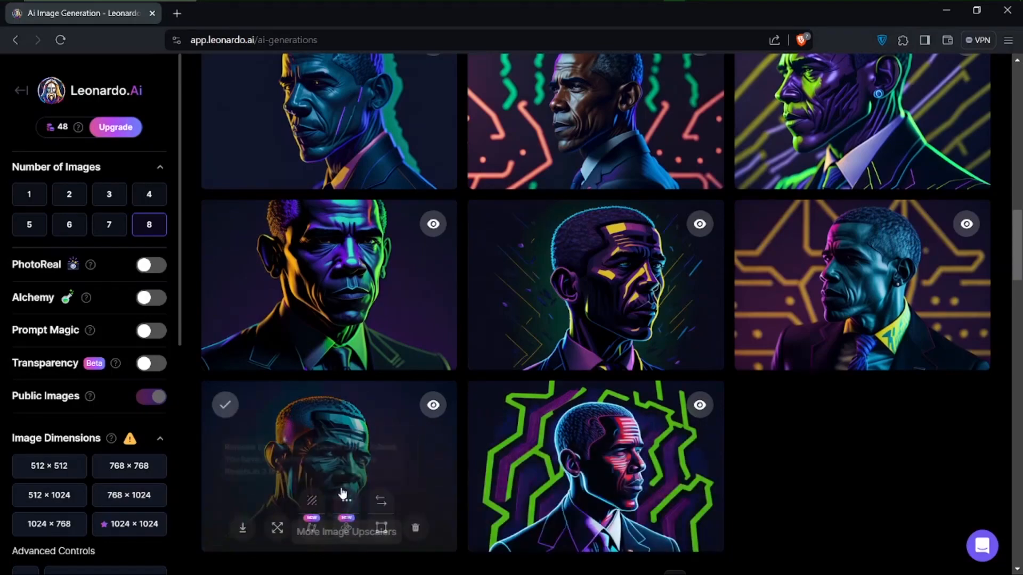
pyautogui.click(316, 453)
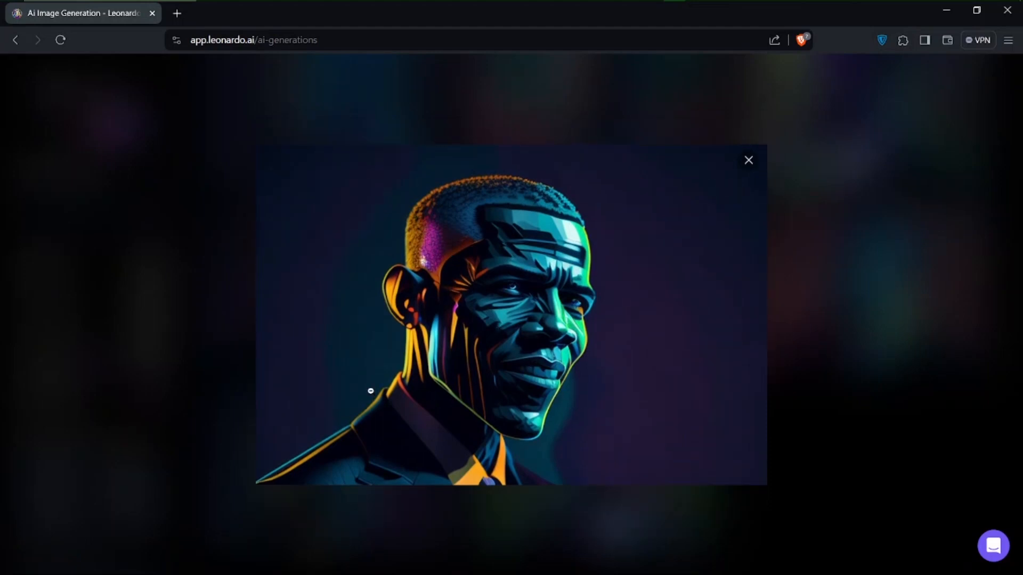
pyautogui.click(748, 161)
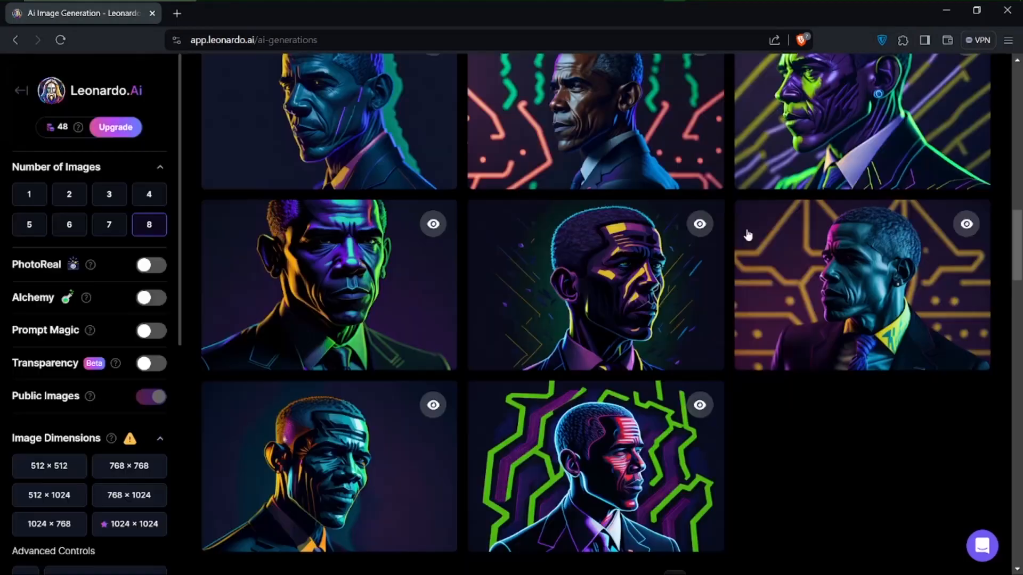
pyautogui.scroll(2, 708, 207)
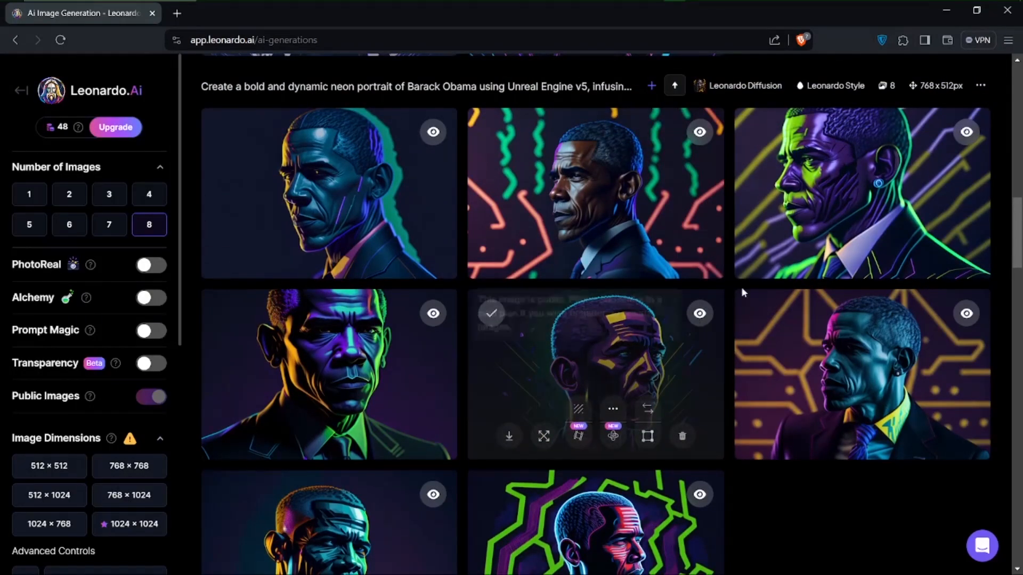
pyautogui.scroll(1, 815, 199)
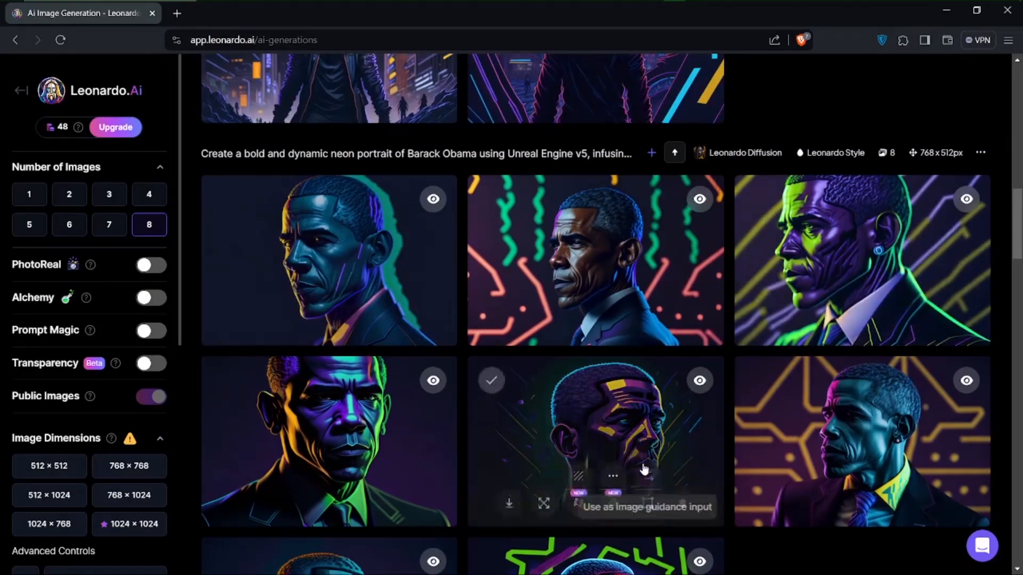
pyautogui.scroll(-4, 655, 491)
pyautogui.scroll(5, 645, 469)
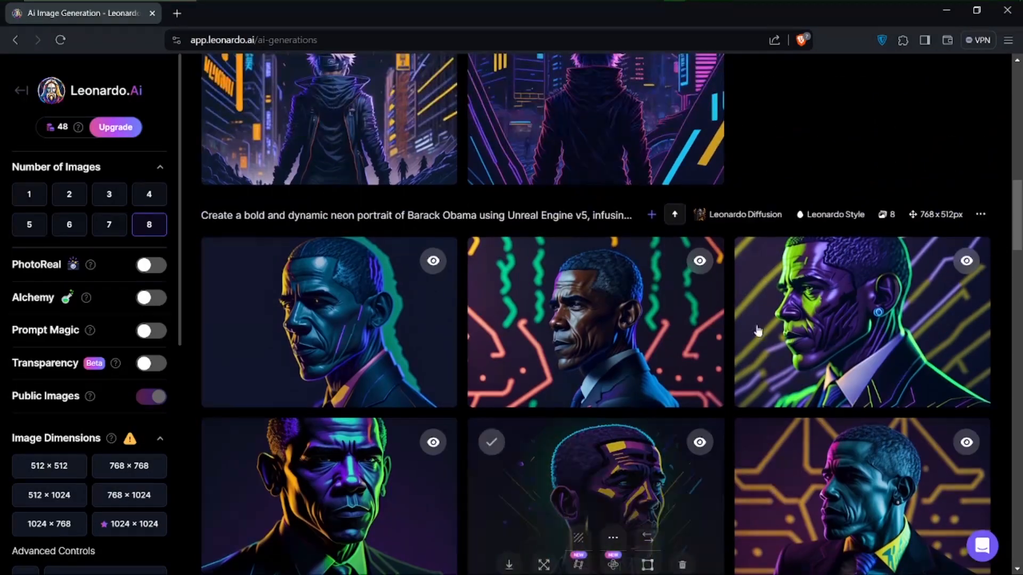
# - Look over the generated cyberpunk Naruto images and view the masked close-up with the headband enlarged
pyautogui.scroll(5, 644, 372)
pyautogui.scroll(3, 564, 371)
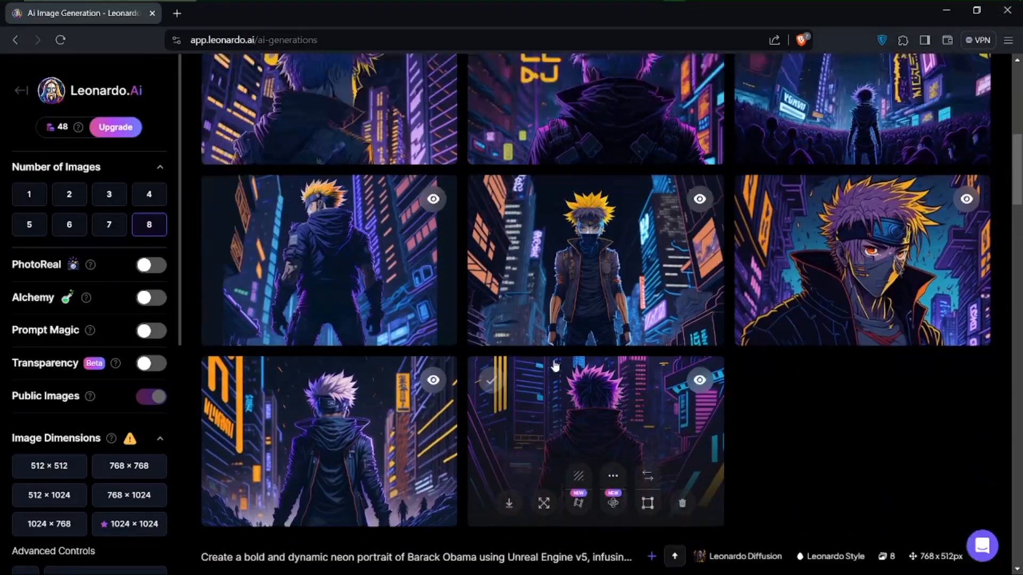
pyautogui.scroll(2, 554, 365)
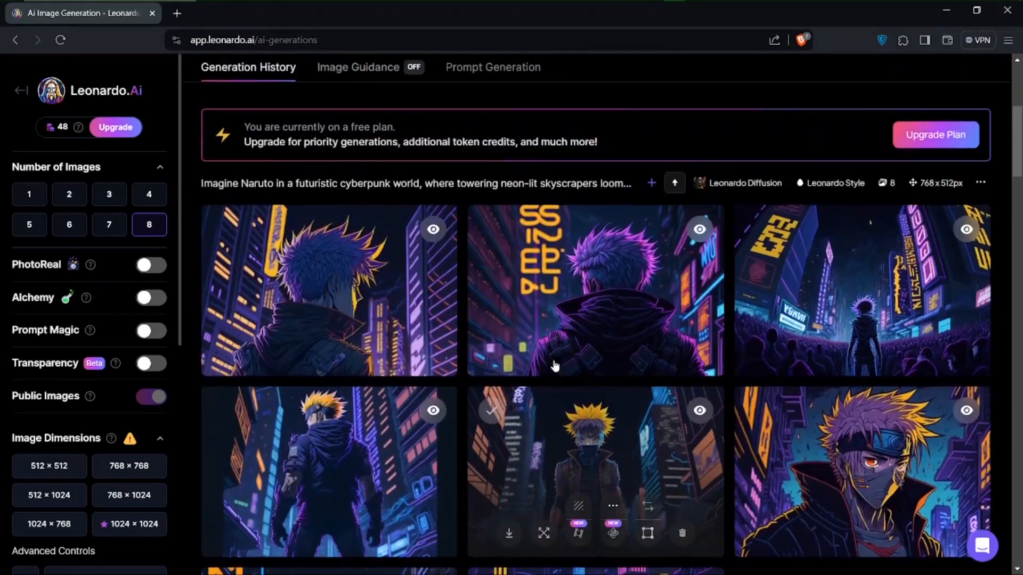
pyautogui.scroll(-3, 554, 357)
pyautogui.scroll(-1, 507, 395)
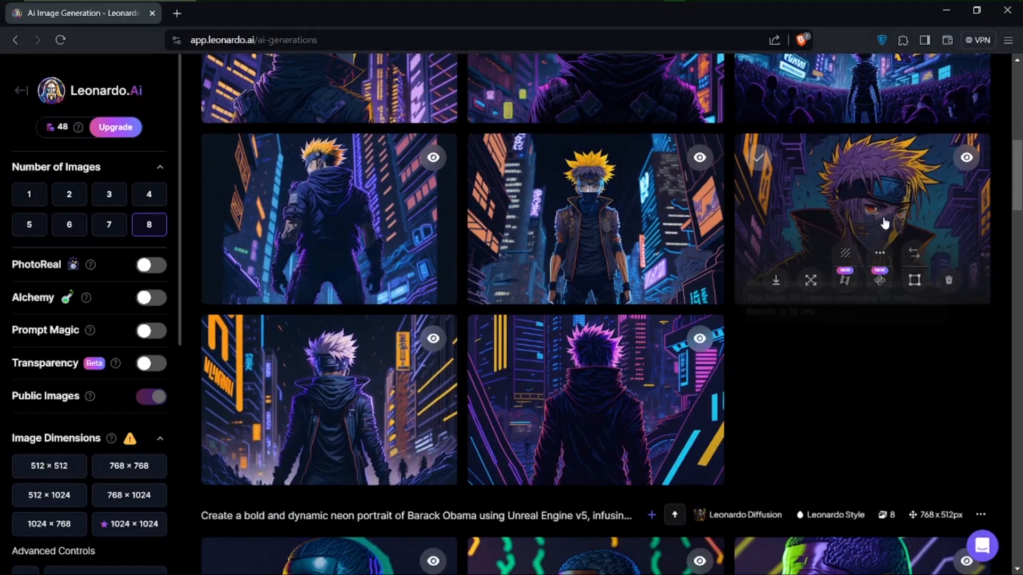
pyautogui.scroll(1, 900, 209)
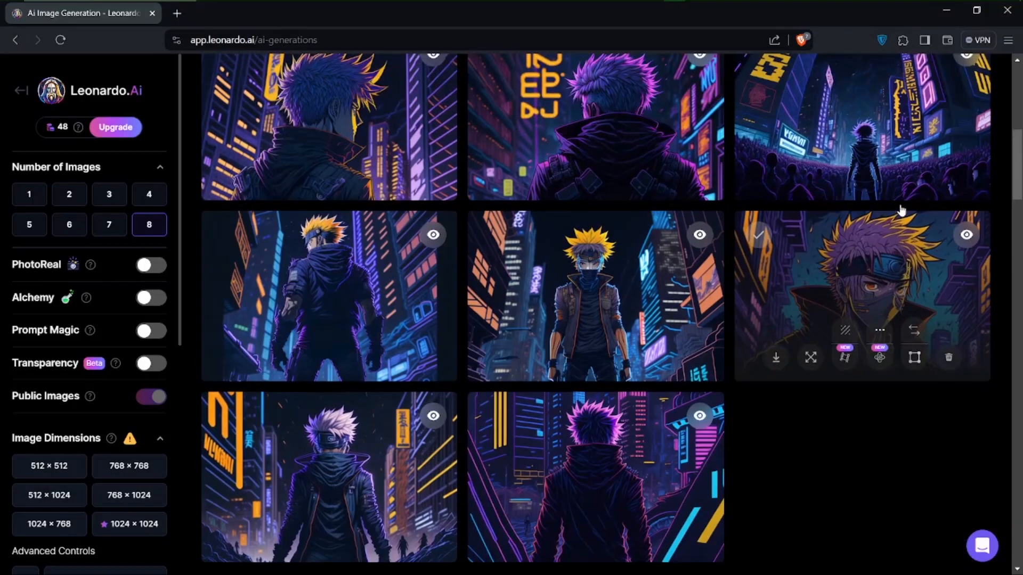
pyautogui.click(871, 296)
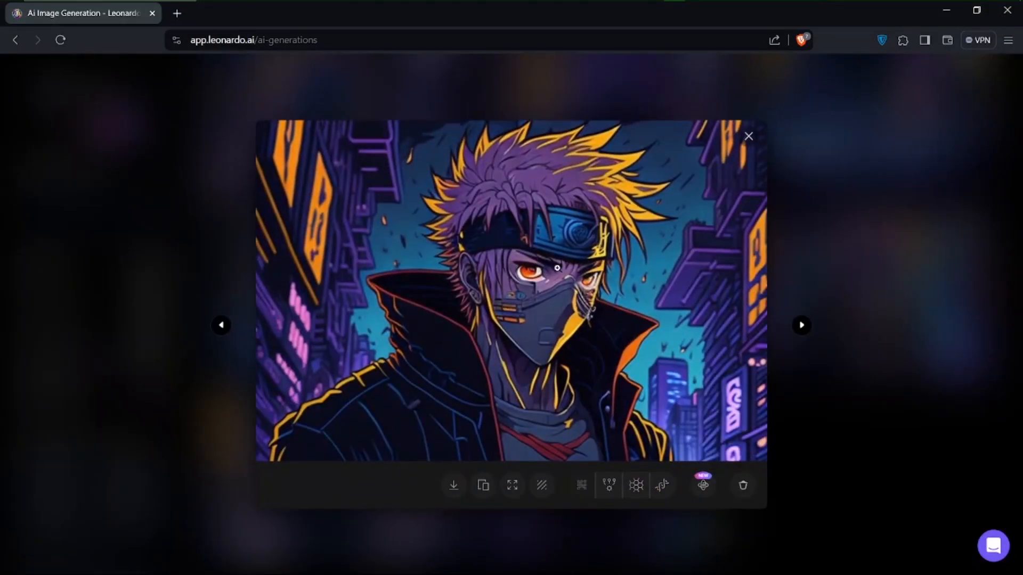
pyautogui.click(749, 137)
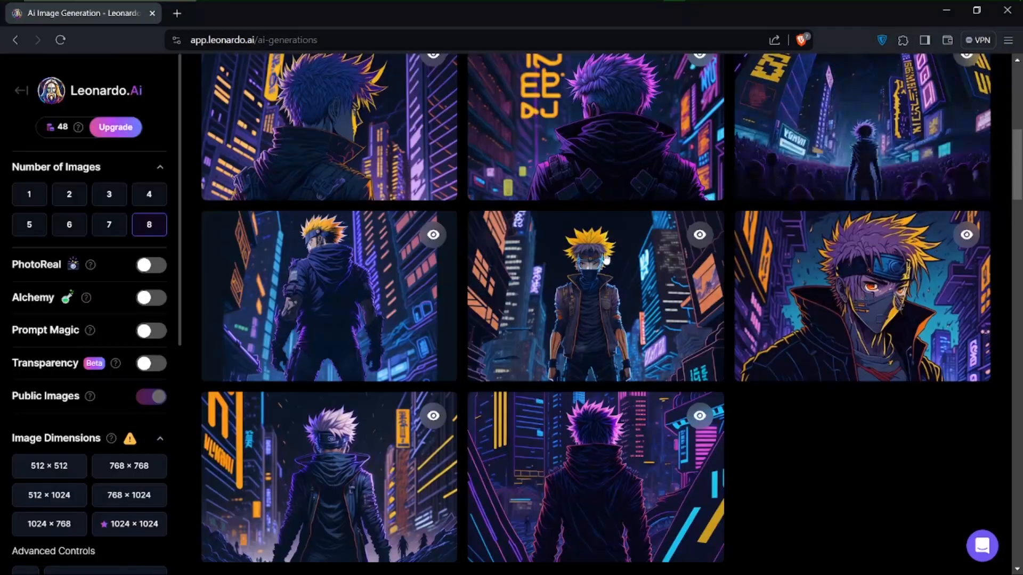
# - Look through the generation history, comparing the Naruto, Barack Obama and lion images, and return to the newest results
pyautogui.scroll(5, 606, 258)
pyautogui.scroll(-12, 612, 466)
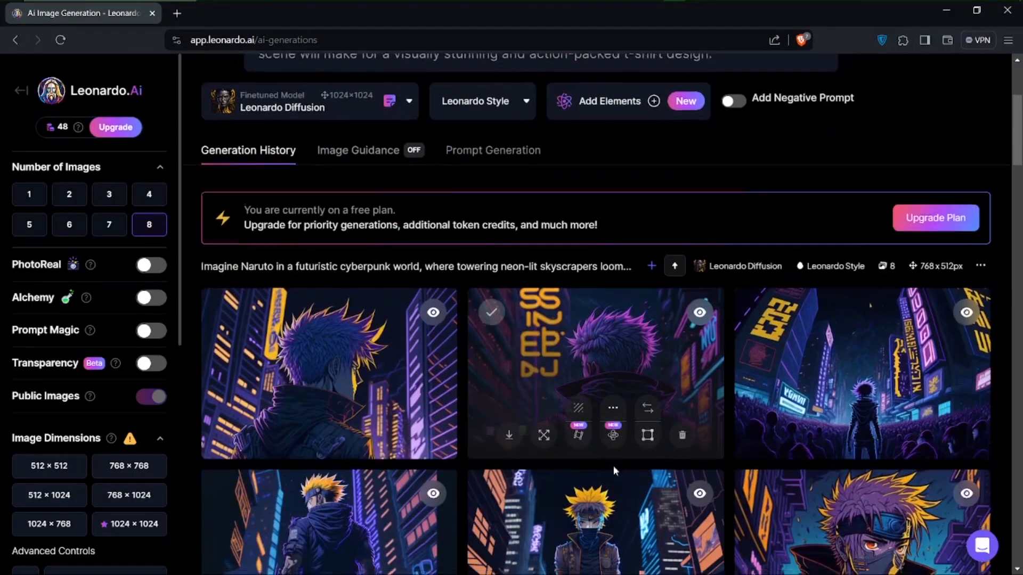
pyautogui.scroll(-15, 613, 471)
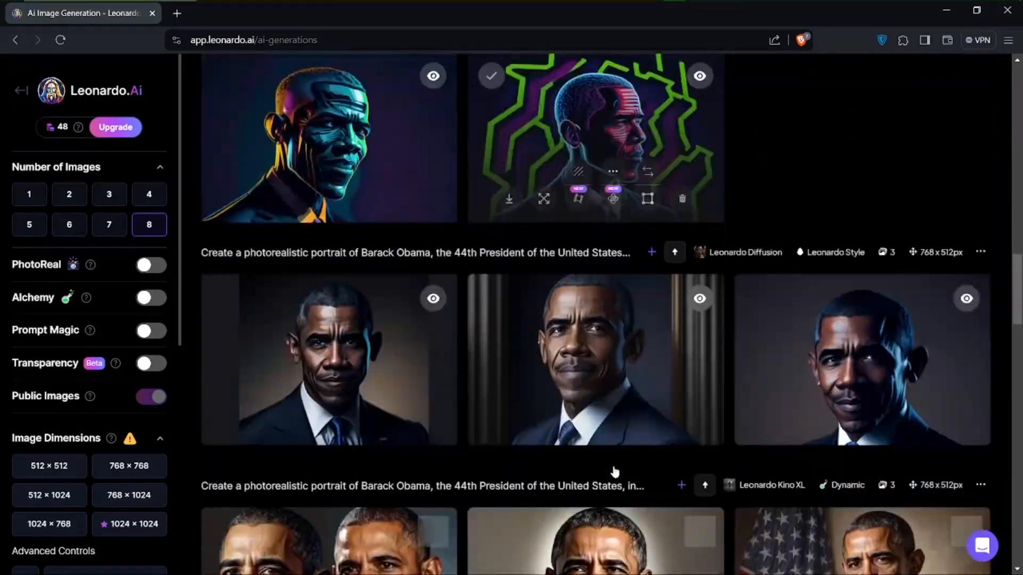
pyautogui.scroll(7, 612, 471)
pyautogui.scroll(-15, 613, 465)
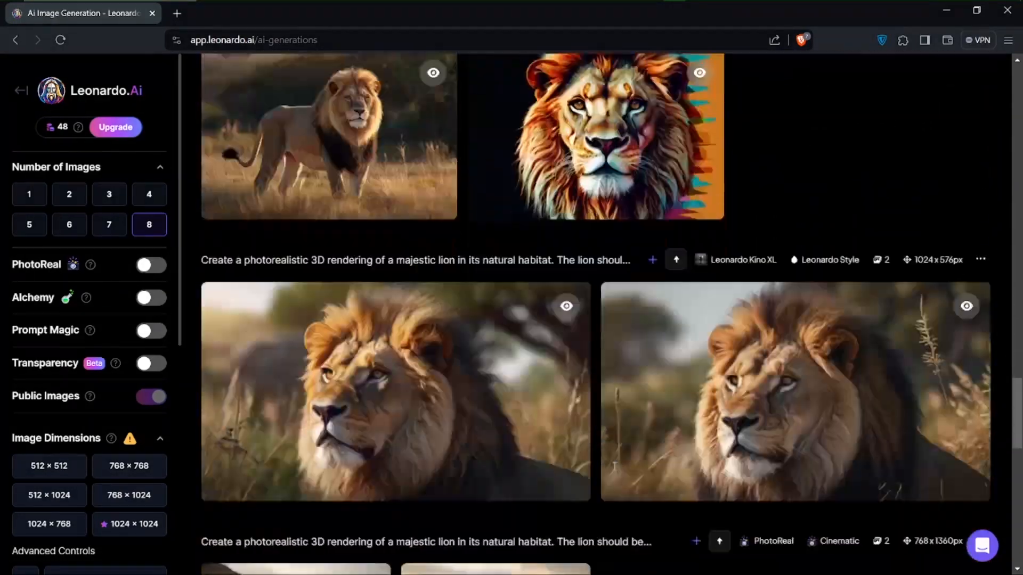
pyautogui.scroll(15, 614, 472)
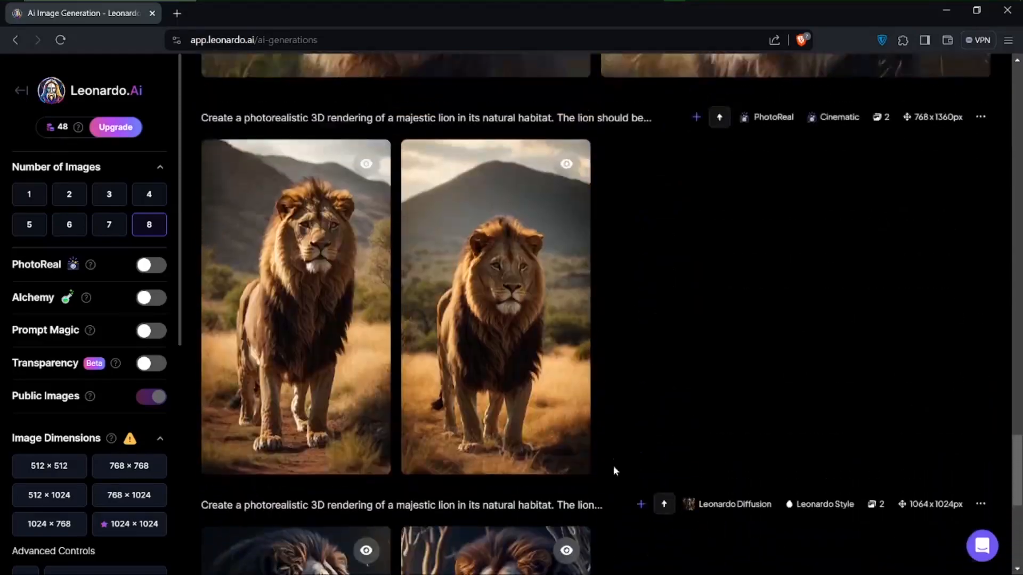
pyautogui.scroll(15, 614, 472)
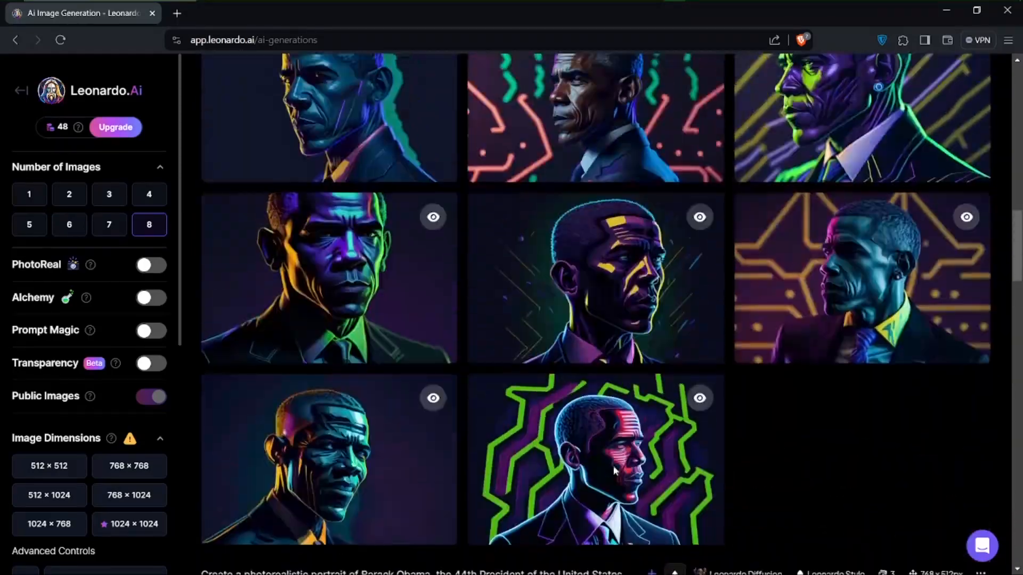
pyautogui.scroll(6, 614, 472)
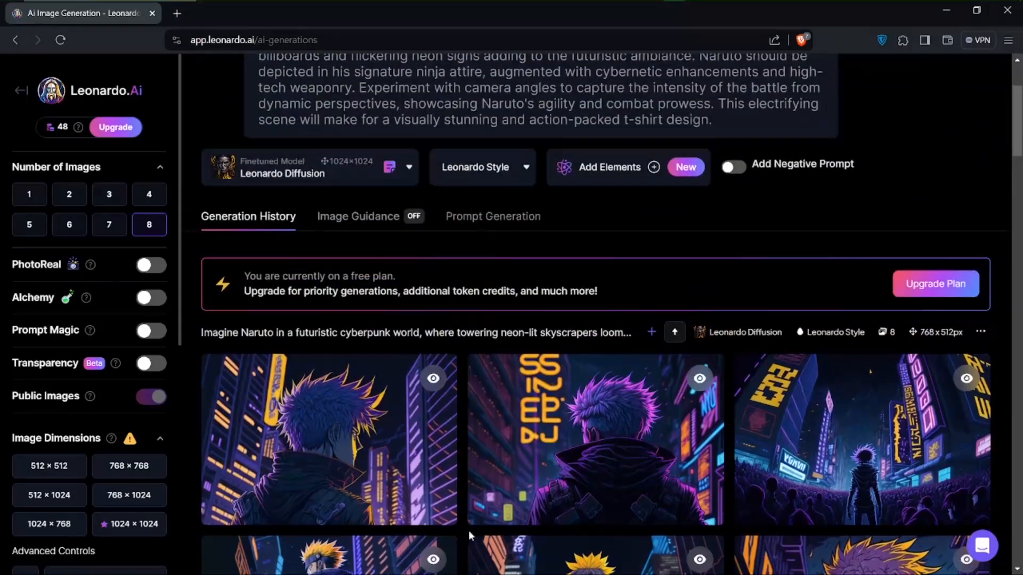
# - Examine the eight cyberpunk Naruto images in the latest generation
pyautogui.scroll(-7, 469, 532)
pyautogui.scroll(-2, 469, 536)
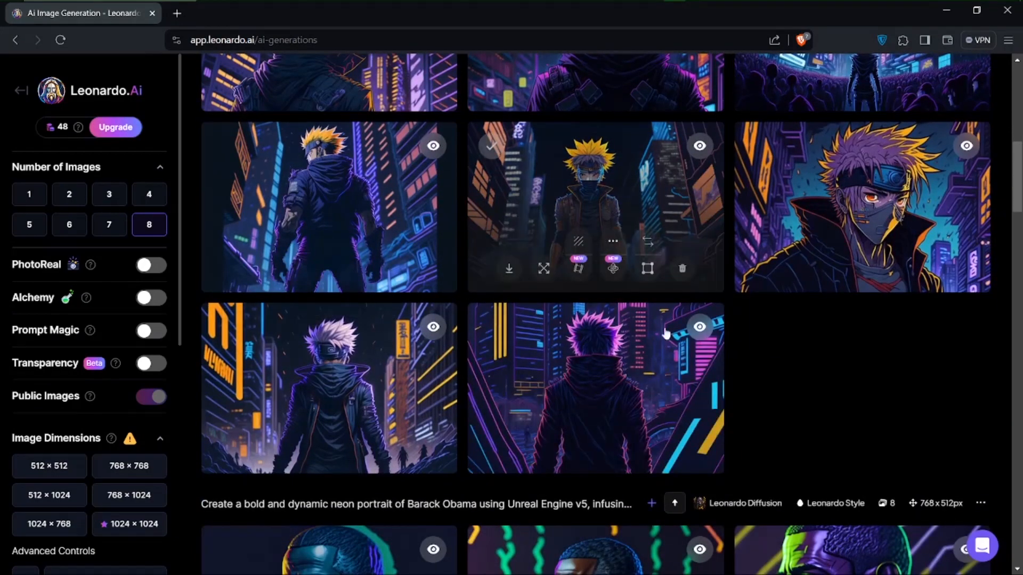
pyautogui.scroll(7, 599, 261)
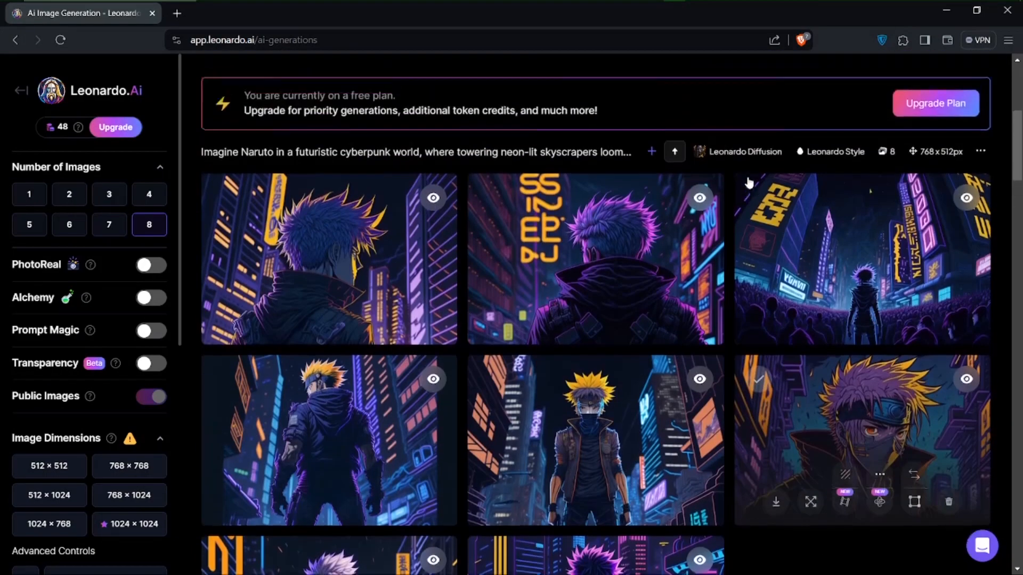
pyautogui.scroll(-2, 388, 464)
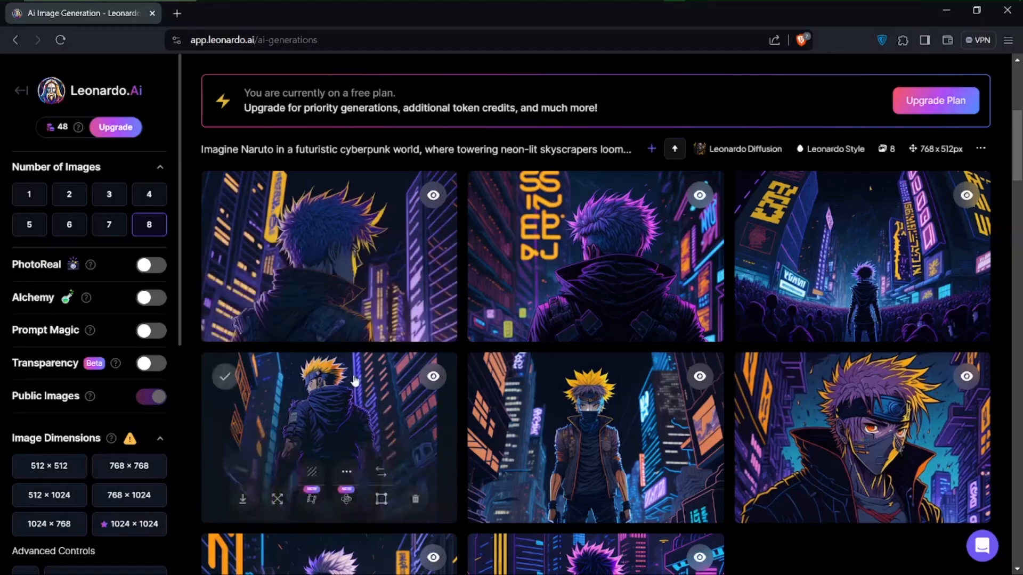
pyautogui.scroll(-2, 403, 252)
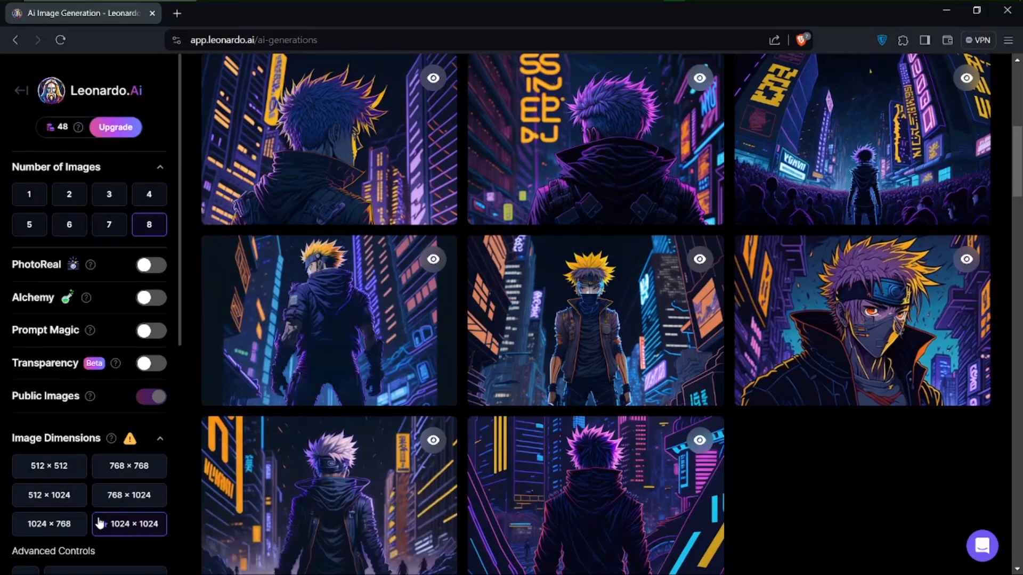
# - Set the image dimensions to 1056 px wide and 1048 px high
pyautogui.scroll(-2, 101, 479)
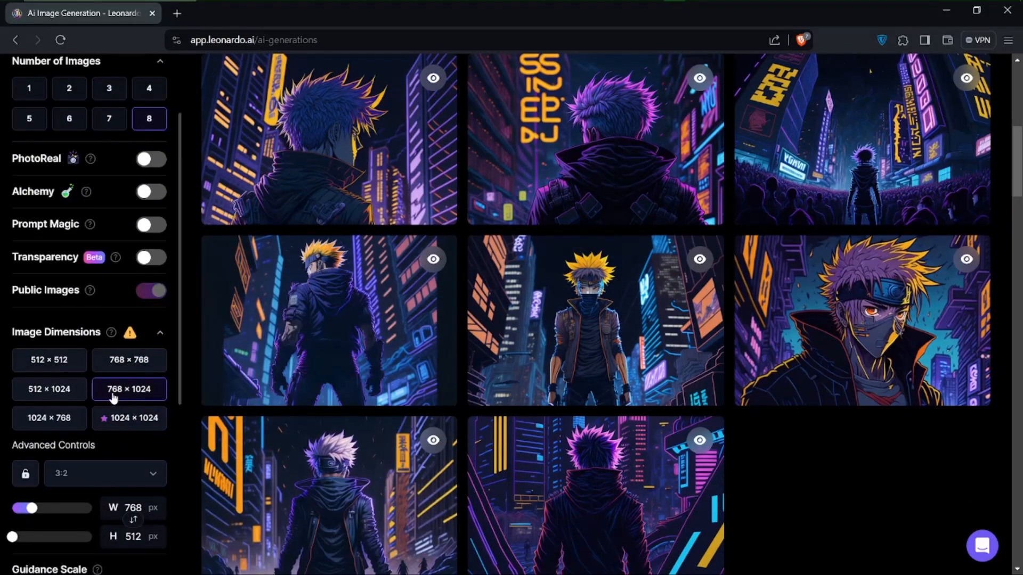
pyautogui.scroll(-1, 85, 480)
pyautogui.moveTo(47, 506)
pyautogui.mouseDown()
pyautogui.moveTo(62, 507)
pyautogui.moveTo(60, 483)
pyautogui.moveTo(53, 507)
pyautogui.mouseUp()
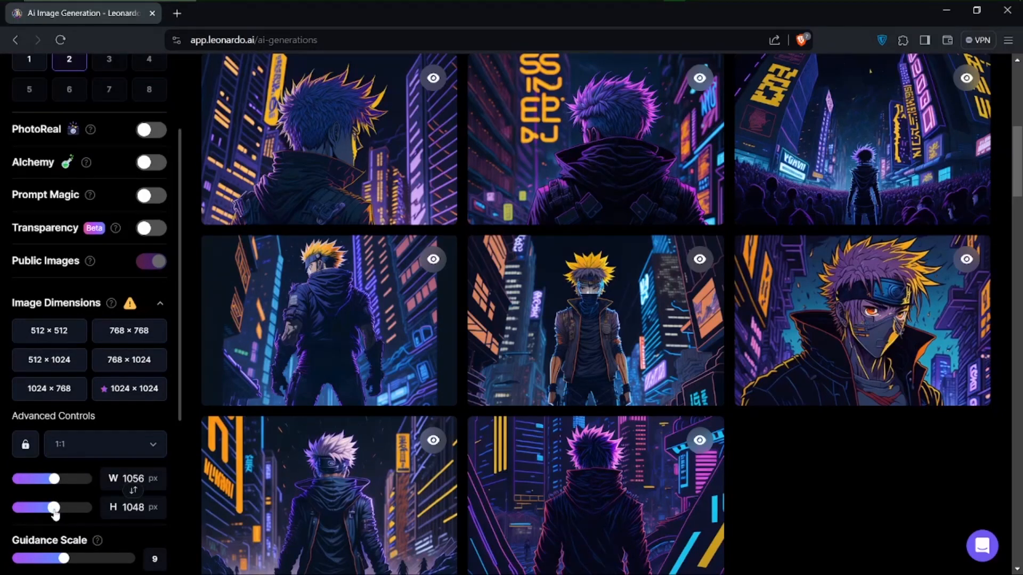
# - Switch to the ChatGPT conversation in the other browser and go to the end of the cyberpunk Naruto prompts
pyautogui.scroll(5, 629, 190)
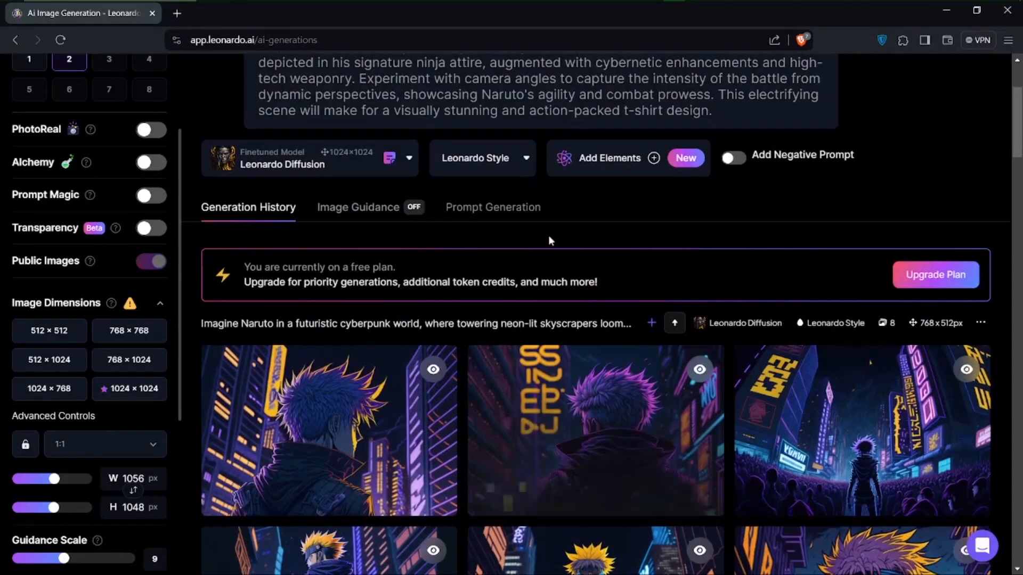
pyautogui.scroll(3, 688, 219)
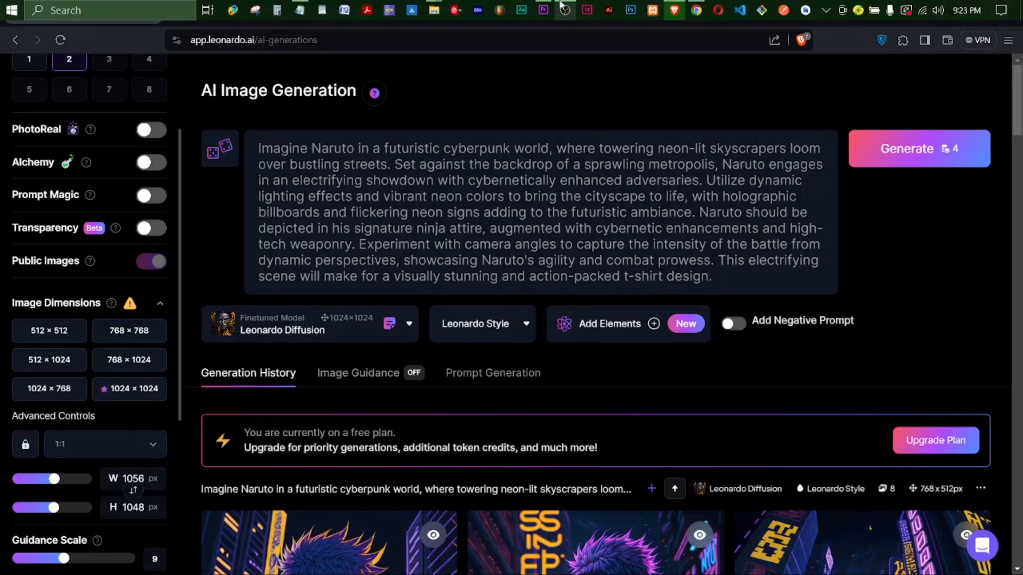
pyautogui.click(696, 10)
pyautogui.click(547, 289)
pyautogui.scroll(-7, 586, 301)
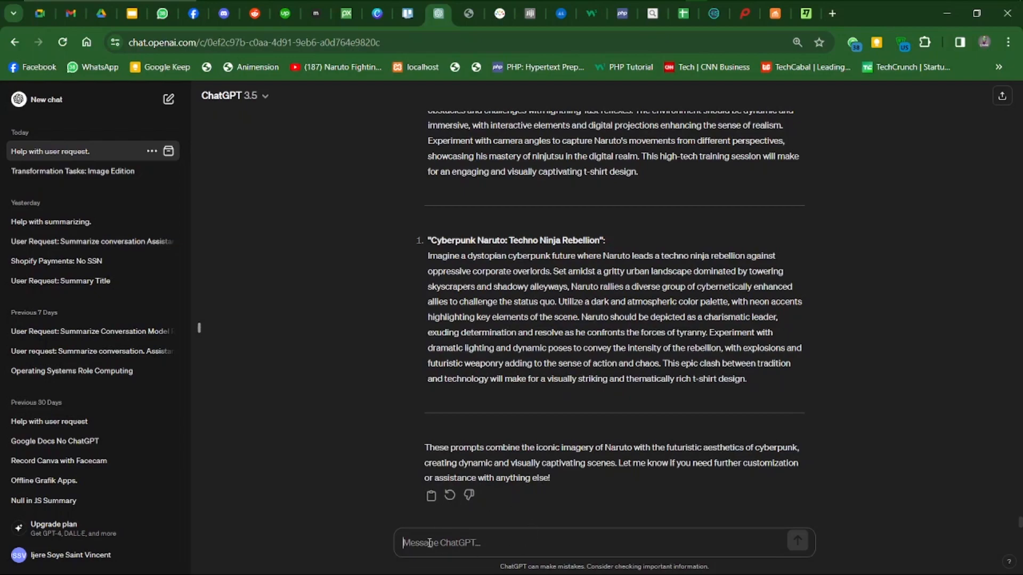
# - Copy the keyword "Vintage" from the t-shirt keyword list and send "Vintage Gojo" as a new message
pyautogui.scroll(13, 663, 274)
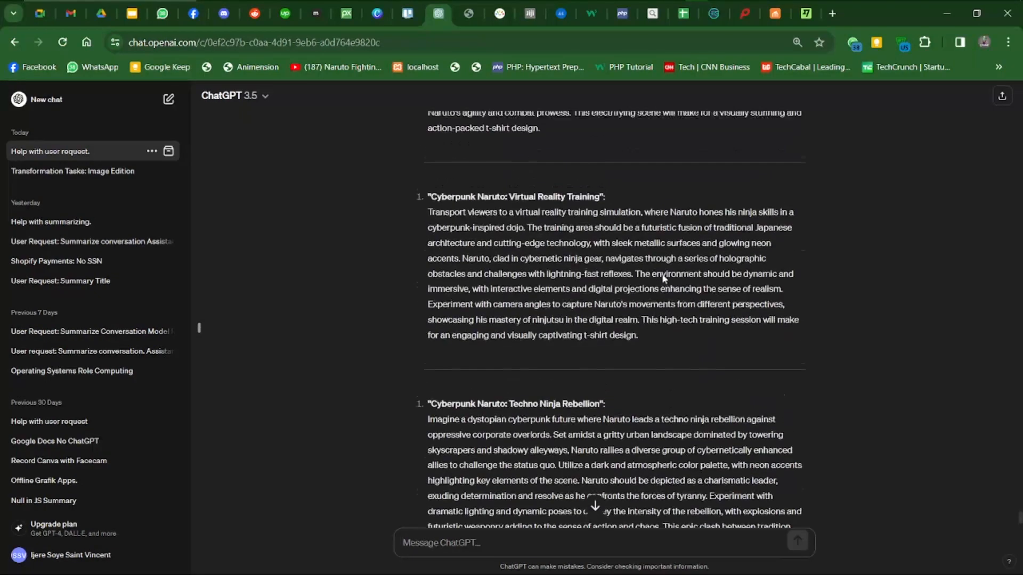
pyautogui.scroll(1, 664, 278)
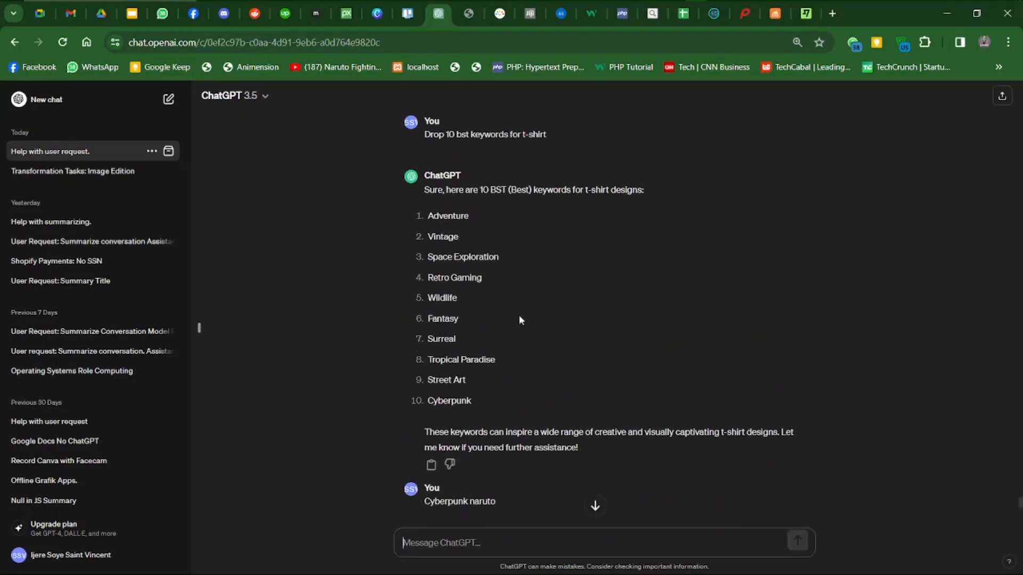
pyautogui.moveTo(425, 400); pyautogui.dragTo(469, 399)
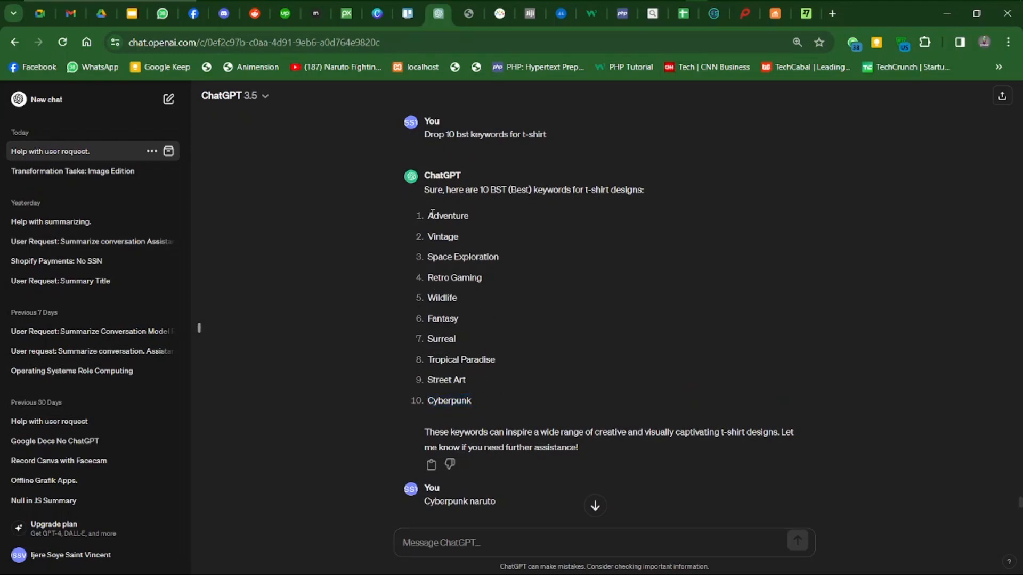
pyautogui.moveTo(428, 237); pyautogui.dragTo(461, 237)
pyautogui.hotkey('ctrl', 'c')
pyautogui.scroll(-15, 579, 395)
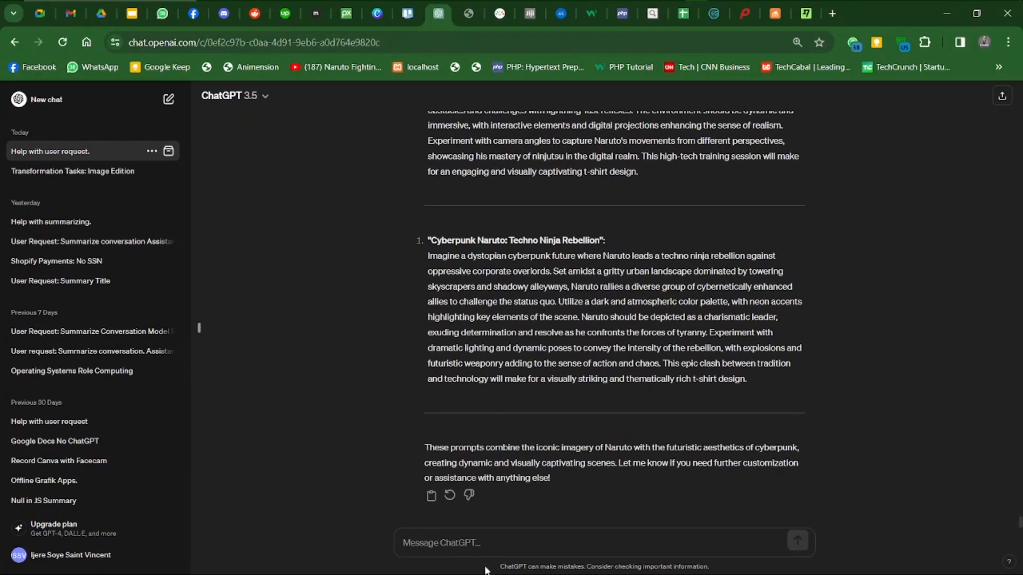
pyautogui.click(445, 551)
pyautogui.hotkey('ctrl', 'v')
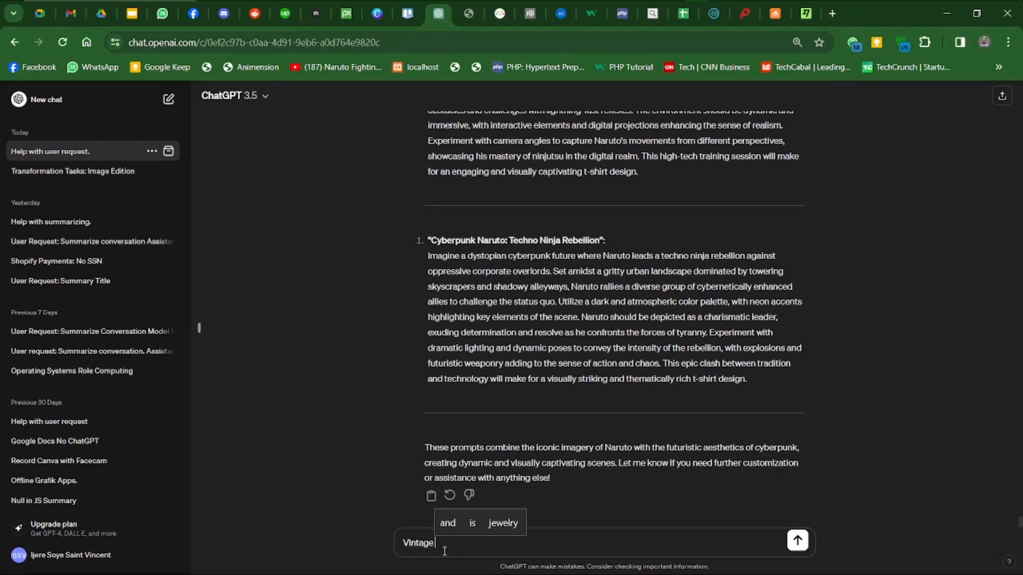
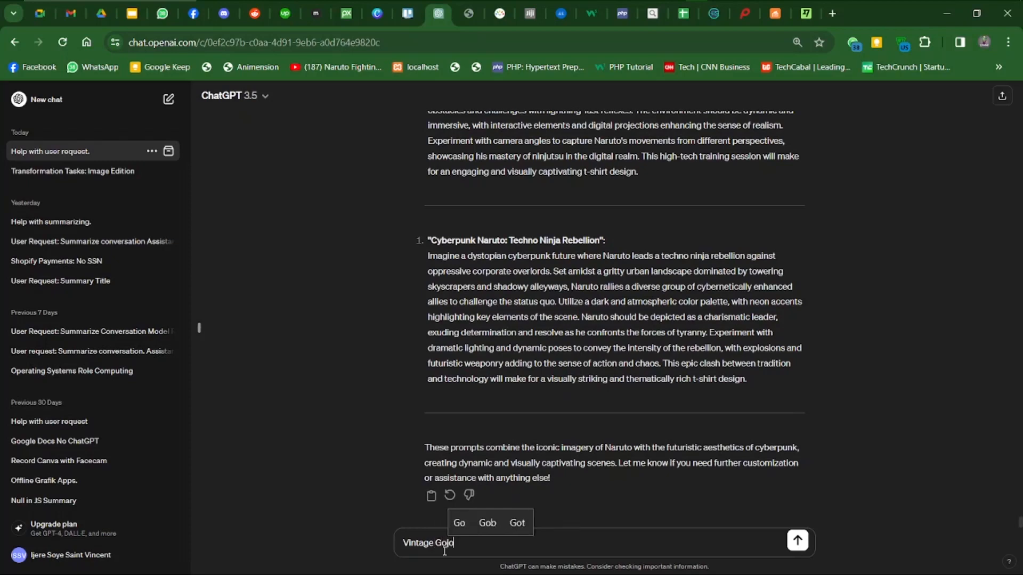
pyautogui.write('jo')
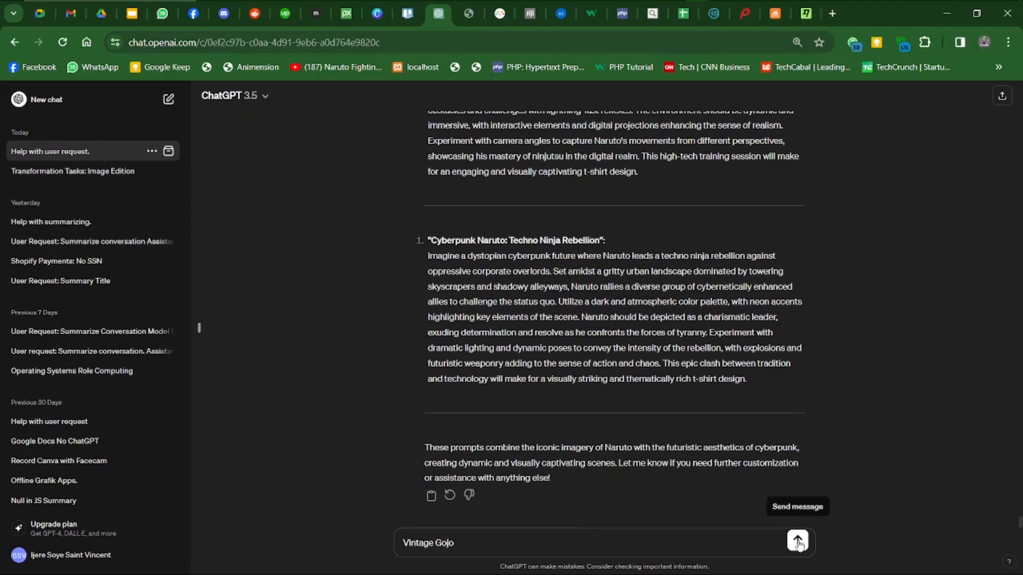
pyautogui.click(797, 541)
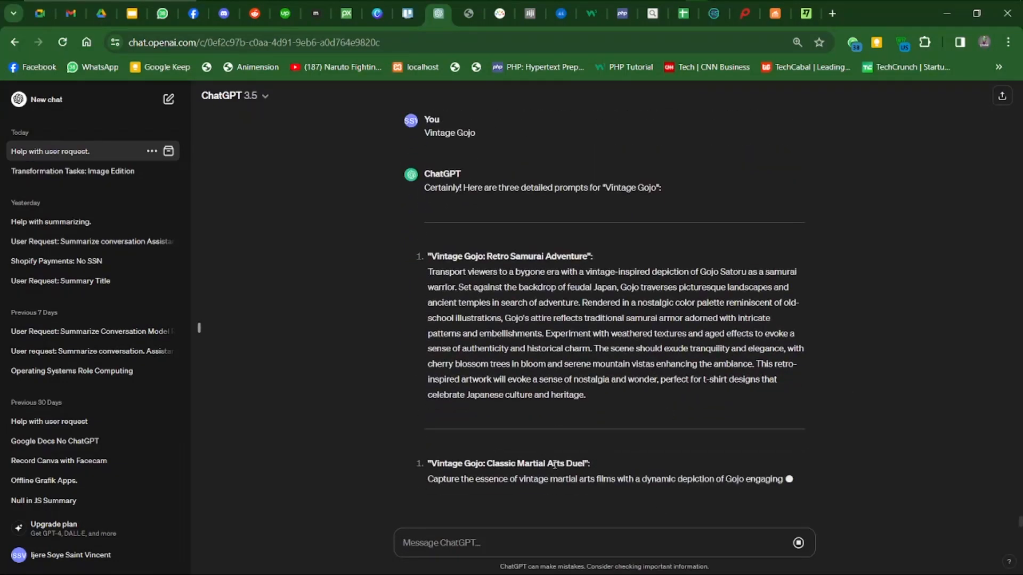
# - Copy the full description text of the "Vintage Gojo: Retro Samurai Adventure" prompt from the reply
pyautogui.scroll(1, 634, 215)
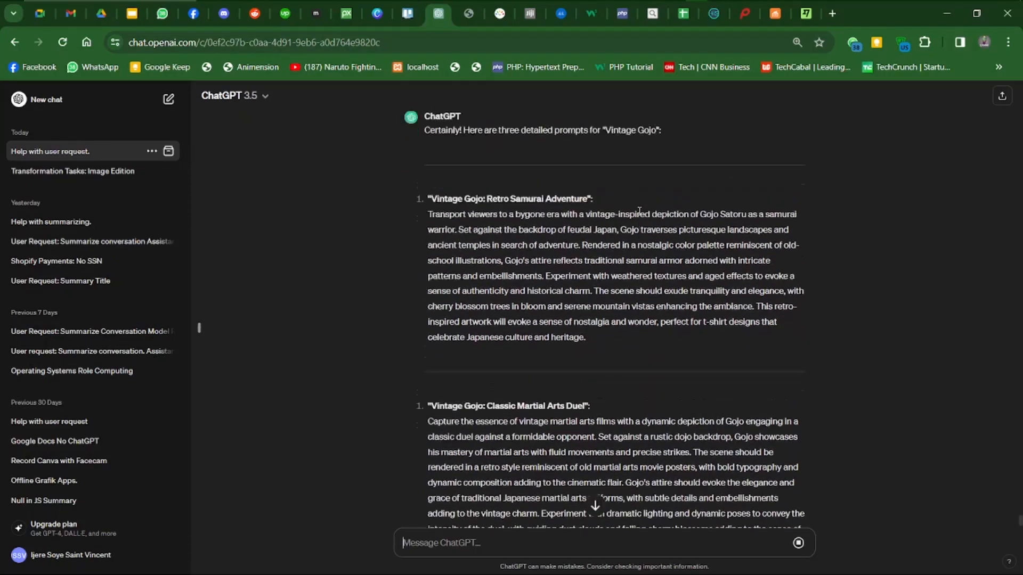
pyautogui.scroll(-1, 640, 214)
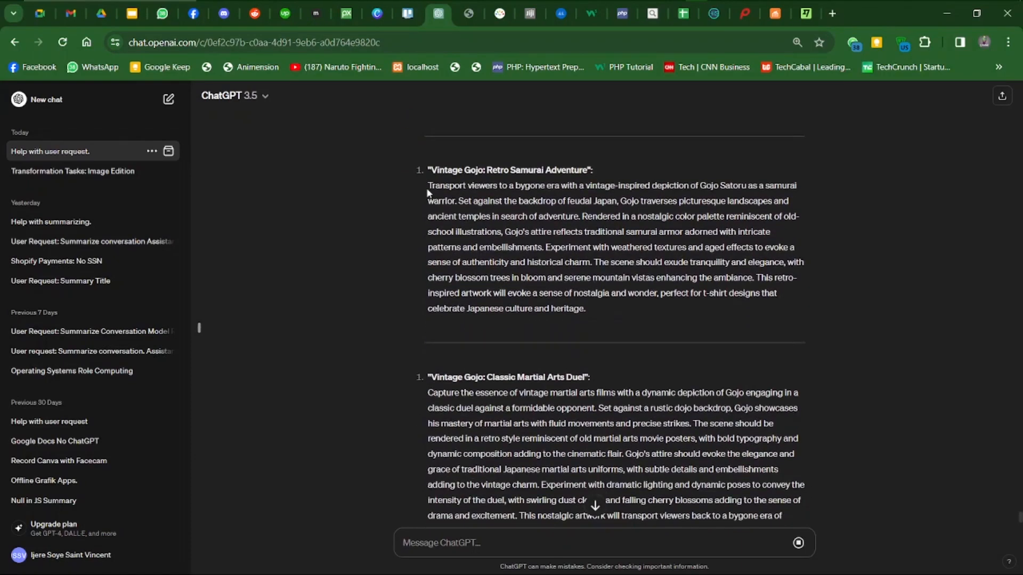
pyautogui.moveTo(428, 192); pyautogui.dragTo(599, 310)
pyautogui.hotkey('ctrl', 'c')
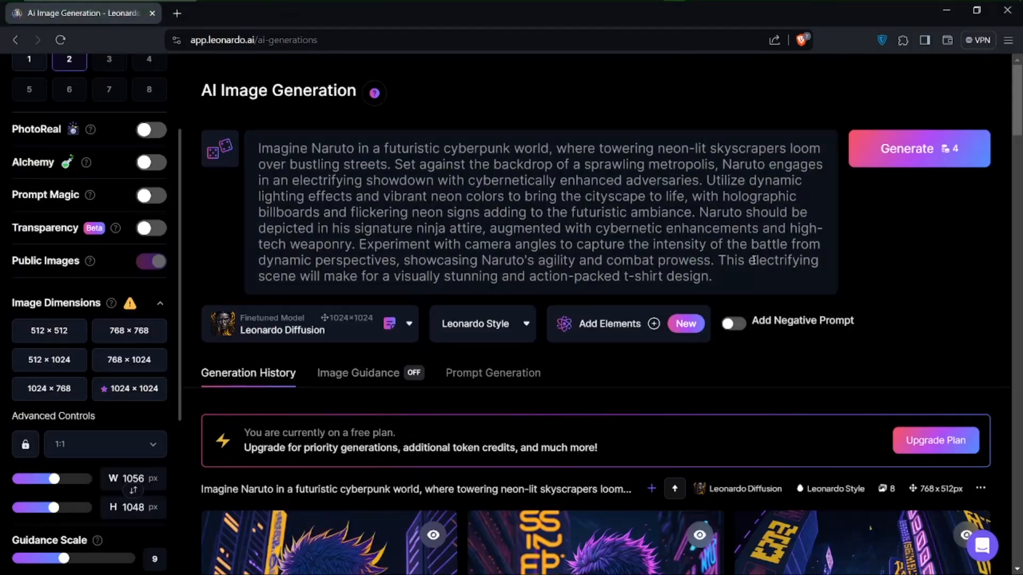
# - In Leonardo.Ai, replace the Naruto prompt with the copied Retro Samurai Adventure description and generate images from it
pyautogui.moveTo(733, 276); pyautogui.dragTo(202, 152)
pyautogui.press('BackSpace')
pyautogui.hotkey('ctrl', 'v')
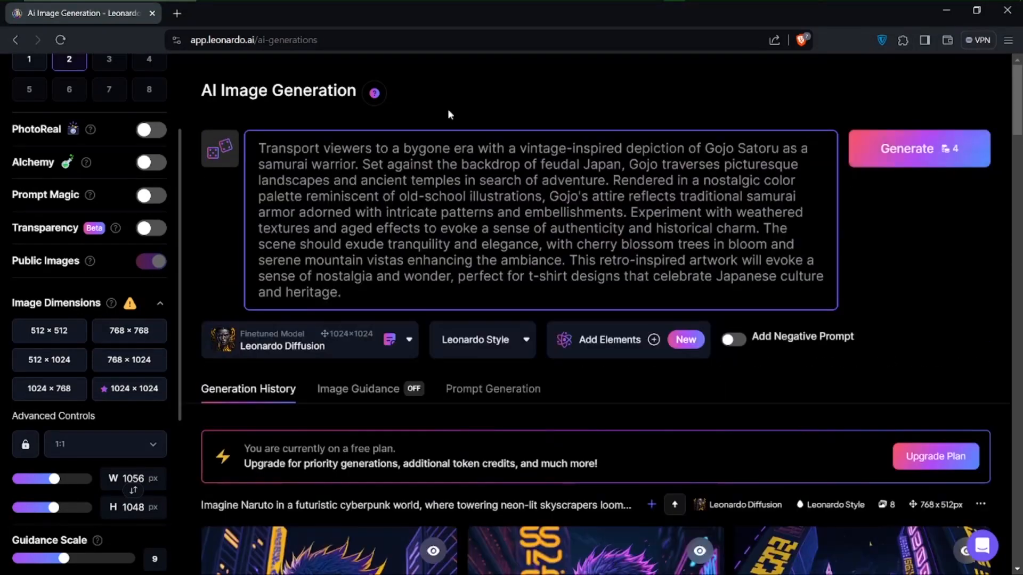
pyautogui.click(936, 150)
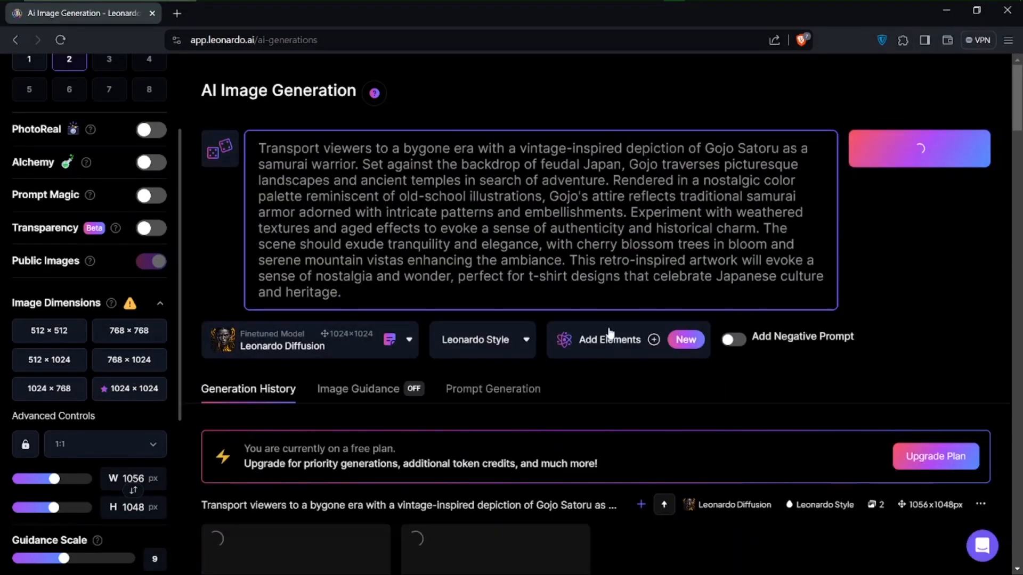
# - Examine the cyberpunk Naruto images and the new vintage Gojo samurai images in the generation history
pyautogui.scroll(-6, 711, 450)
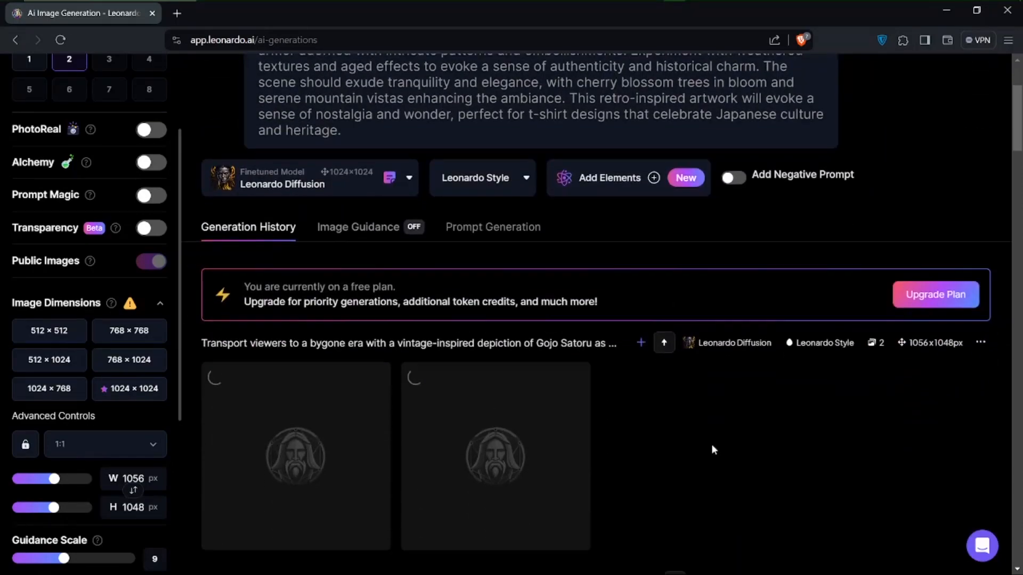
pyautogui.scroll(4, 711, 449)
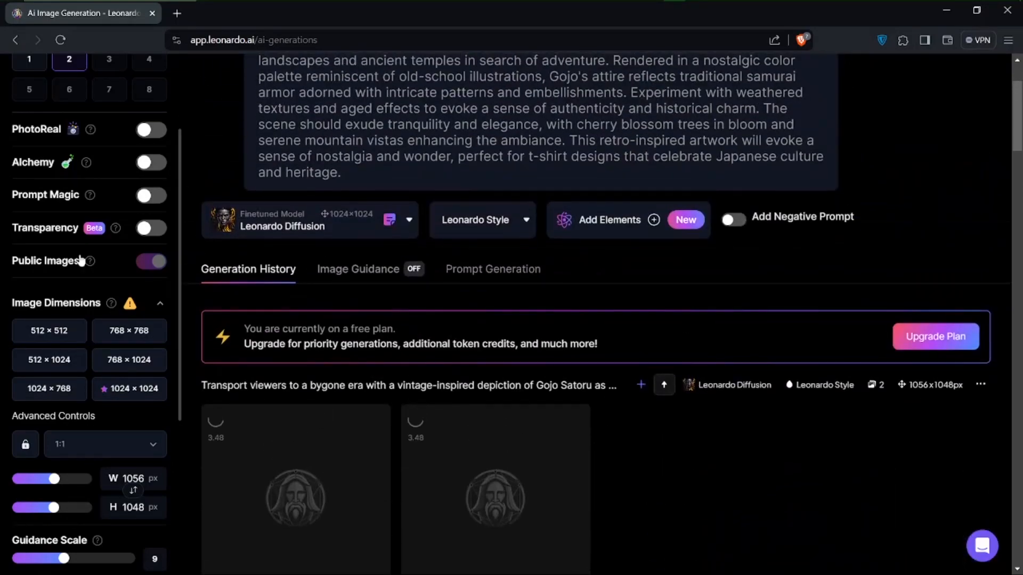
pyautogui.scroll(3, 79, 254)
pyautogui.scroll(-8, 268, 397)
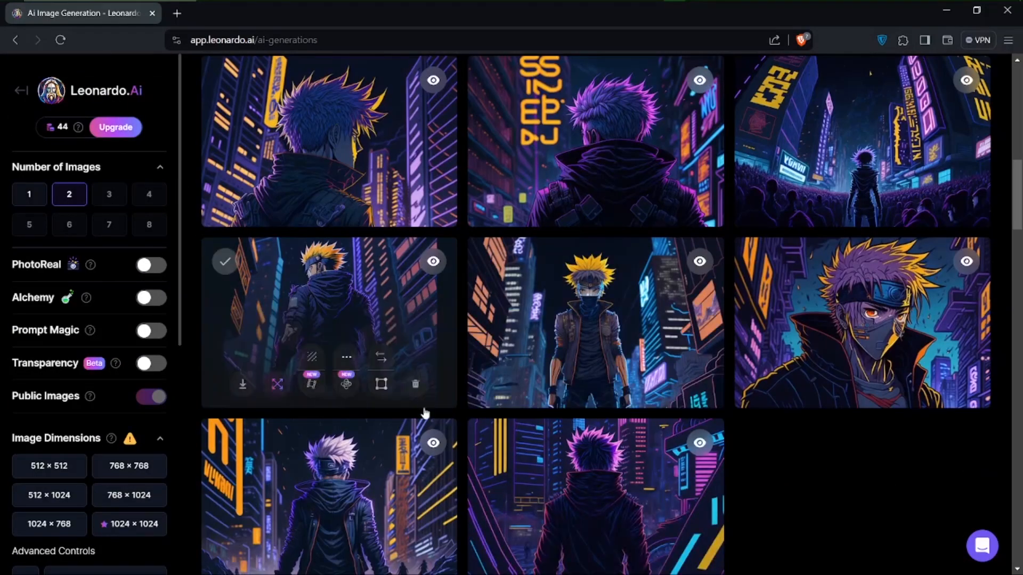
pyautogui.scroll(-2, 601, 523)
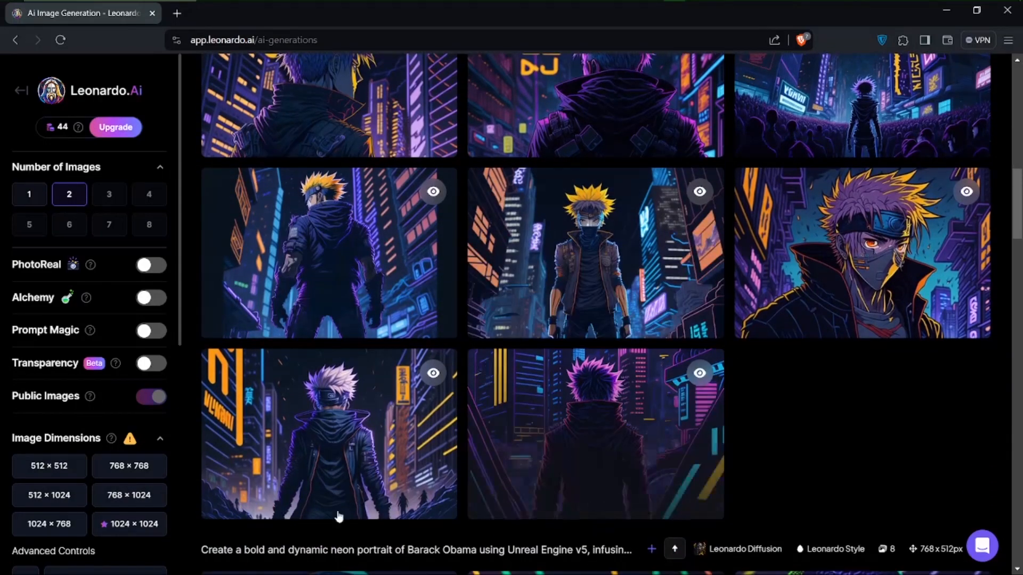
pyautogui.scroll(3, 636, 392)
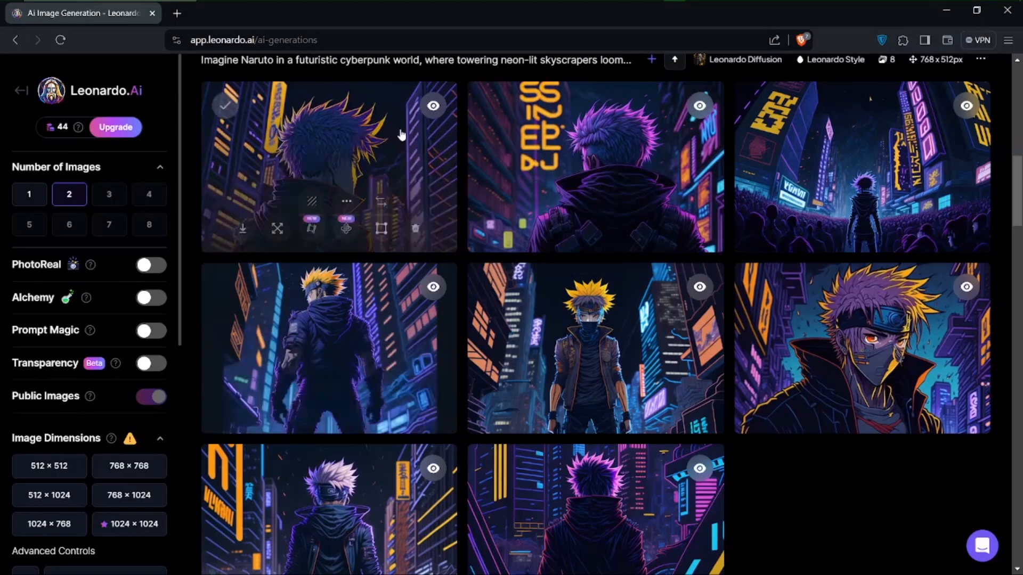
pyautogui.scroll(-3, 344, 495)
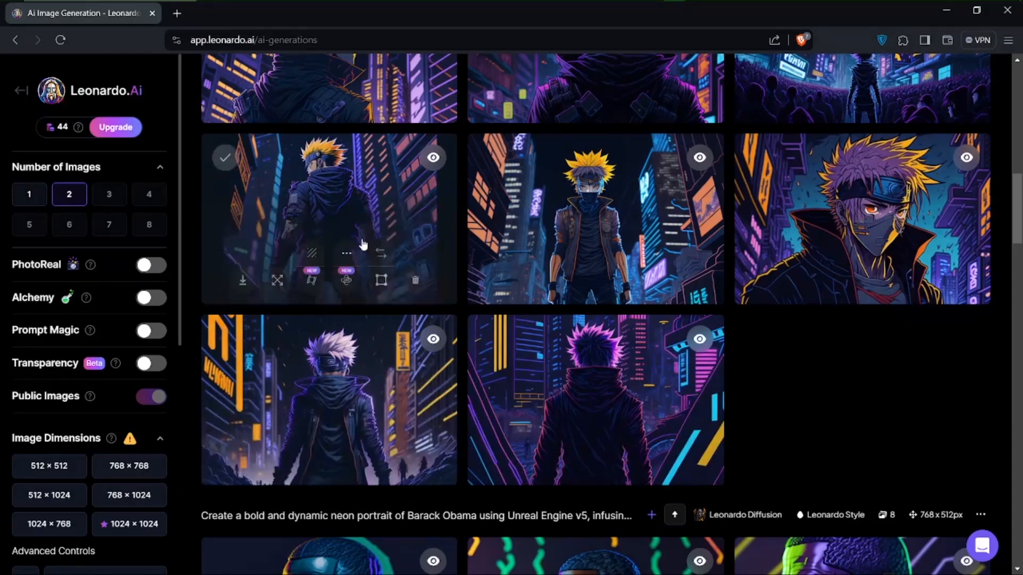
pyautogui.scroll(1, 362, 244)
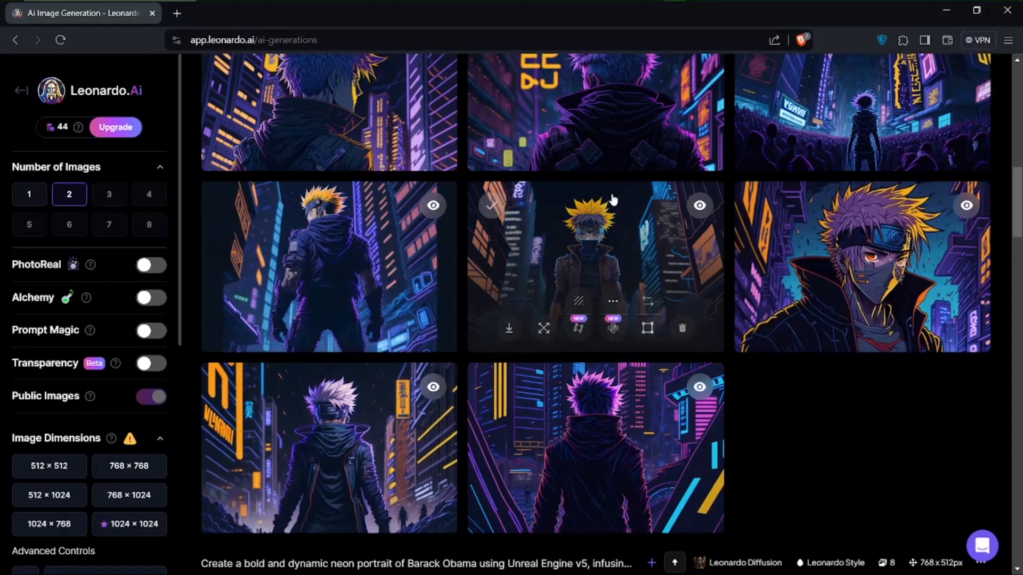
pyautogui.scroll(2, 746, 267)
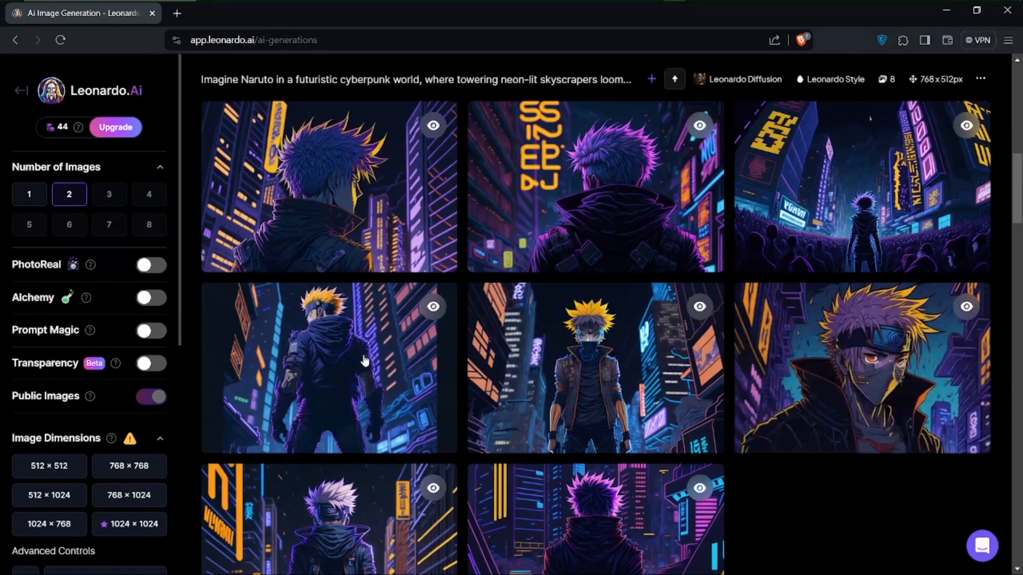
pyautogui.scroll(6, 409, 318)
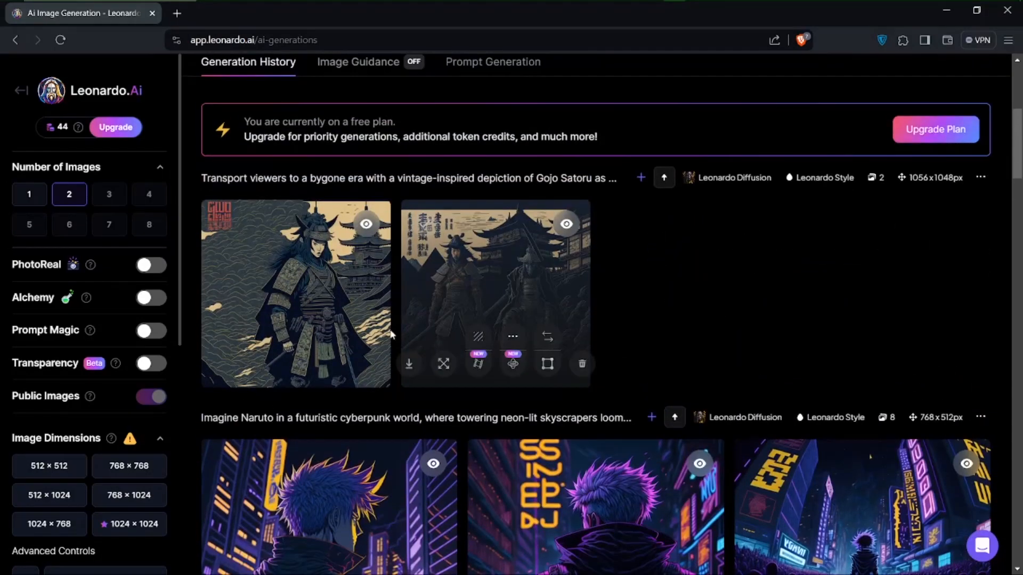
pyautogui.scroll(1, 302, 454)
pyautogui.scroll(1, 301, 452)
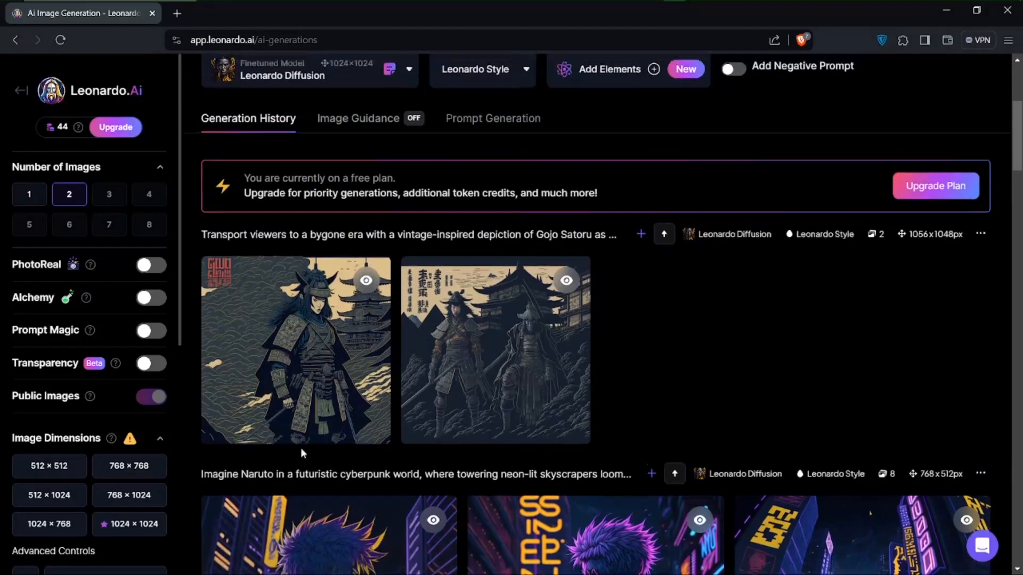
pyautogui.scroll(-1, 302, 451)
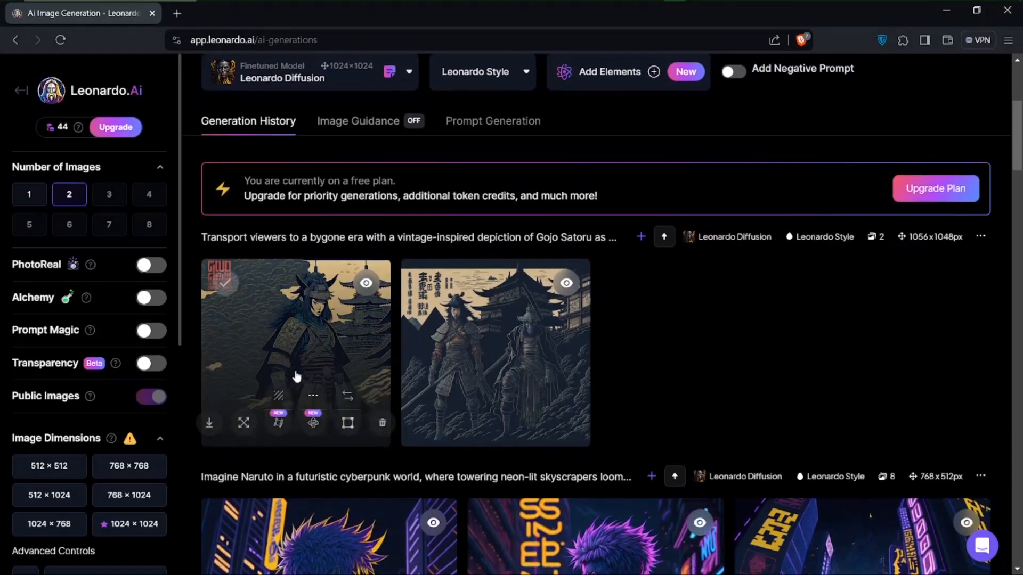
pyautogui.scroll(1, 305, 373)
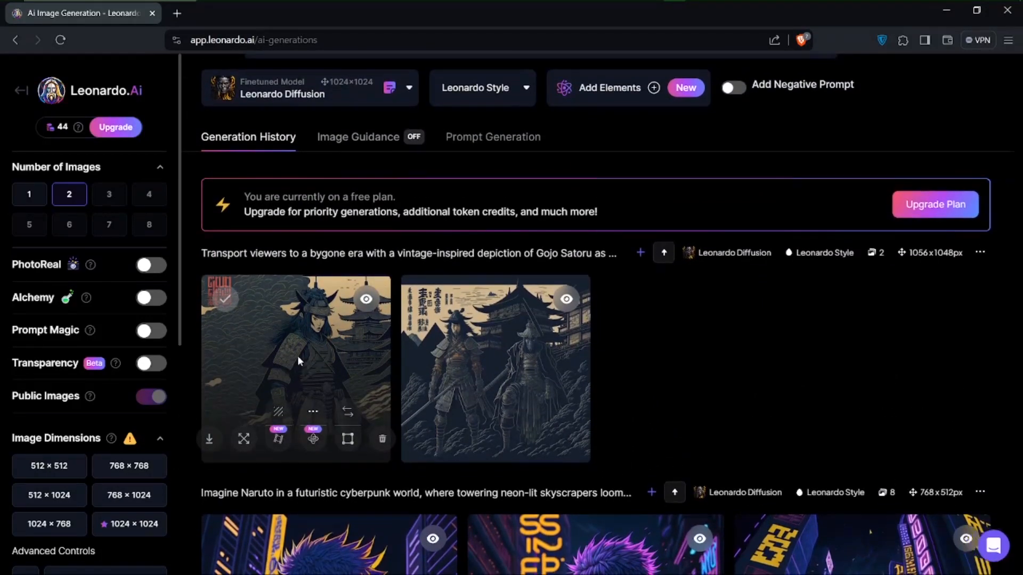
pyautogui.click(298, 356)
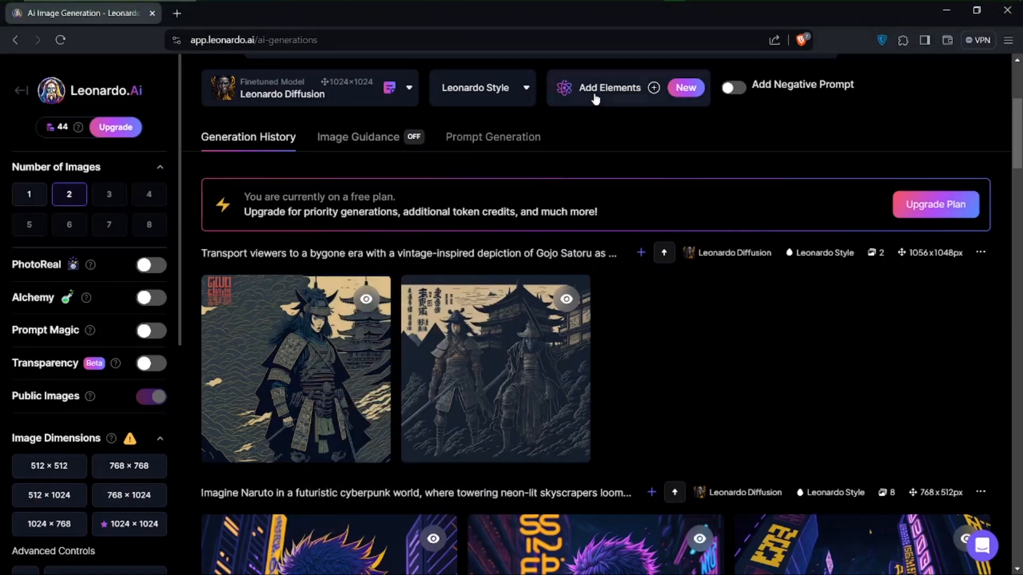
# - Switch back to ChatGPT and send "Vintage Simpsons" as a new message in the same chat
pyautogui.moveTo(735, 5)
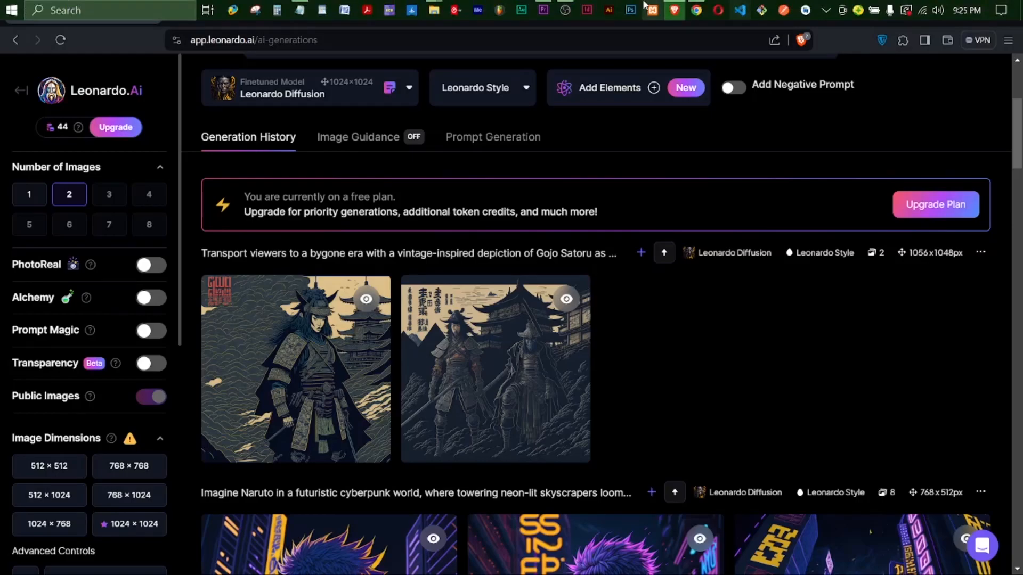
pyautogui.click(697, 8)
pyautogui.click(491, 348)
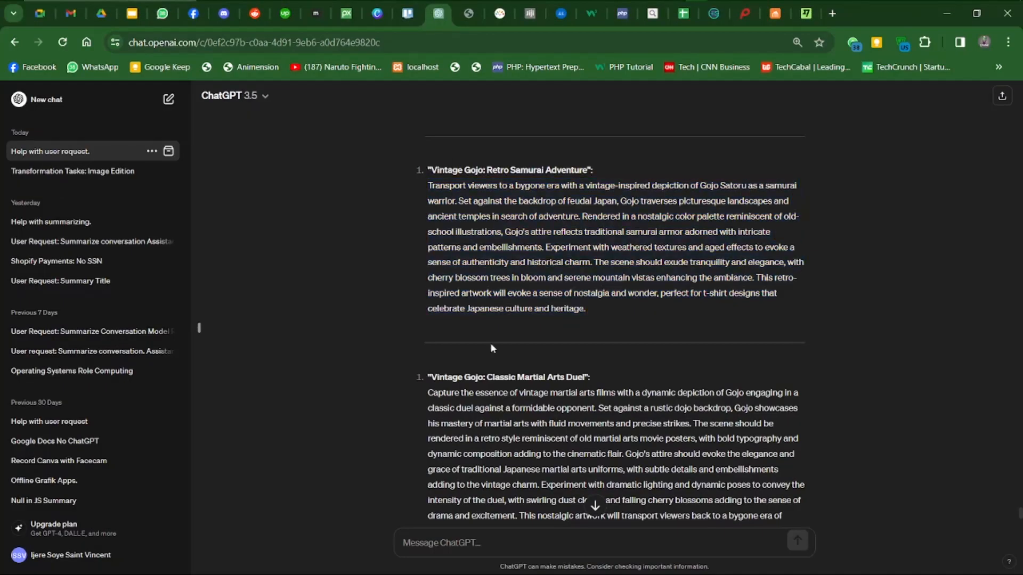
pyautogui.scroll(-1, 492, 349)
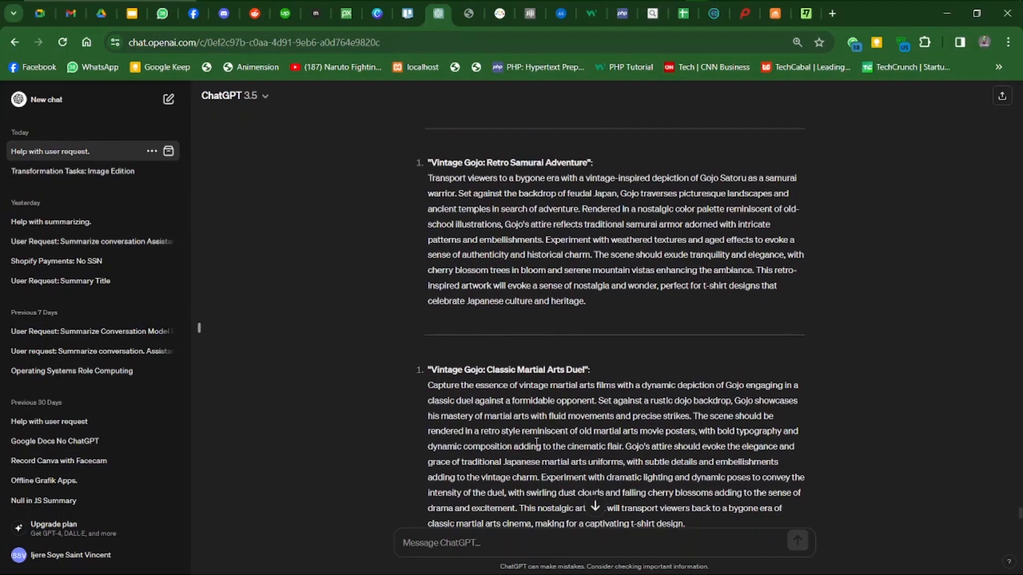
pyautogui.scroll(-6, 592, 504)
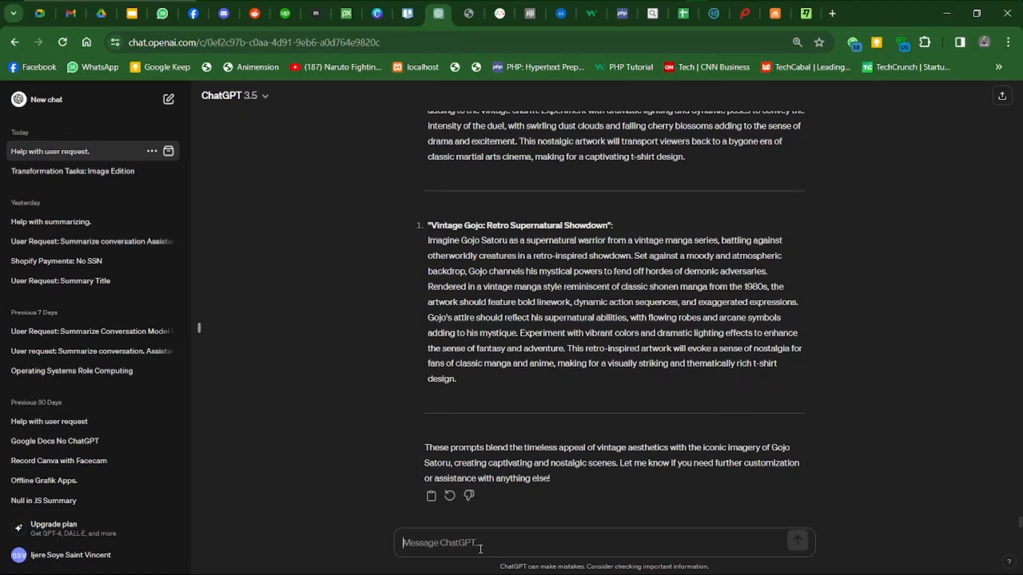
pyautogui.write('Vintage')
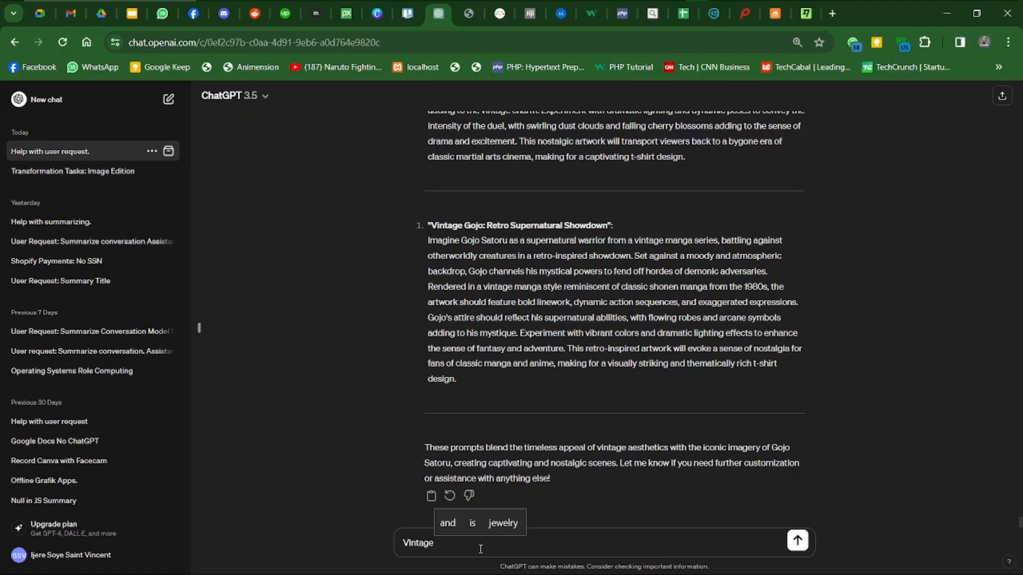
pyautogui.write('S')
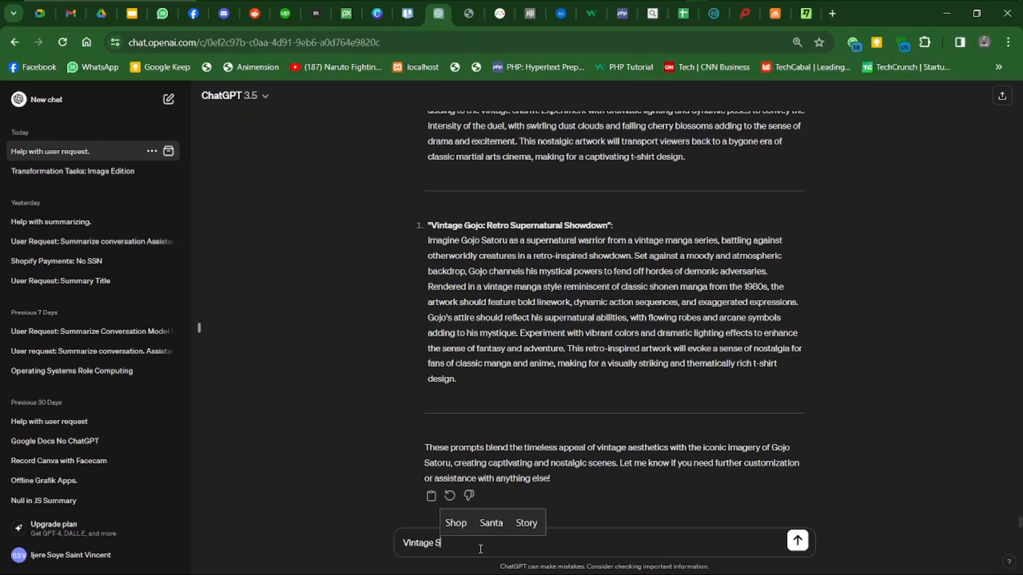
pyautogui.write('im')
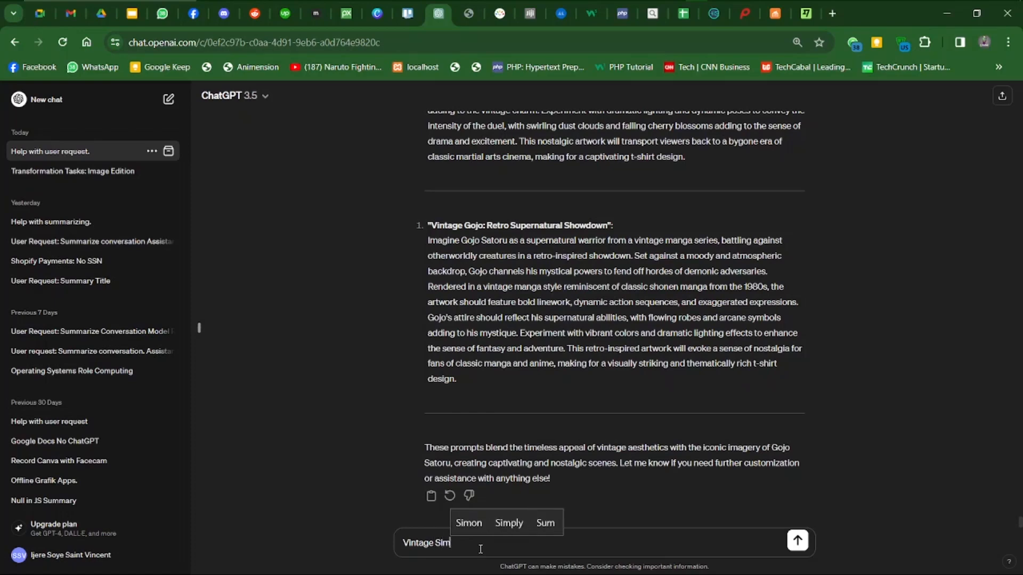
pyautogui.write('pson')
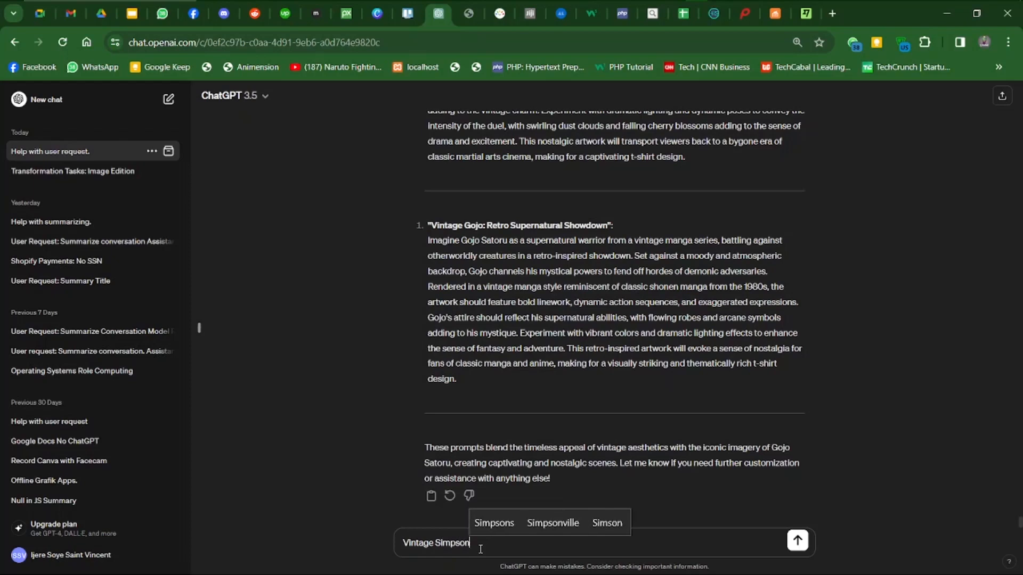
pyautogui.click(496, 523)
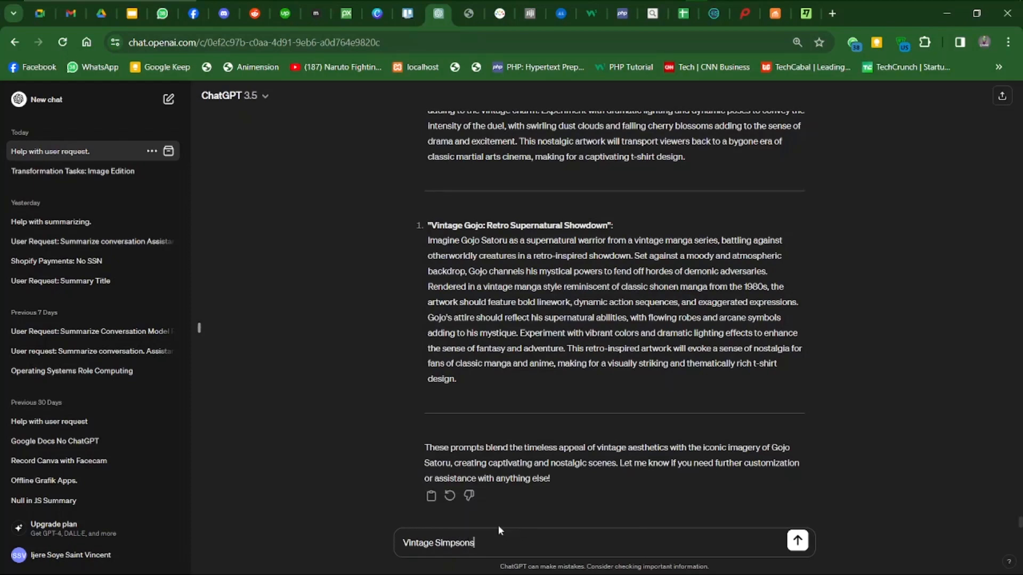
pyautogui.click(796, 541)
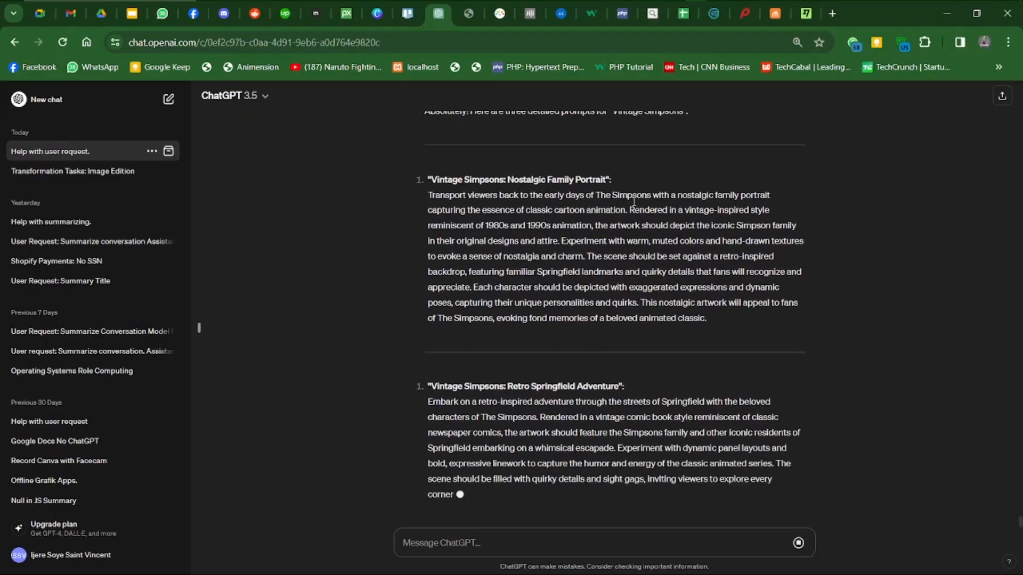
# - Review the list of 10 t-shirt keywords and the earlier Vintage Gojo prompts in the conversation
pyautogui.scroll(10, 500, 254)
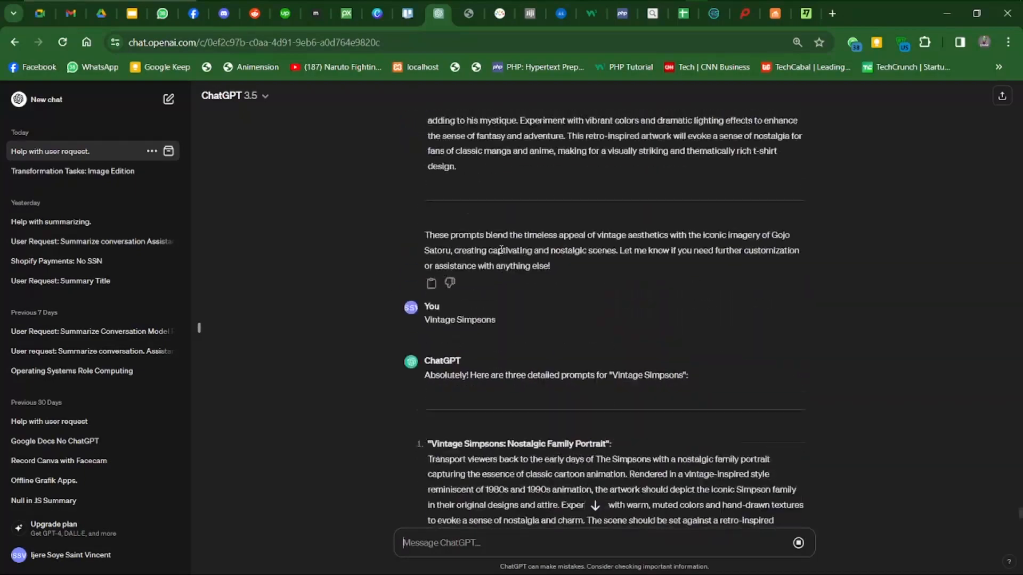
pyautogui.scroll(15, 500, 254)
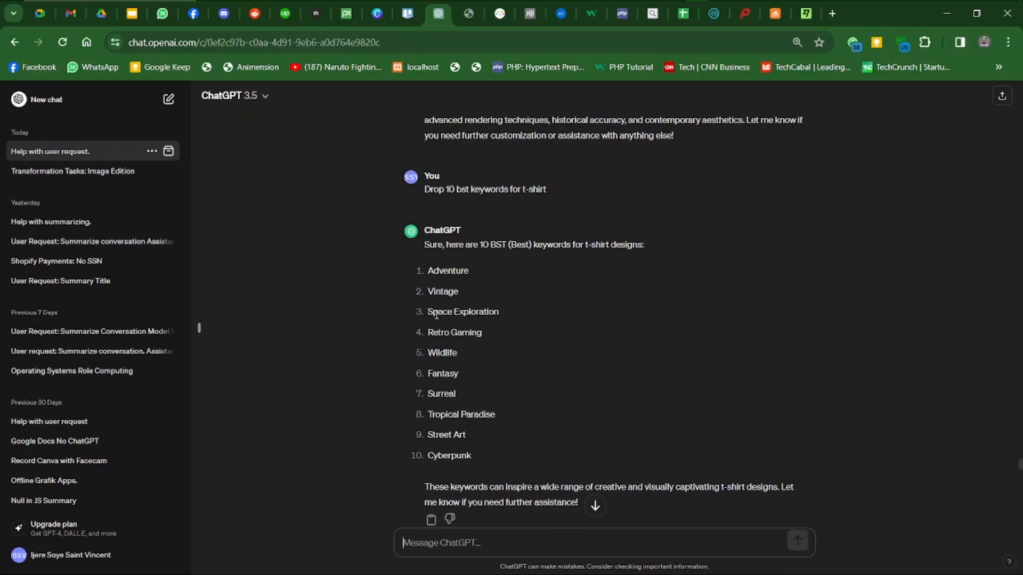
pyautogui.moveTo(428, 312); pyautogui.dragTo(467, 311)
pyautogui.click(436, 330)
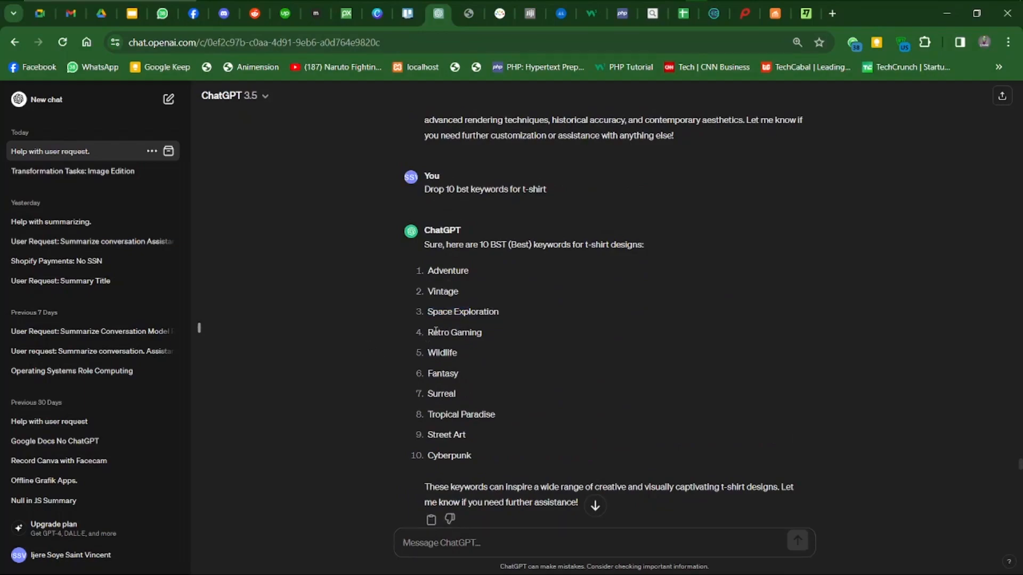
pyautogui.scroll(15, 530, 441)
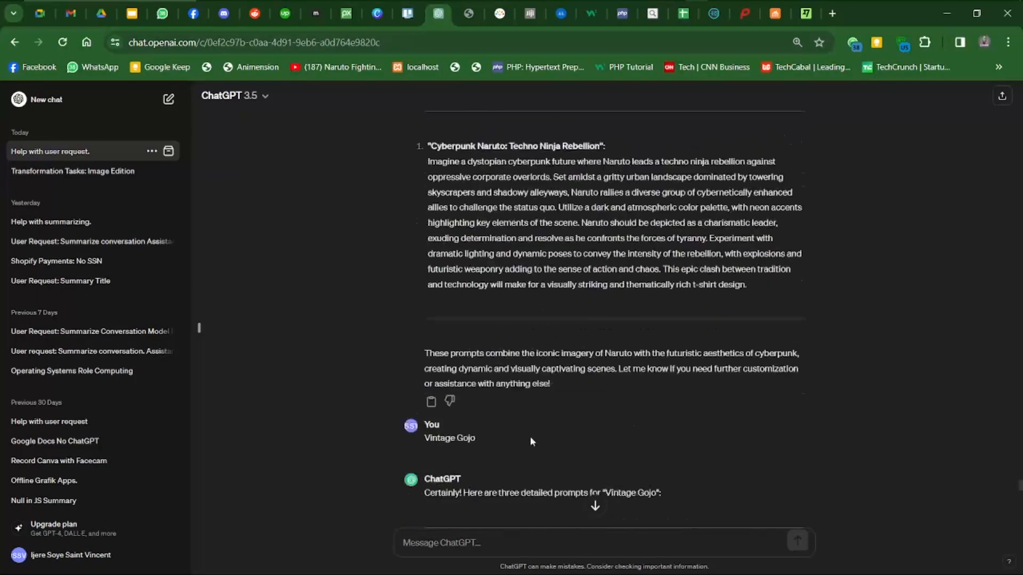
pyautogui.scroll(2, 531, 441)
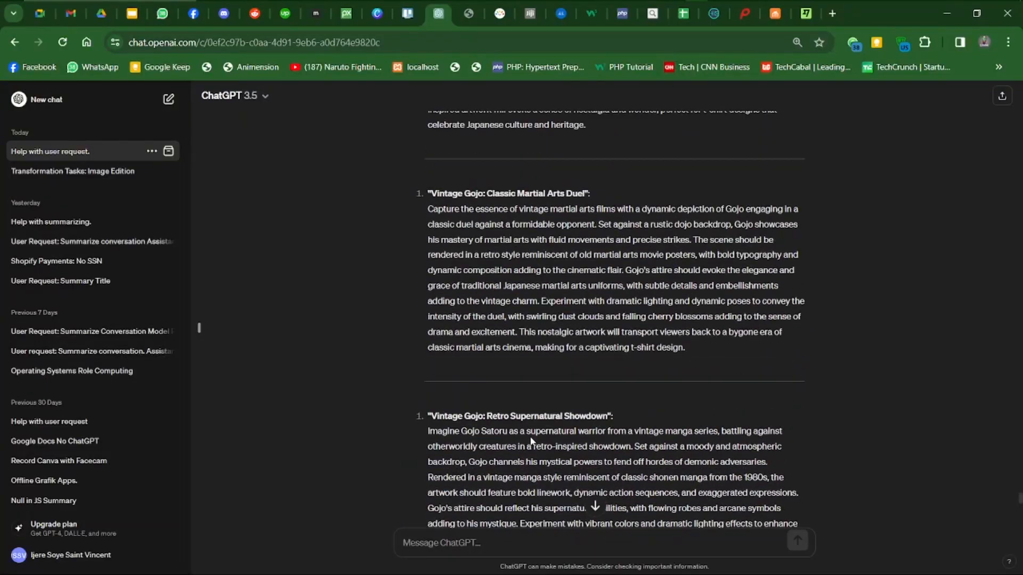
pyautogui.scroll(-2, 505, 425)
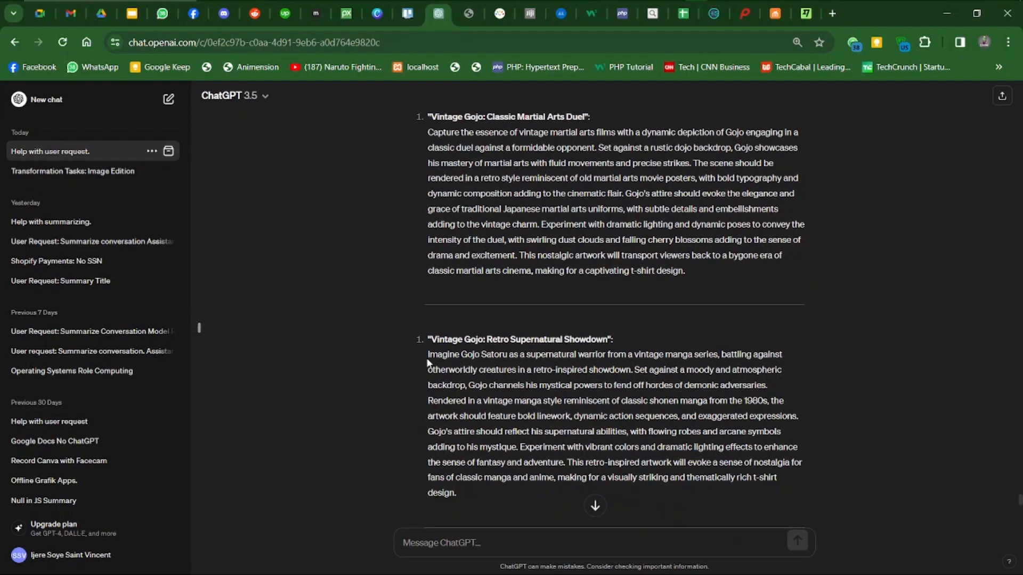
# - Look through the Vintage Simpsons prompts and copy the full description text of "Vintage Simpsons: Nostalgic Family Portrait"
pyautogui.scroll(-10, 587, 288)
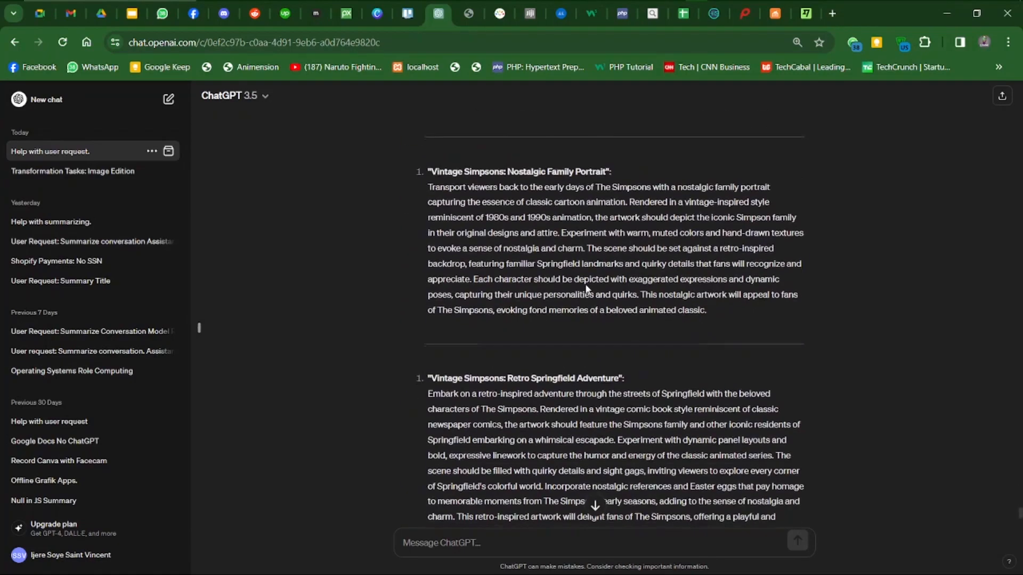
pyautogui.scroll(-10, 517, 255)
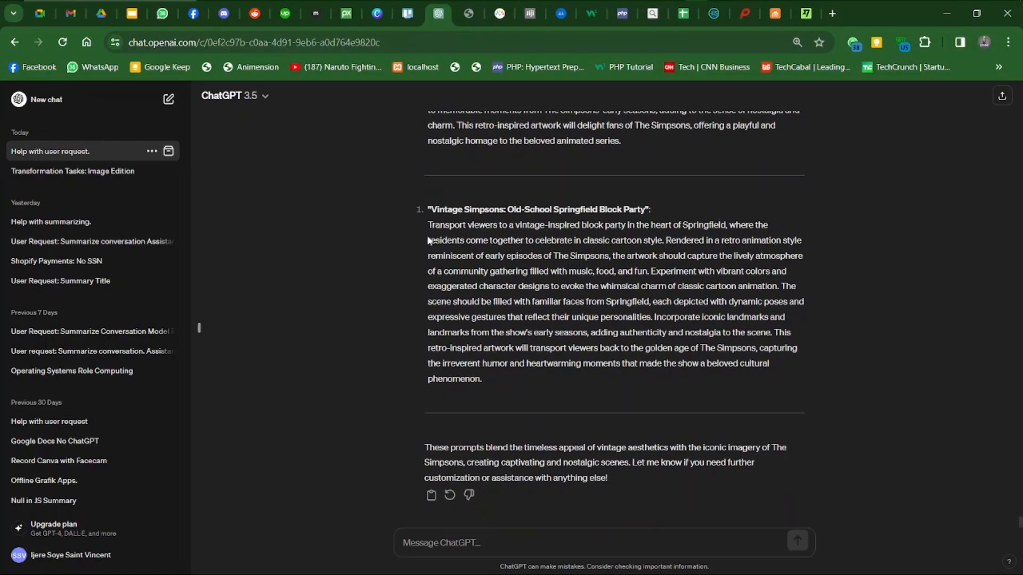
pyautogui.scroll(4, 551, 221)
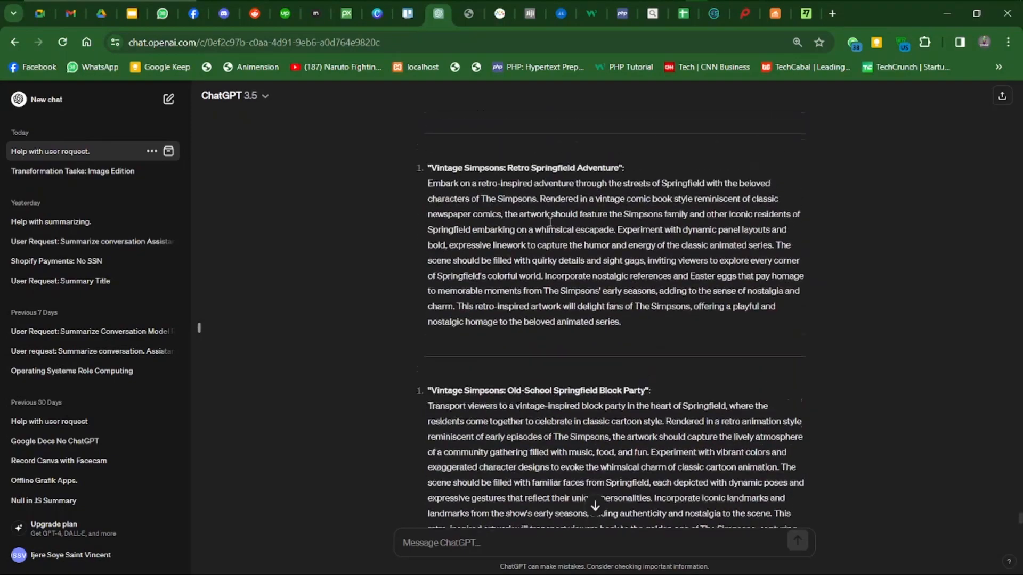
pyautogui.scroll(3, 453, 193)
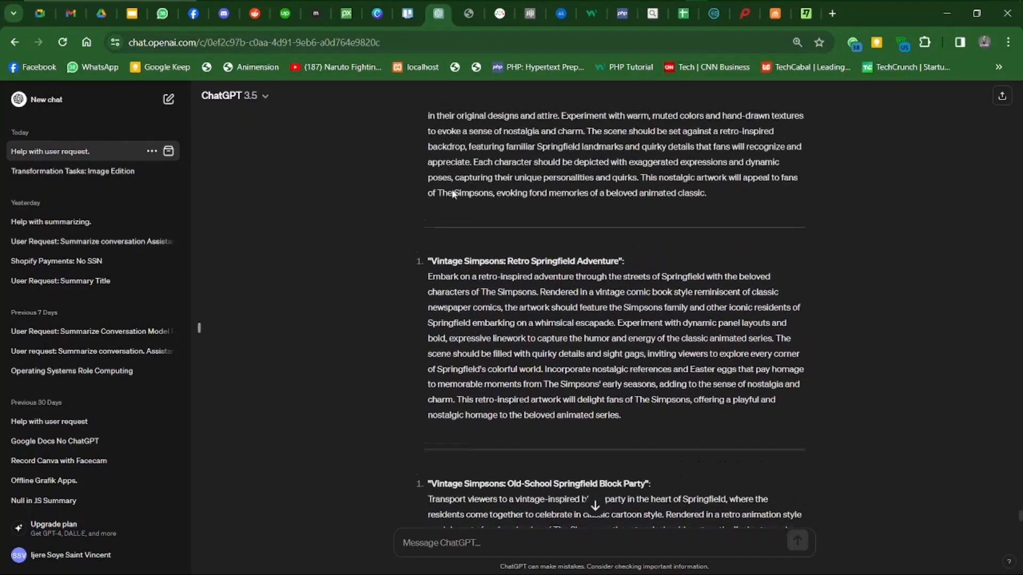
pyautogui.scroll(-3, 454, 192)
pyautogui.scroll(-3, 454, 189)
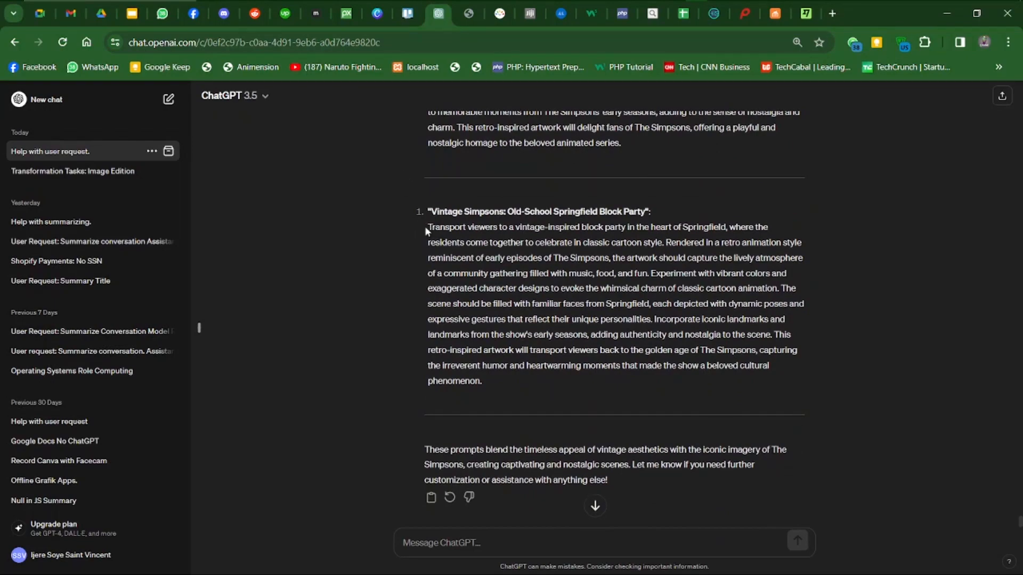
pyautogui.scroll(8, 426, 230)
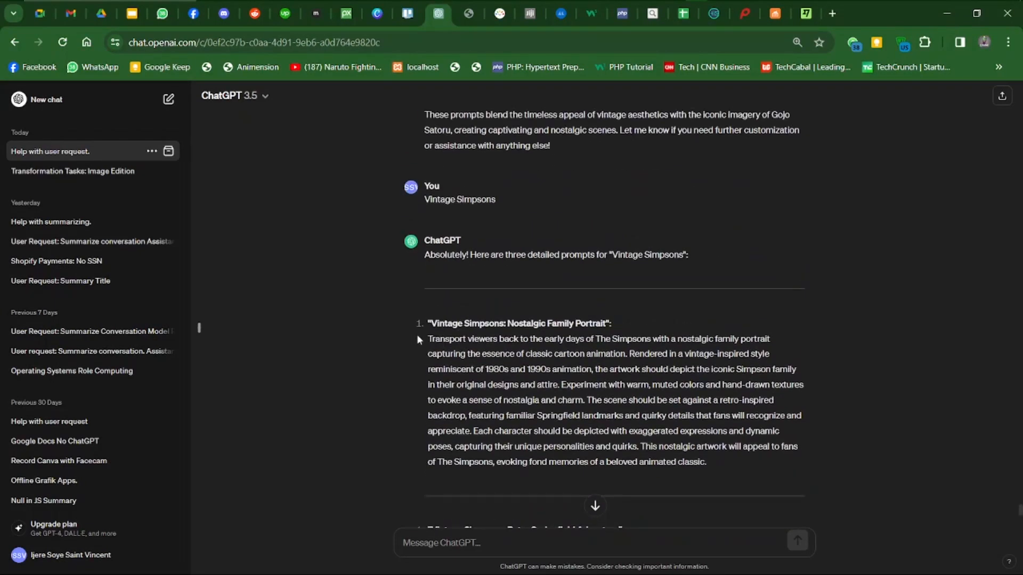
pyautogui.moveTo(417, 337); pyautogui.dragTo(514, 375)
pyautogui.click(591, 327)
pyautogui.moveTo(430, 343); pyautogui.dragTo(740, 471)
pyautogui.hotkey('ctrl', 'c')
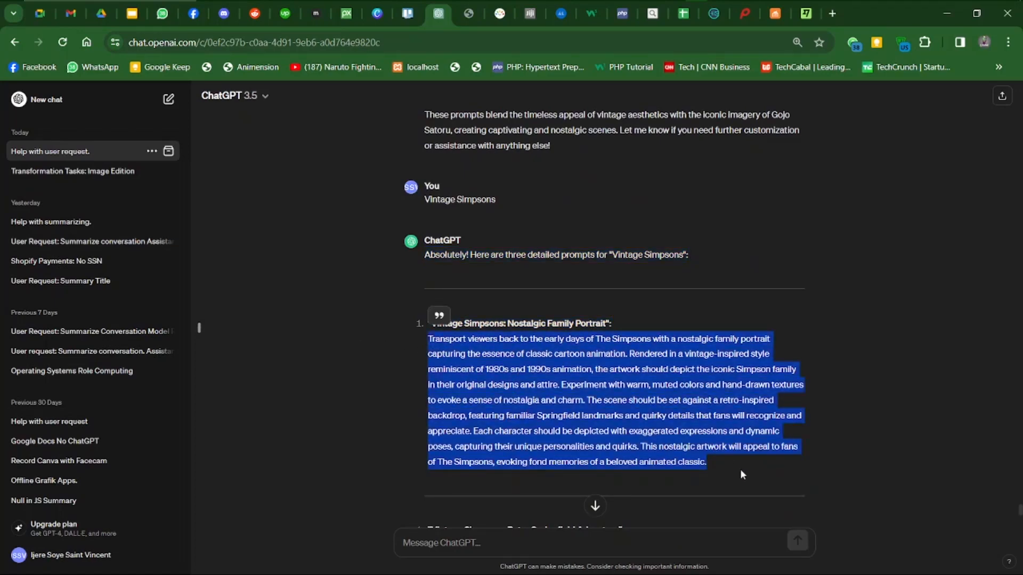
# - In Leonardo.Ai, replace the Gojo samurai prompt with the copied Nostalgic Family Portrait description and generate images from it
pyautogui.click(675, 11)
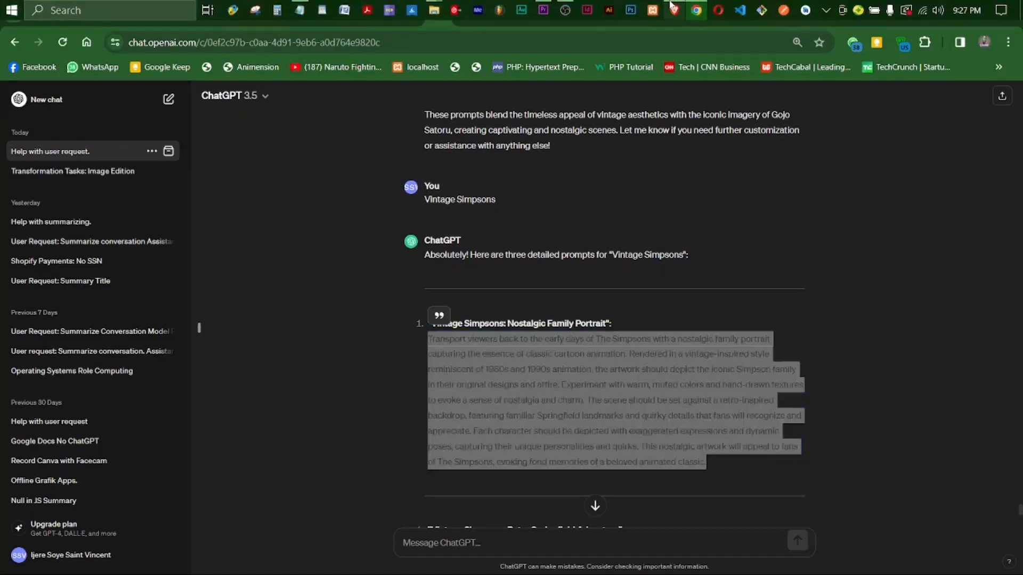
pyautogui.scroll(5, 688, 218)
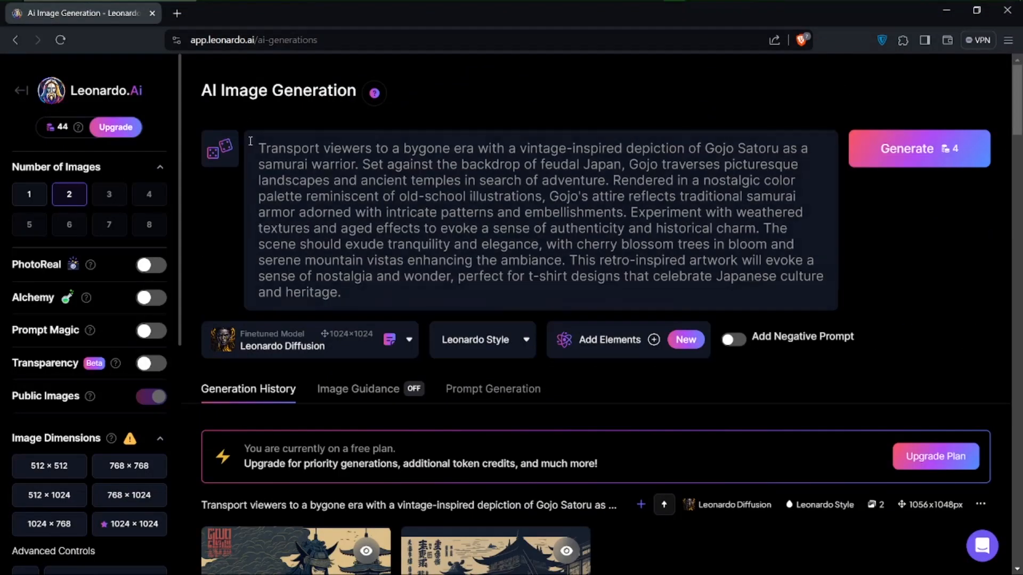
pyautogui.moveTo(255, 152); pyautogui.dragTo(677, 298)
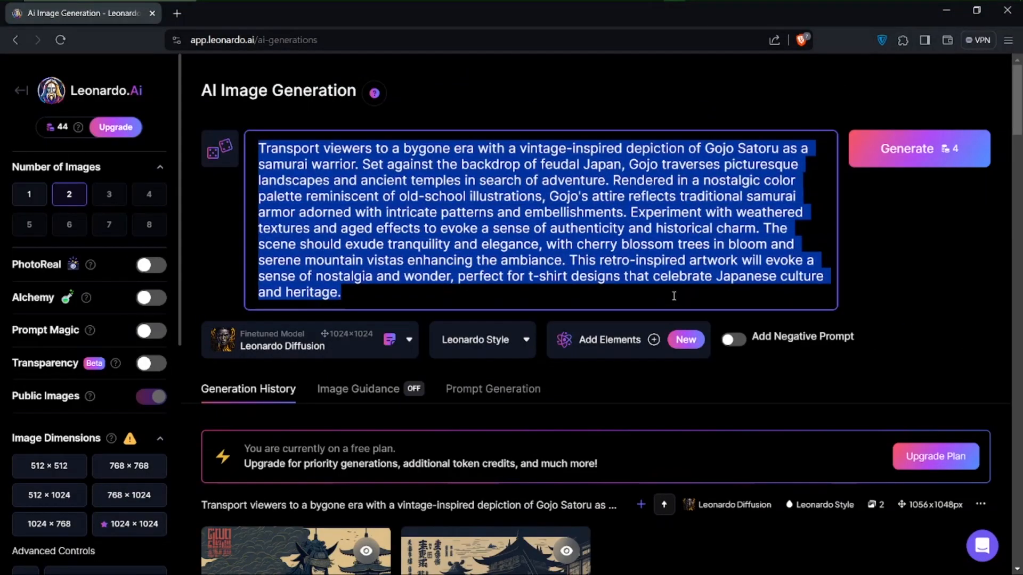
pyautogui.hotkey('ctrl', 'v')
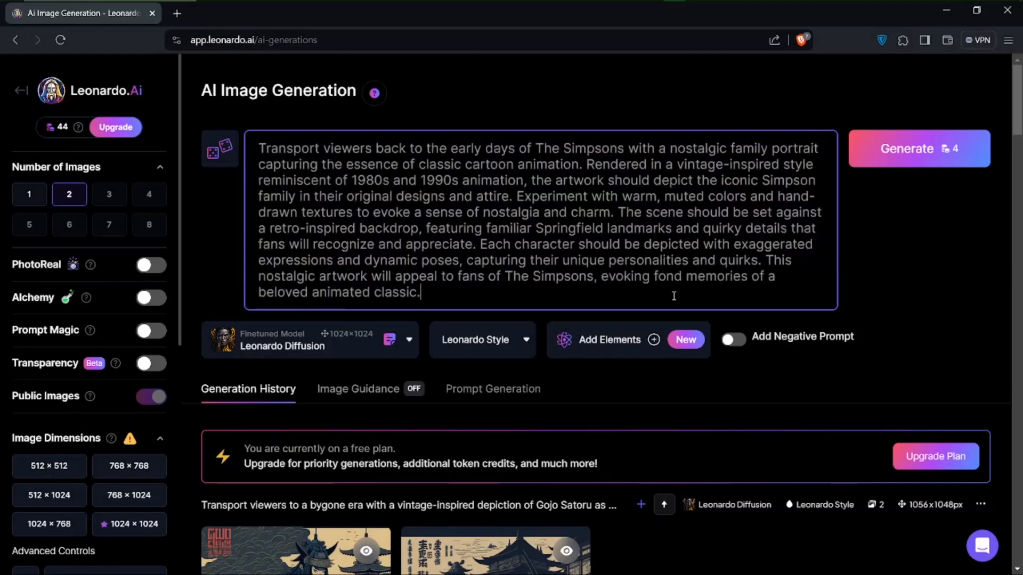
pyautogui.click(919, 149)
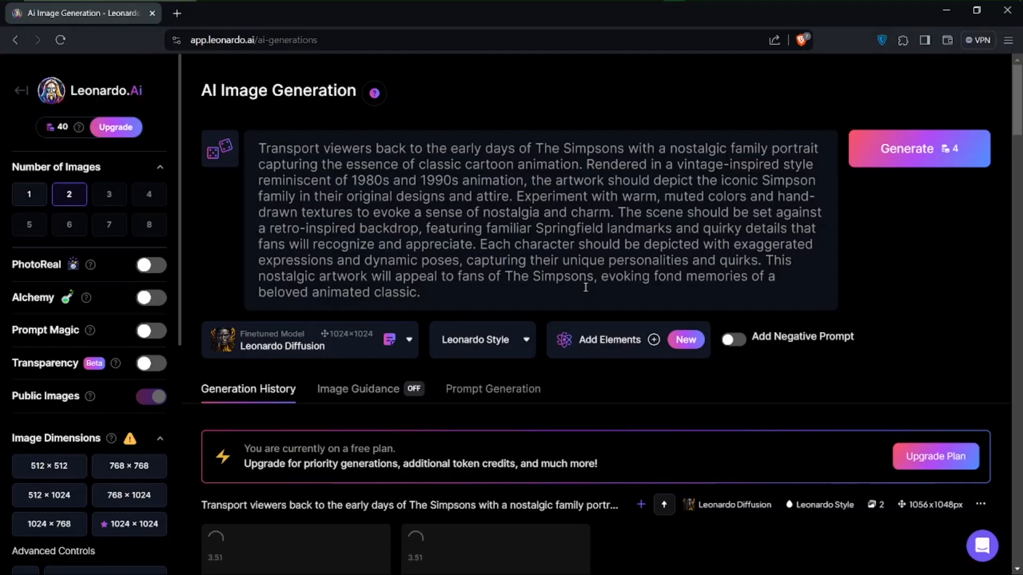
# - Examine the new Simpsons images in the generation history, viewing the family portrait in front of the car enlarged
pyautogui.scroll(-5, 517, 420)
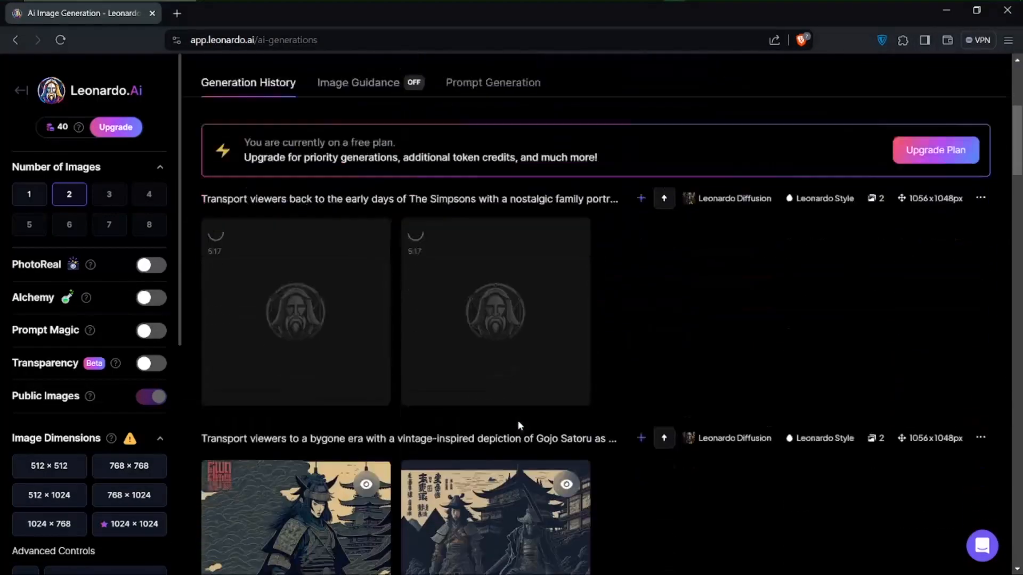
pyautogui.scroll(3, 517, 420)
pyautogui.scroll(-1, 618, 394)
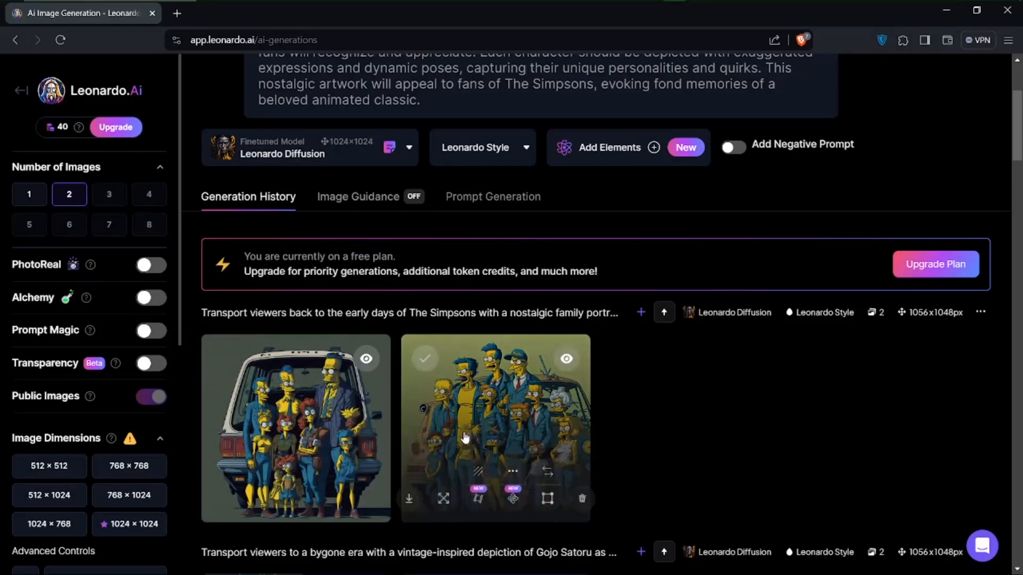
pyautogui.scroll(-1, 468, 434)
pyautogui.click(341, 341)
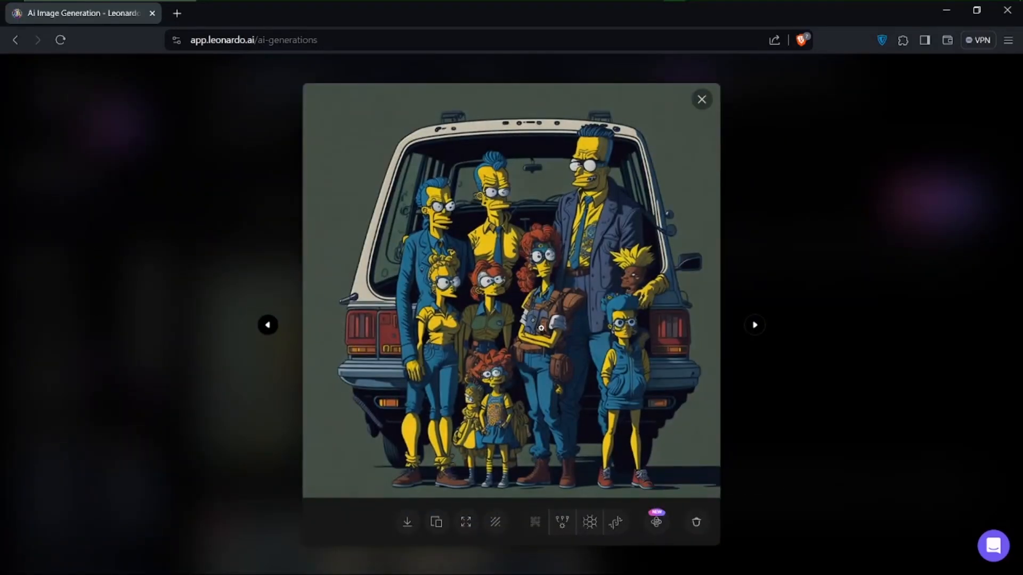
pyautogui.click(487, 205)
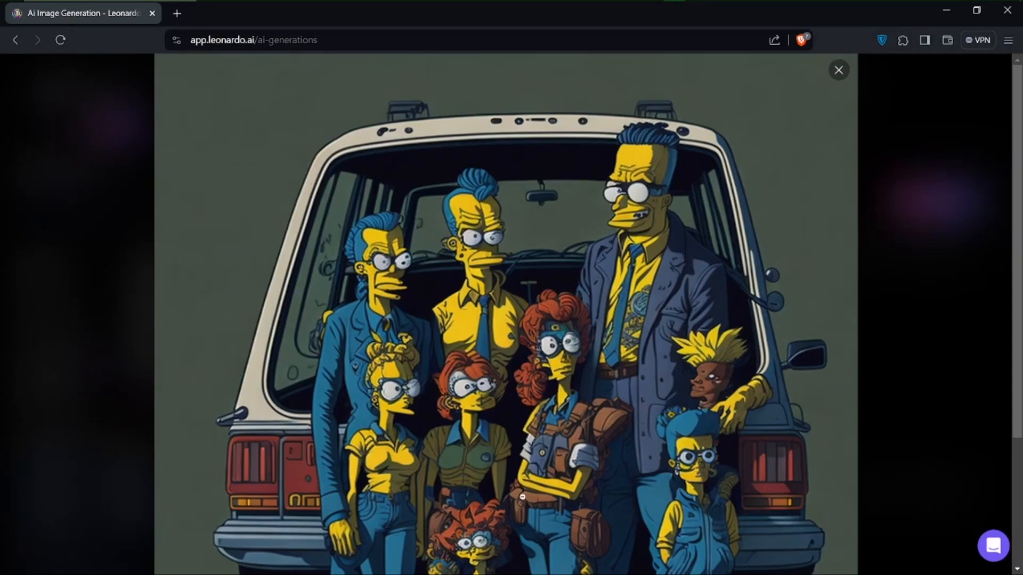
pyautogui.scroll(-2, 522, 497)
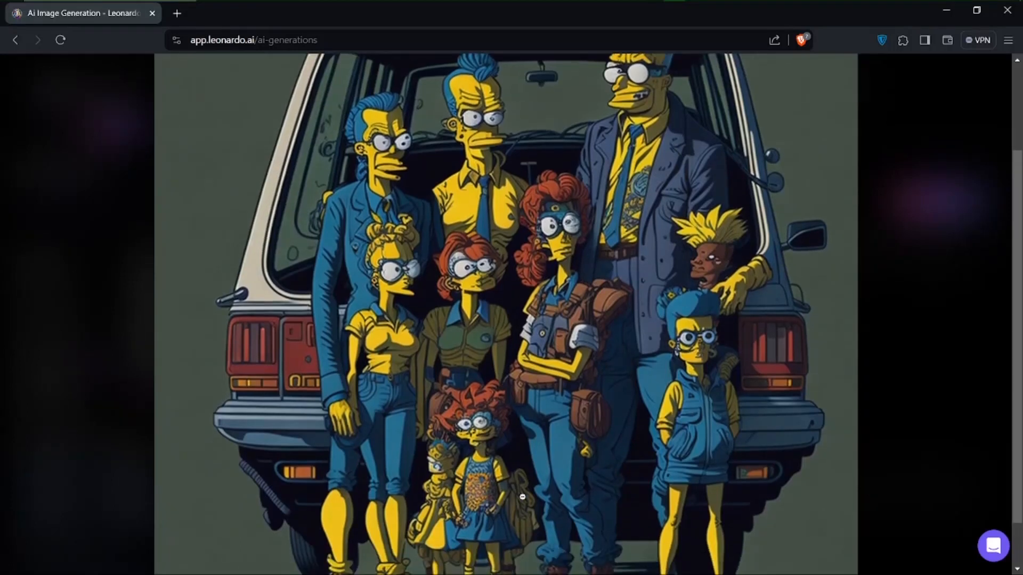
pyautogui.scroll(1, 522, 497)
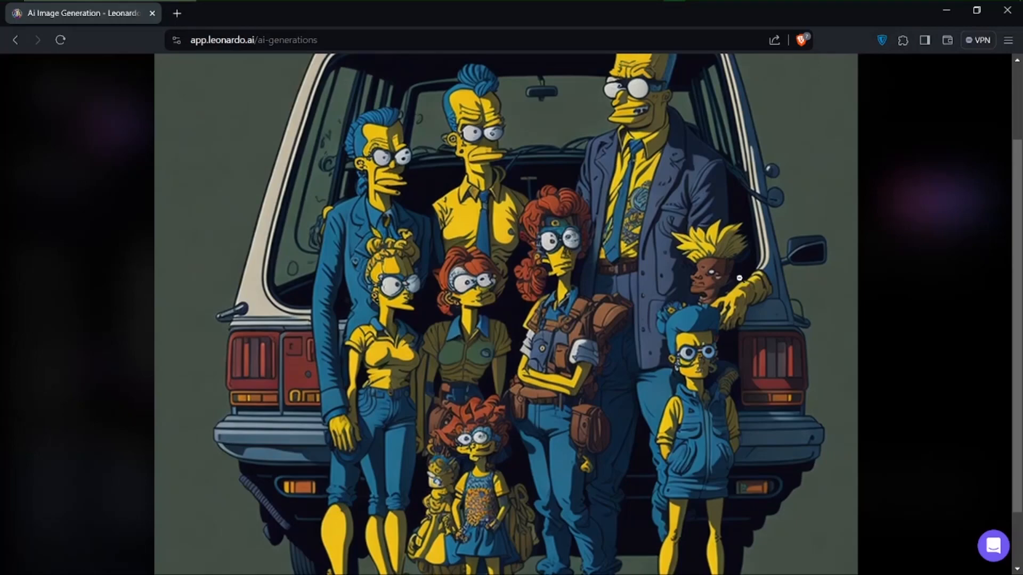
pyautogui.click(748, 287)
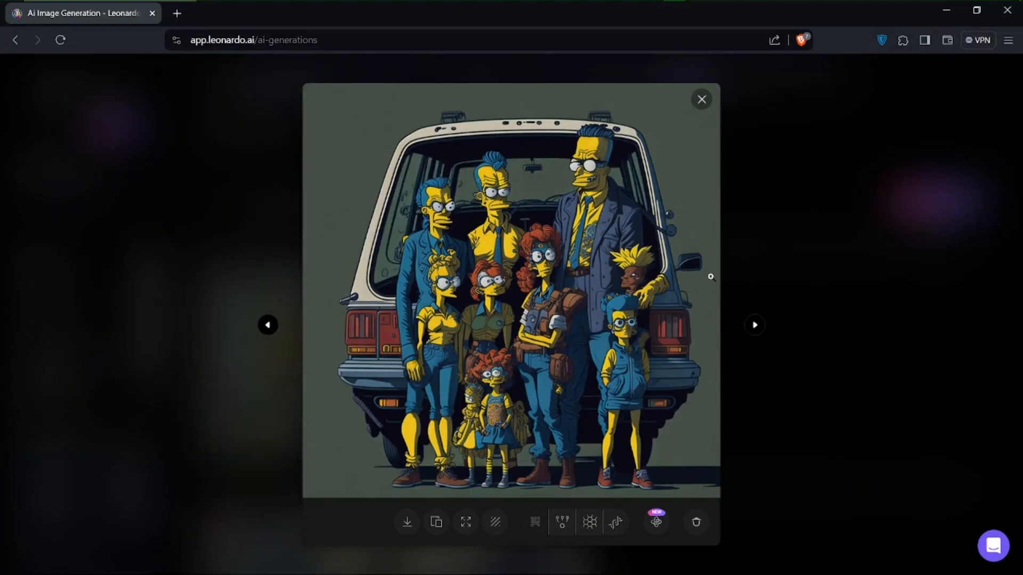
# - Examine the Simpsons family portrait in front of the white car at full size from top to feet, then close it
pyautogui.click(635, 291)
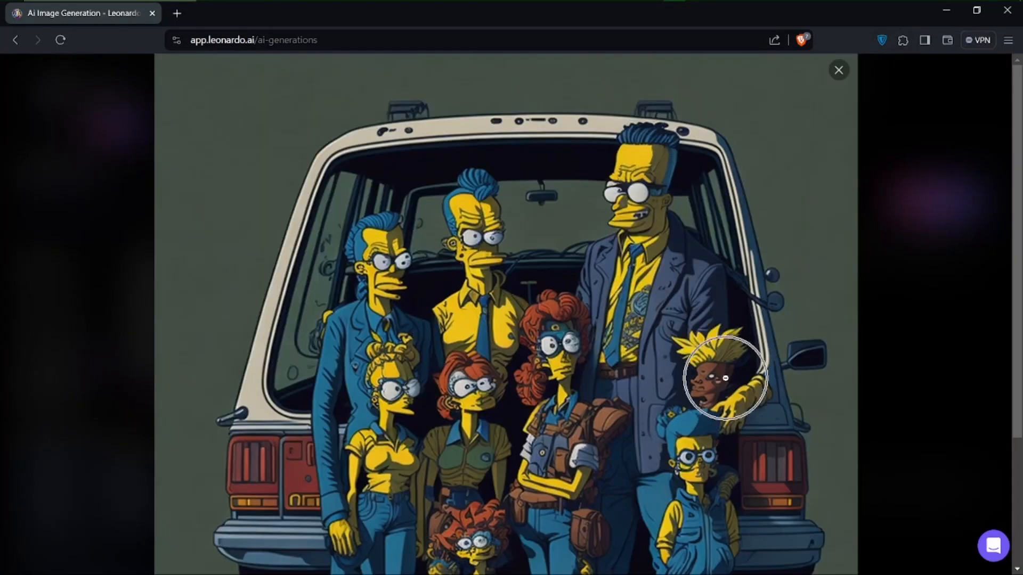
pyautogui.scroll(-3, 726, 377)
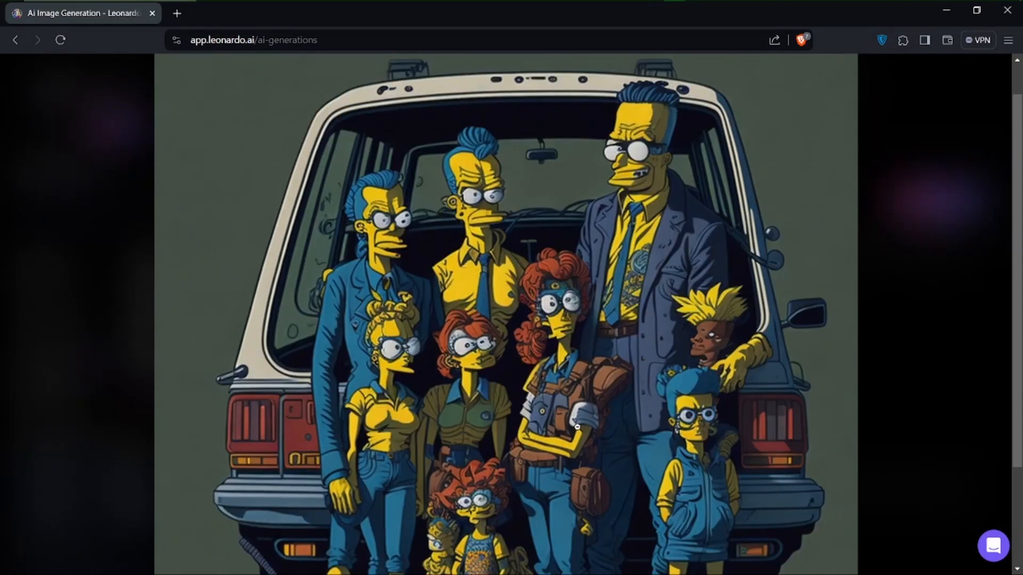
pyautogui.scroll(-2, 647, 517)
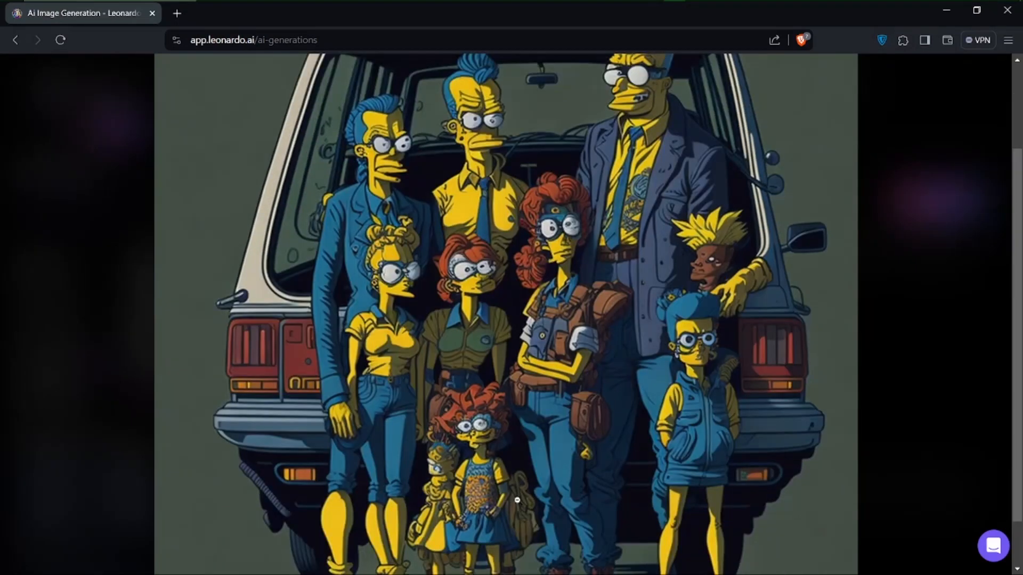
pyautogui.scroll(-2, 517, 500)
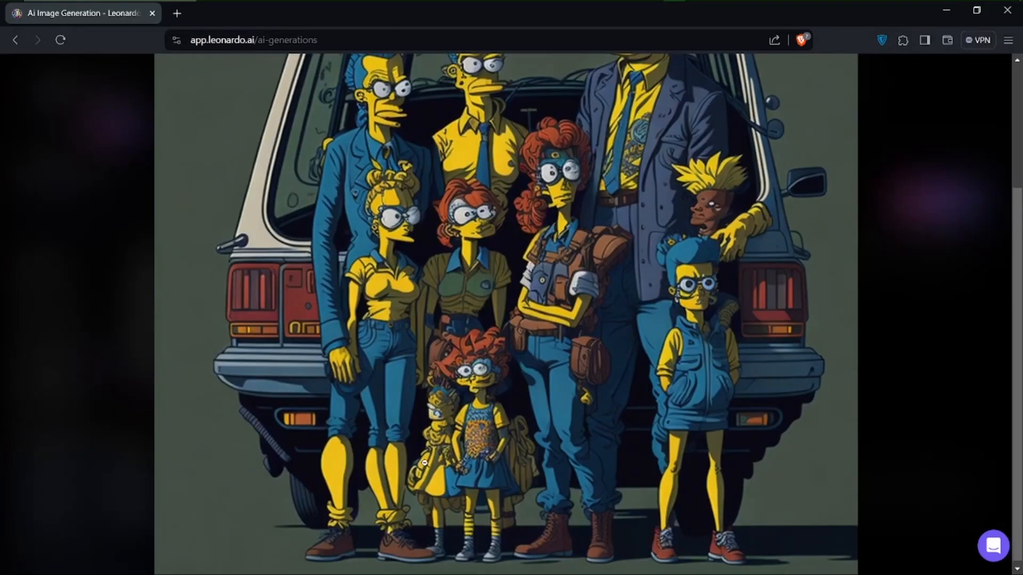
pyautogui.click(442, 412)
pyautogui.scroll(3, 458, 433)
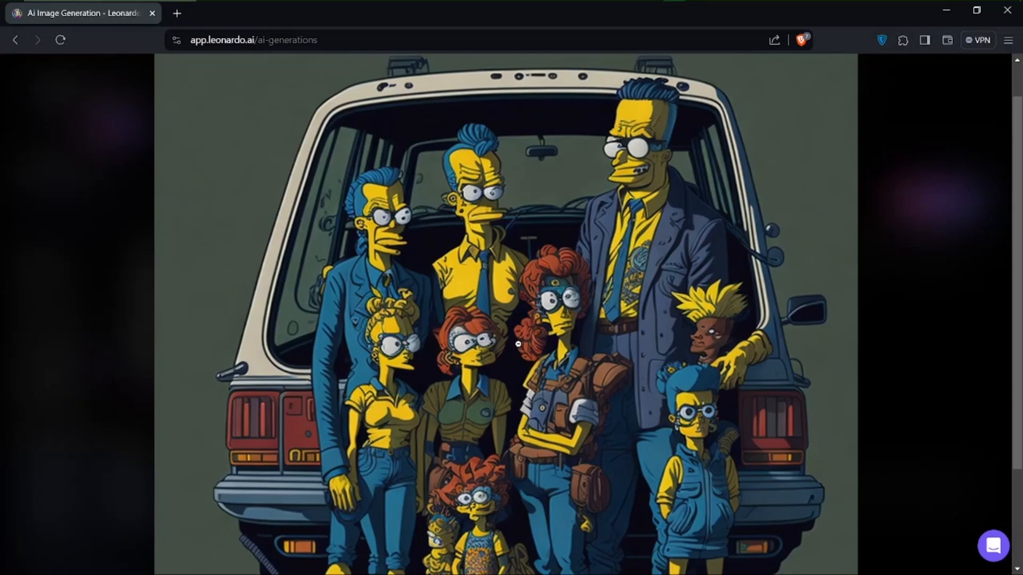
pyautogui.click(796, 239)
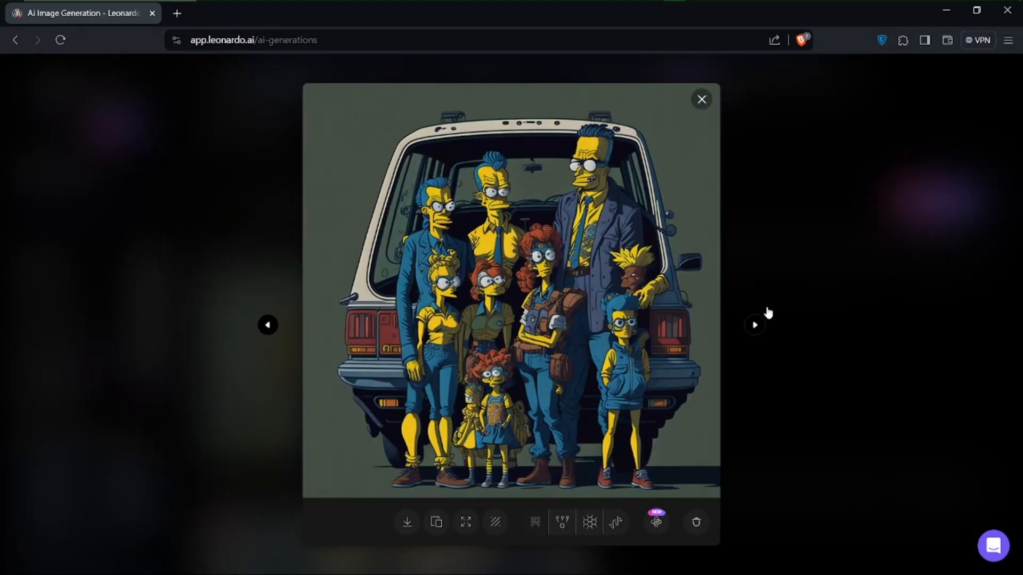
pyautogui.click(768, 312)
# - Examine the second Simpsons image, with the green background, at full size and return to the generation history
pyautogui.moveTo(470, 401)
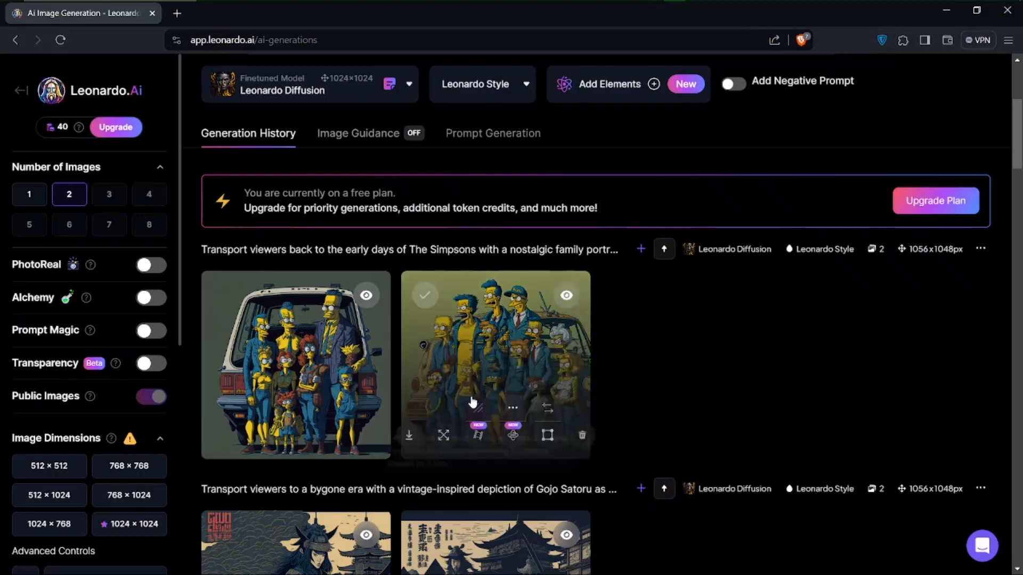
pyautogui.click(486, 360)
pyautogui.click(493, 260)
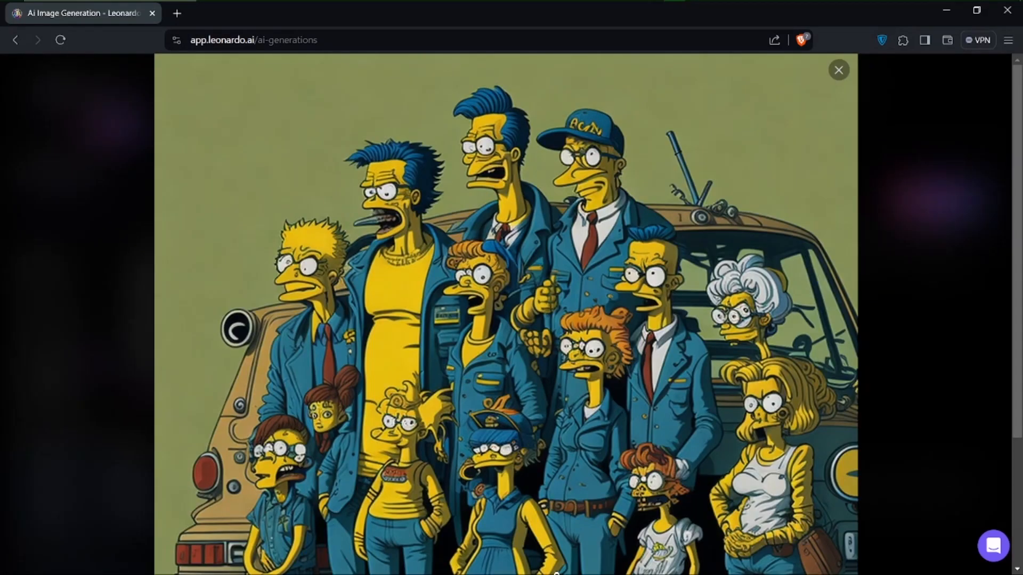
pyautogui.scroll(-1, 497, 365)
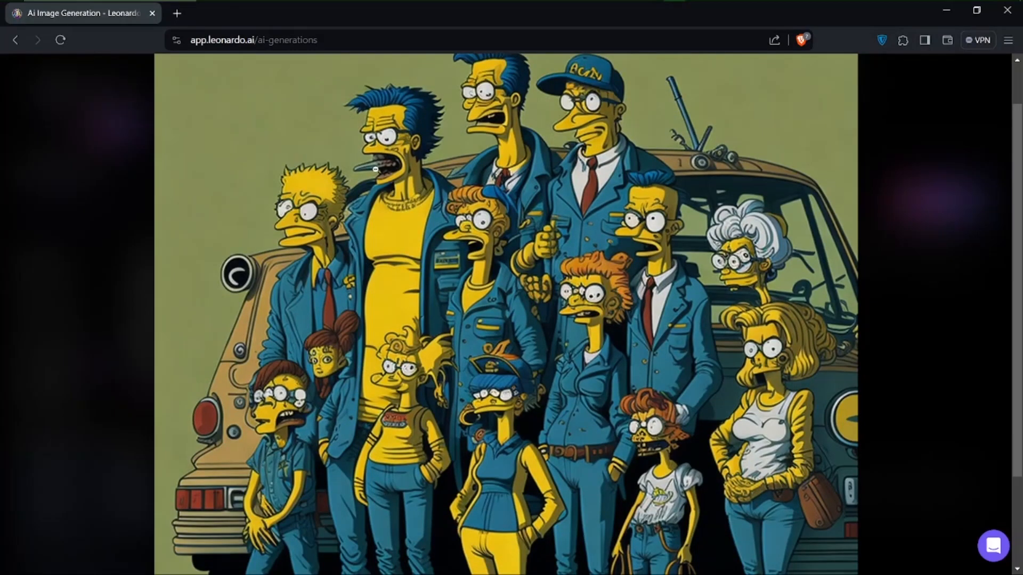
pyautogui.press('ctrl')
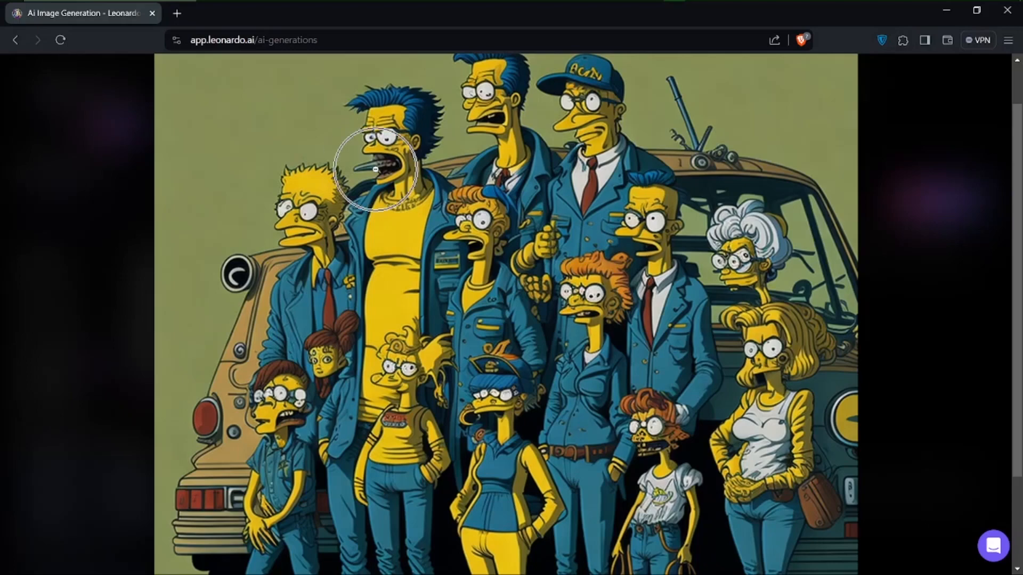
pyautogui.scroll(-3, 544, 375)
pyautogui.scroll(3, 544, 375)
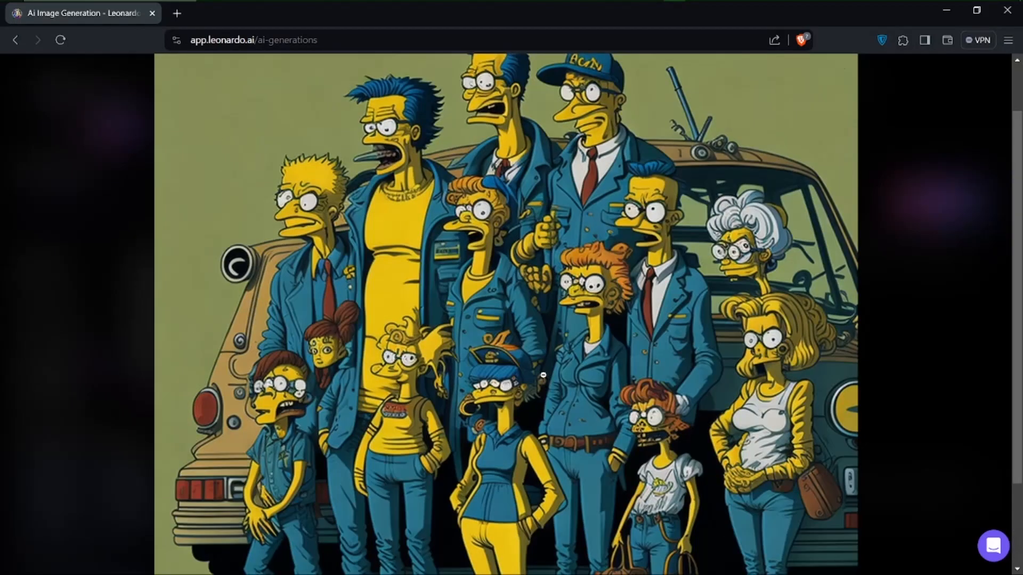
pyautogui.scroll(1, 544, 375)
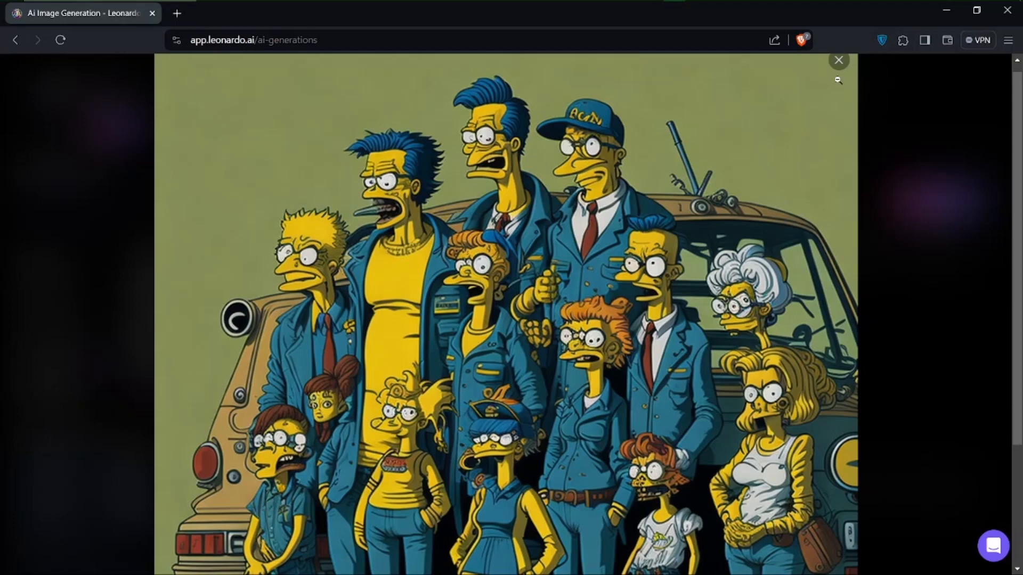
pyautogui.press('Escape')
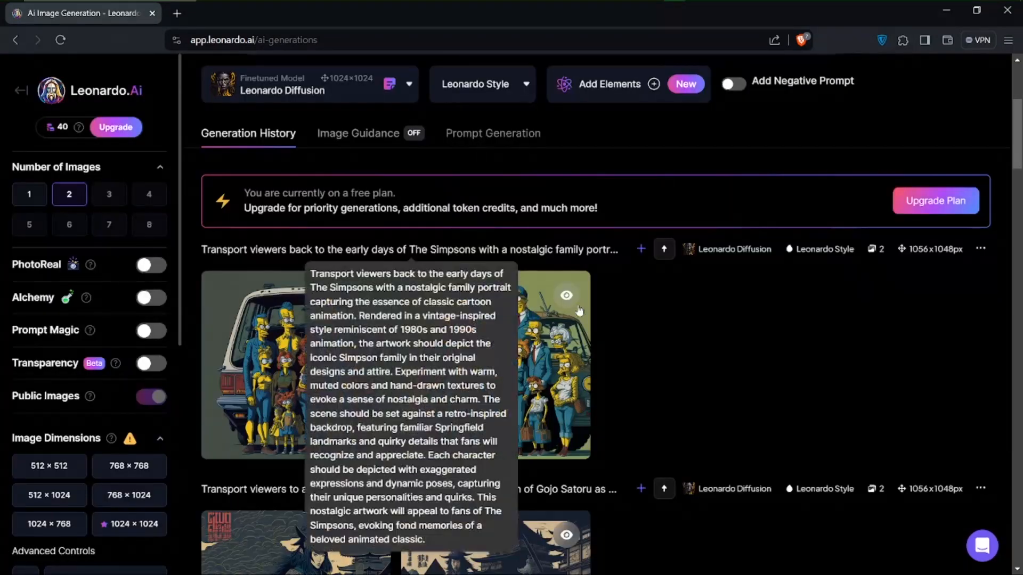
pyautogui.scroll(5, 440, 166)
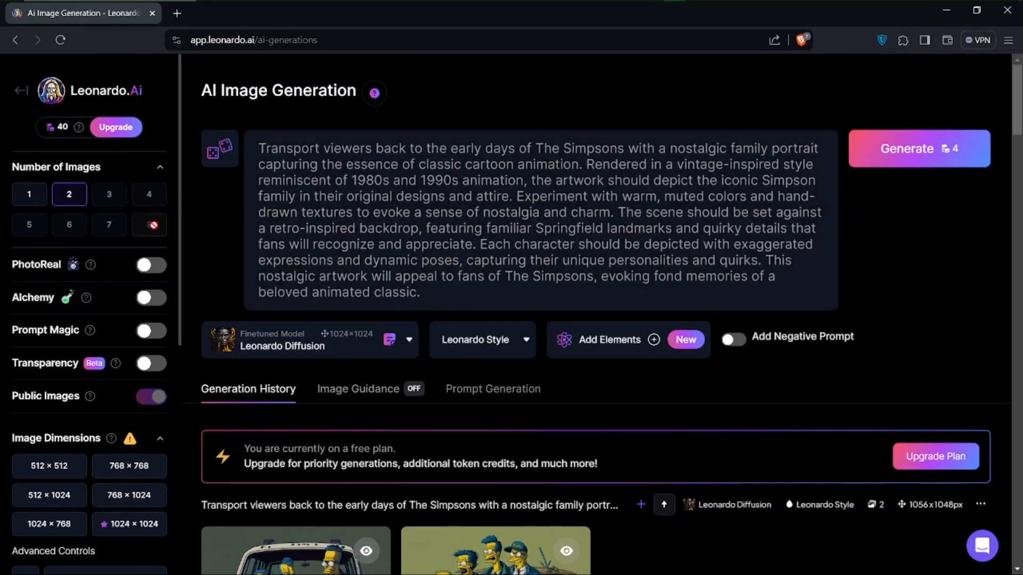
pyautogui.click(296, 175)
pyautogui.hotkey('ctrl', 'a')
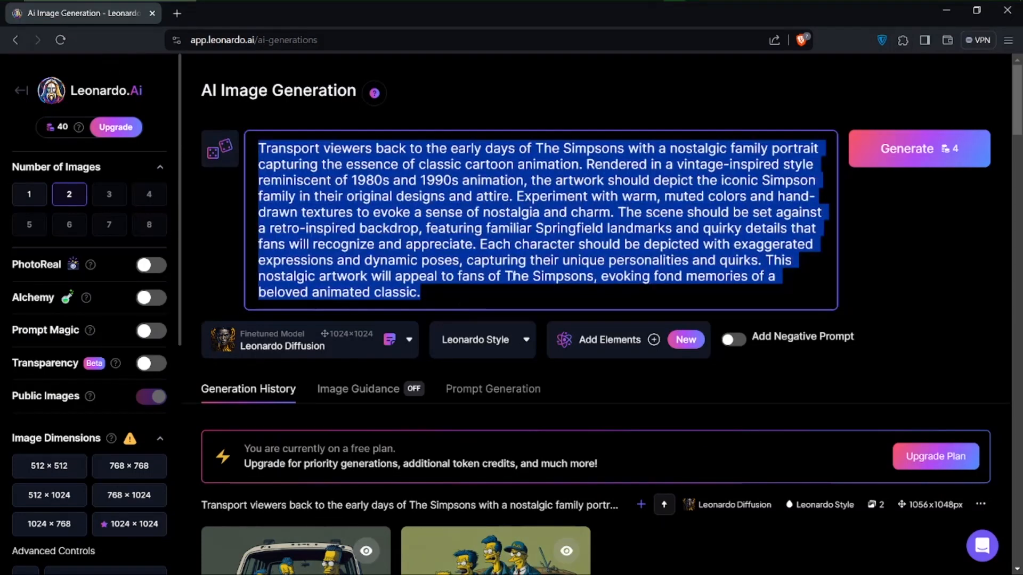
pyautogui.click(514, 276)
# - Switch to the ChatGPT conversation and copy the keyword "Retro Gaming" from the list of 10 t-shirt keywords
pyautogui.moveTo(588, 4)
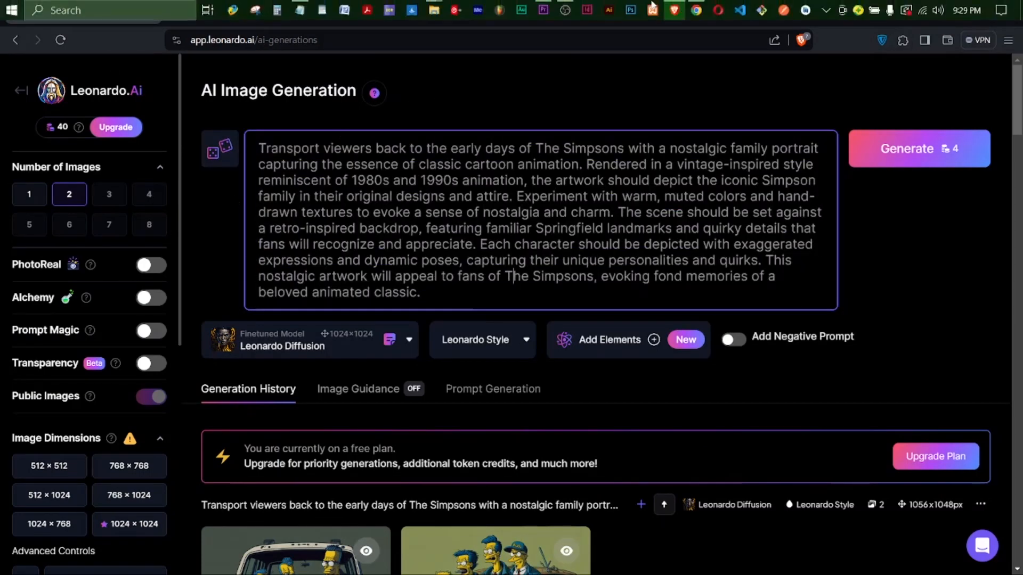
pyautogui.click(697, 10)
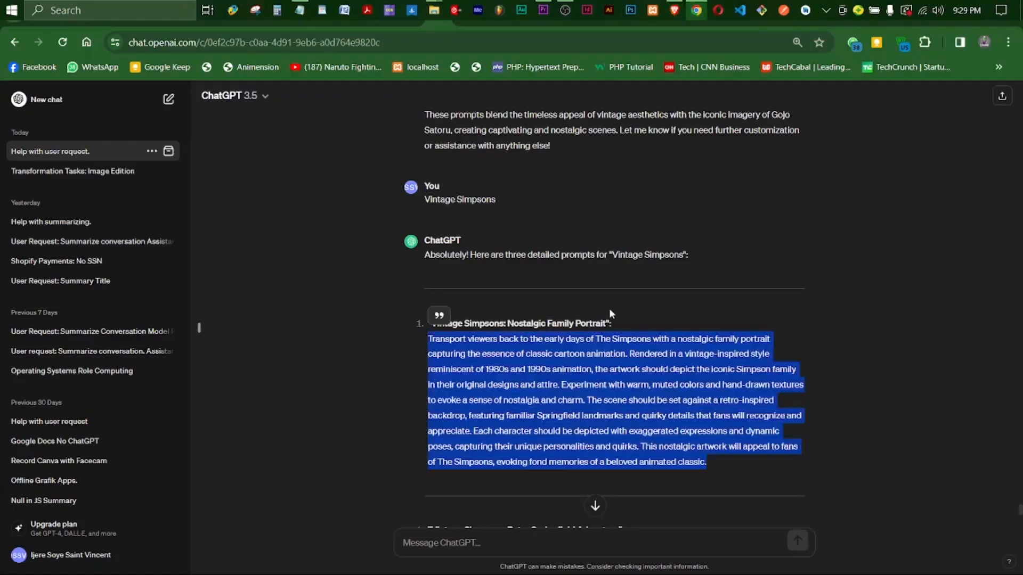
pyautogui.click(569, 318)
pyautogui.scroll(-10, 593, 366)
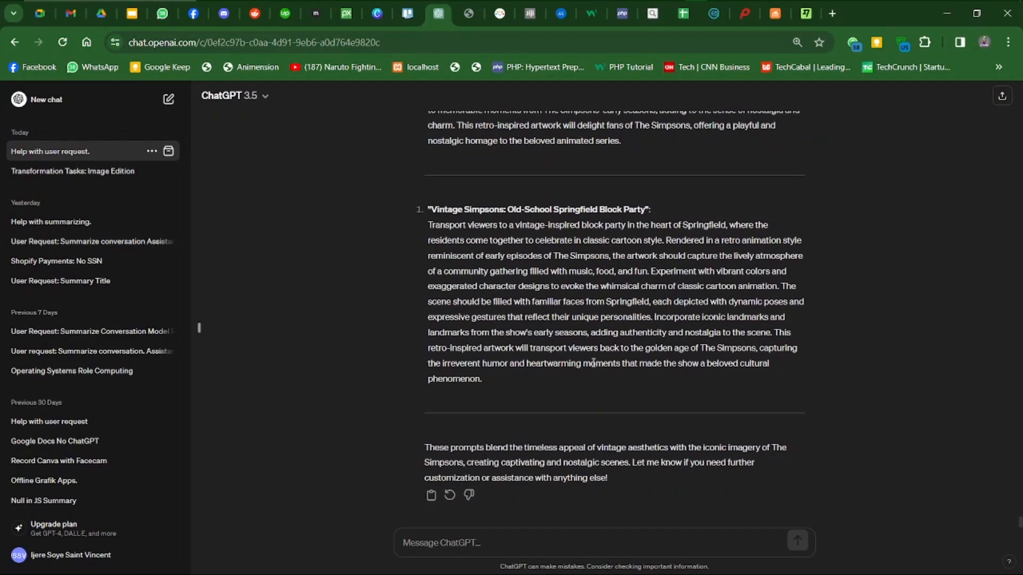
pyautogui.scroll(15, 595, 368)
pyautogui.scroll(15, 595, 367)
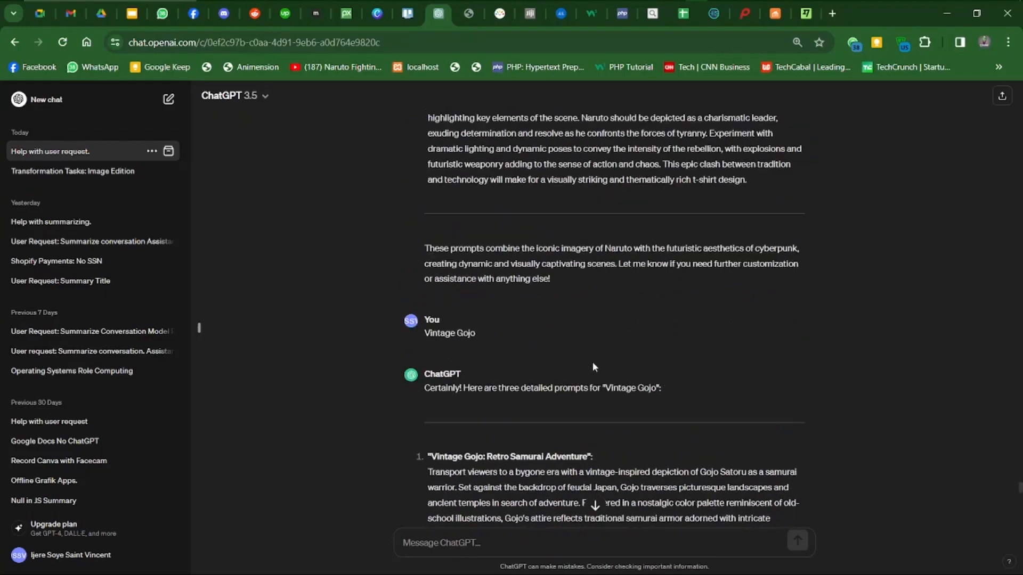
pyautogui.scroll(8, 594, 366)
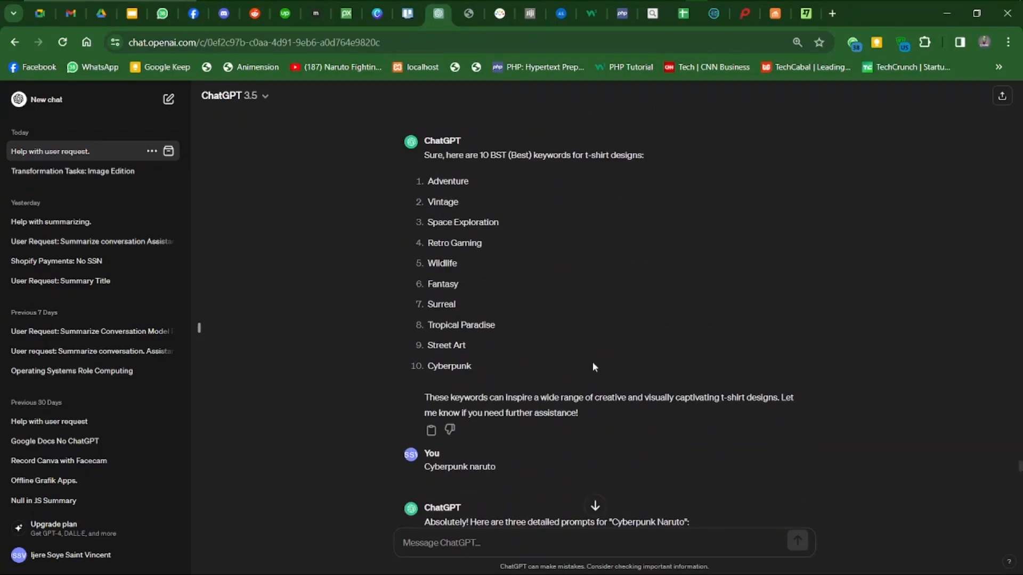
pyautogui.moveTo(480, 242); pyautogui.dragTo(429, 241)
pyautogui.hotkey('ctrl', 'c')
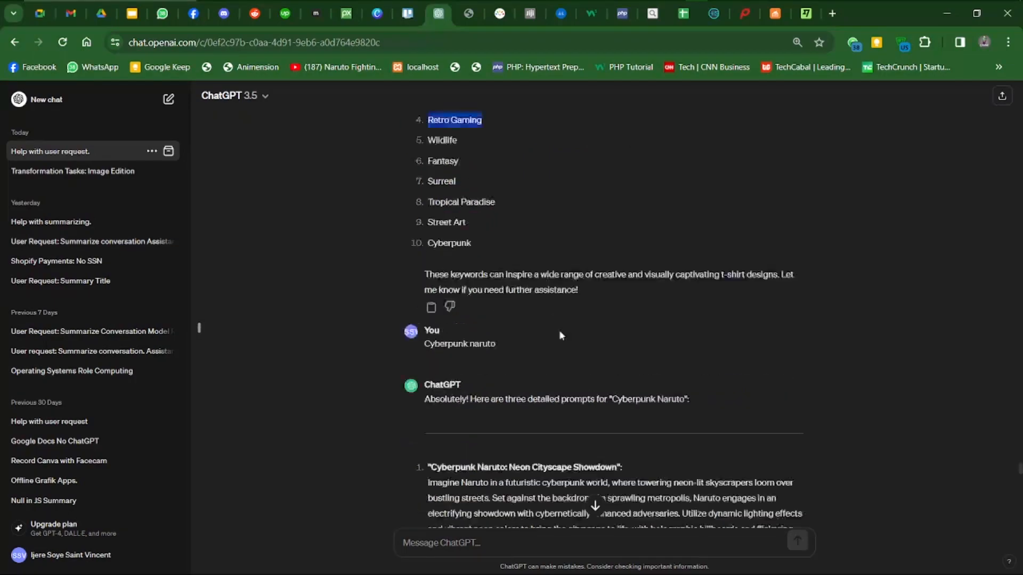
# - Send ChatGPT the message "Retro Gaming Goku", using the copied keyword, at the end of the conversation
pyautogui.scroll(-20, 559, 330)
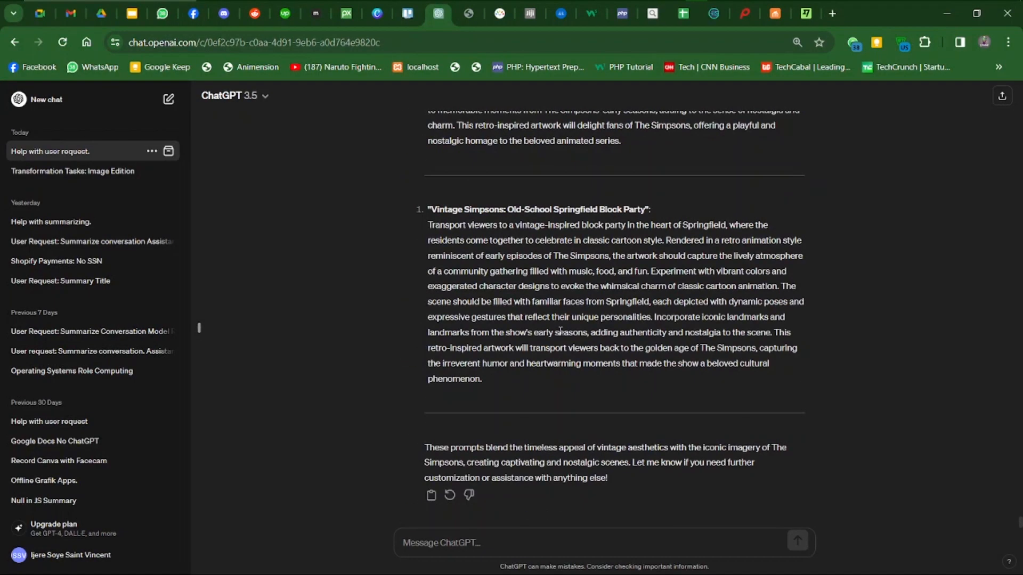
pyautogui.click(445, 548)
pyautogui.hotkey('ctrl', 'v')
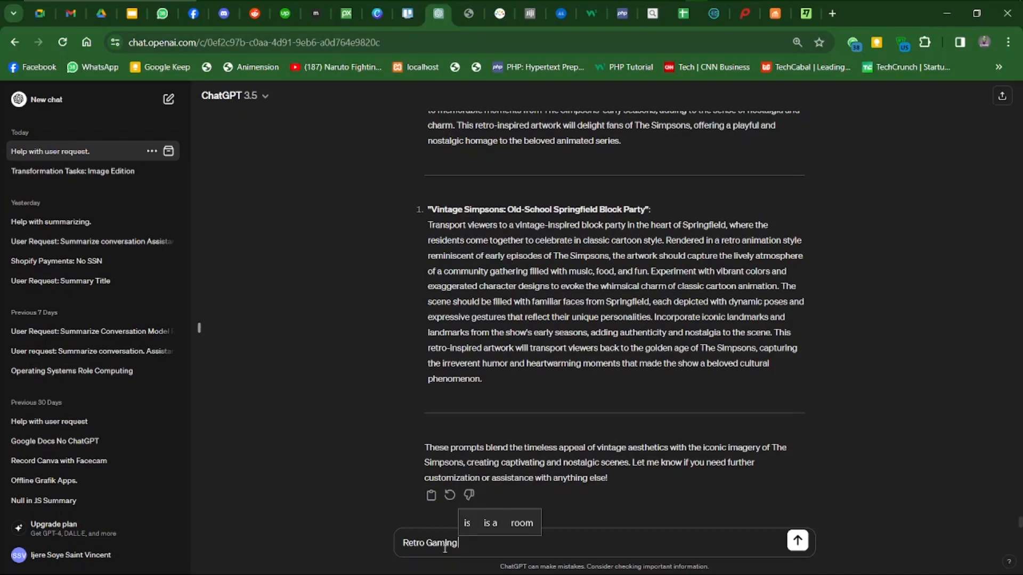
pyautogui.write('Go')
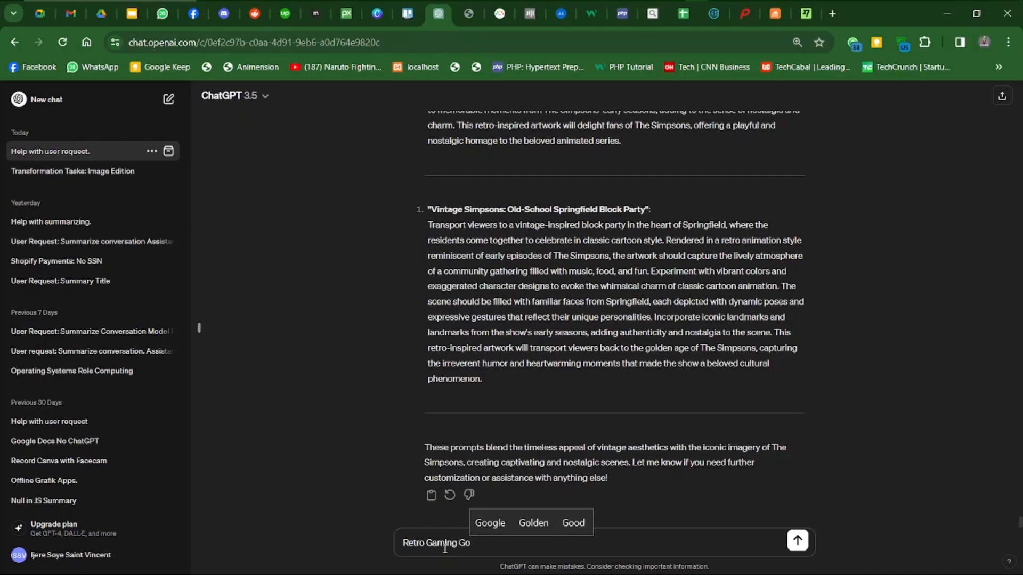
pyautogui.write('ku')
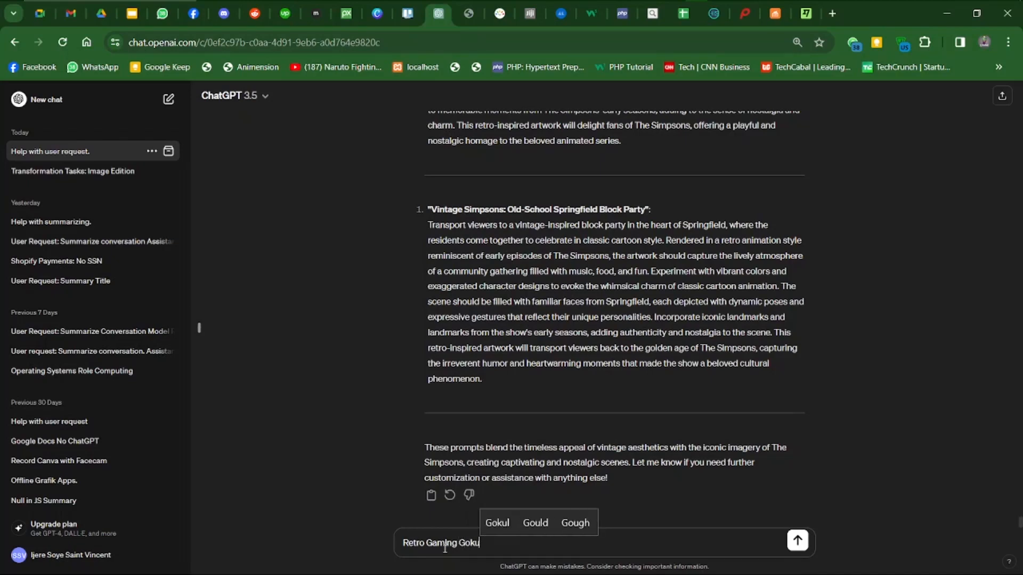
pyautogui.click(799, 543)
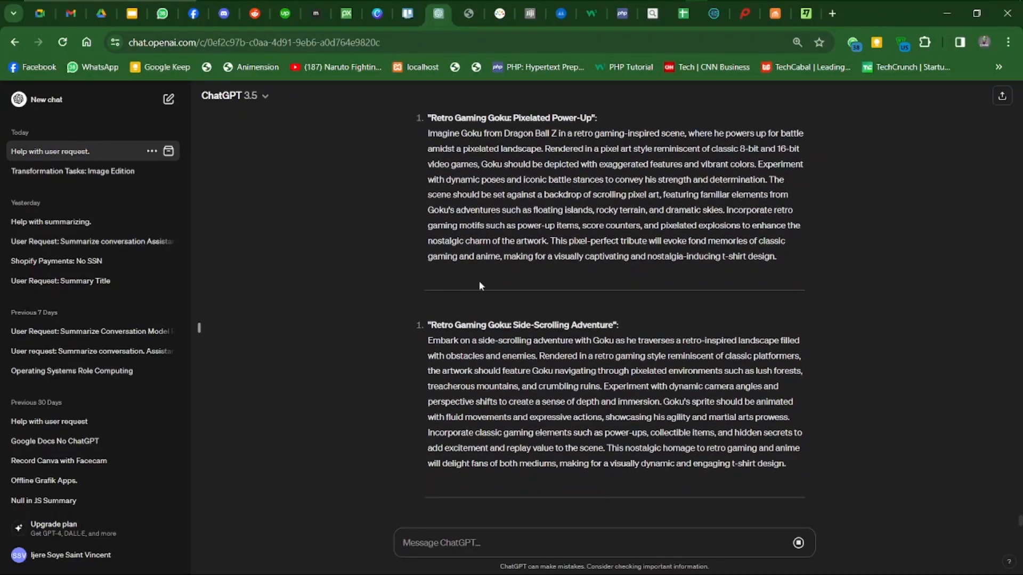
# - Look through the Retro Gaming Goku prompts and copy the full description text of "Retro Gaming Goku: Pixelated Power-Up"
pyautogui.scroll(2, 494, 220)
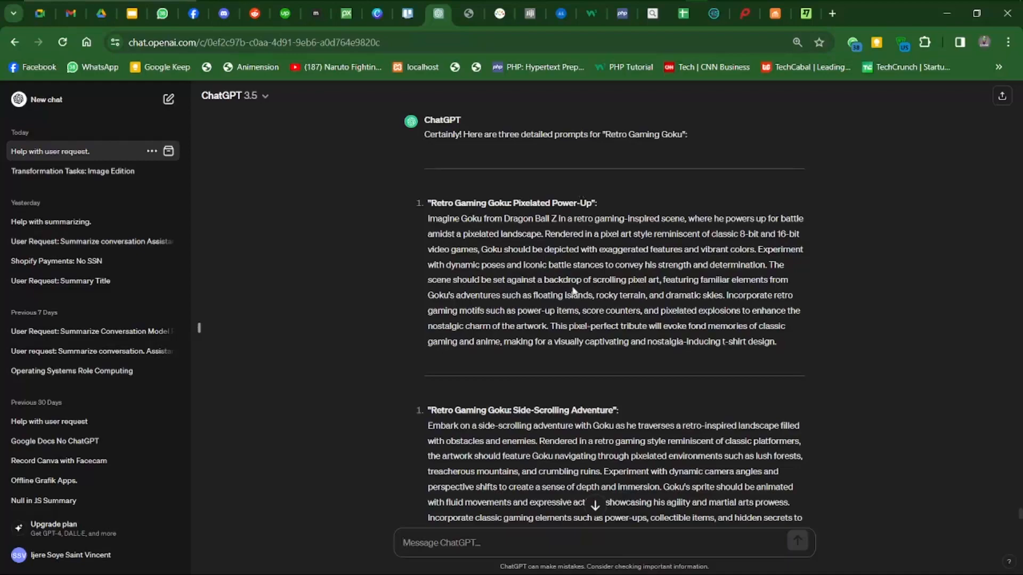
pyautogui.scroll(-8, 573, 291)
pyautogui.scroll(11, 479, 268)
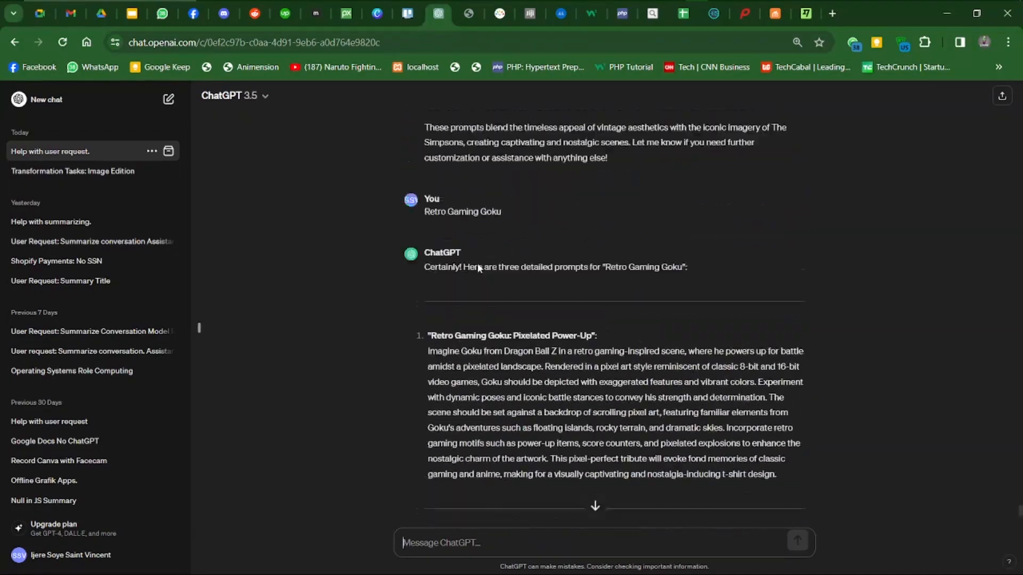
pyautogui.scroll(2, 477, 263)
pyautogui.scroll(-5, 424, 142)
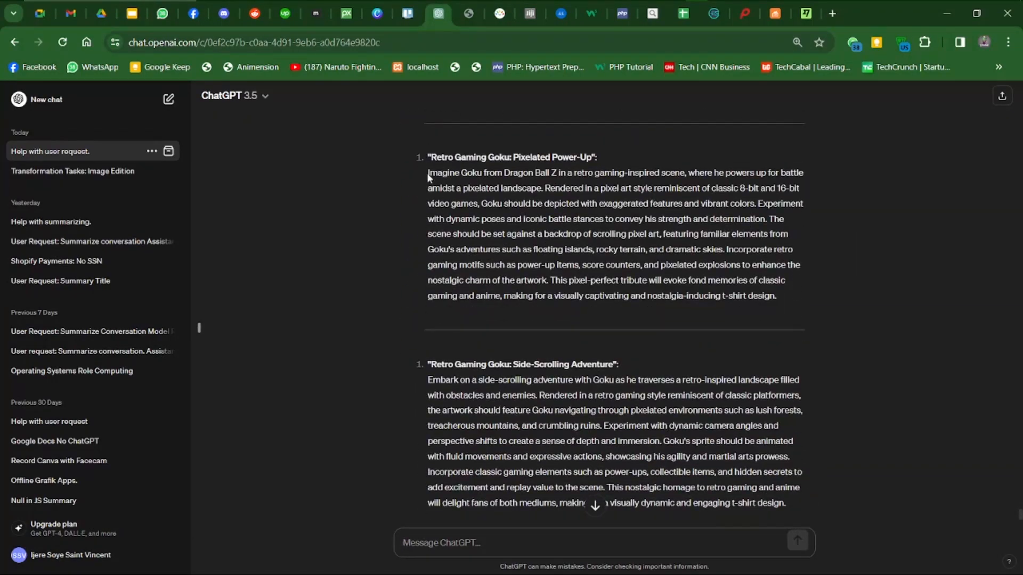
pyautogui.moveTo(428, 174); pyautogui.dragTo(790, 298)
pyautogui.hotkey('ctrl', 'c')
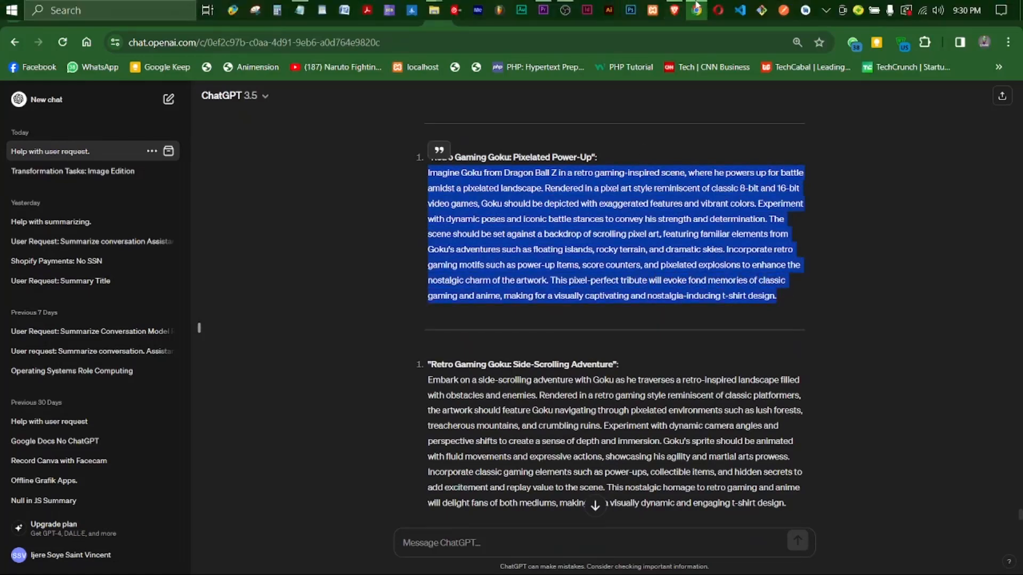
# - In Leonardo.Ai, replace the whole Simpsons prompt with the copied Pixelated Power-Up description
pyautogui.click(674, 10)
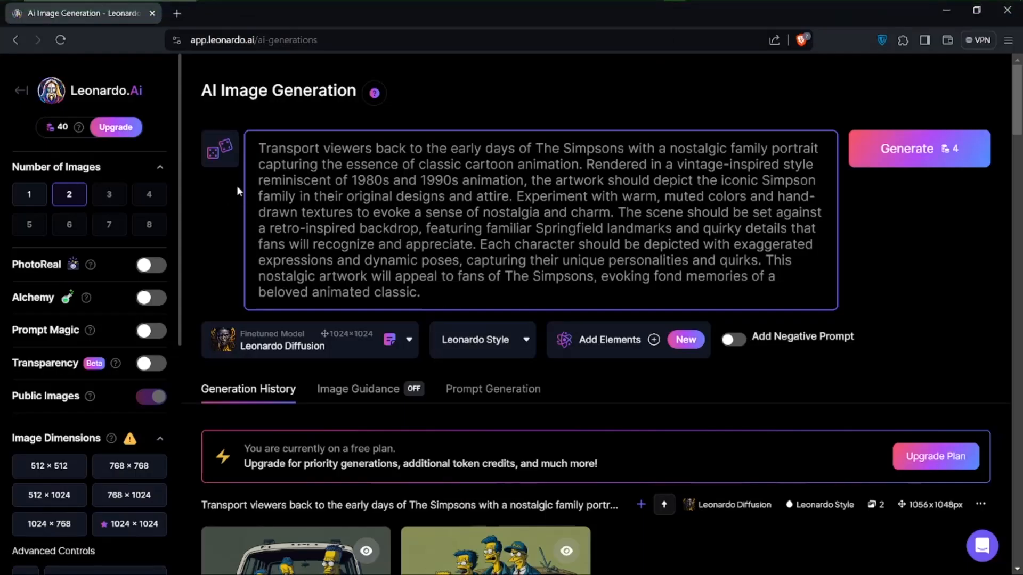
pyautogui.moveTo(259, 152); pyautogui.dragTo(516, 299)
pyautogui.click(518, 299)
pyautogui.hotkey('ctrl', 'a')
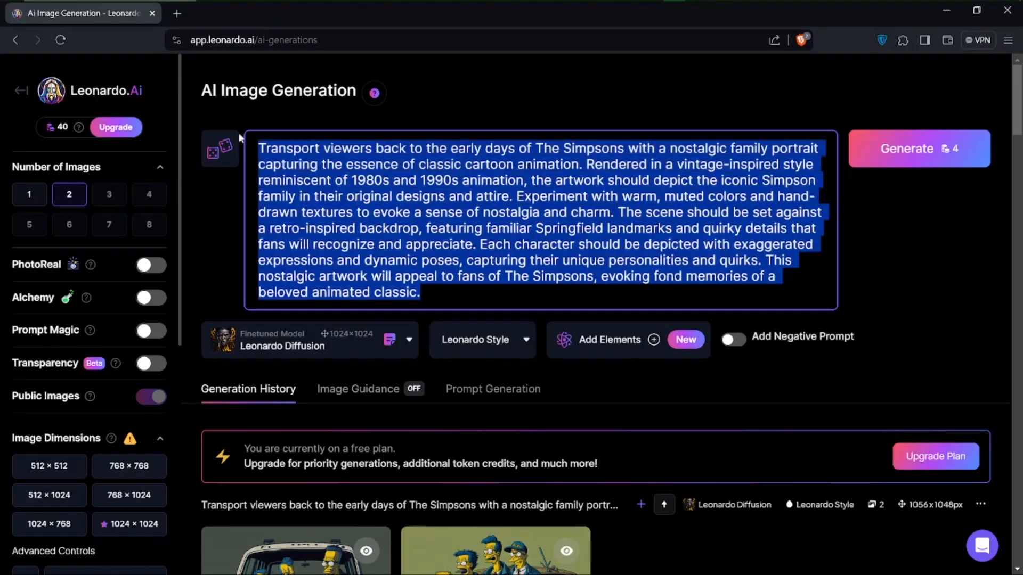
pyautogui.hotkey('ctrl', 'v')
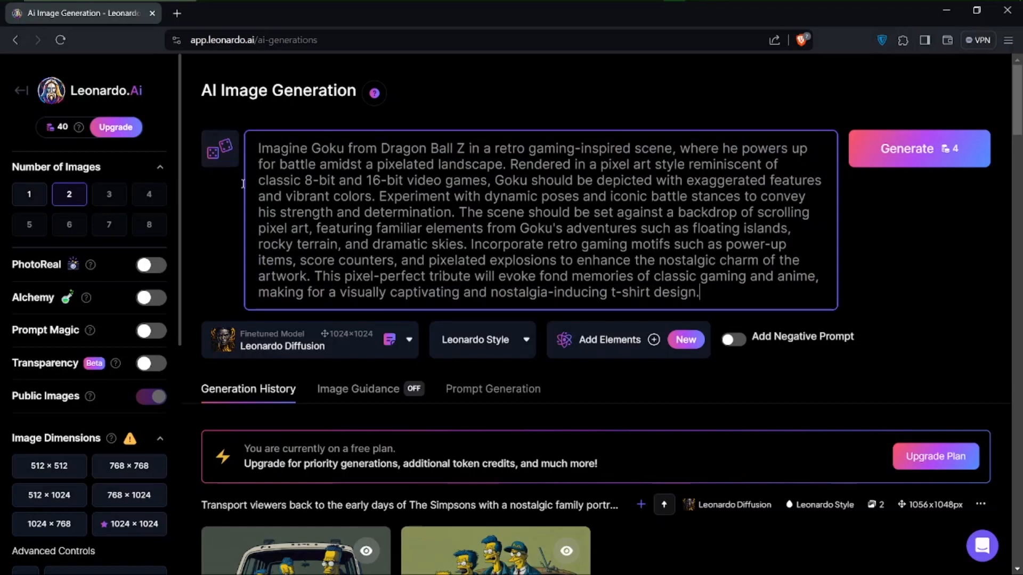
# - Check the image count and dimension settings, then generate two 1056 × 1048 px images from the Pixelated Power-Up Goku prompt
pyautogui.click(110, 200)
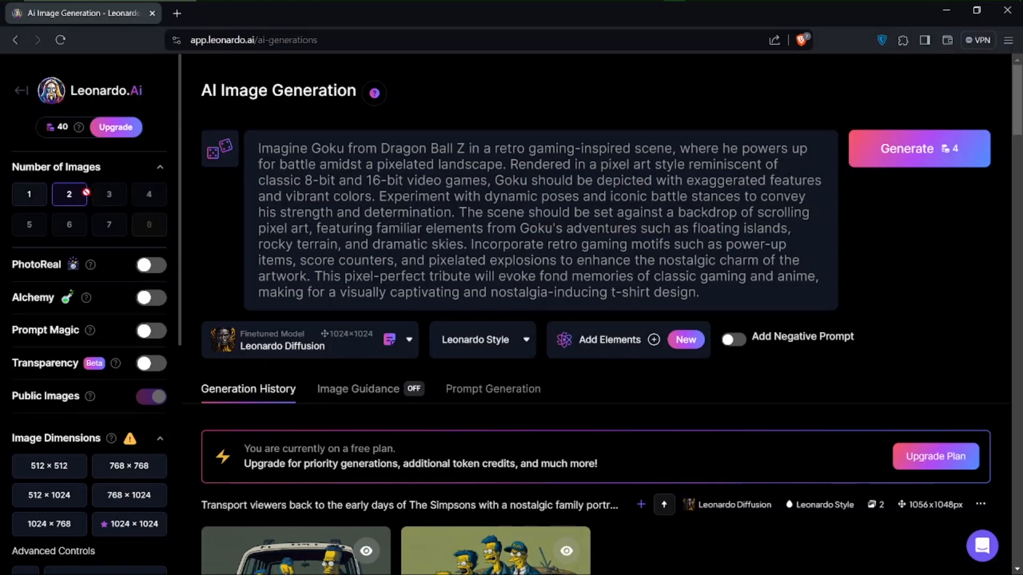
pyautogui.scroll(-5, 115, 325)
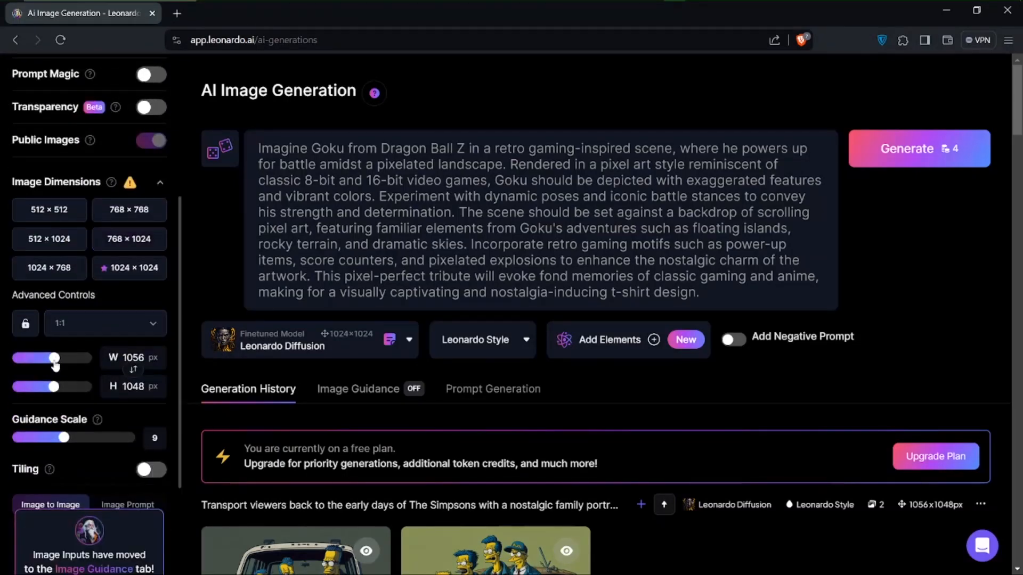
pyautogui.scroll(-2, 355, 484)
pyautogui.scroll(-2, 355, 483)
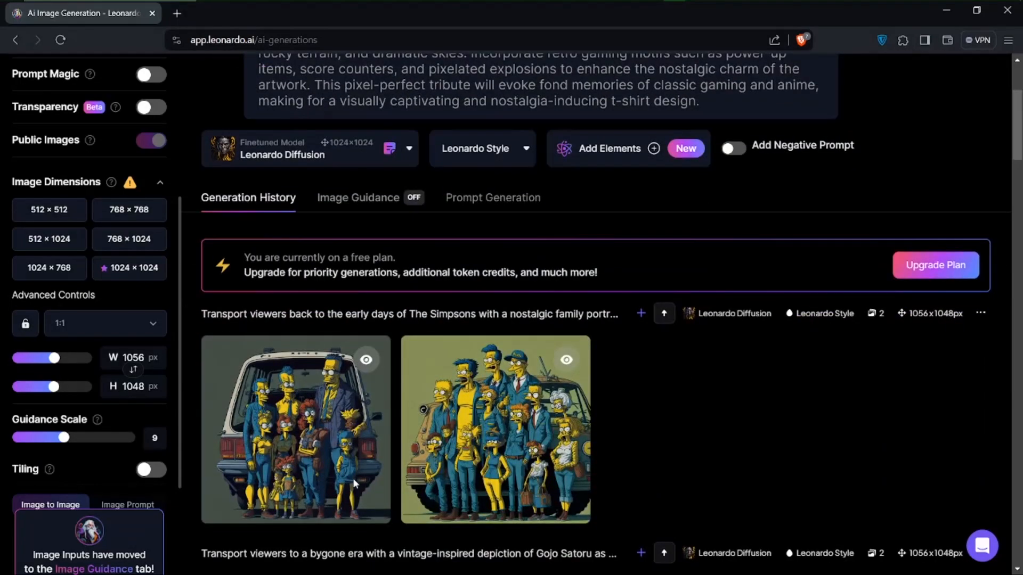
pyautogui.scroll(3, 356, 484)
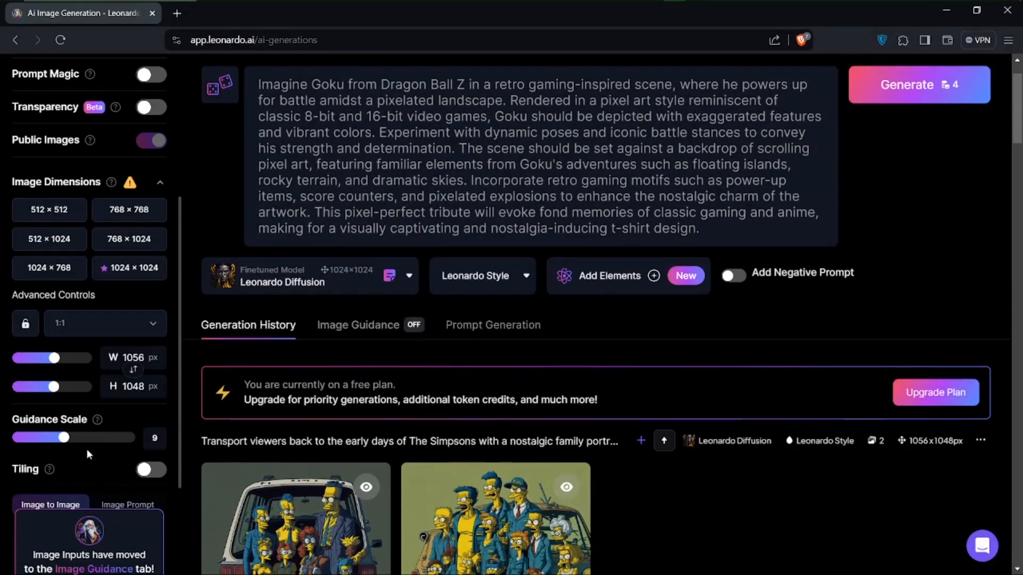
pyautogui.scroll(5, 86, 448)
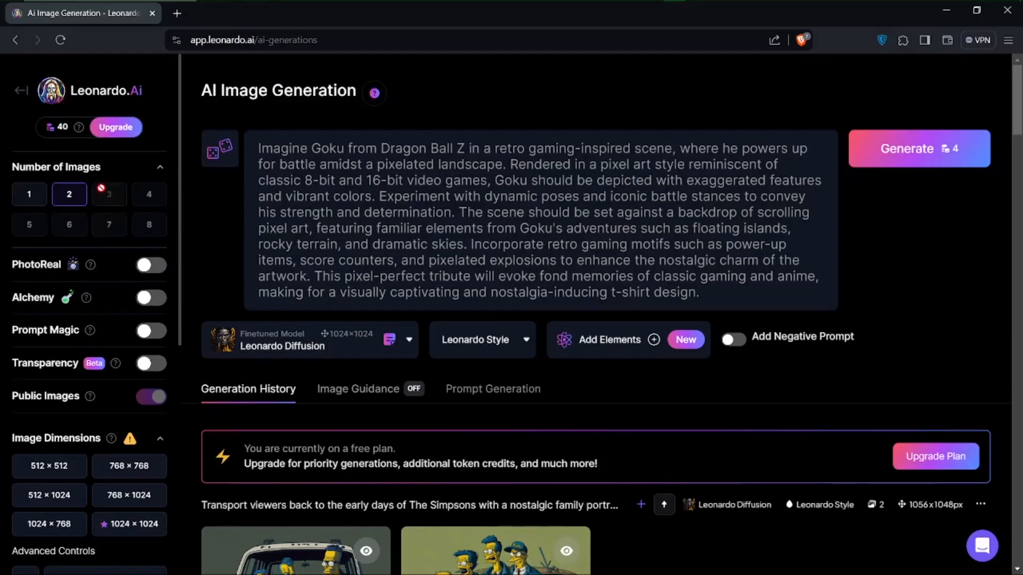
pyautogui.click(940, 145)
# - Look through the generation history, comparing the Barack Obama portraits and lion images made with Leonardo Diffusion and Leonardo Kino XL
pyautogui.scroll(-5, 511, 414)
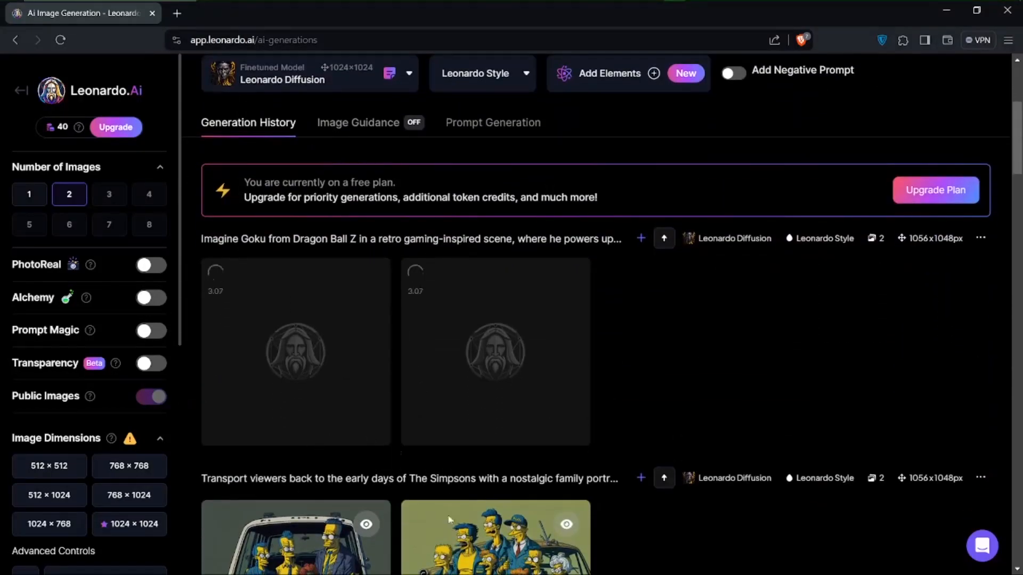
pyautogui.scroll(-2, 509, 401)
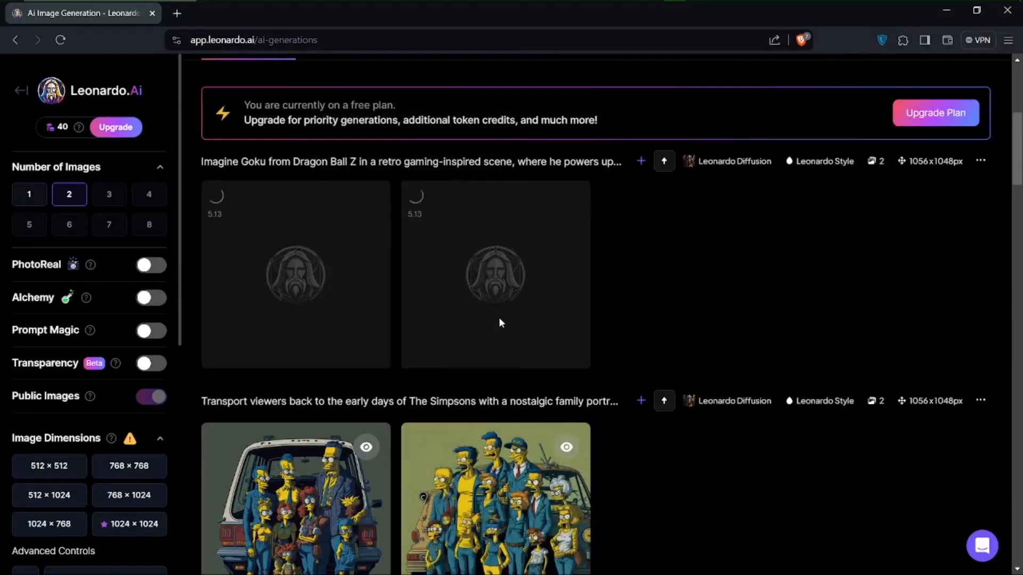
pyautogui.scroll(-13, 583, 342)
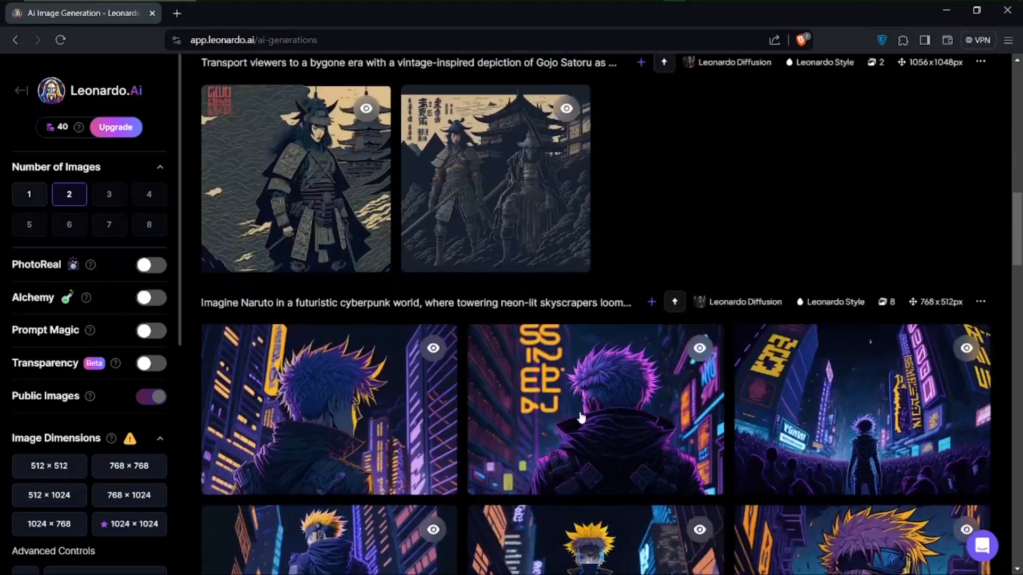
pyautogui.scroll(-20, 583, 417)
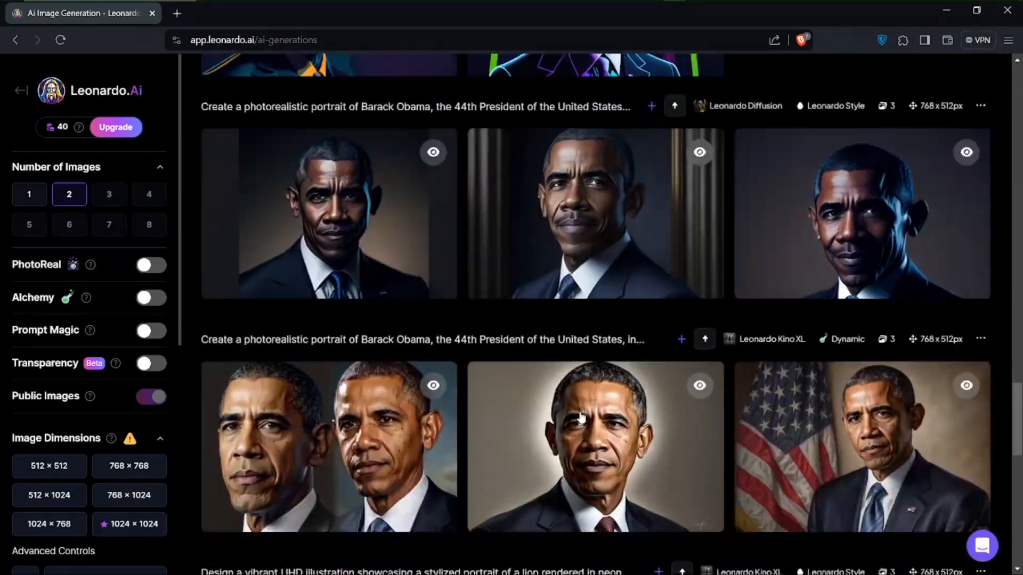
pyautogui.scroll(-6, 582, 418)
pyautogui.scroll(5, 581, 418)
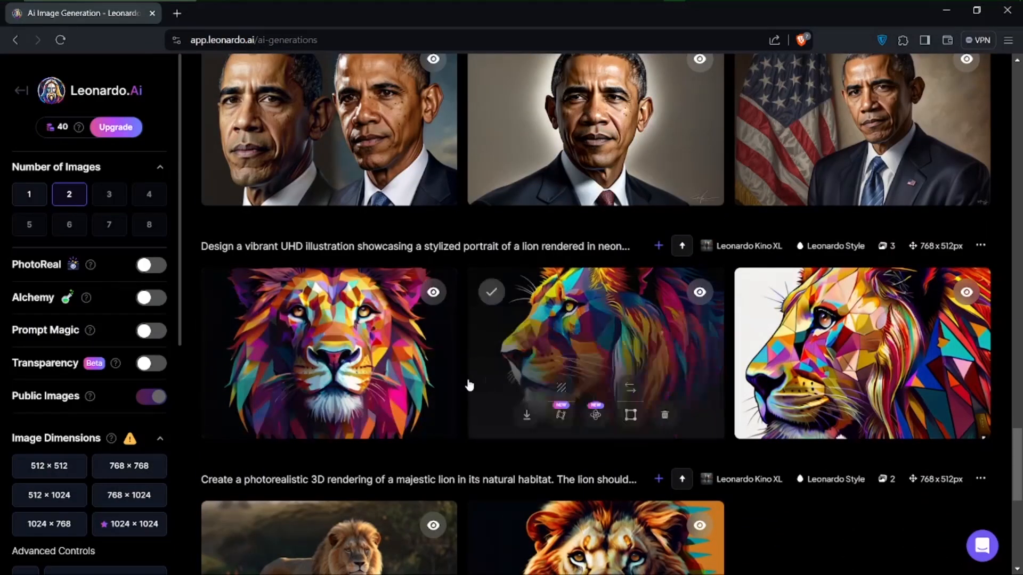
pyautogui.scroll(7, 702, 245)
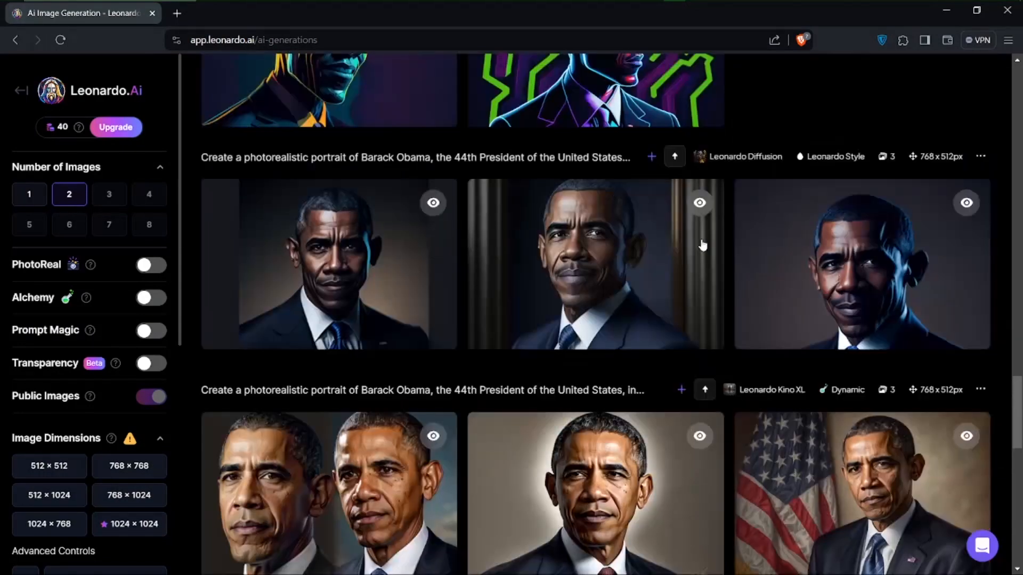
pyautogui.scroll(-1, 703, 246)
pyautogui.scroll(-2, 702, 245)
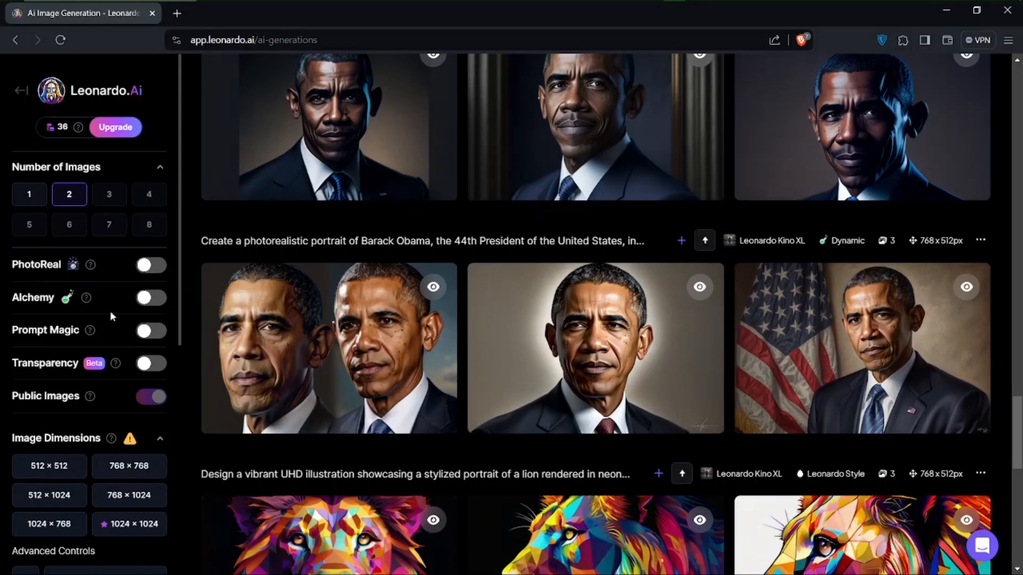
pyautogui.moveTo(145, 301)
pyautogui.scroll(-10, 425, 199)
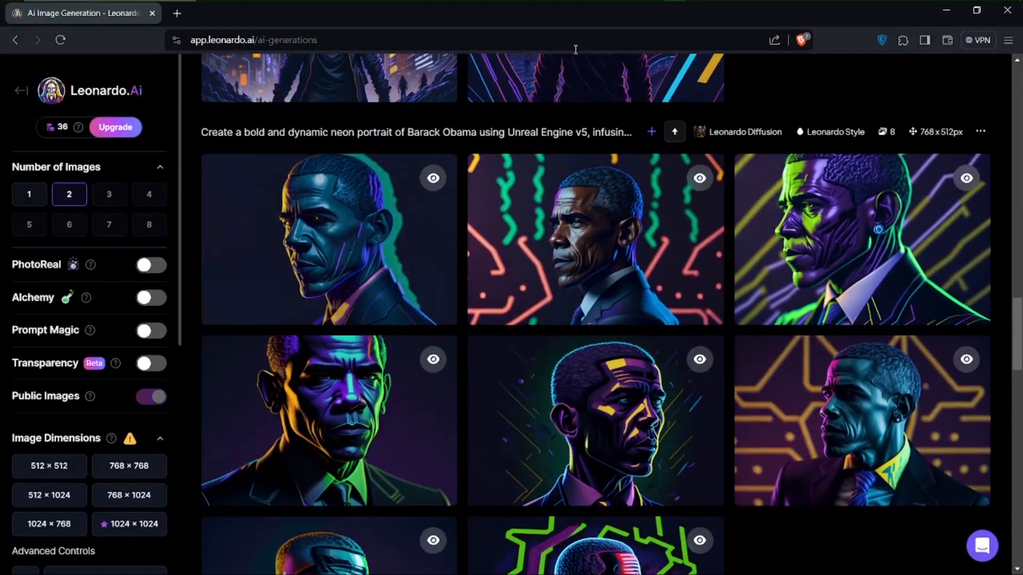
pyautogui.scroll(-10, 726, 571)
pyautogui.scroll(8, 726, 571)
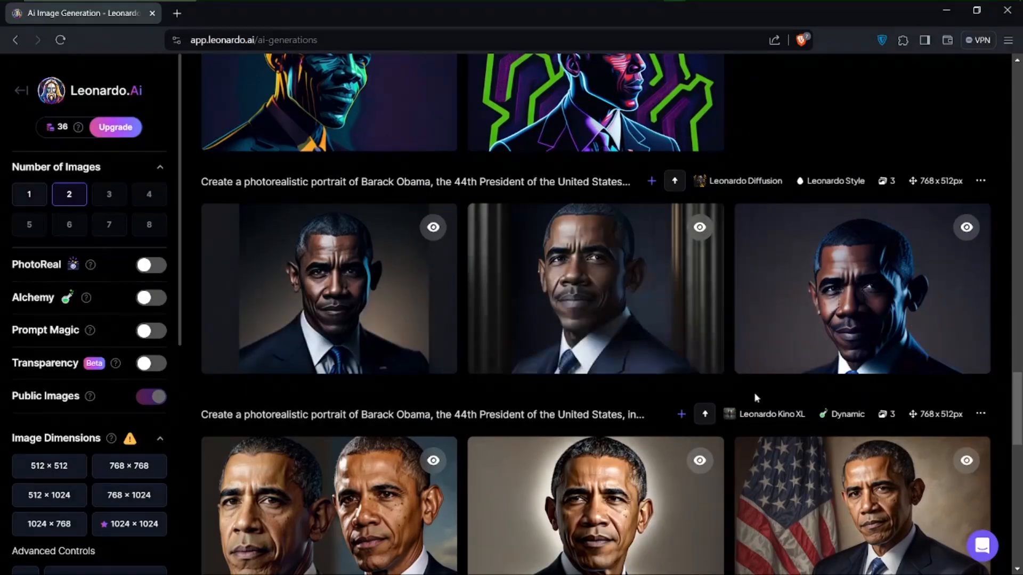
pyautogui.scroll(-6, 821, 395)
pyautogui.scroll(-2, 799, 426)
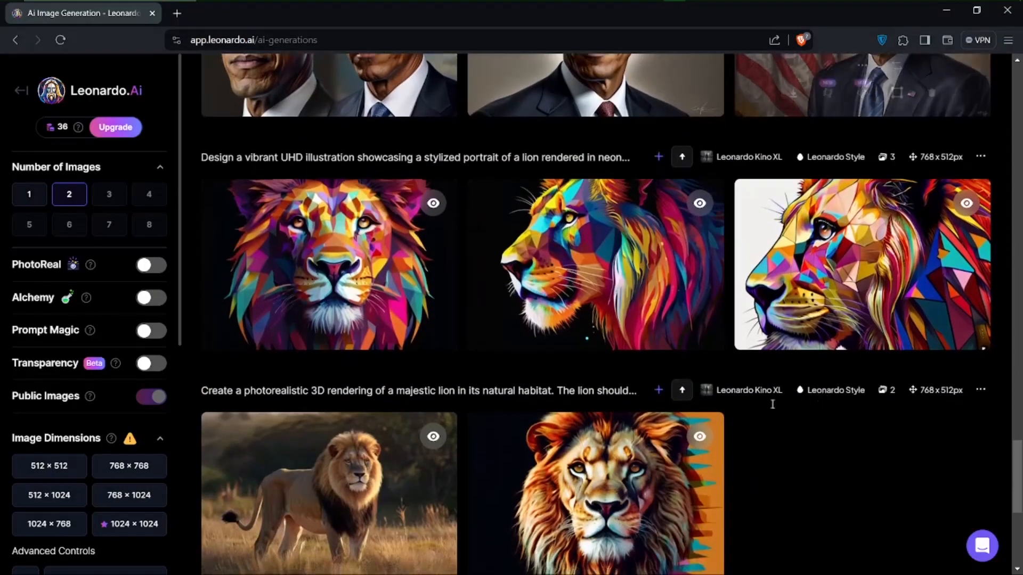
pyautogui.scroll(-4, 769, 446)
pyautogui.scroll(3, 771, 451)
pyautogui.scroll(4, 772, 453)
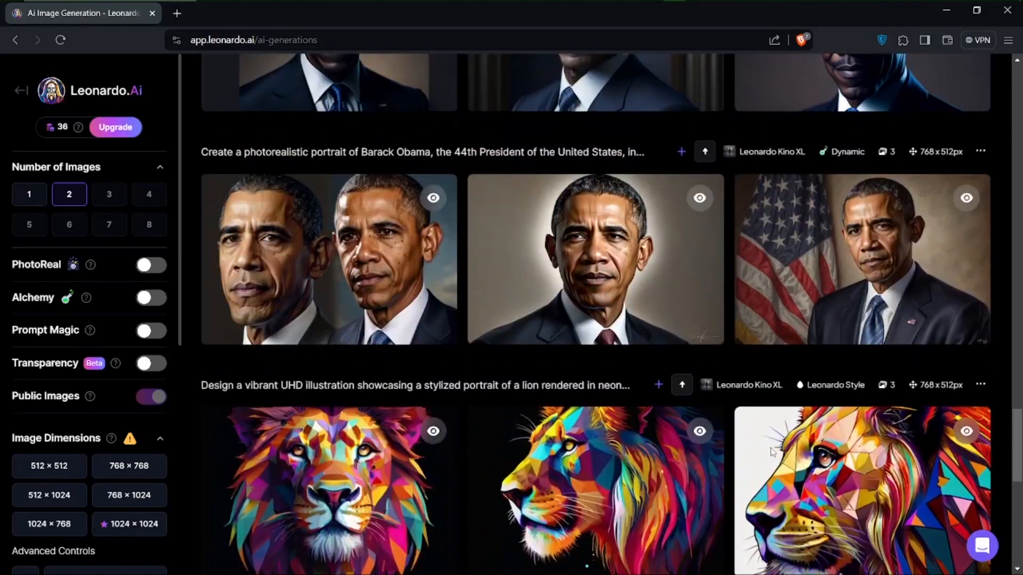
pyautogui.scroll(-6, 772, 452)
pyautogui.scroll(-3, 772, 452)
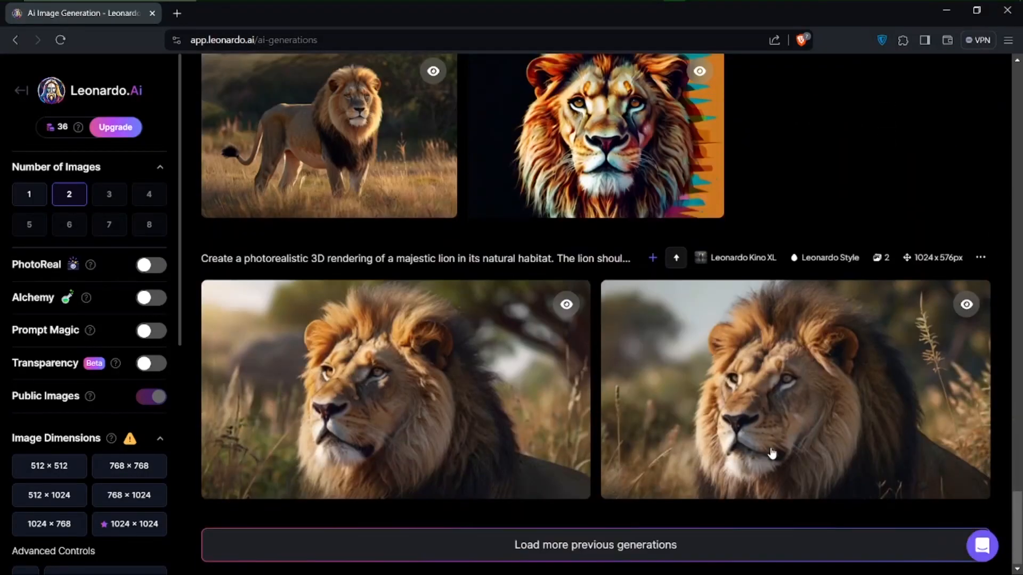
pyautogui.scroll(10, 771, 452)
pyautogui.scroll(-2, 772, 451)
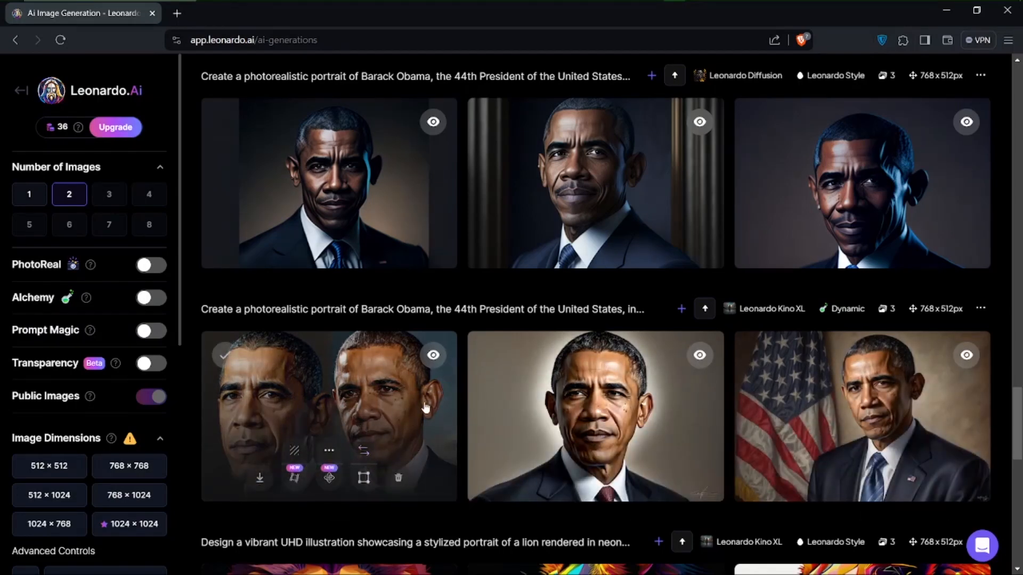
pyautogui.scroll(-5, 459, 402)
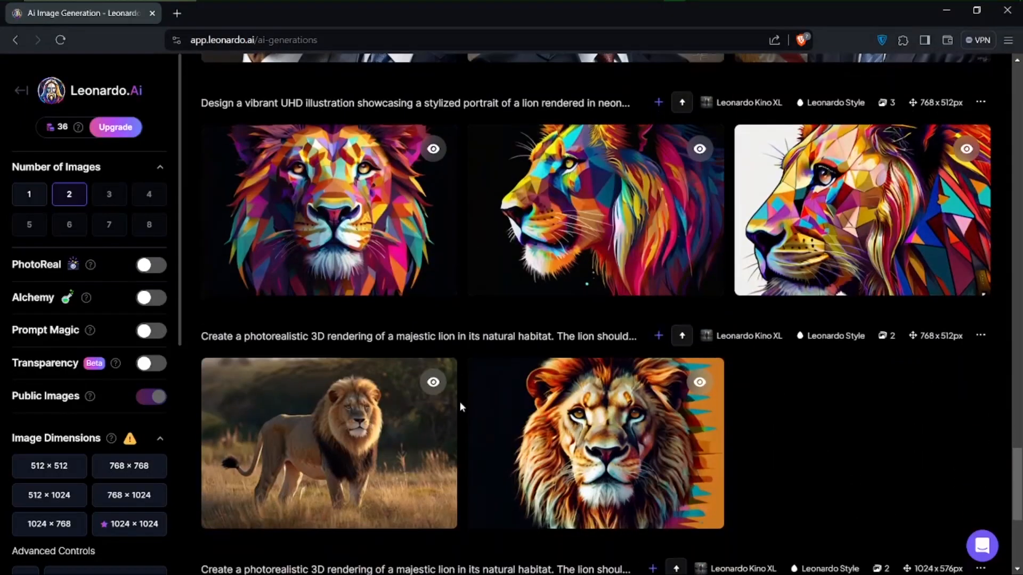
# - Return to the newest generation and remove the background from the first retro Goku image
pyautogui.scroll(10, 459, 401)
pyautogui.scroll(10, 460, 402)
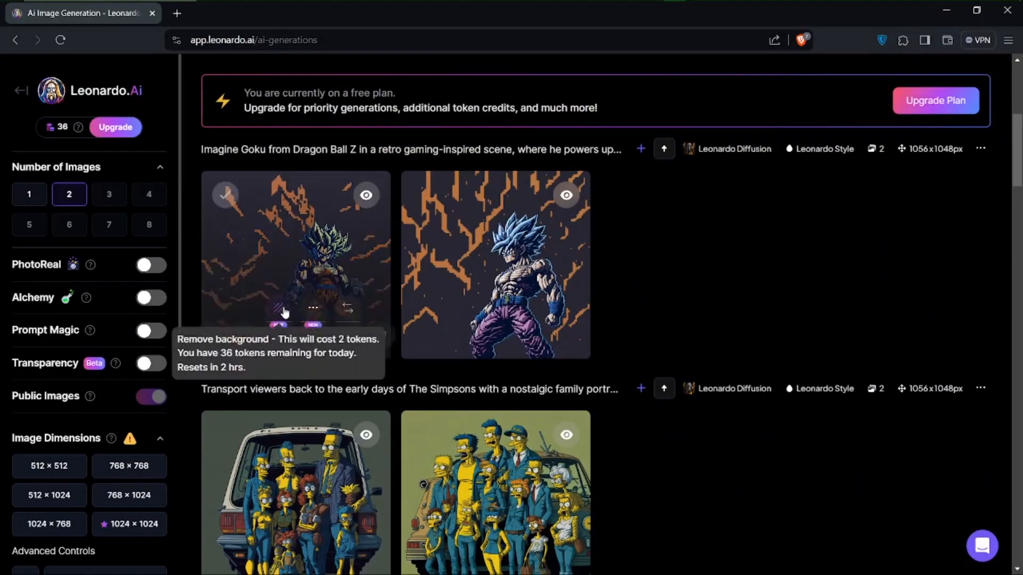
pyautogui.click(278, 335)
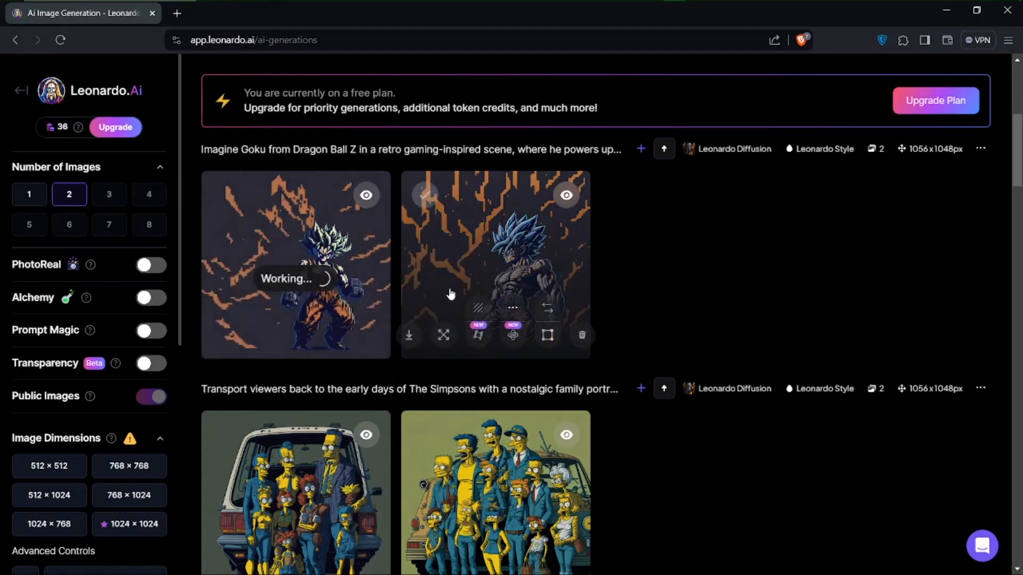
# - Inspect the second retro Goku image, the one with blue hair, at full size and close the preview
pyautogui.click(486, 262)
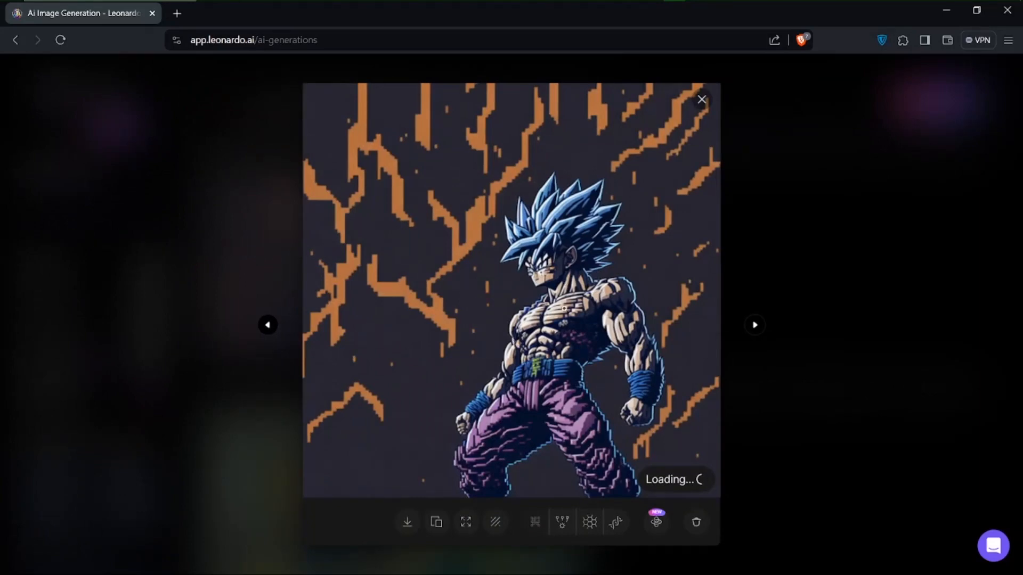
pyautogui.click(616, 301)
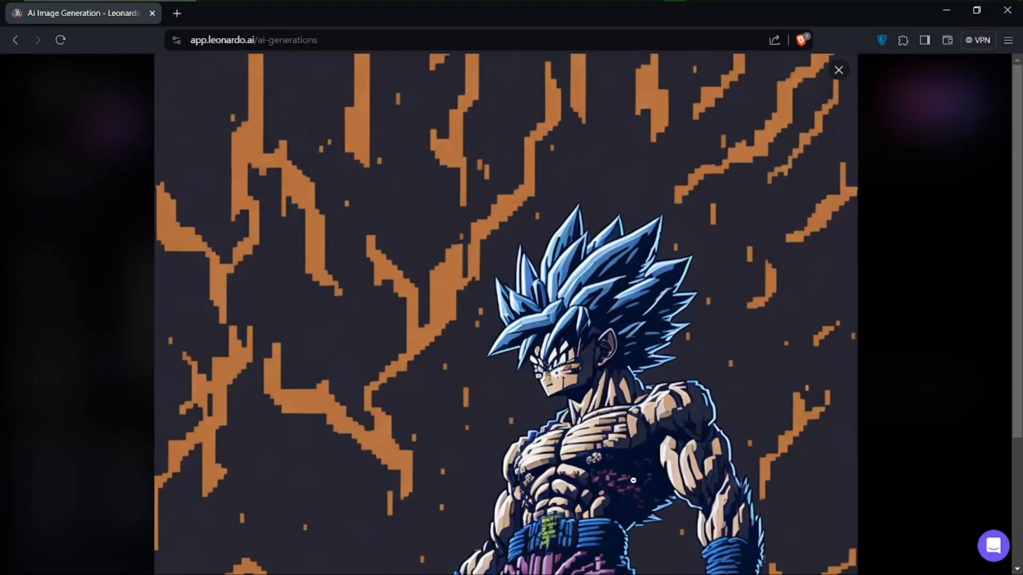
pyautogui.scroll(-3, 633, 480)
pyautogui.scroll(3, 633, 480)
pyautogui.press('Escape')
pyautogui.scroll(6, 618, 229)
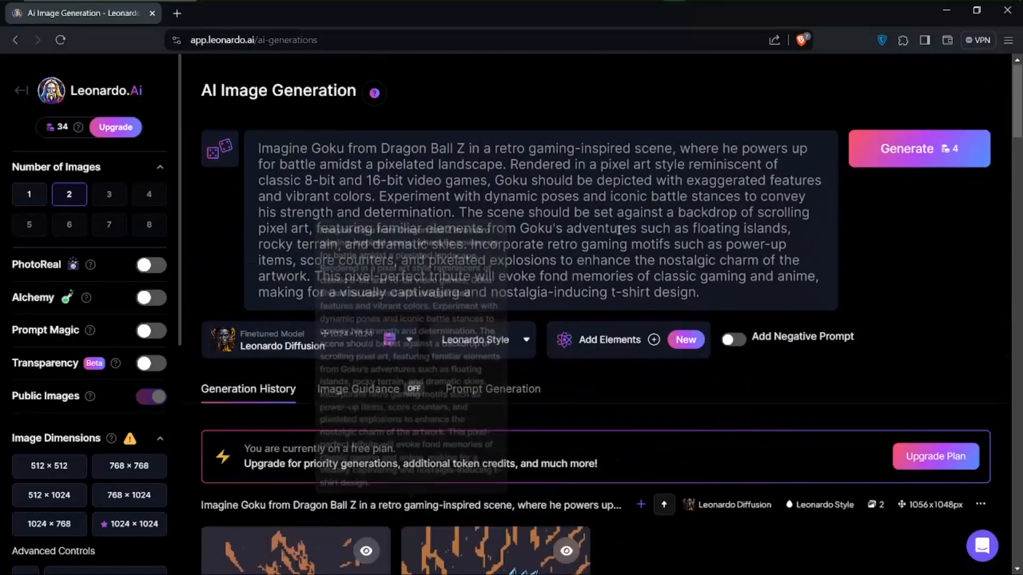
# - Switch to the ChatGPT conversation and copy the full description text of "Retro Gaming Goku: Arcade Fighter Showdown"
pyautogui.moveTo(620, 4)
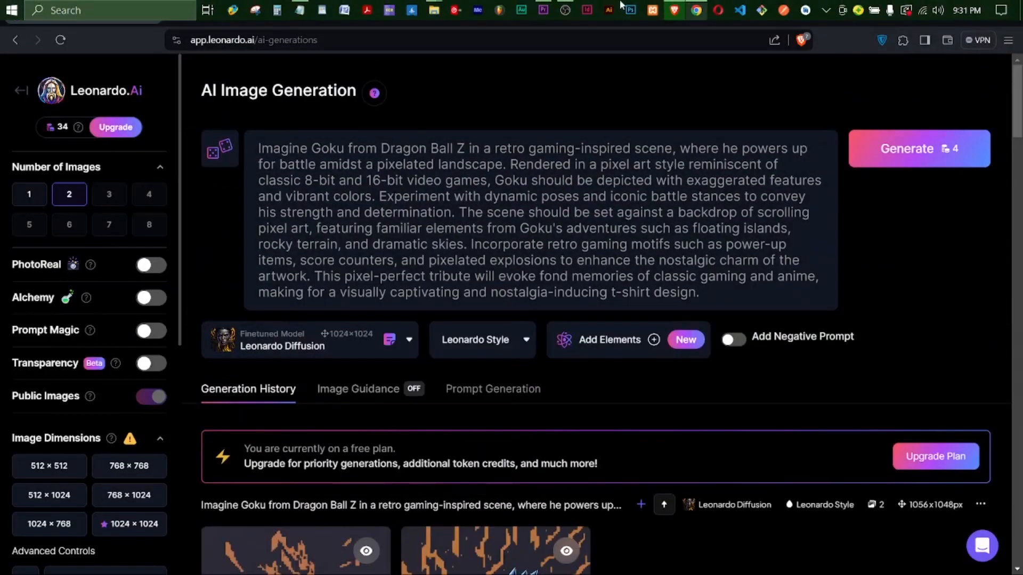
pyautogui.click(697, 10)
pyautogui.scroll(-2, 585, 484)
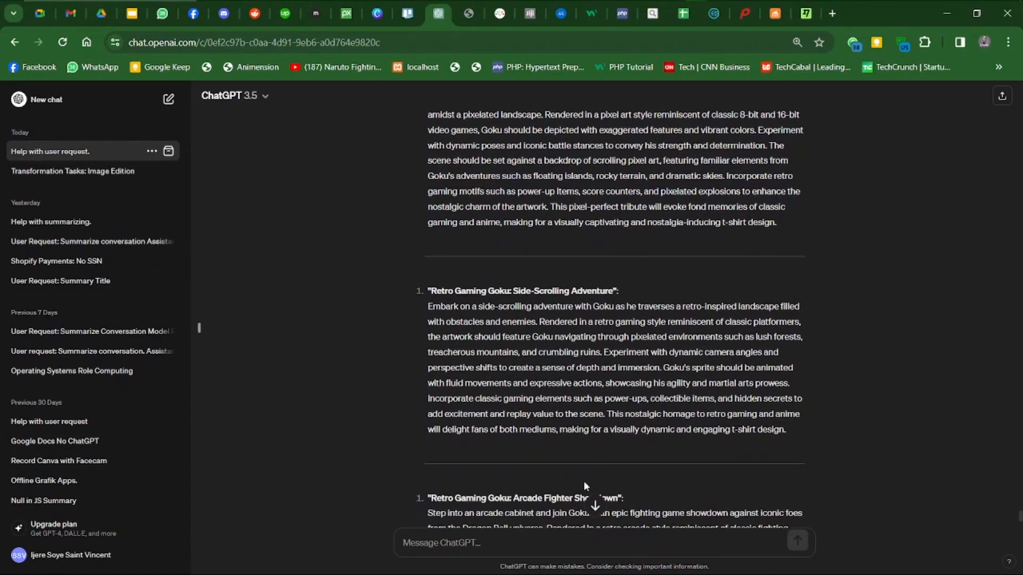
pyautogui.scroll(-2, 550, 322)
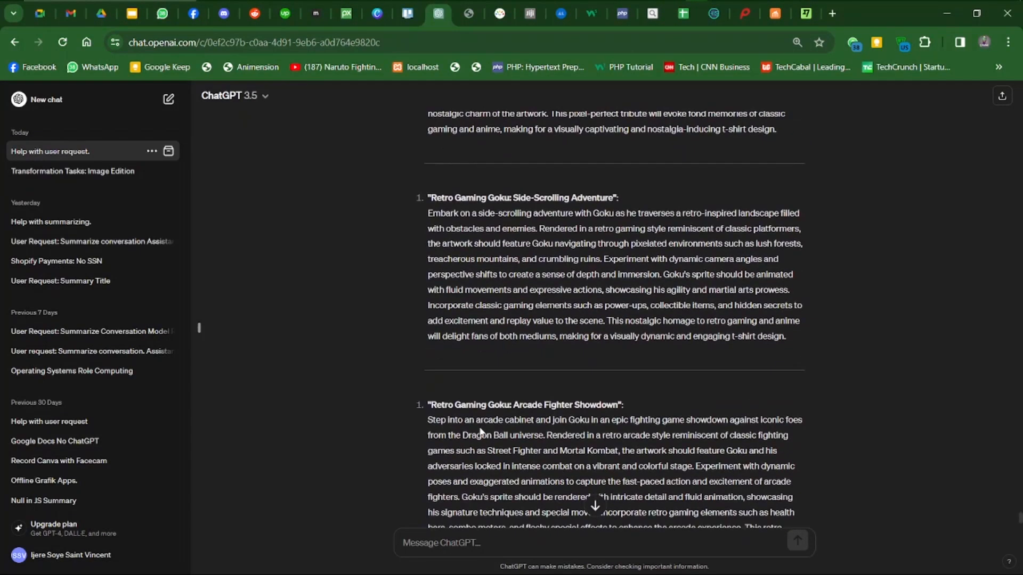
pyautogui.scroll(-1, 510, 447)
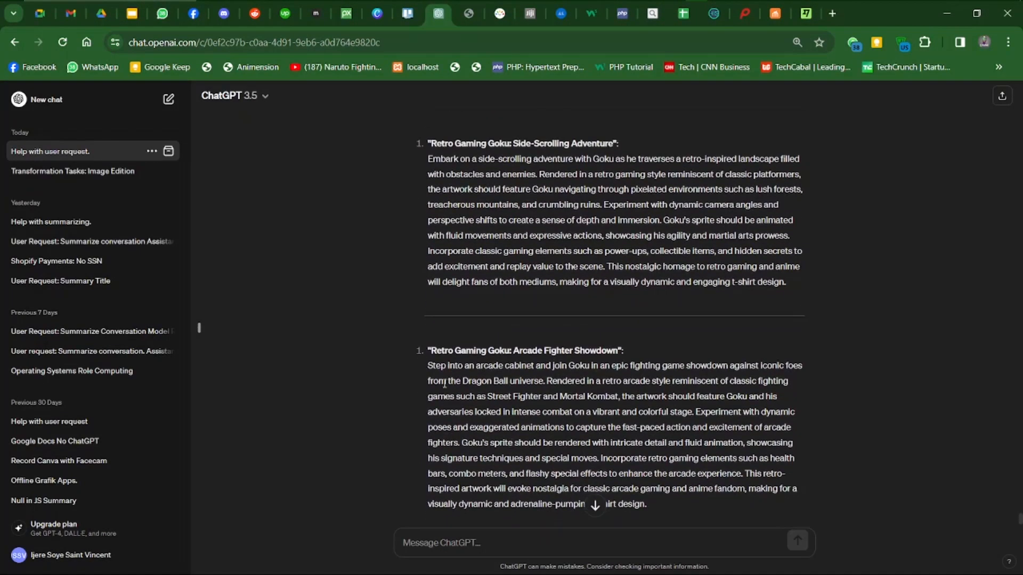
pyautogui.moveTo(429, 368); pyautogui.dragTo(679, 510)
pyautogui.hotkey('ctrl', 'c')
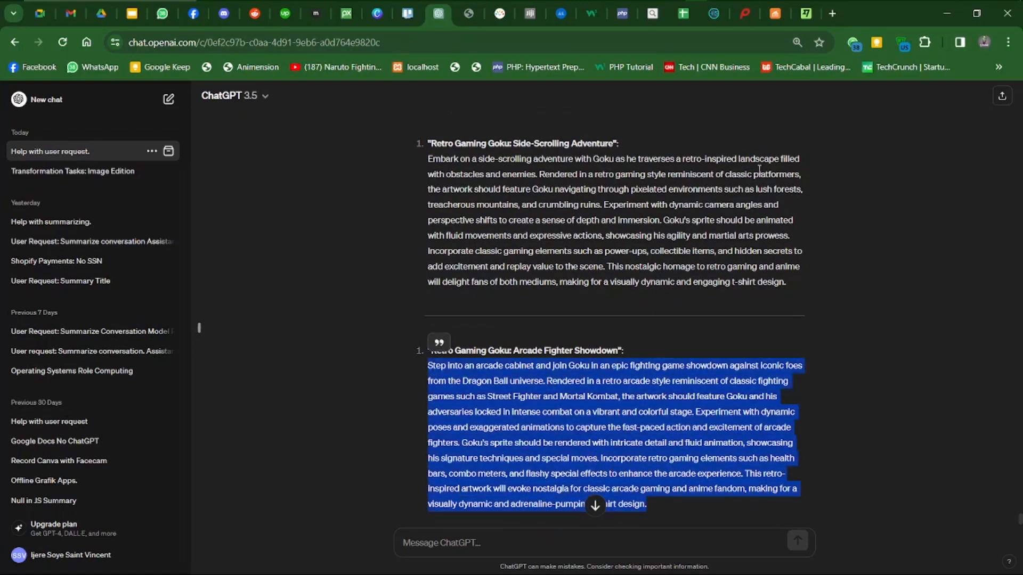
# - Switch to Leonardo.Ai and replace the whole Pixelated Power-Up prompt with the copied Arcade Fighter Showdown description
pyautogui.moveTo(826, 1)
pyautogui.click(676, 10)
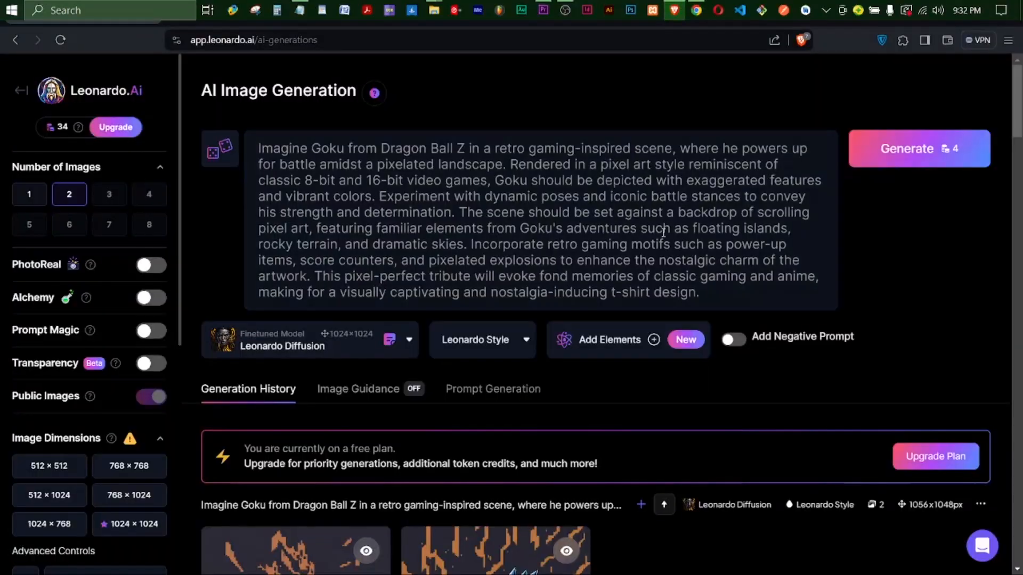
pyautogui.scroll(-4, 704, 304)
pyautogui.scroll(3, 702, 302)
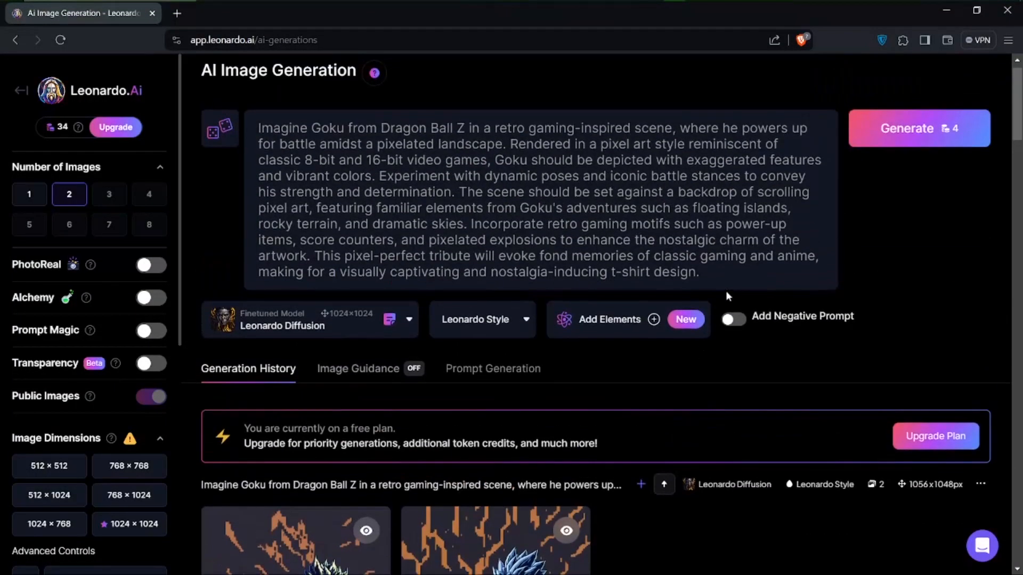
pyautogui.moveTo(719, 277); pyautogui.dragTo(135, 103)
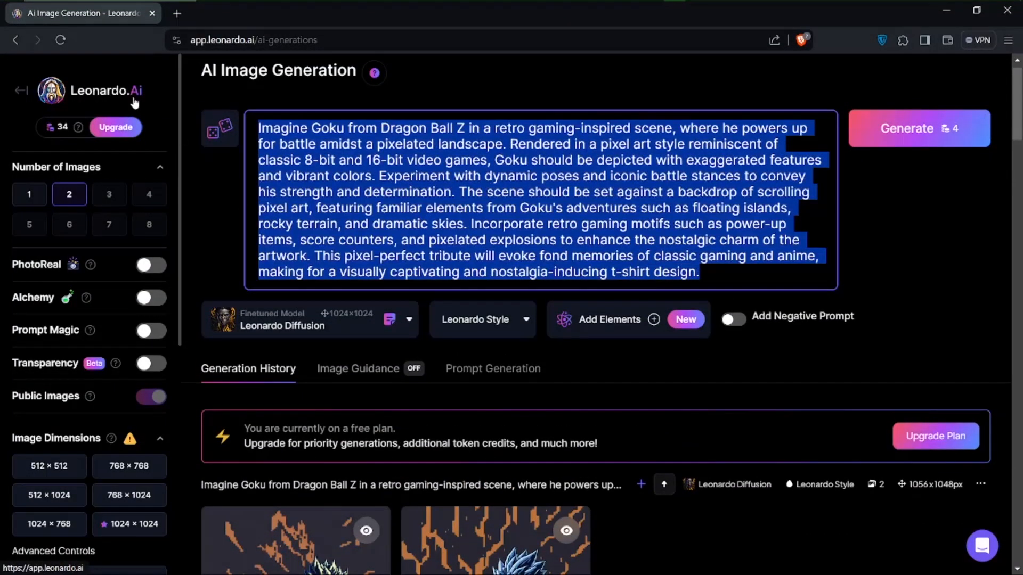
pyautogui.hotkey('ctrl', 'v')
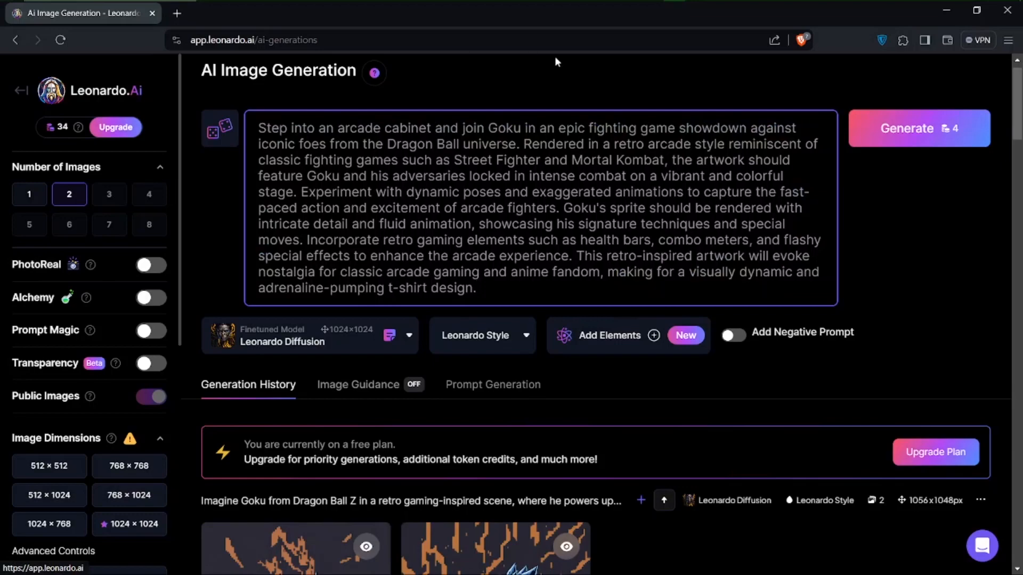
# - Generate two images from the Arcade Fighter Showdown prompt with Leonardo Diffusion
pyautogui.click(917, 133)
pyautogui.scroll(-3, 801, 268)
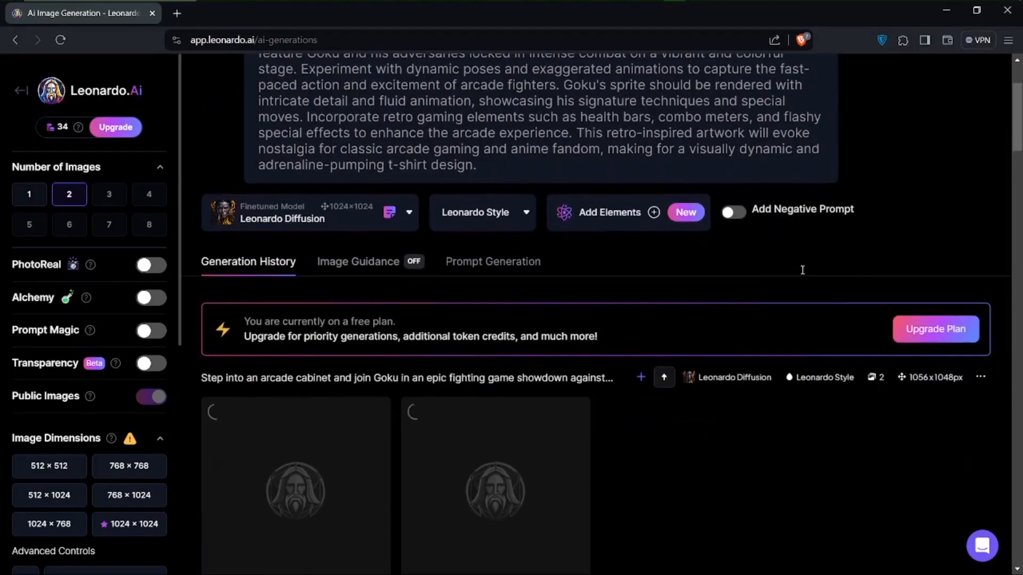
pyautogui.scroll(3, 802, 275)
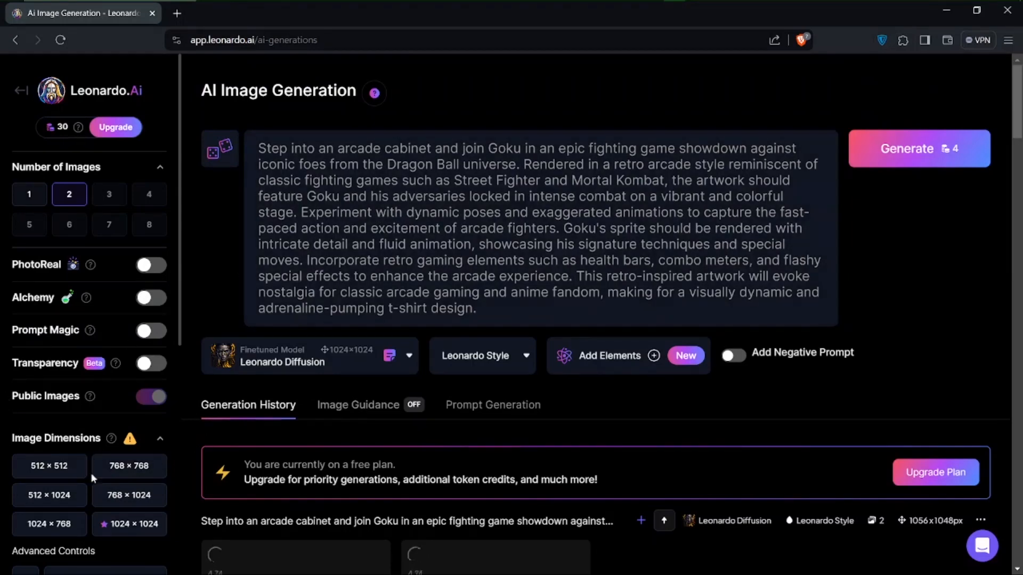
# - Set the image aspect ratio to 16:9 in the advanced image dimension controls
pyautogui.scroll(-2, 91, 474)
pyautogui.scroll(1, 91, 473)
pyautogui.scroll(-5, 484, 429)
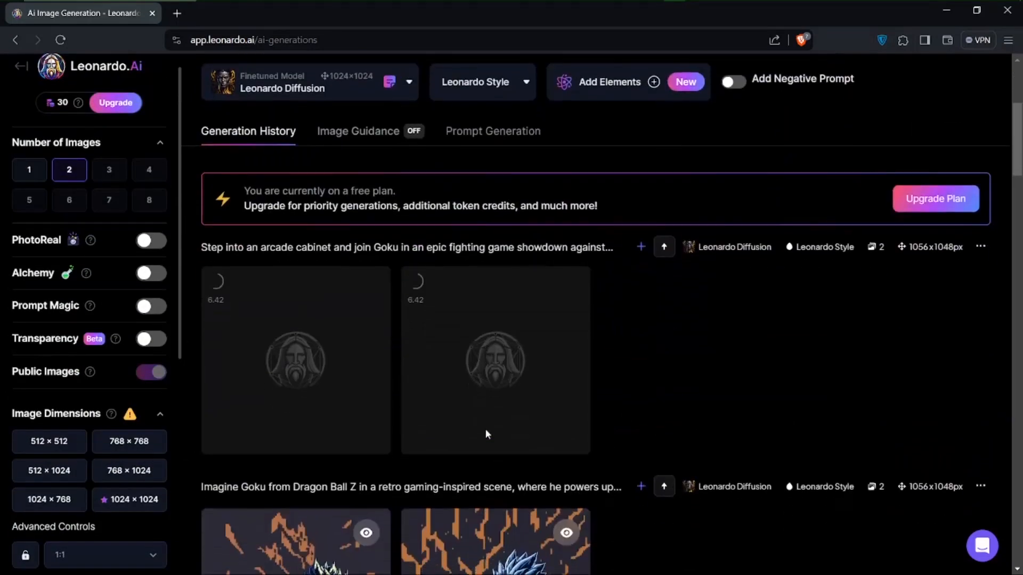
pyautogui.scroll(-4, 485, 429)
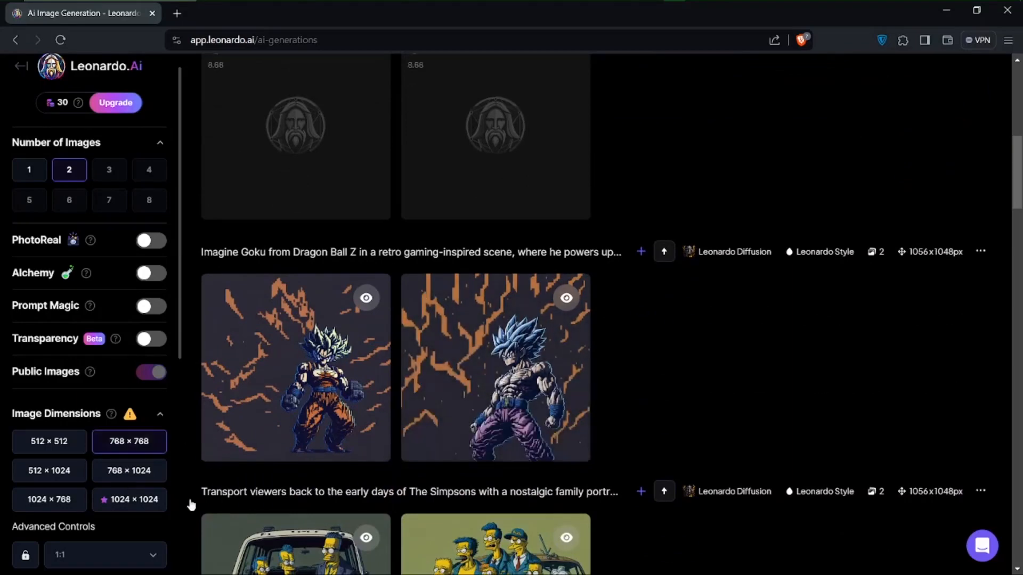
pyautogui.scroll(-1, 360, 361)
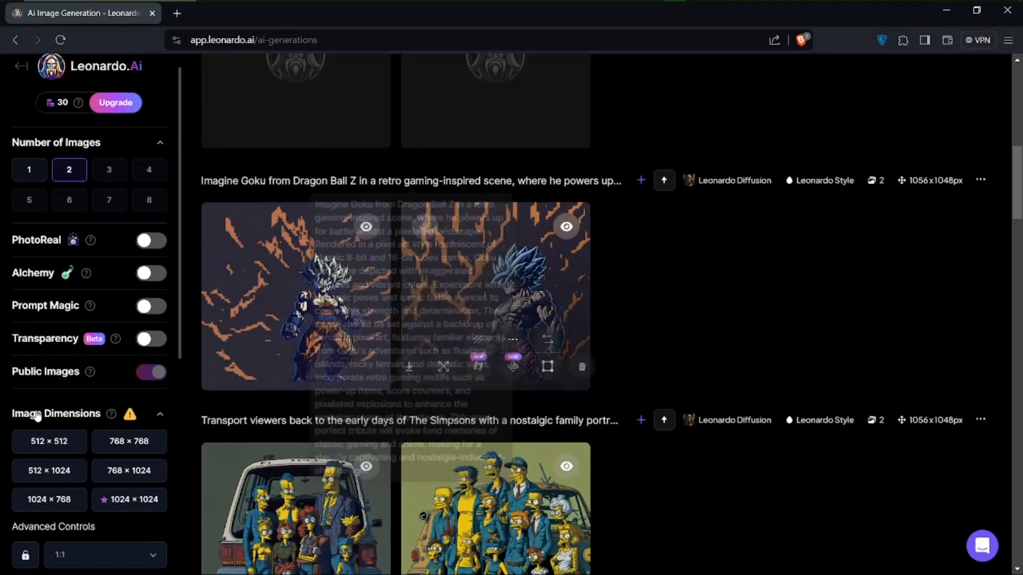
pyautogui.scroll(-4, 37, 417)
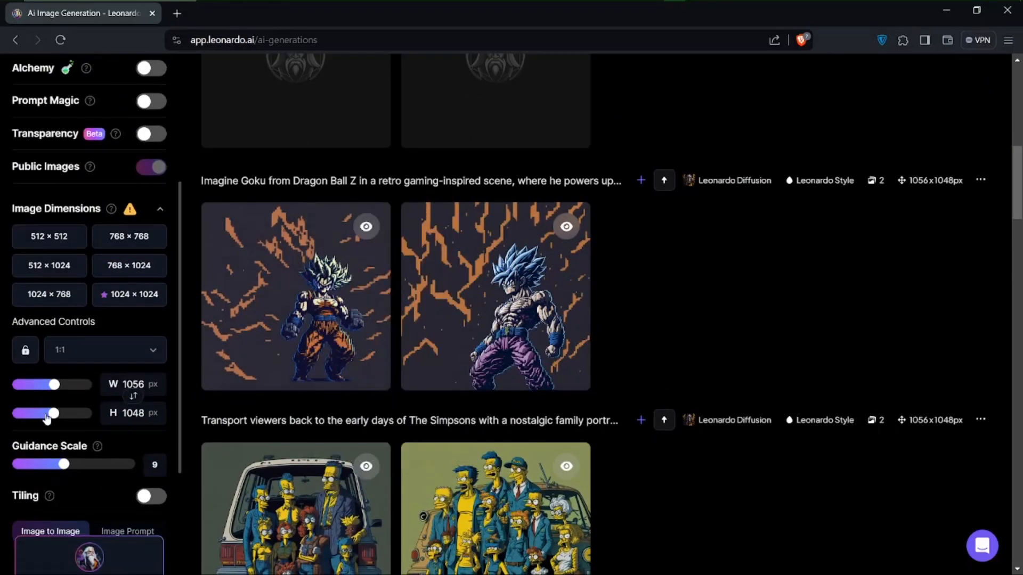
pyautogui.click(79, 354)
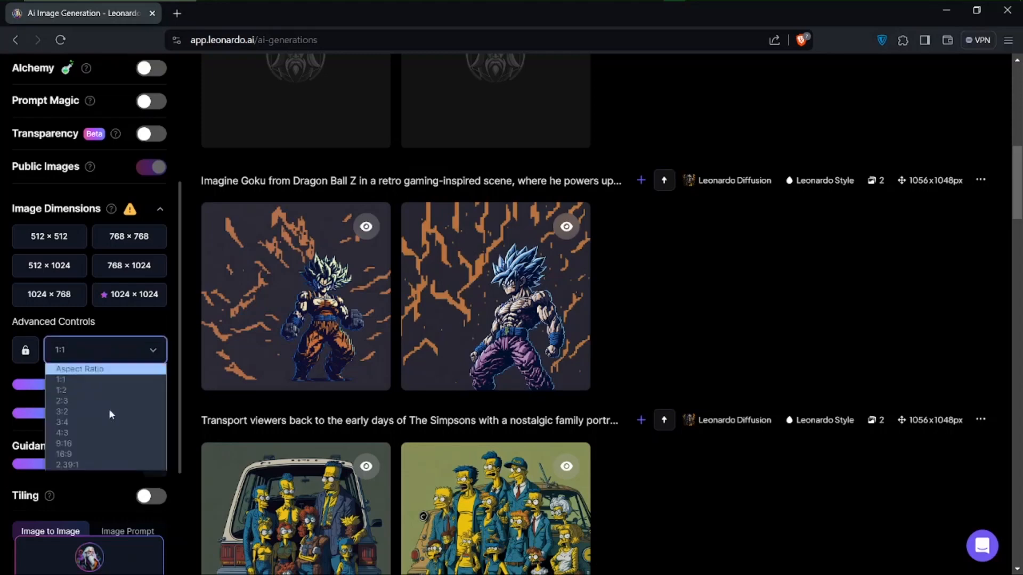
pyautogui.click(92, 453)
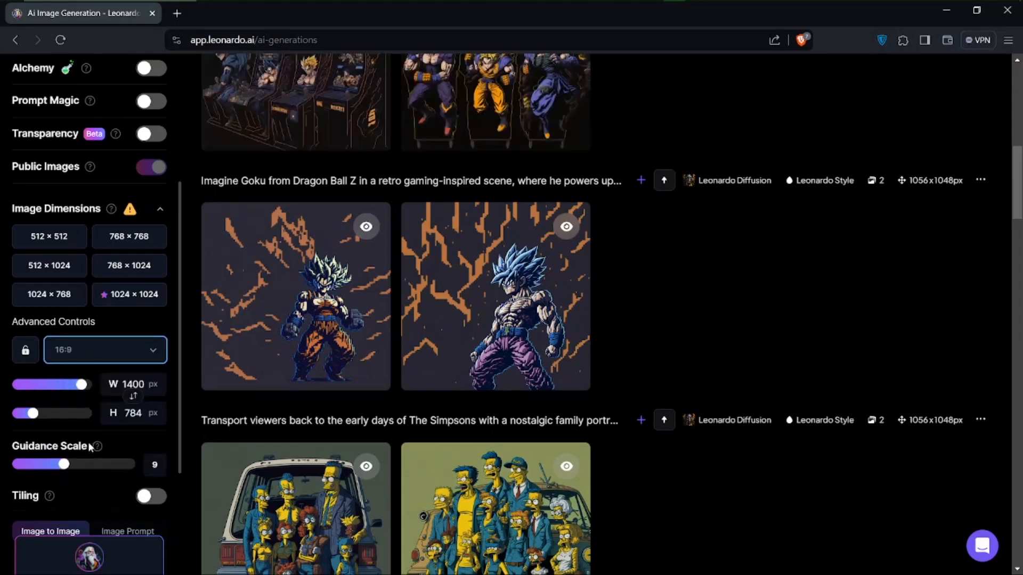
# - Inspect the second Arcade Fighter image, the one with three fighters on cabinets, at full size and close the preview
pyautogui.scroll(4, 426, 247)
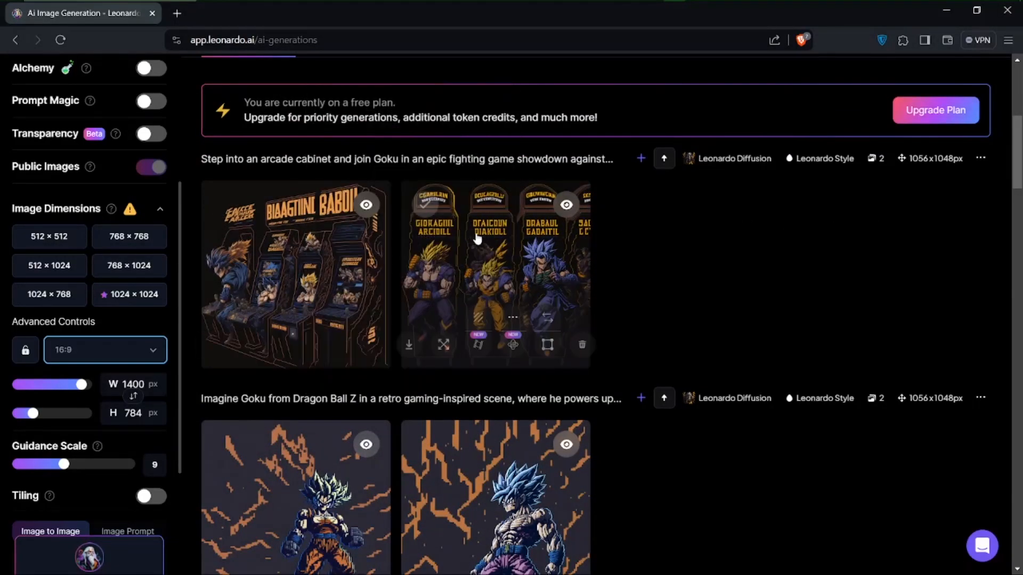
pyautogui.click(424, 239)
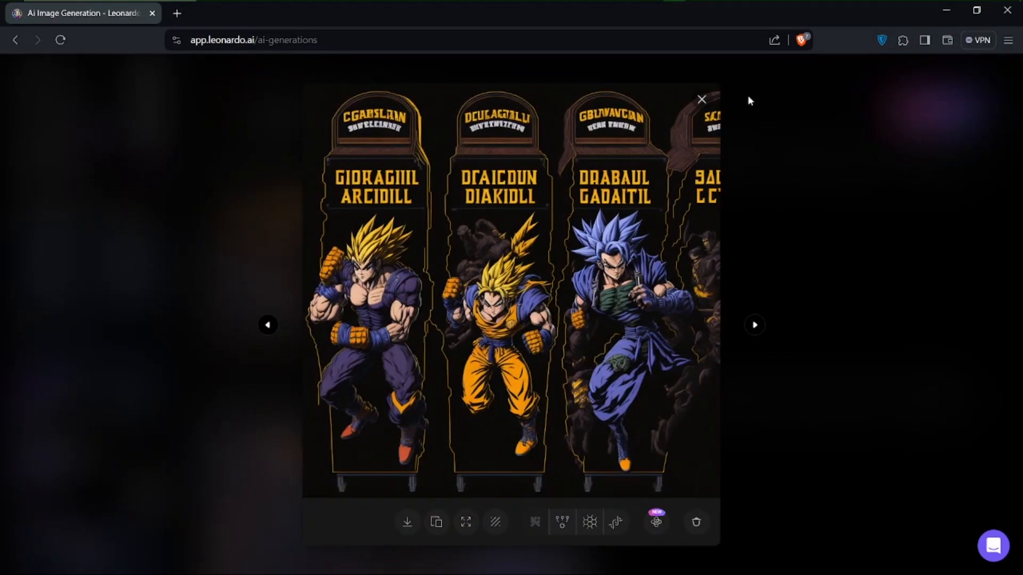
pyautogui.click(702, 100)
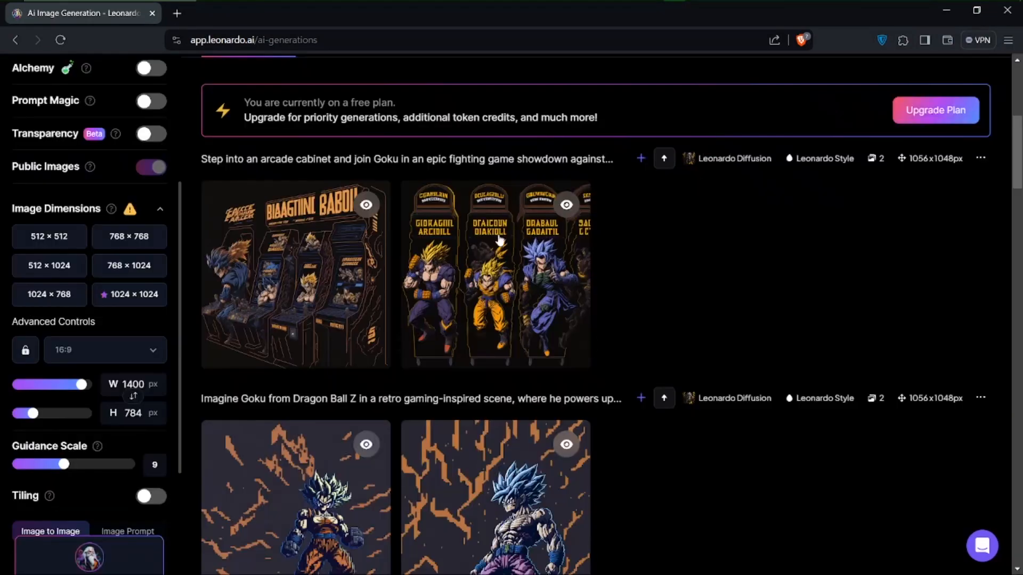
pyautogui.scroll(6, 499, 240)
# - Switch to the ChatGPT conversation and pick the keyword "Street Art" from the list of 10 t-shirt keywords
pyautogui.moveTo(620, 4)
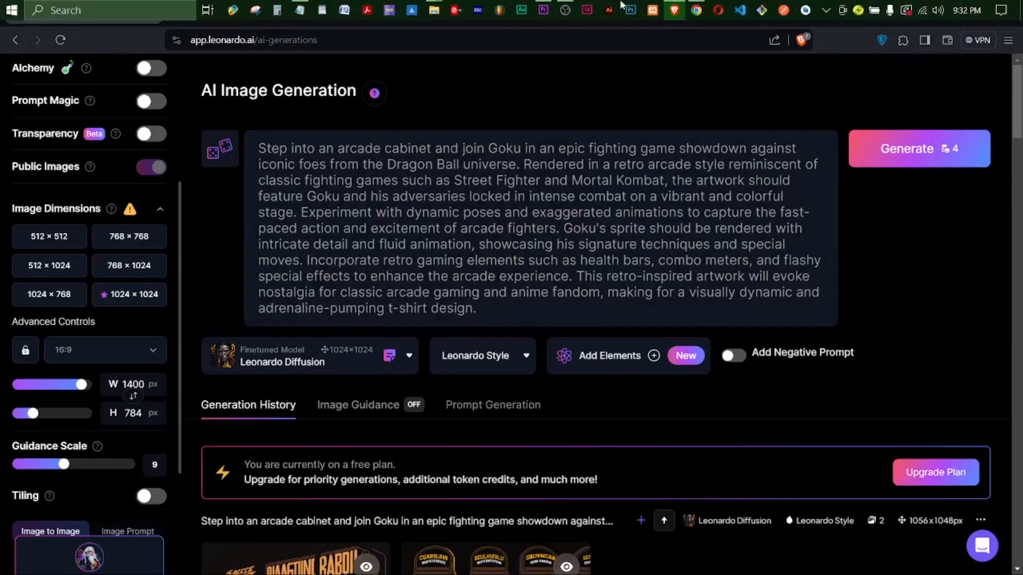
pyautogui.click(696, 11)
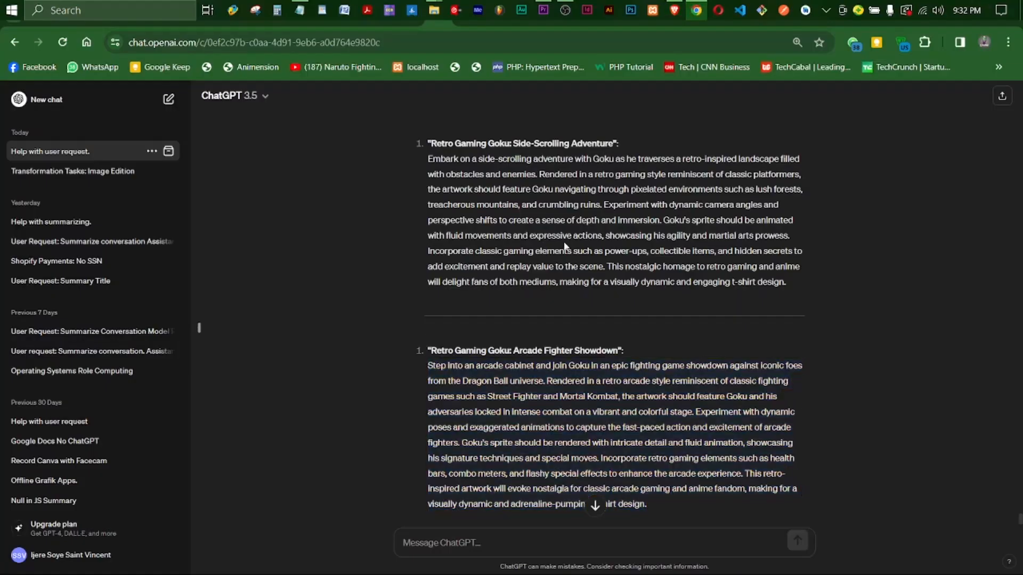
pyautogui.scroll(15, 567, 255)
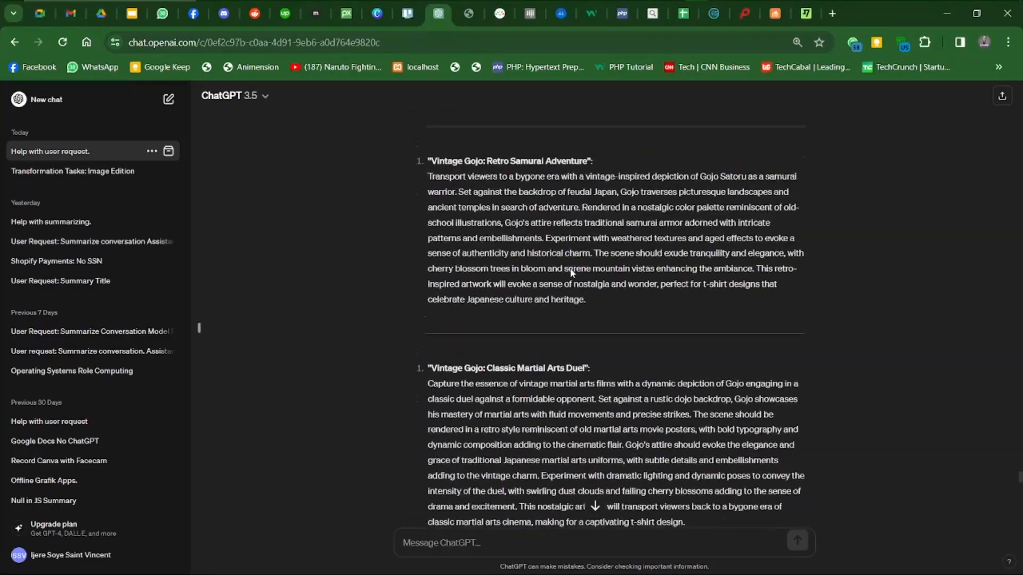
pyautogui.scroll(20, 571, 271)
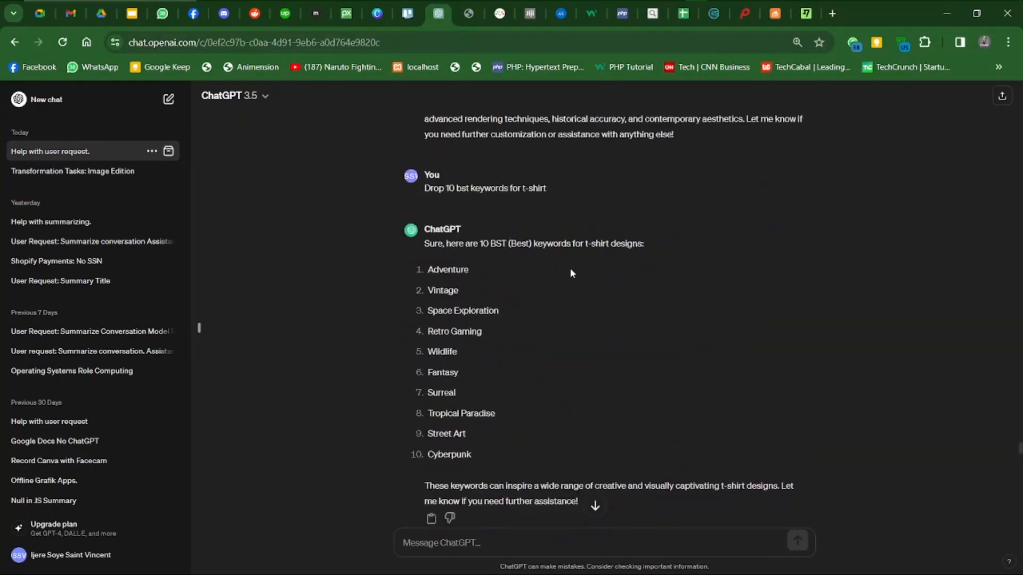
pyautogui.scroll(-1, 570, 269)
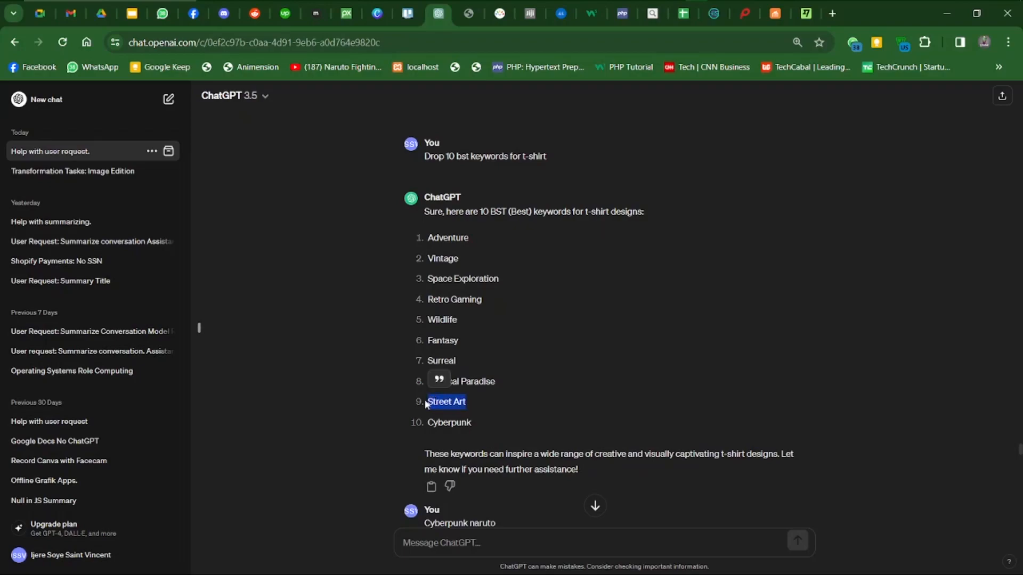
pyautogui.scroll(-15, 527, 426)
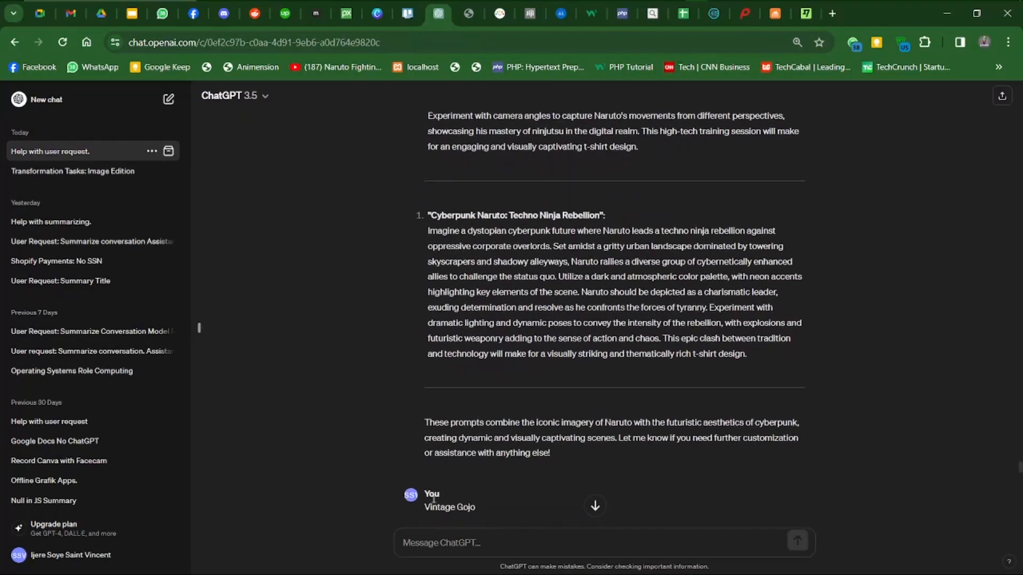
# - Send the message "Street Art Goku" at the end of the ChatGPT conversation
pyautogui.click(592, 509)
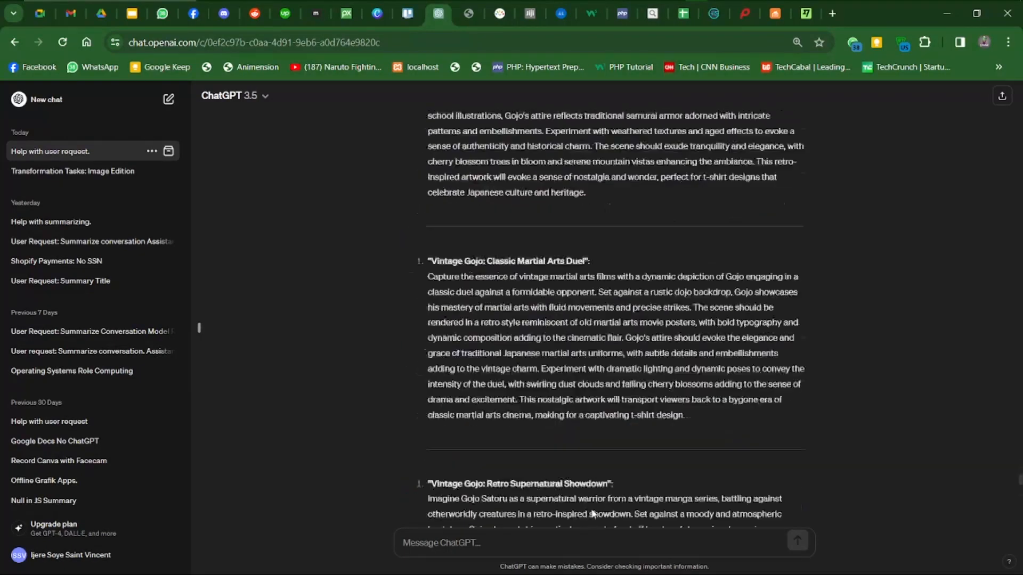
pyautogui.write('Street Art')
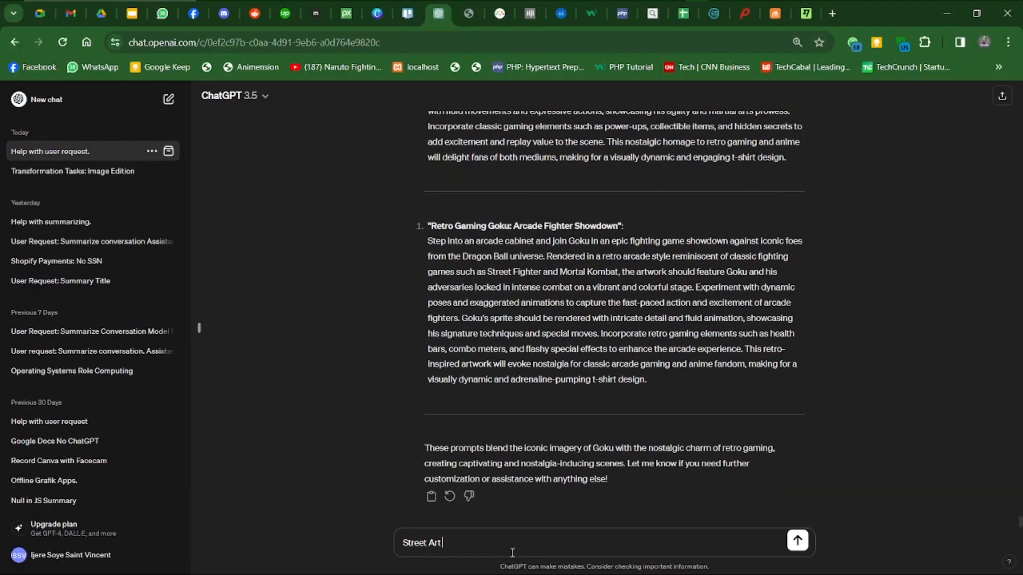
pyautogui.write(' Gok')
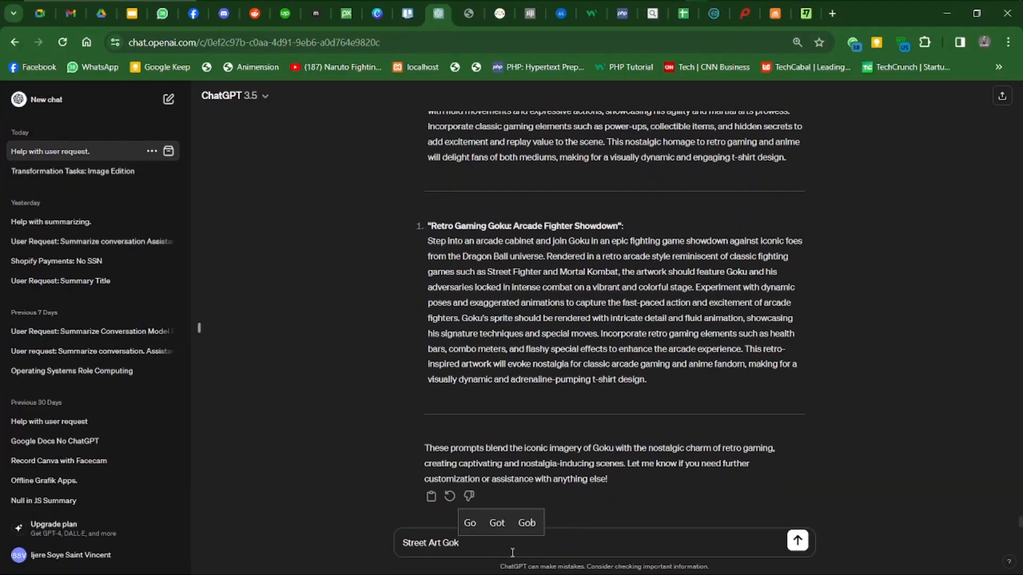
pyautogui.write('u')
pyautogui.press('Return')
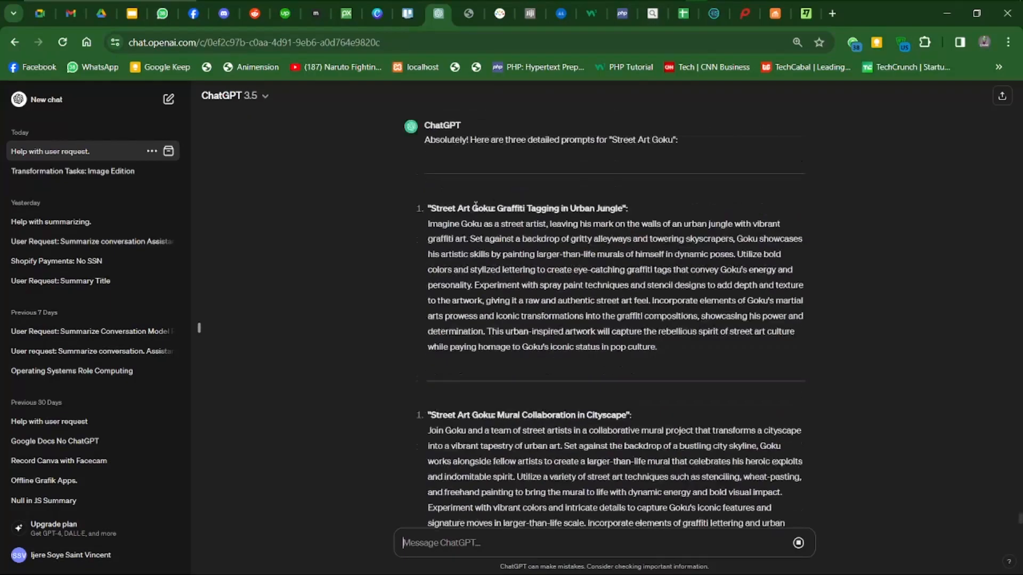
# - Copy the full description text of "Street Art Goku: Graffiti Tagging in Urban Jungle"
pyautogui.scroll(8, 491, 339)
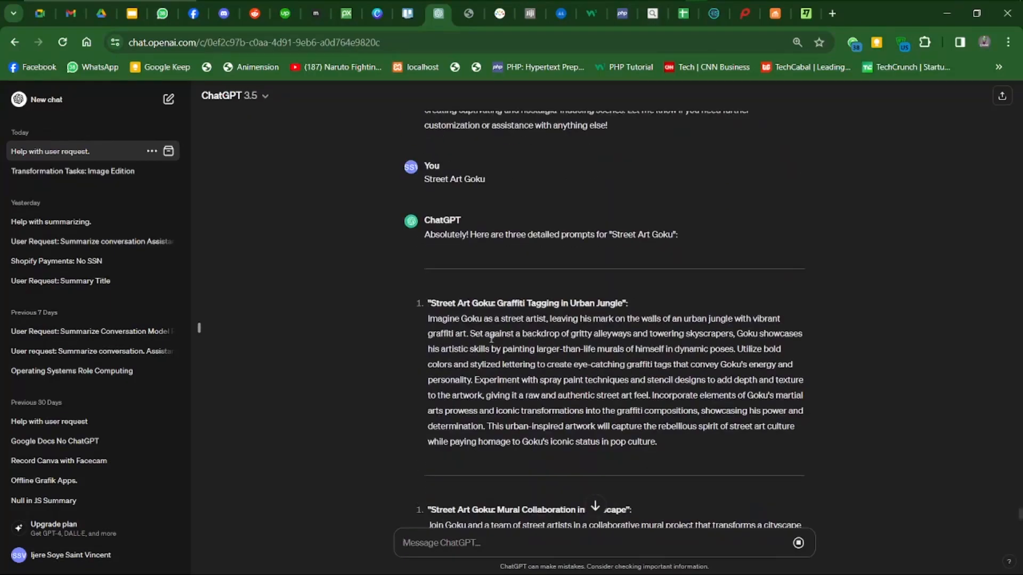
pyautogui.scroll(-1, 491, 338)
pyautogui.moveTo(427, 257); pyautogui.dragTo(664, 383)
pyautogui.hotkey('ctrl', 'c')
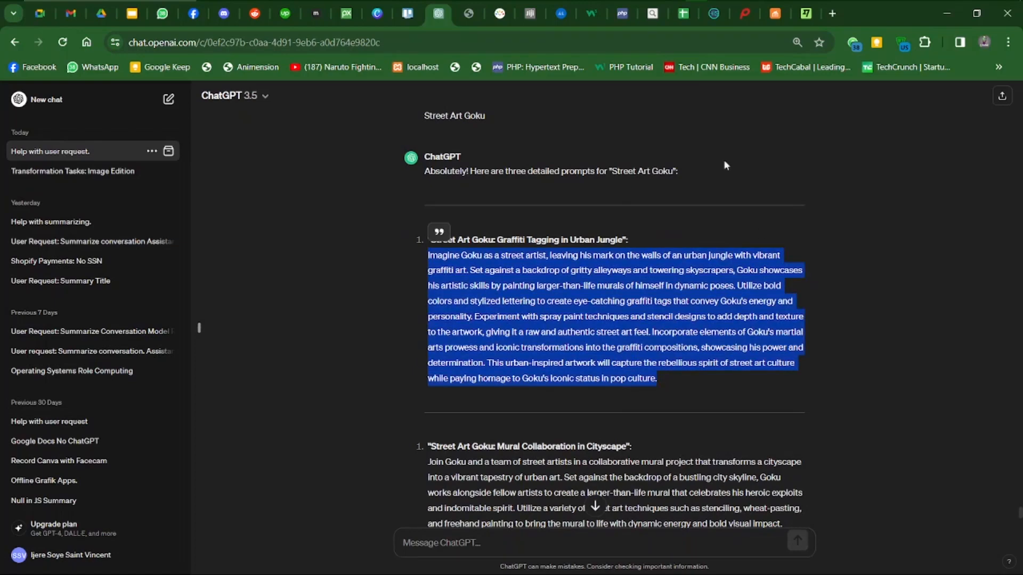
# - Switch to Leonardo.Ai and replace the whole Arcade Fighter prompt with the copied Graffiti Tagging in Urban Jungle description
pyautogui.click(673, 5)
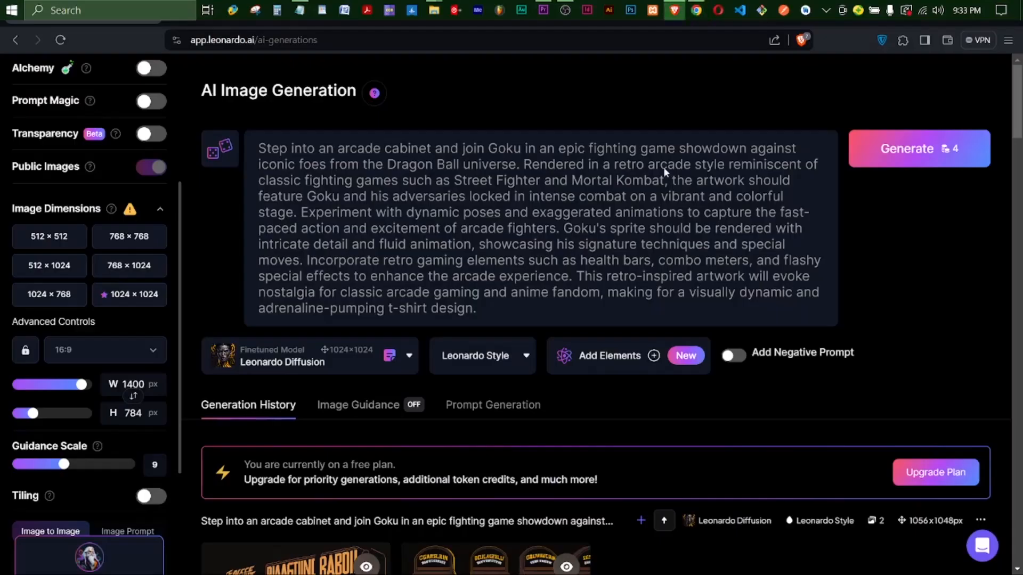
pyautogui.moveTo(479, 316); pyautogui.dragTo(203, 123)
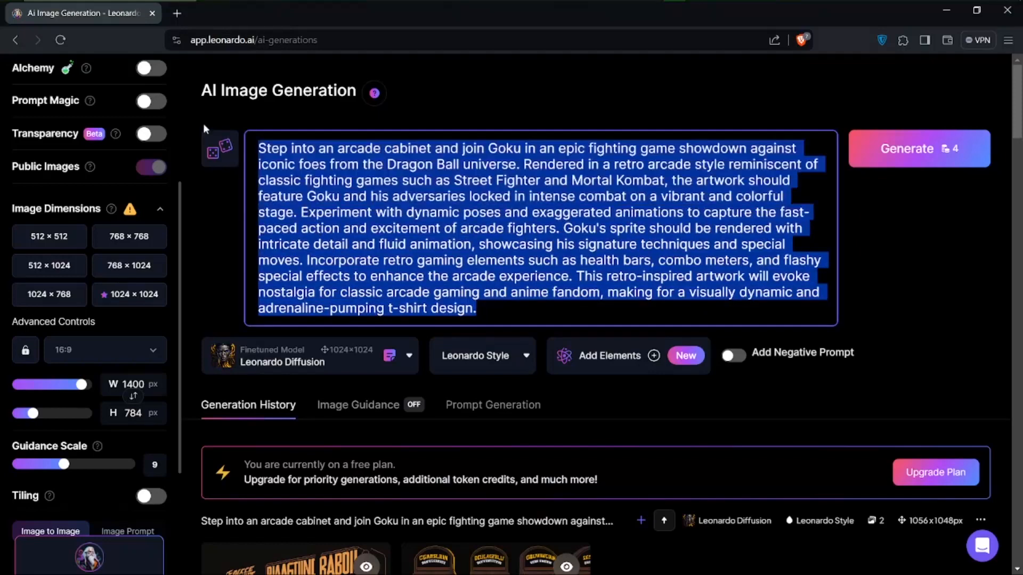
pyautogui.press('BackSpace')
pyautogui.hotkey('ctrl', 'v')
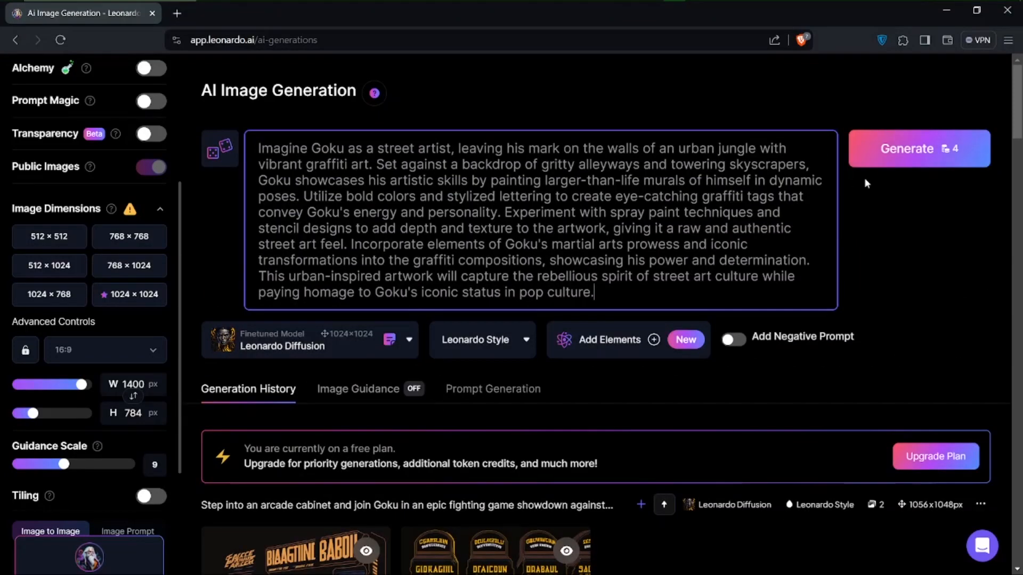
# - Generate two 16:9 images from the street artist Goku prompt with Leonardo Diffusion
pyautogui.click(915, 155)
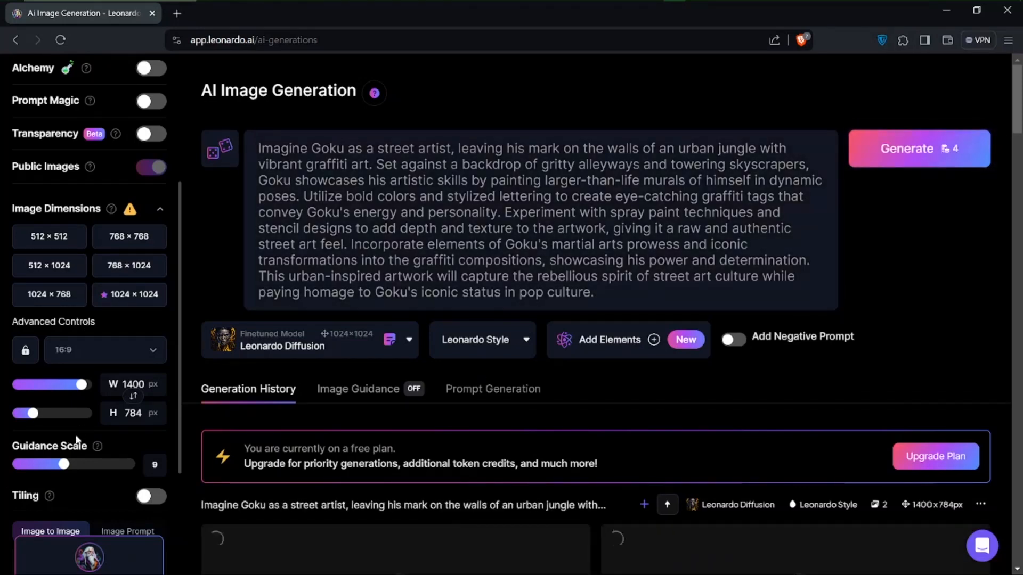
pyautogui.scroll(-1, 66, 458)
pyautogui.scroll(5, 63, 455)
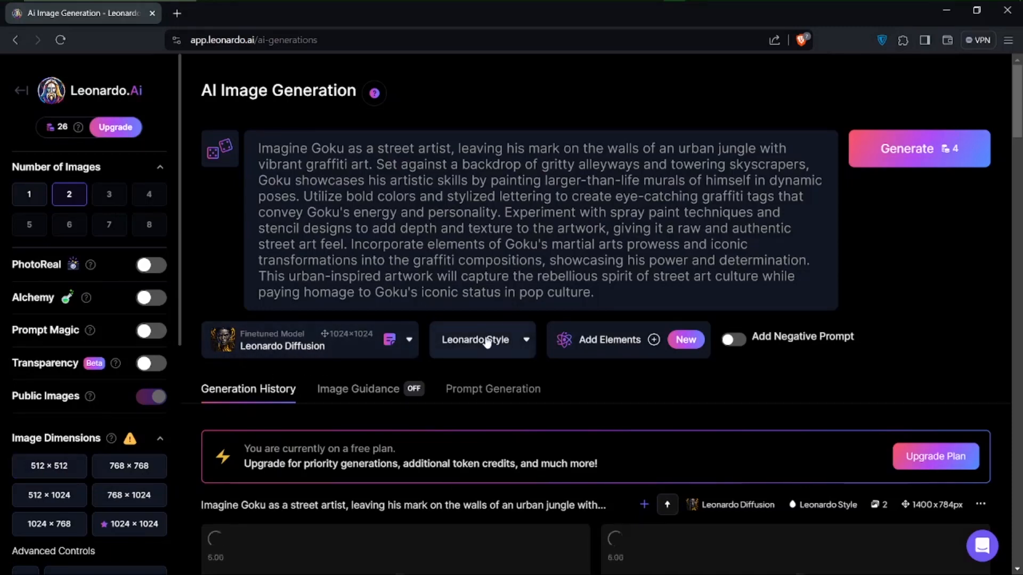
# - Review the two street artist Goku images and the earlier character artworks in the generation history
pyautogui.scroll(-5, 610, 377)
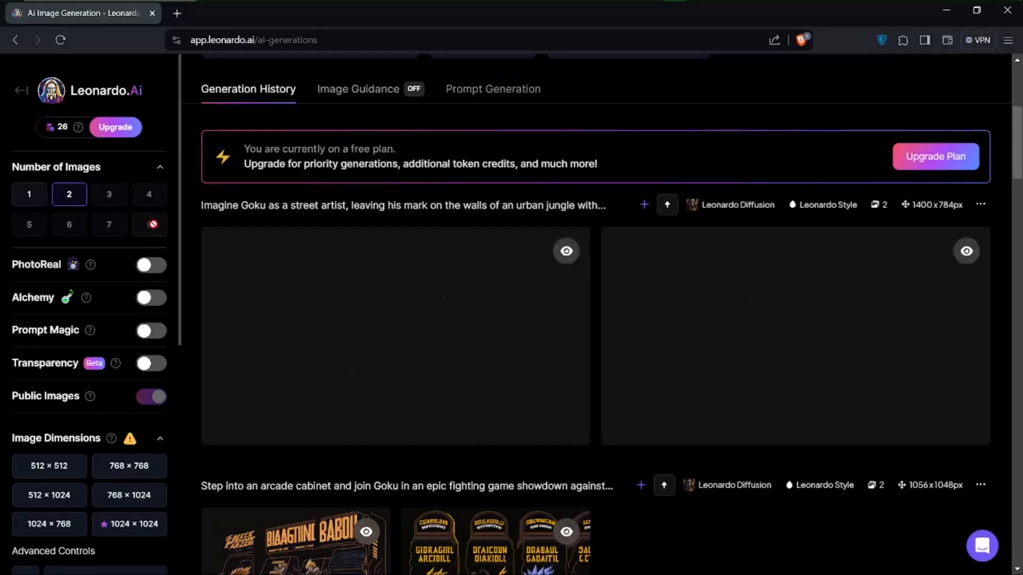
pyautogui.scroll(-10, 391, 391)
pyautogui.scroll(-15, 391, 393)
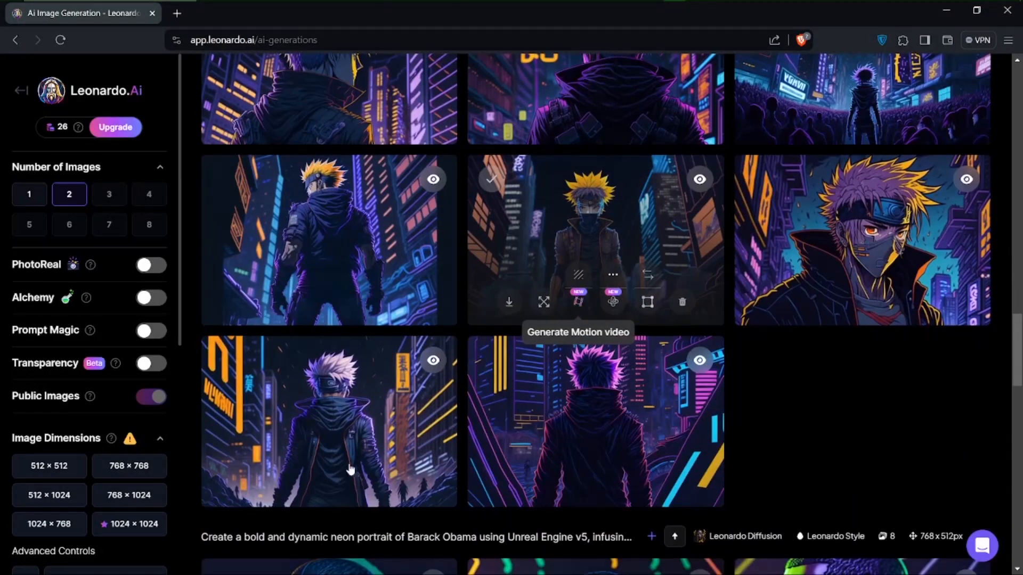
pyautogui.scroll(-3, 613, 416)
pyautogui.scroll(20, 613, 415)
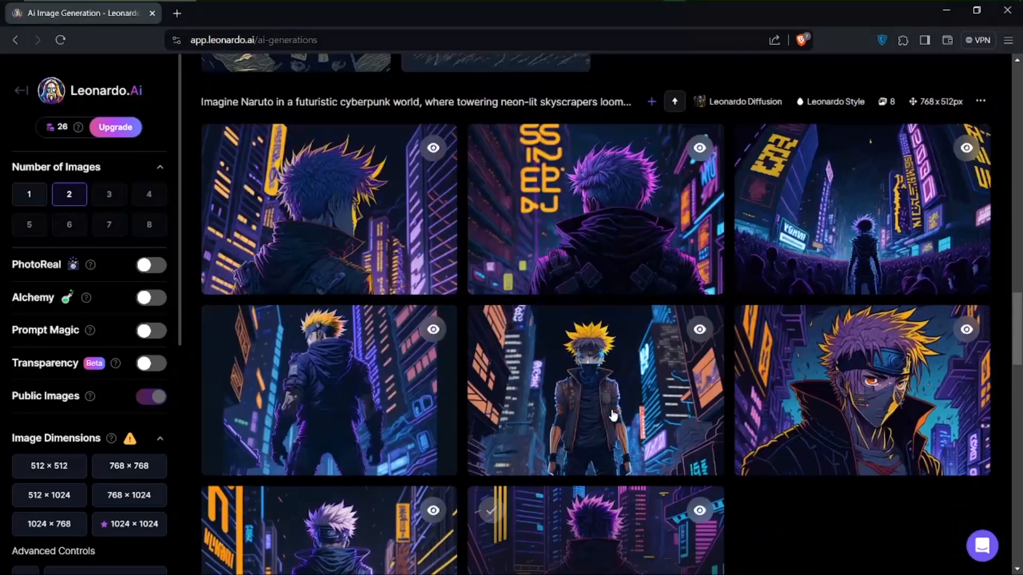
pyautogui.scroll(-7, 545, 447)
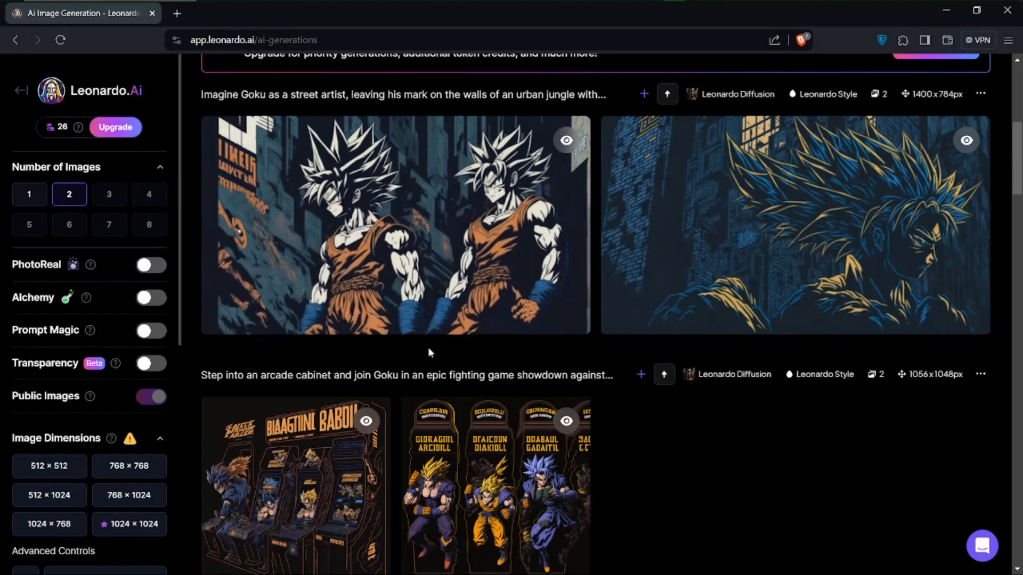
pyautogui.scroll(6, 424, 347)
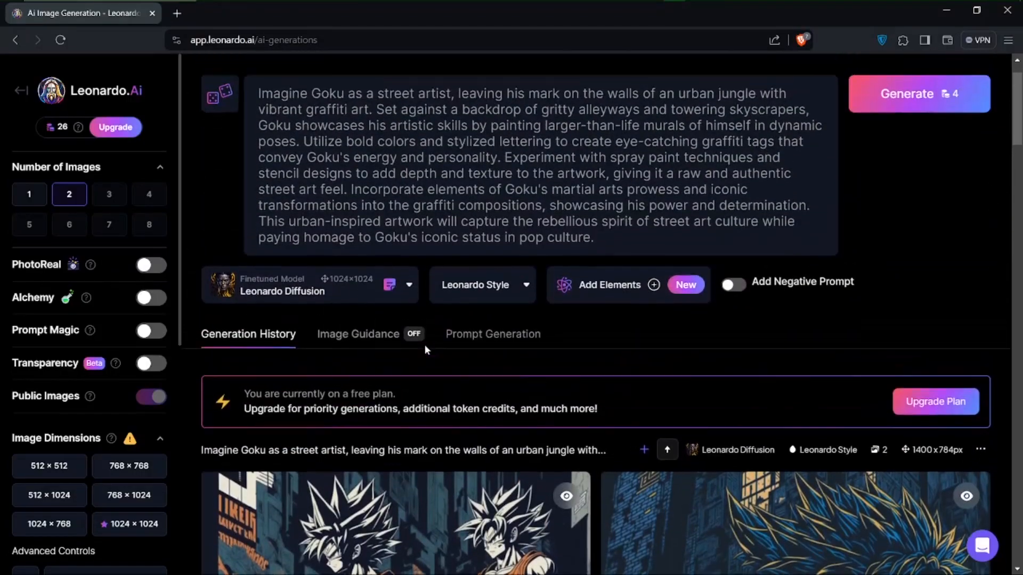
pyautogui.scroll(-6, 425, 349)
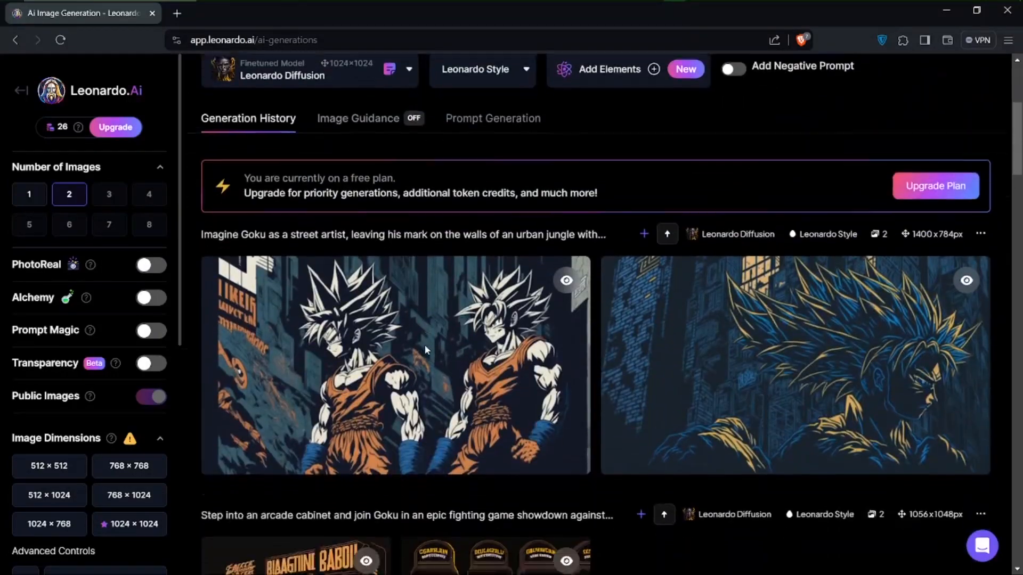
pyautogui.scroll(7, 425, 350)
pyautogui.scroll(-6, 424, 344)
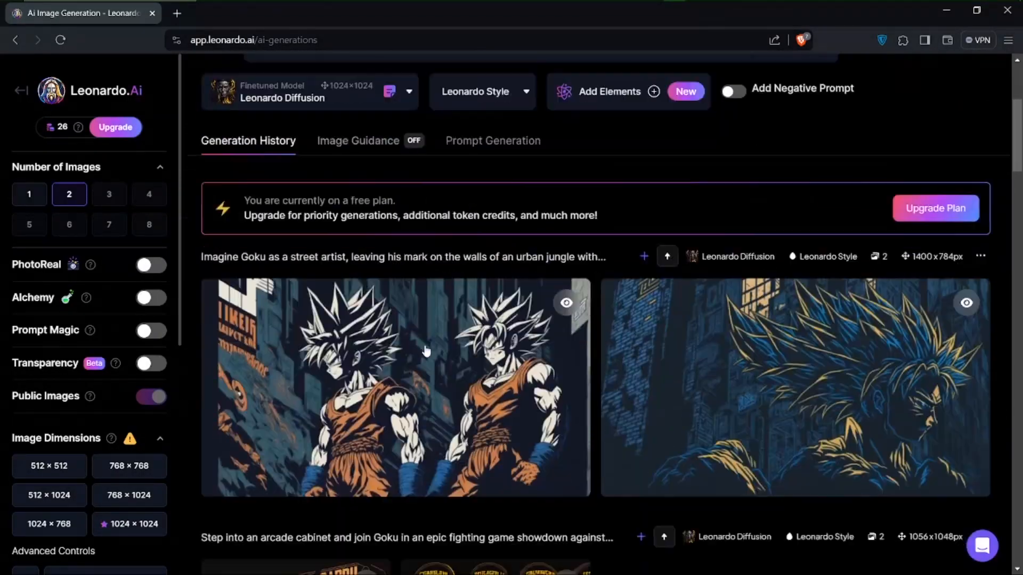
pyautogui.scroll(3, 426, 350)
pyautogui.scroll(3, 424, 346)
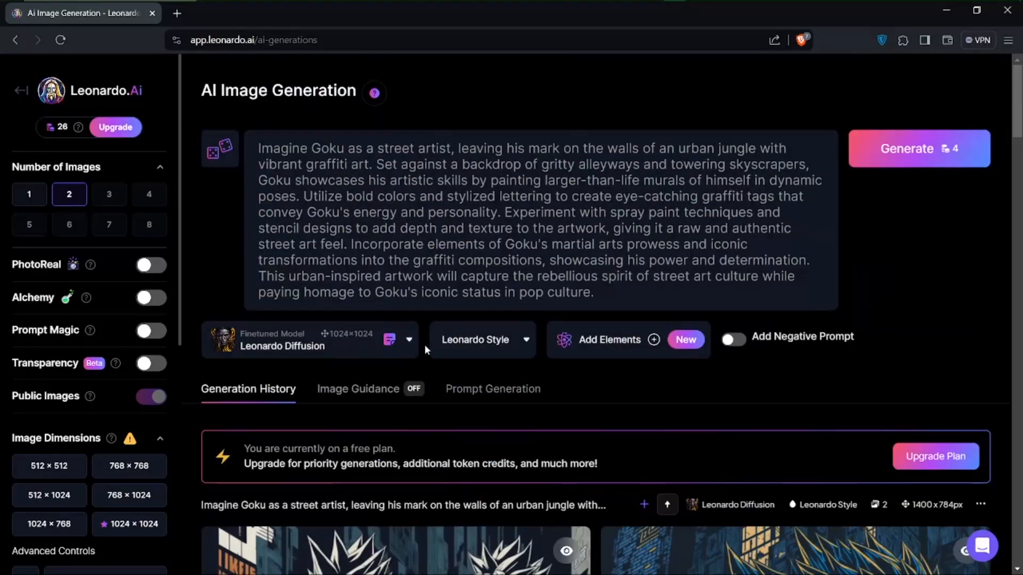
pyautogui.scroll(-8, 424, 344)
pyautogui.scroll(-1, 425, 346)
pyautogui.scroll(9, 424, 346)
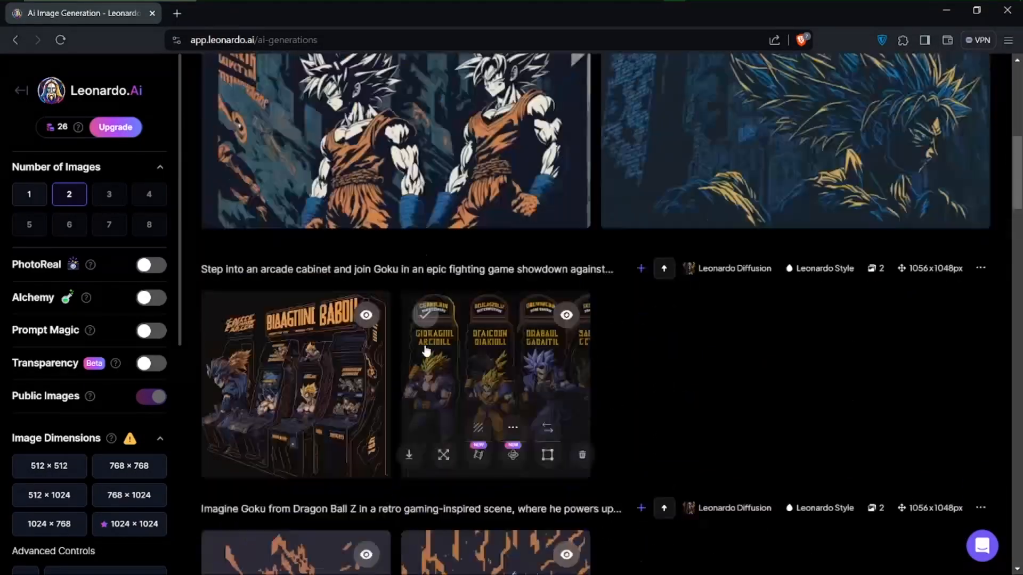
# - Switch to the ChatGPT conversation and send the keyword "Cyberpunk Goku" to get new prompts
pyautogui.moveTo(622, 5)
pyautogui.click(697, 10)
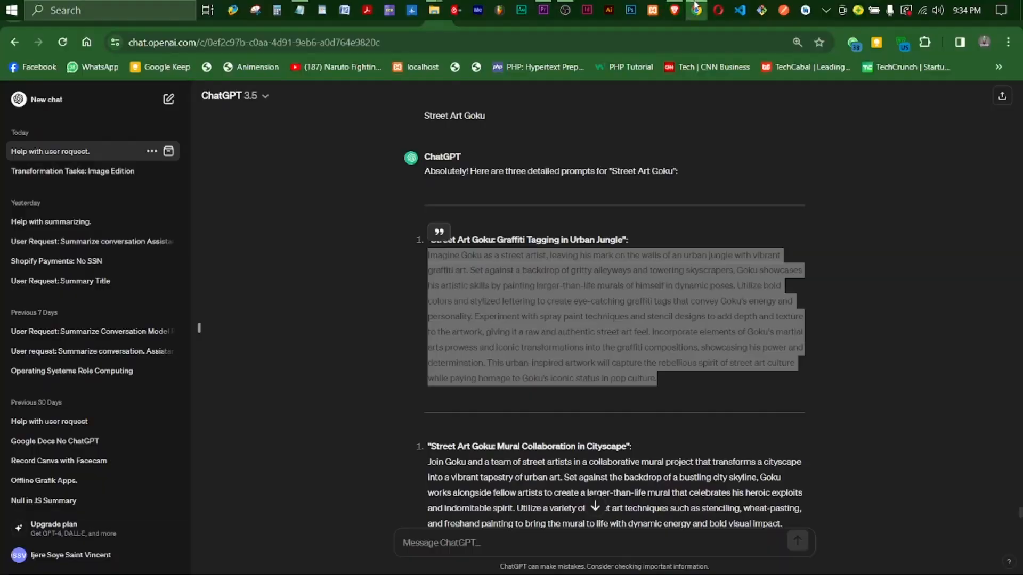
pyautogui.click(549, 411)
pyautogui.scroll(8, 548, 408)
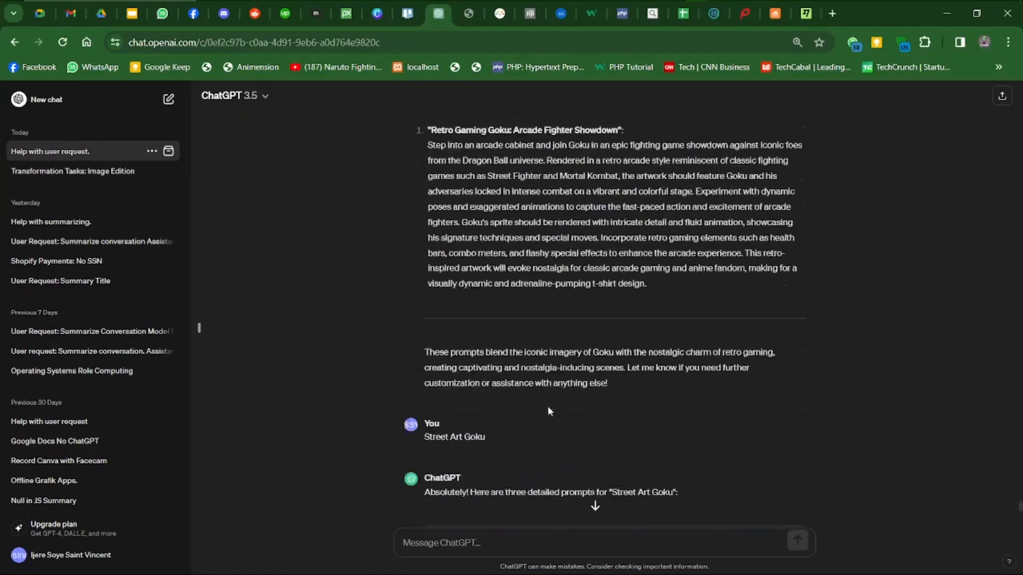
pyautogui.scroll(-16, 548, 407)
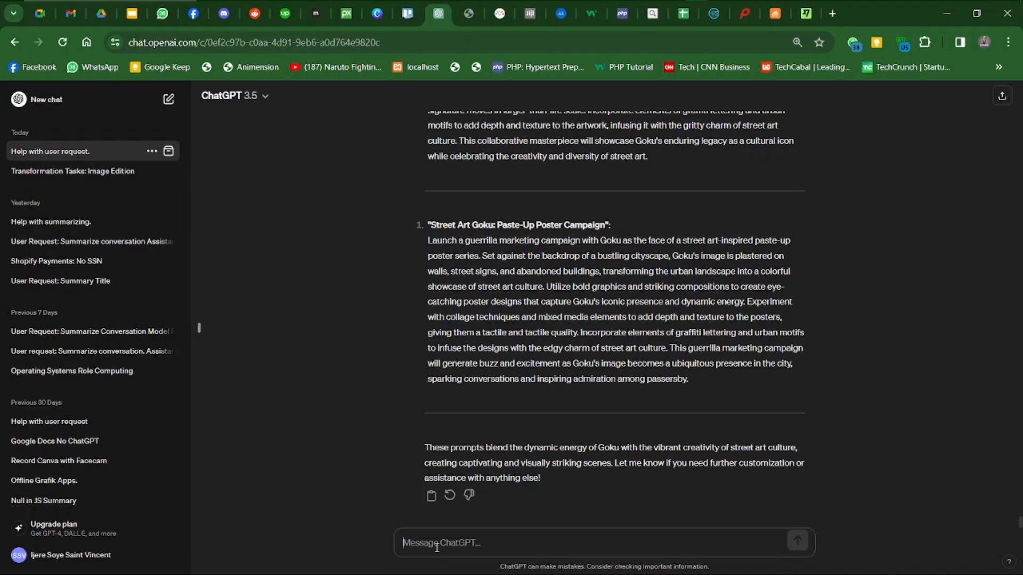
pyautogui.write('Cyber')
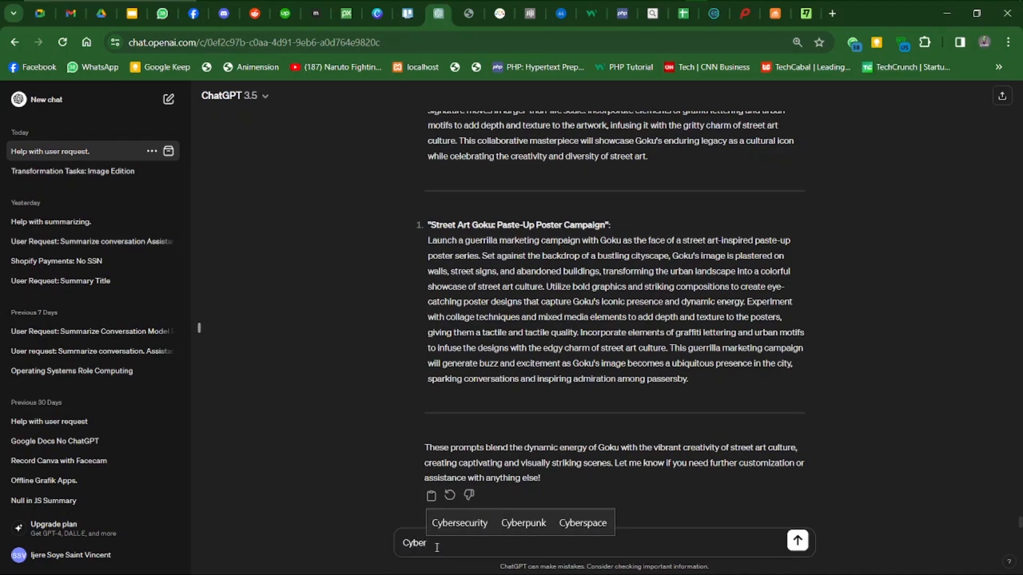
pyautogui.click(554, 520)
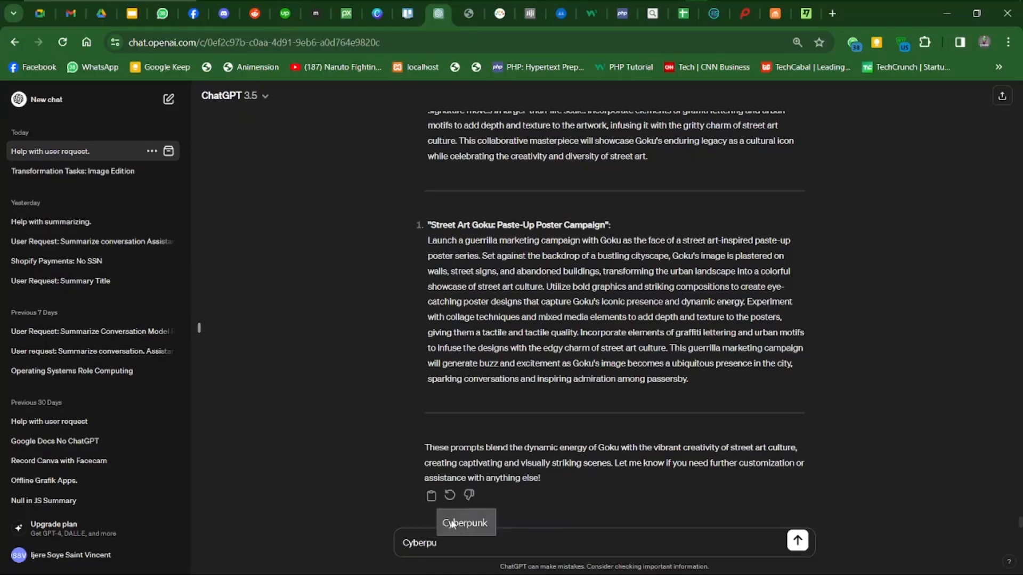
pyautogui.click(456, 519)
pyautogui.write('Go')
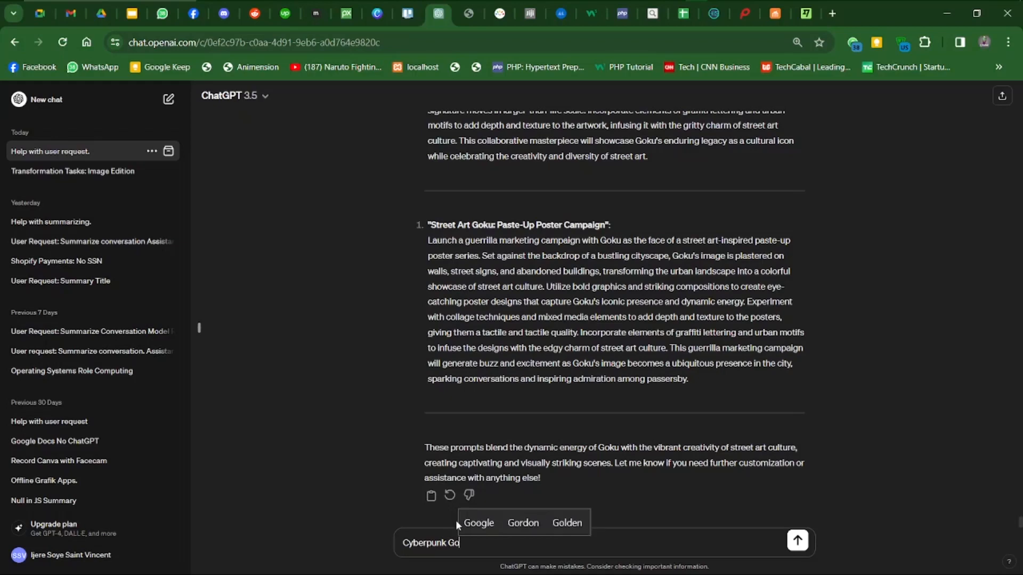
pyautogui.write('ku')
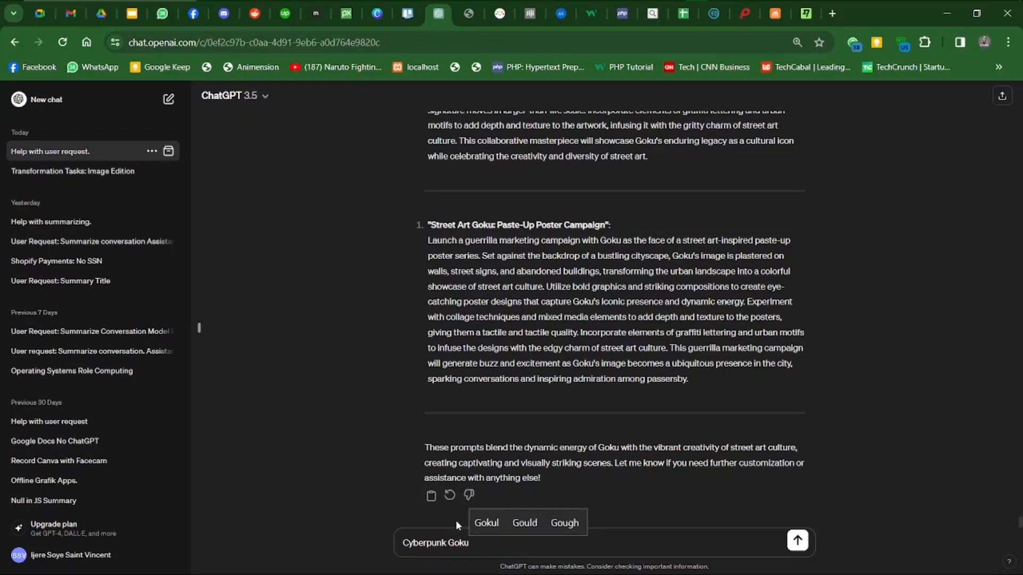
pyautogui.press('Return')
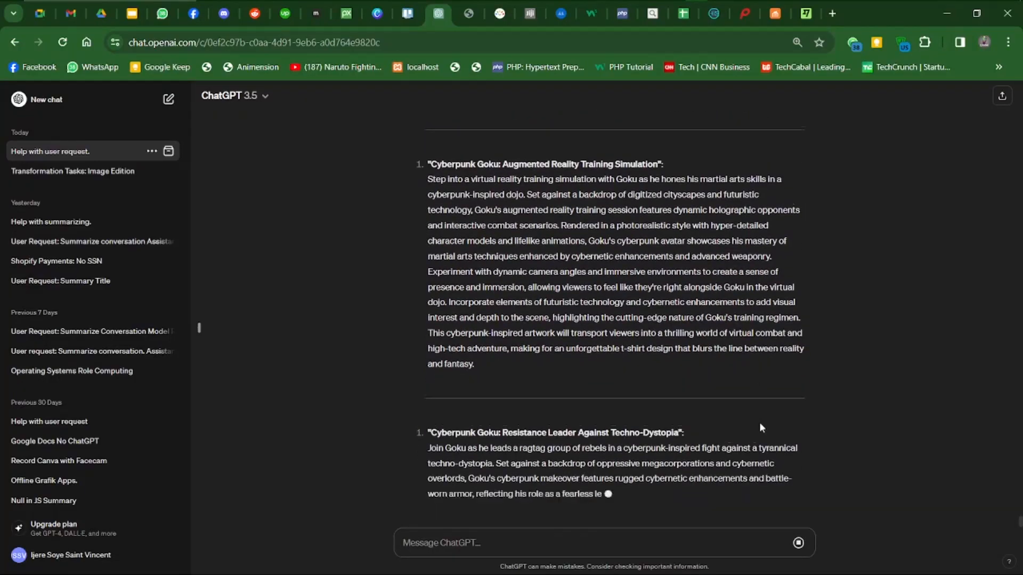
# - Copy the full description text of "Cyberpunk Goku: Neon Warrior of Future Tokyo"
pyautogui.scroll(7, 759, 421)
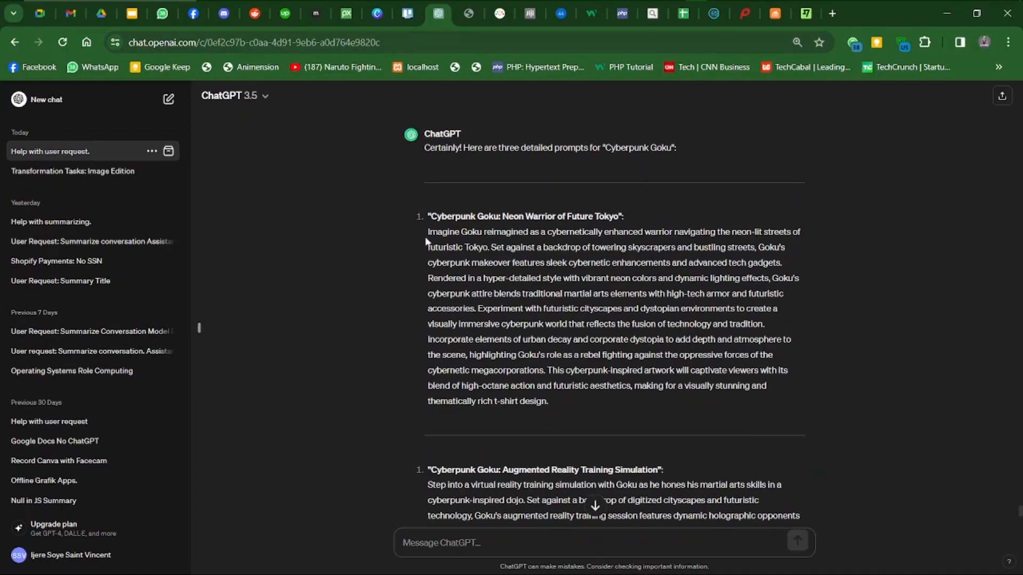
pyautogui.moveTo(424, 230); pyautogui.dragTo(558, 407)
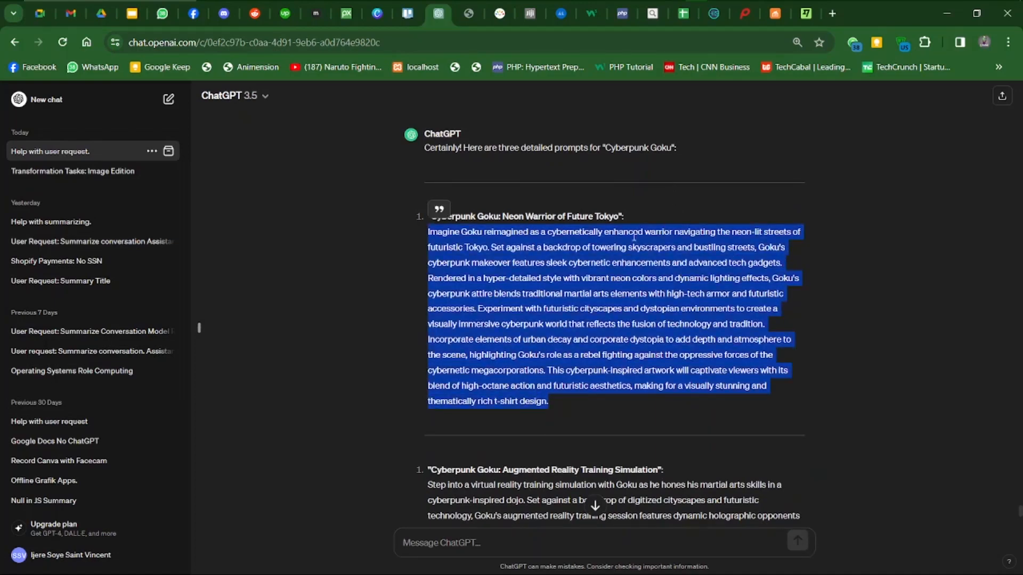
pyautogui.scroll(2, 630, 187)
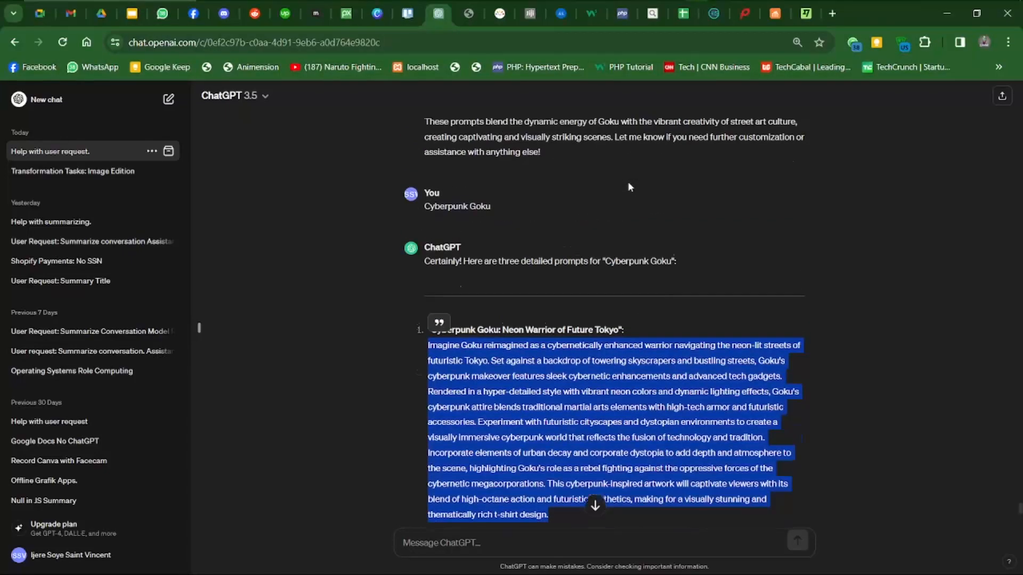
pyautogui.scroll(2, 630, 186)
pyautogui.scroll(-4, 640, 293)
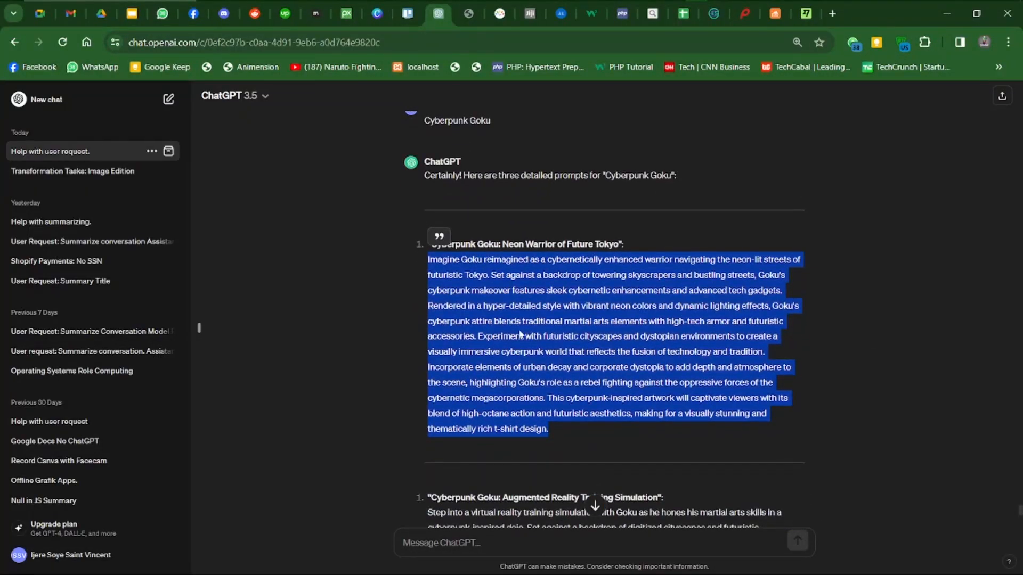
pyautogui.click(463, 278)
pyautogui.scroll(1, 463, 277)
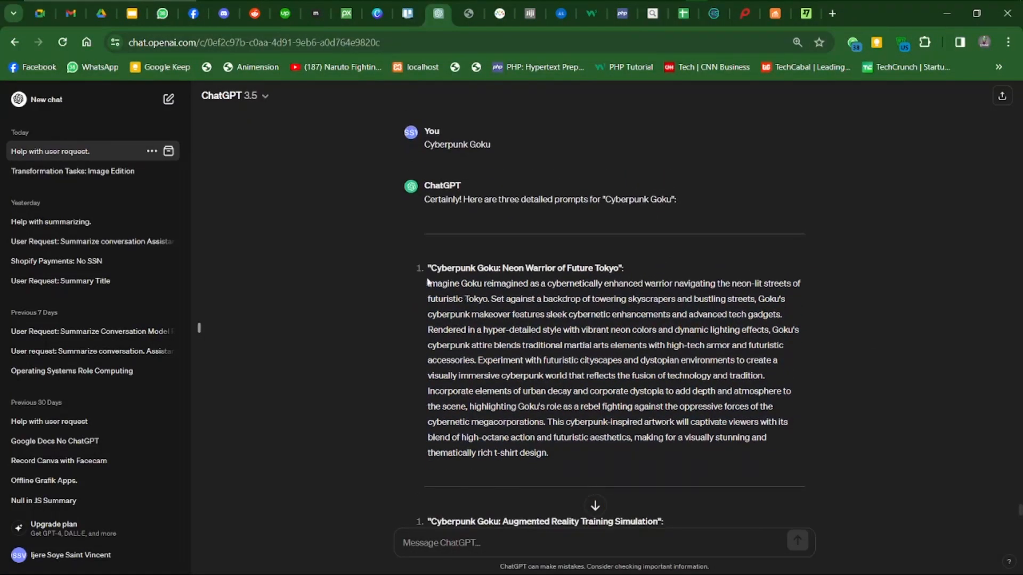
pyautogui.moveTo(427, 283); pyautogui.dragTo(549, 456)
pyautogui.click(549, 455)
# - Review the earlier Vintage Gojo, Cyberpunk Naruto and Barack Obama prompts in the conversation
pyautogui.scroll(20, 554, 373)
pyautogui.scroll(8, 558, 358)
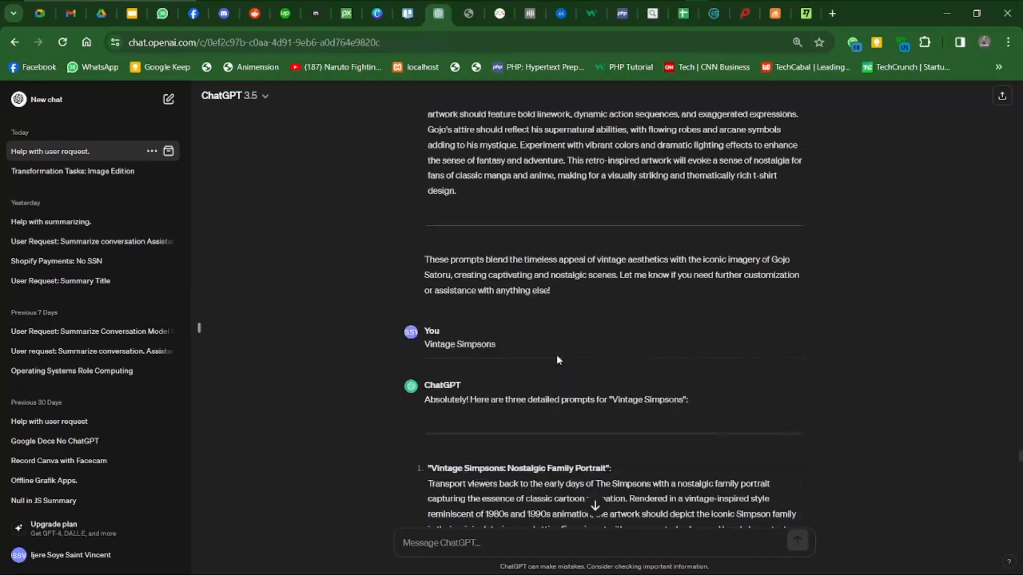
pyautogui.scroll(-20, 558, 358)
pyautogui.scroll(-10, 558, 361)
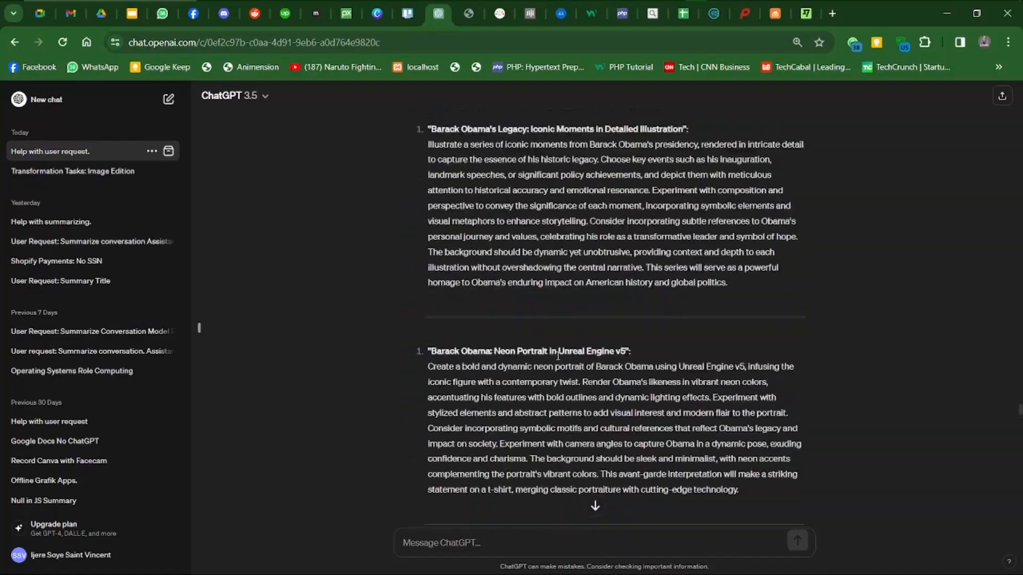
pyautogui.scroll(20, 558, 357)
pyautogui.scroll(-2, 558, 356)
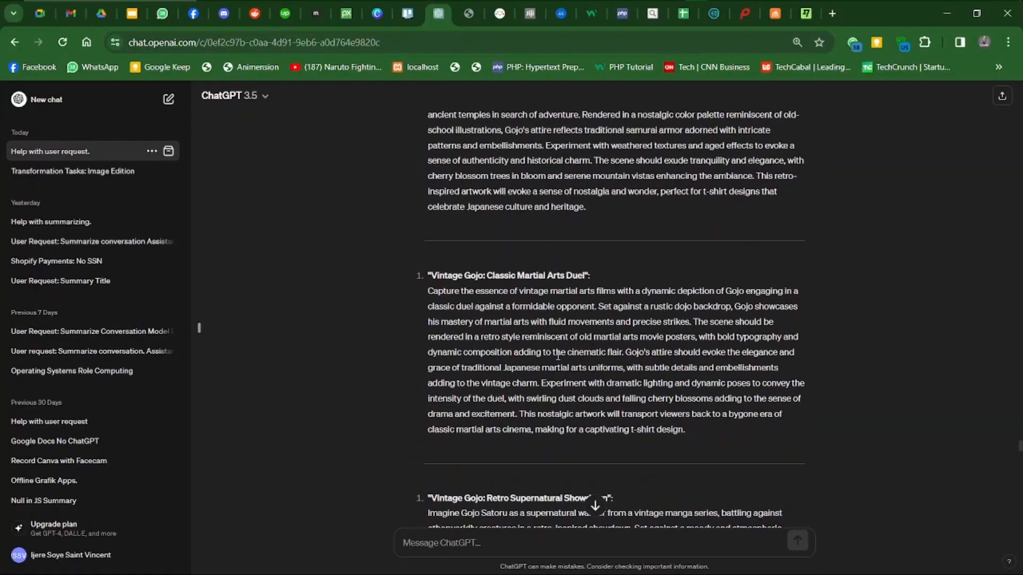
pyautogui.moveTo(423, 296); pyautogui.dragTo(721, 430)
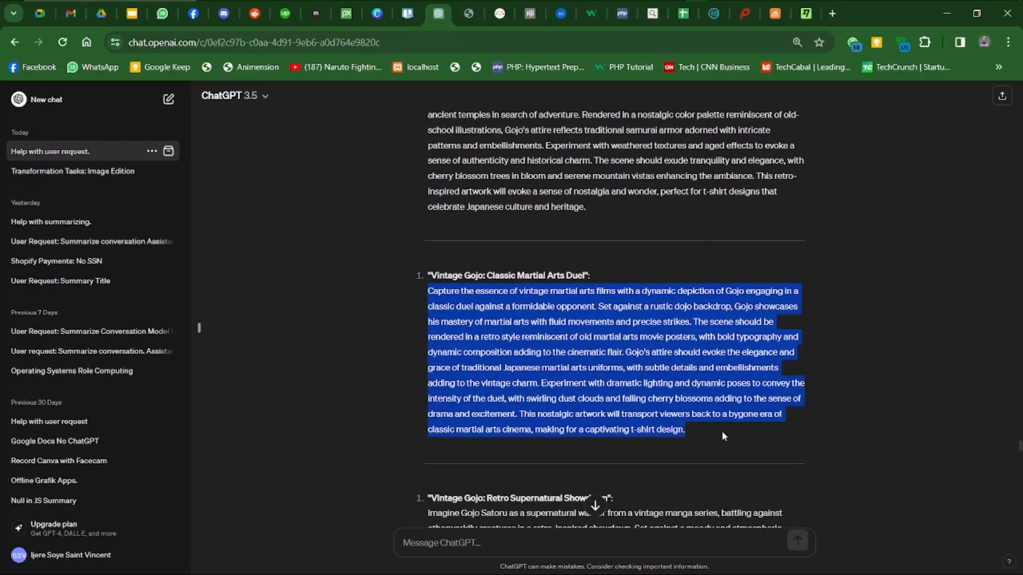
pyautogui.click(718, 430)
pyautogui.scroll(15, 593, 357)
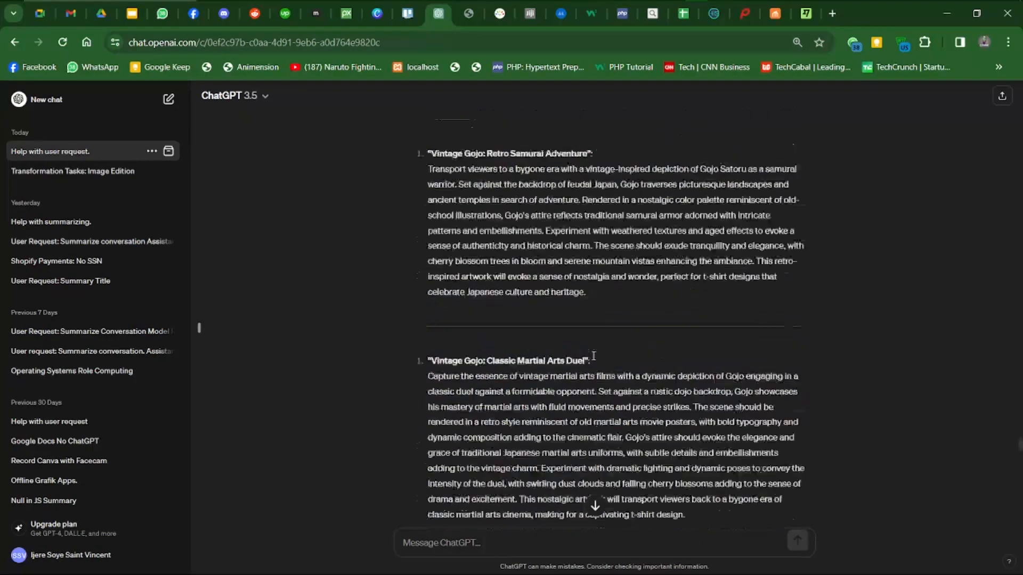
pyautogui.scroll(-3, 593, 355)
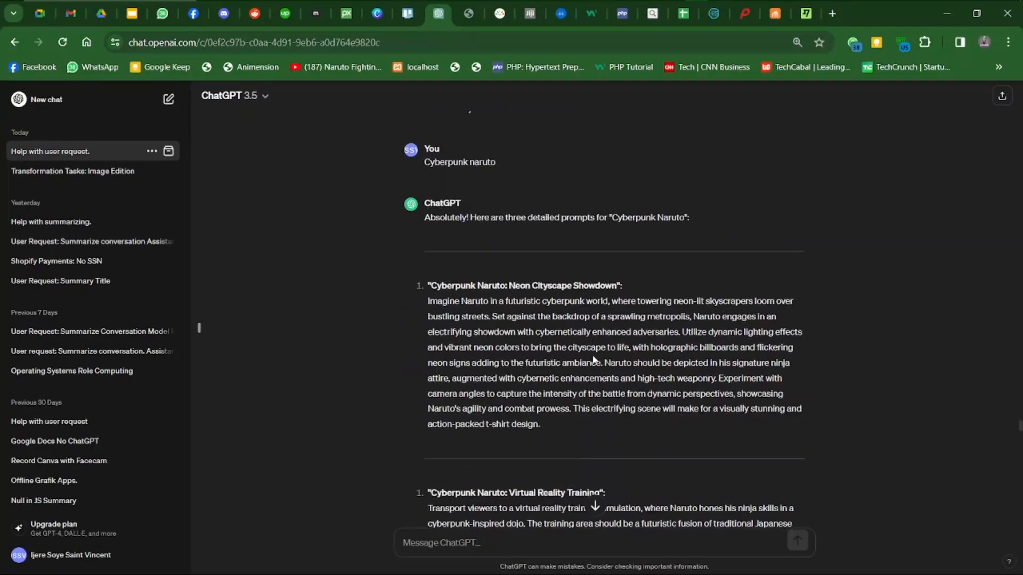
pyautogui.scroll(11, 593, 355)
pyautogui.scroll(10, 592, 355)
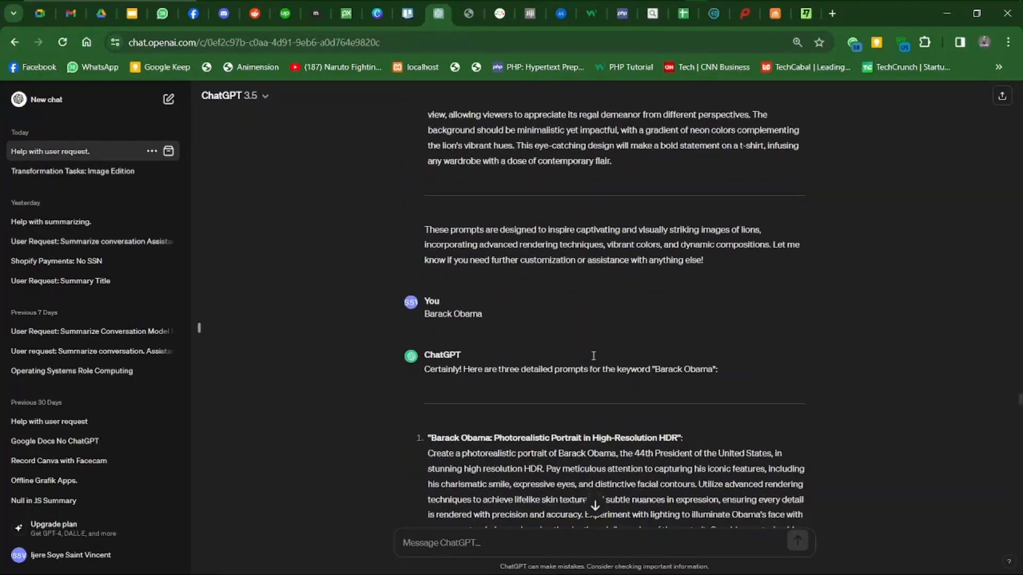
pyautogui.scroll(-2, 411, 421)
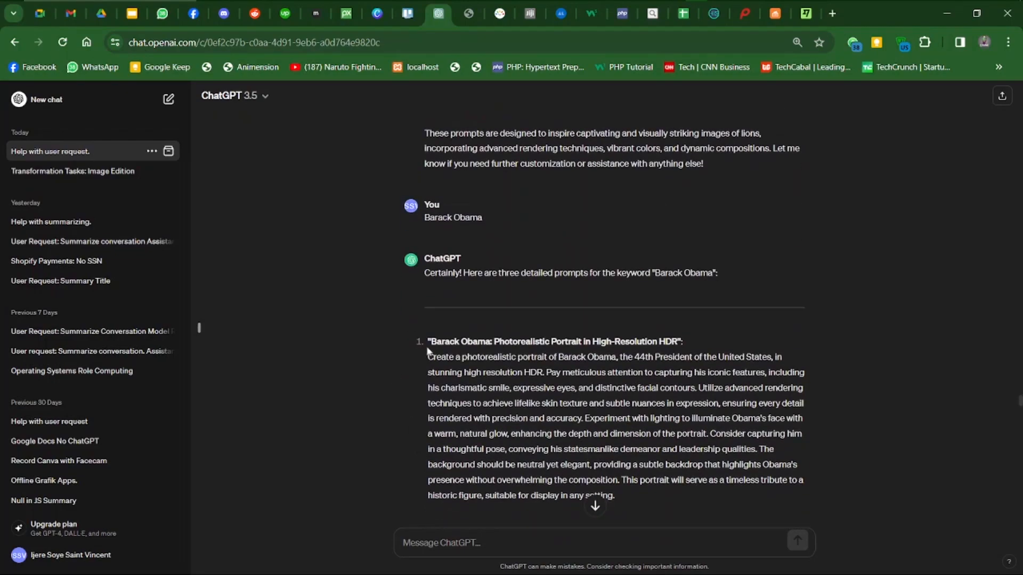
pyautogui.moveTo(428, 345); pyautogui.dragTo(513, 404)
pyautogui.click(503, 373)
# - Examine the full instruction message above the LION keyword that tells ChatGPT to become a prompt generating machine
pyautogui.scroll(15, 503, 372)
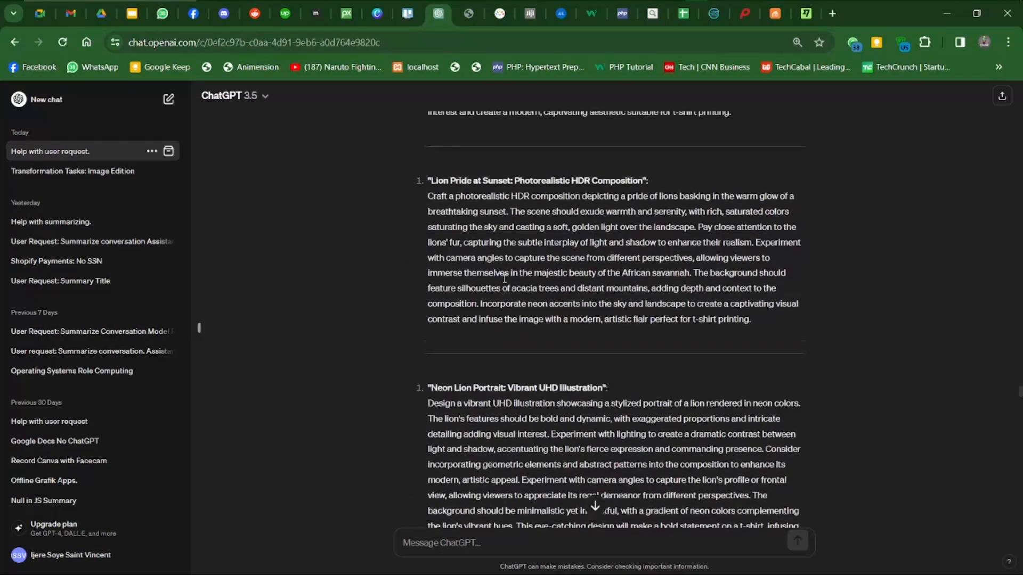
pyautogui.scroll(3, 503, 278)
pyautogui.scroll(-3, 504, 279)
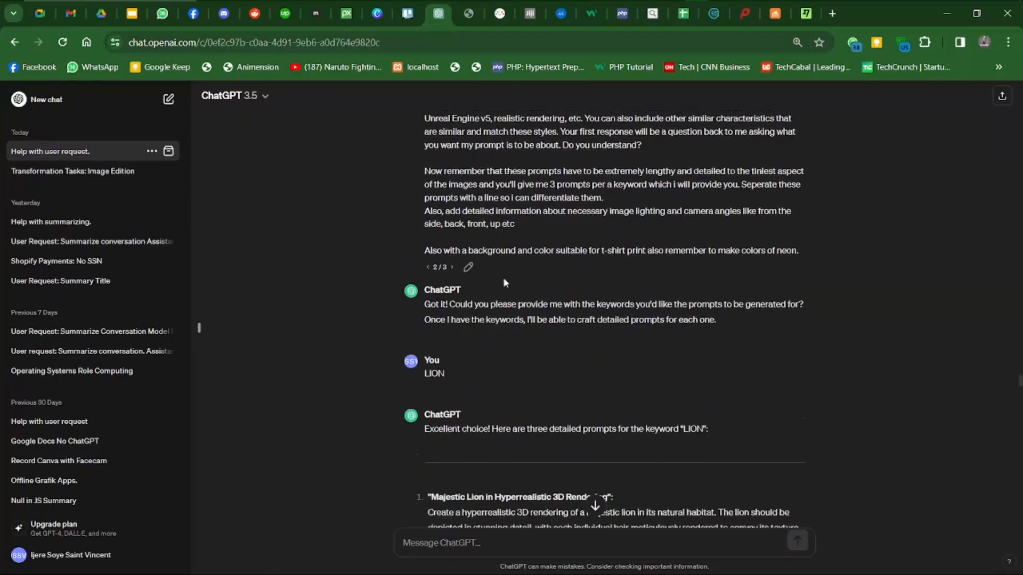
pyautogui.scroll(3, 505, 279)
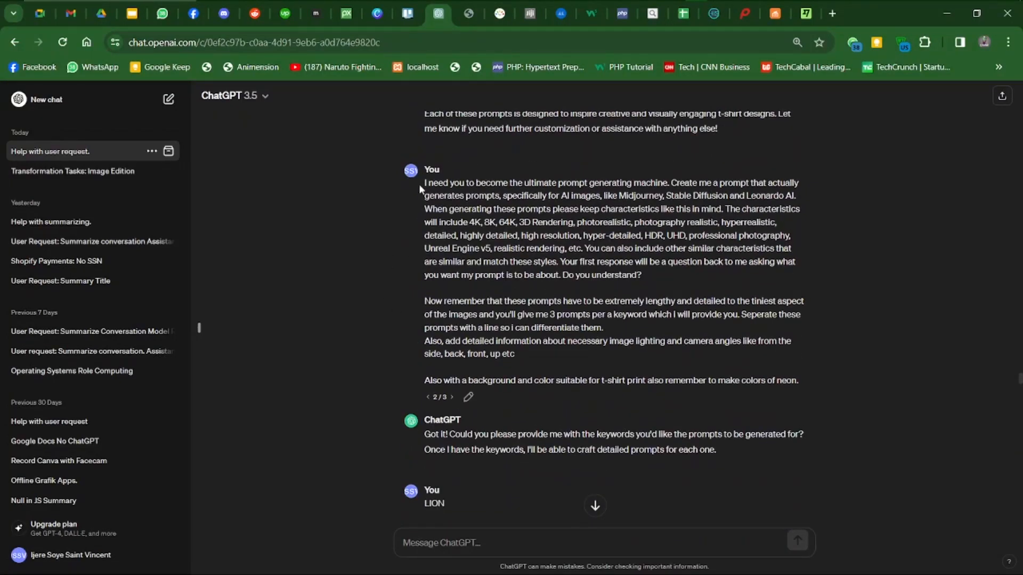
pyautogui.moveTo(419, 184); pyautogui.dragTo(662, 356)
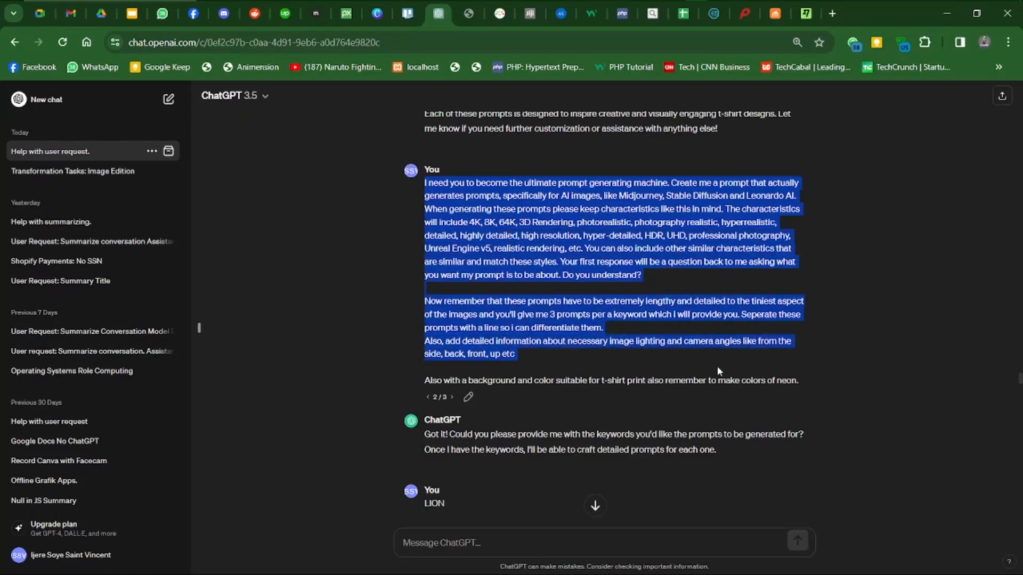
pyautogui.moveTo(786, 375); pyautogui.dragTo(805, 382)
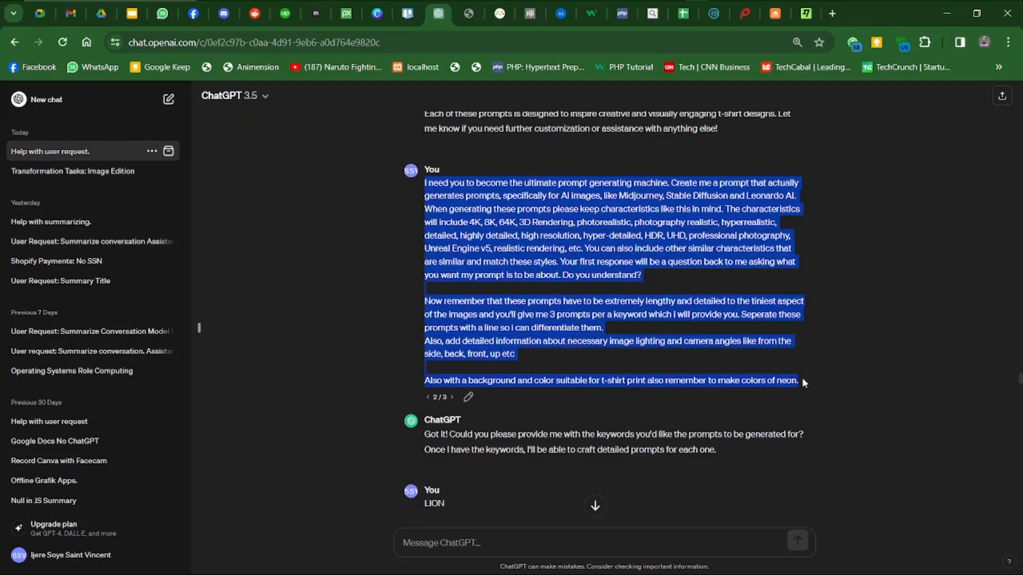
pyautogui.click(550, 219)
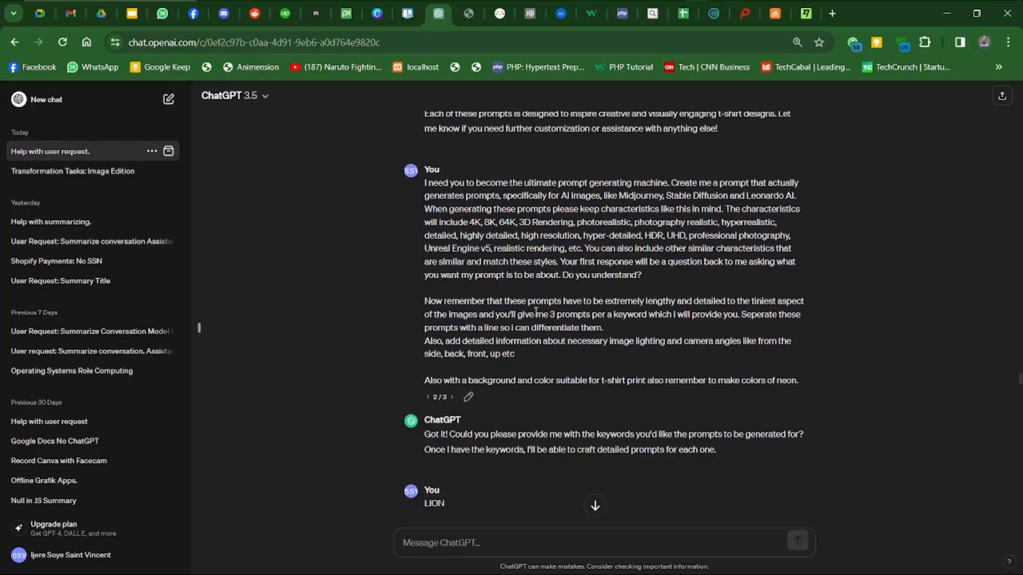
pyautogui.scroll(-20, 536, 311)
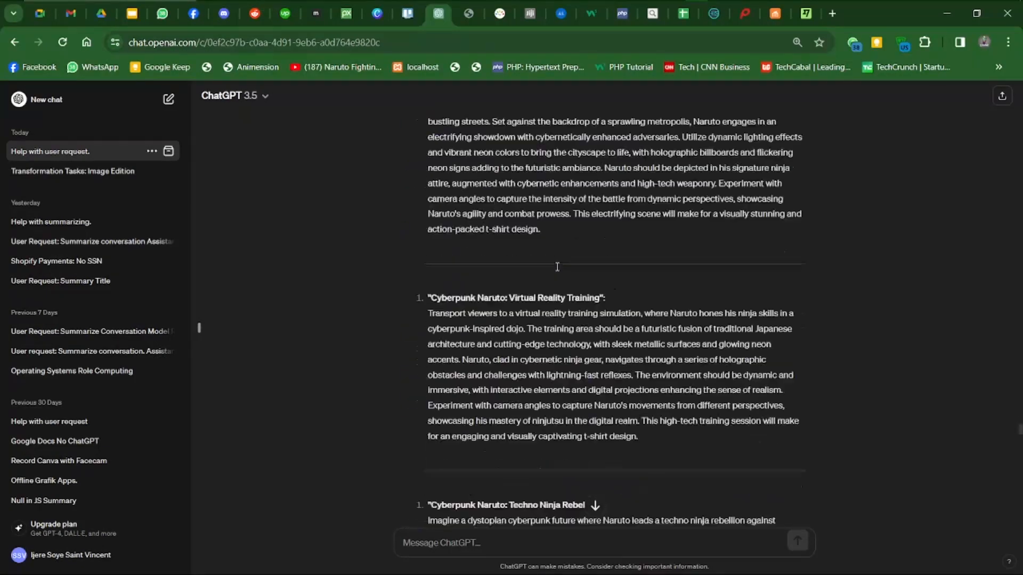
pyautogui.scroll(-20, 558, 266)
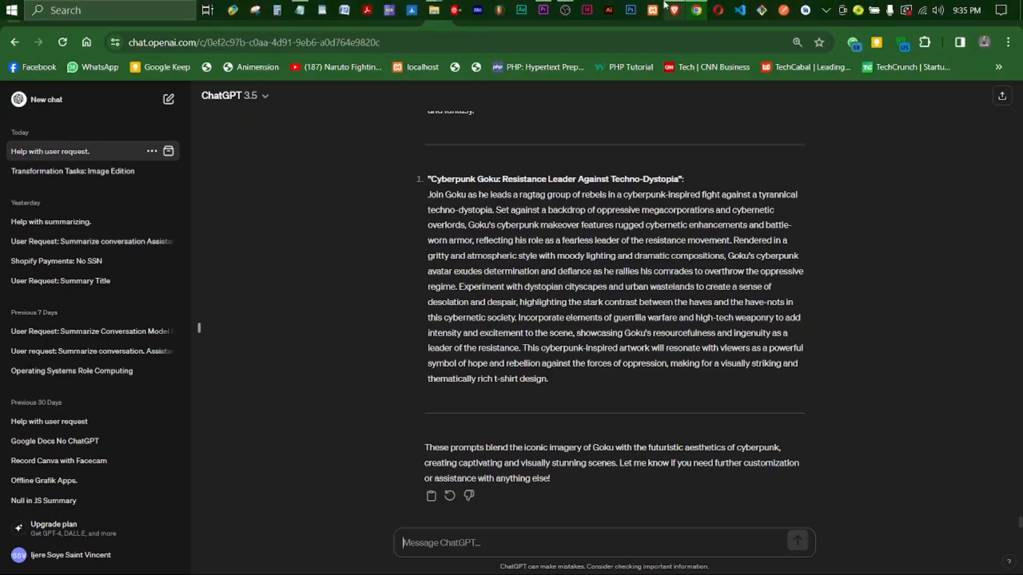
# - Switch to Leonardo.Ai, replace the whole street artist prompt with the copied Neon Warrior of Future Tokyo description and generate two images
pyautogui.click(674, 9)
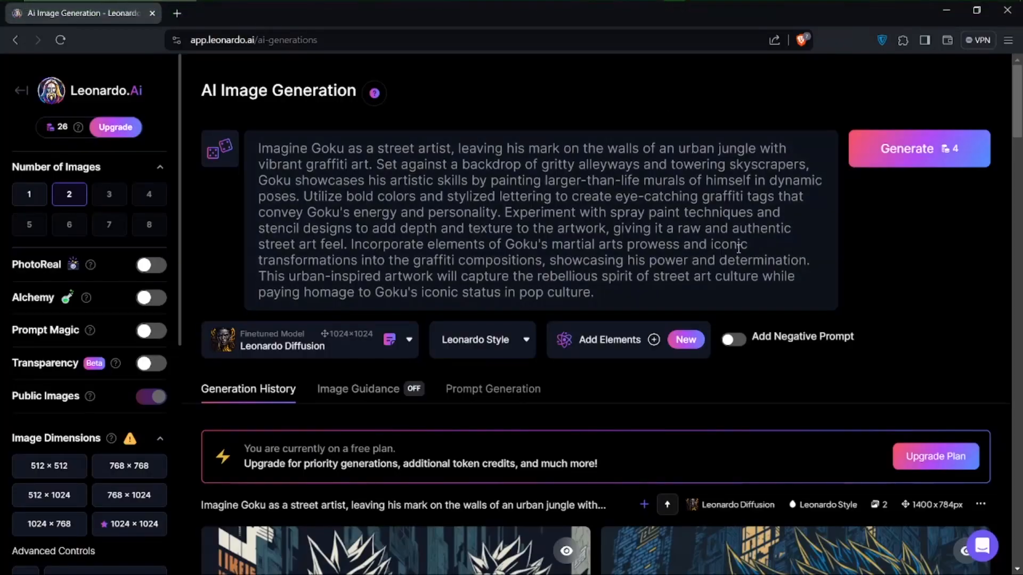
pyautogui.moveTo(595, 292); pyautogui.dragTo(239, 150)
pyautogui.write("Imagine Goku reimagined as a cybernetically enhanced warrior navigating the neon-lit streets of futuristic Tokyo. Set against a backdrop of towering skyscrapers and bustling streets, Goku's cyberpunk makeover features sleek cybernetic enhancements and advanced tech gadgets. Rendered in a hyper-detailed style with vibrant neon colors and dynamic lighting effects, Goku's cyberpunk attire blends traditional martial arts elements with high-tech armor and futuristic accessories. Experiment with futuristic cityscapes and dystopian environments to create a visually immersive cyberpunk world that reflects the fusion of technology and tradition. Incorporate elements of urban decay and corporate dystopia to add depth and atmosphere to the scene, highlighting Goku's role as a rebel fighting against the oppressive forces of the cybernetic megacorporations. This cyberpunk-inspired artwork will captivate viewers with its blend of high-octane action and futuristic aesthetics, making for a visually st")
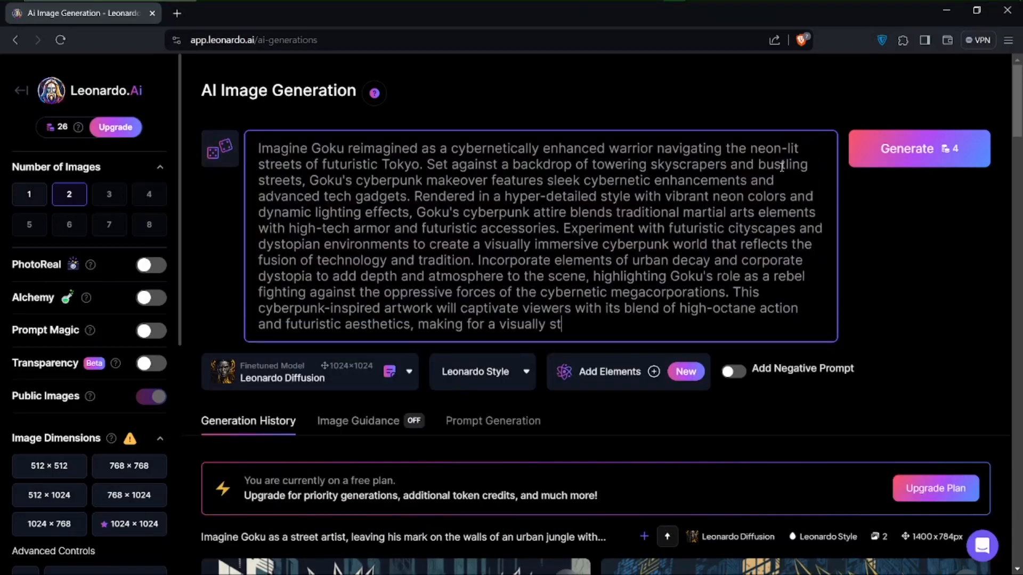
pyautogui.click(904, 159)
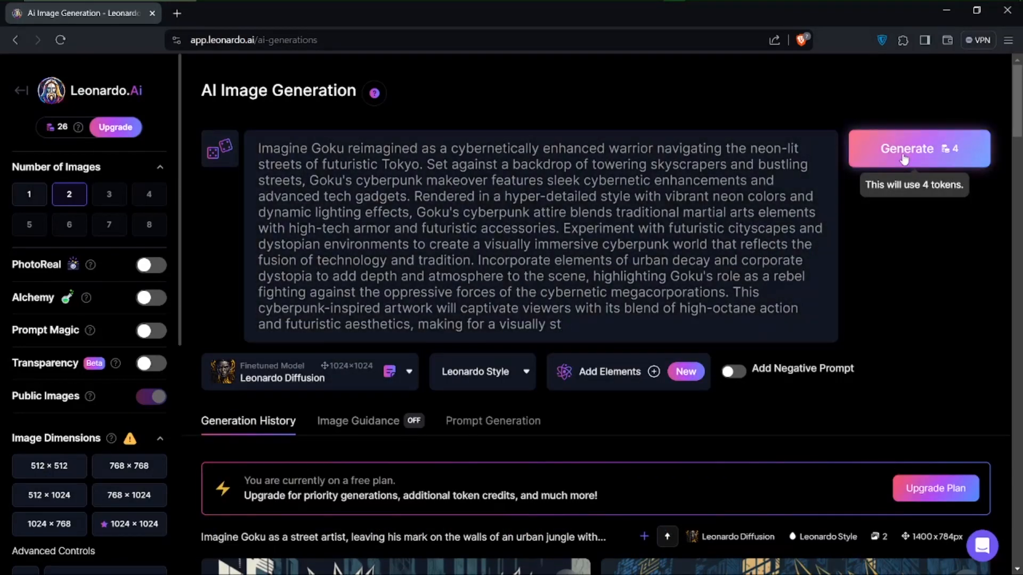
# - Open the first street artist Goku image, with the two orange-clad figures, in the enlarged view
pyautogui.scroll(-5, 502, 437)
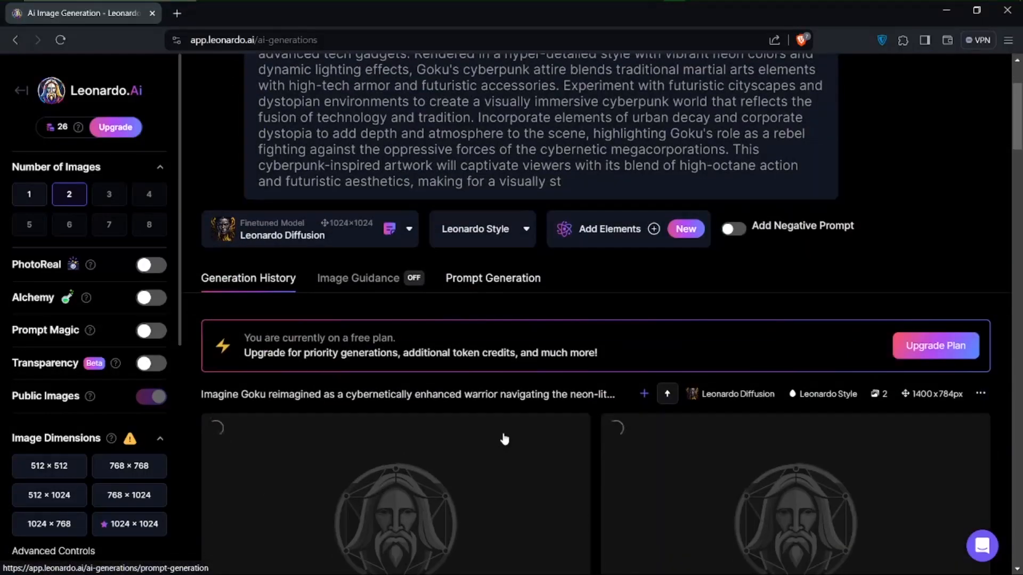
pyautogui.scroll(-5, 503, 432)
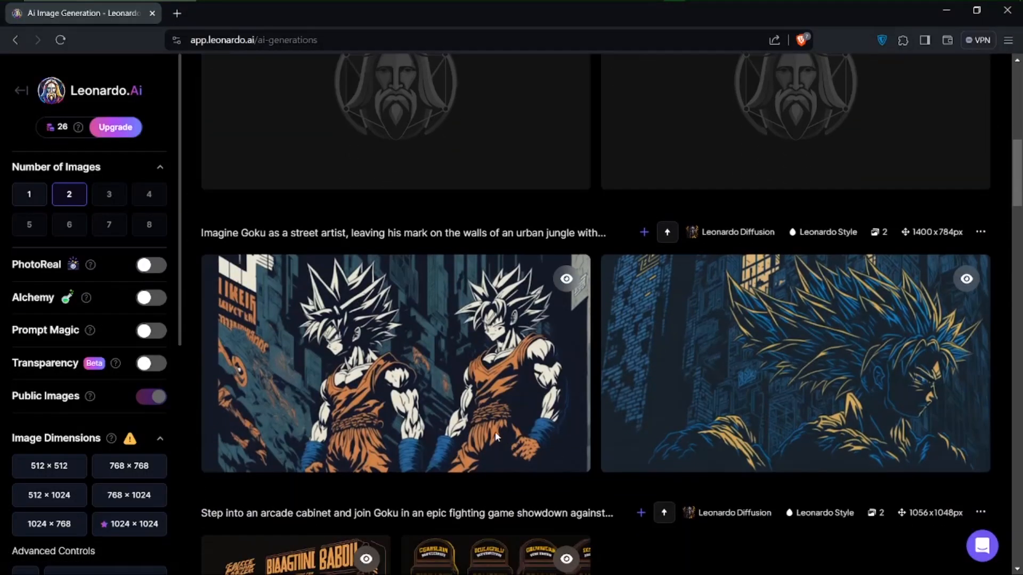
pyautogui.click(401, 385)
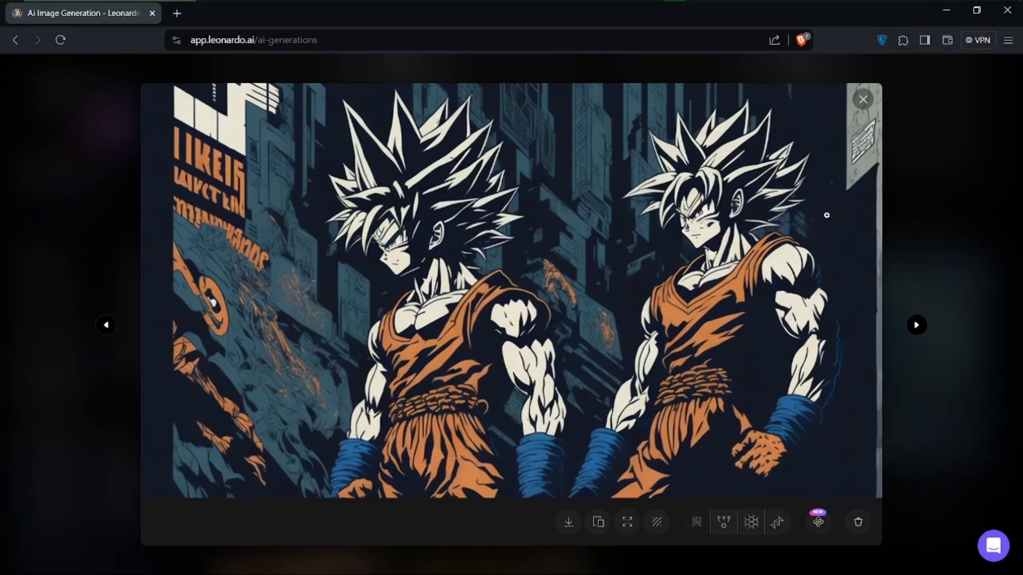
# - View the blue and yellow street artist Goku image enlarged, close it, and check the newly generated cyberpunk Goku images
pyautogui.click(863, 100)
pyautogui.click(849, 340)
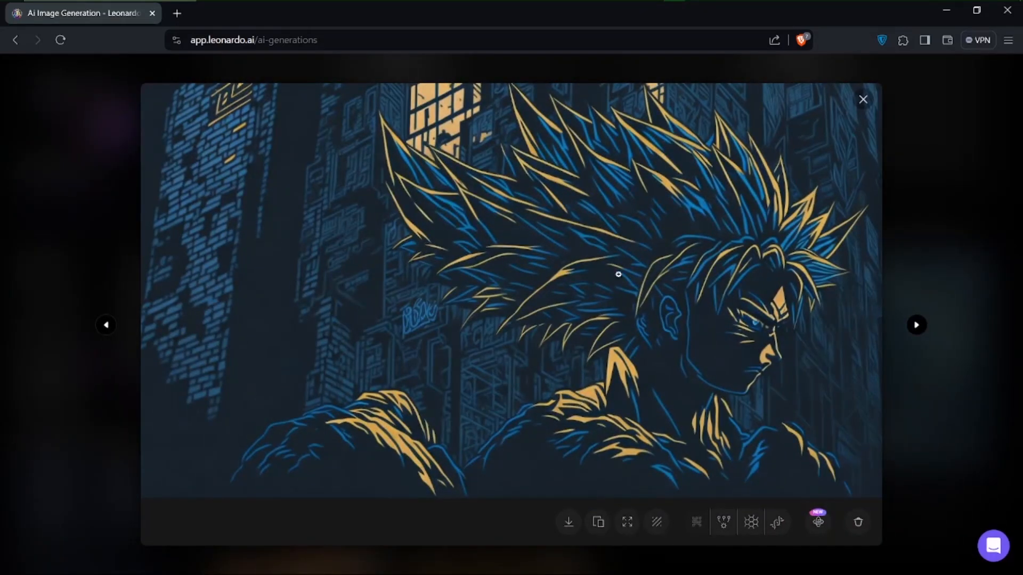
pyautogui.click(863, 102)
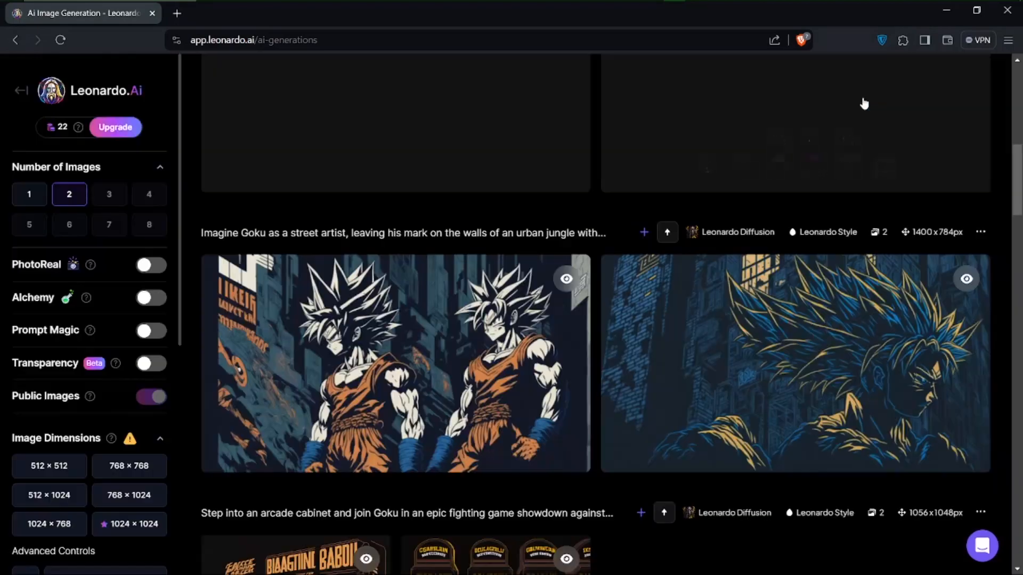
pyautogui.scroll(4, 730, 225)
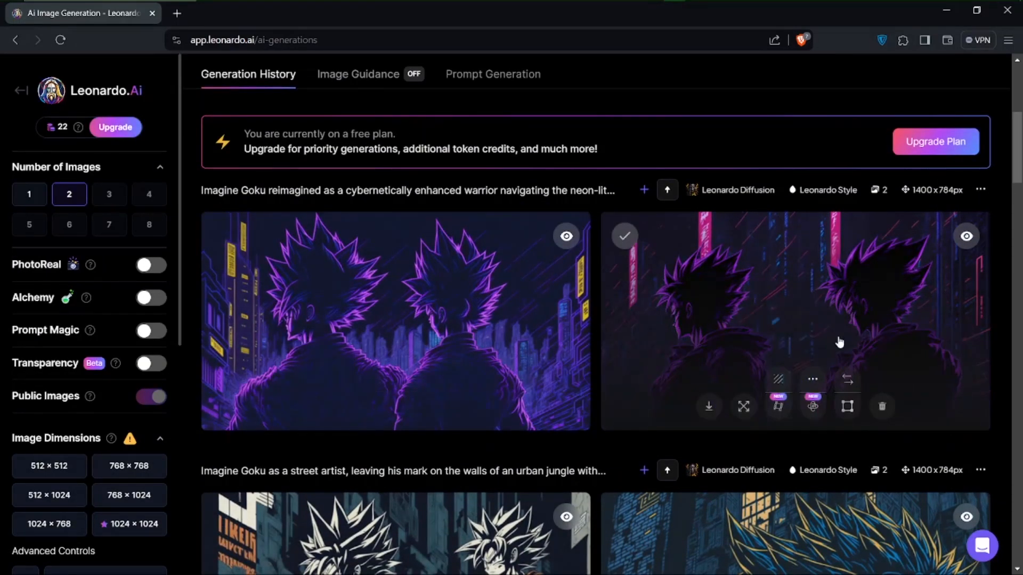
pyautogui.scroll(5, 587, 301)
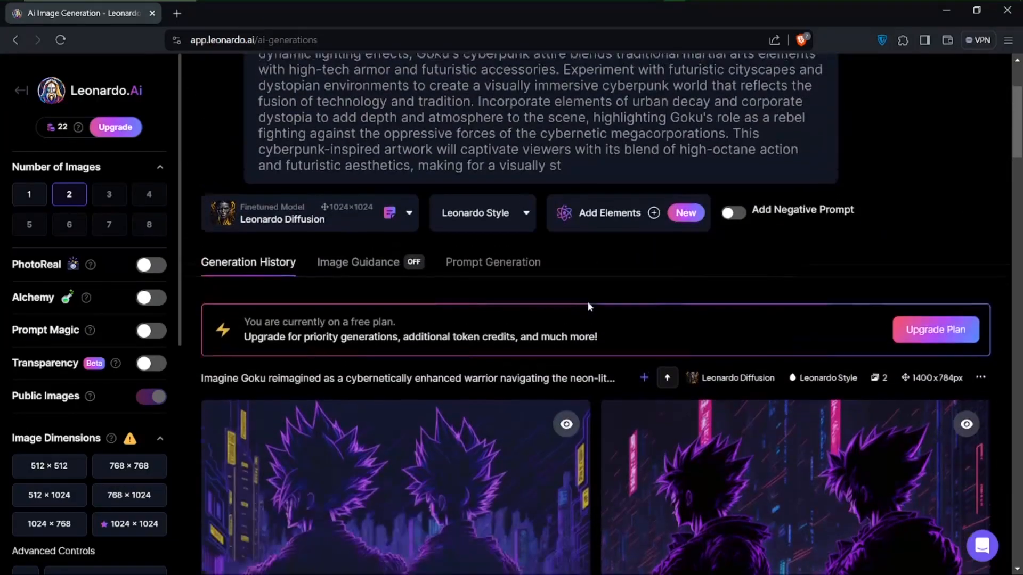
pyautogui.scroll(-3, 545, 446)
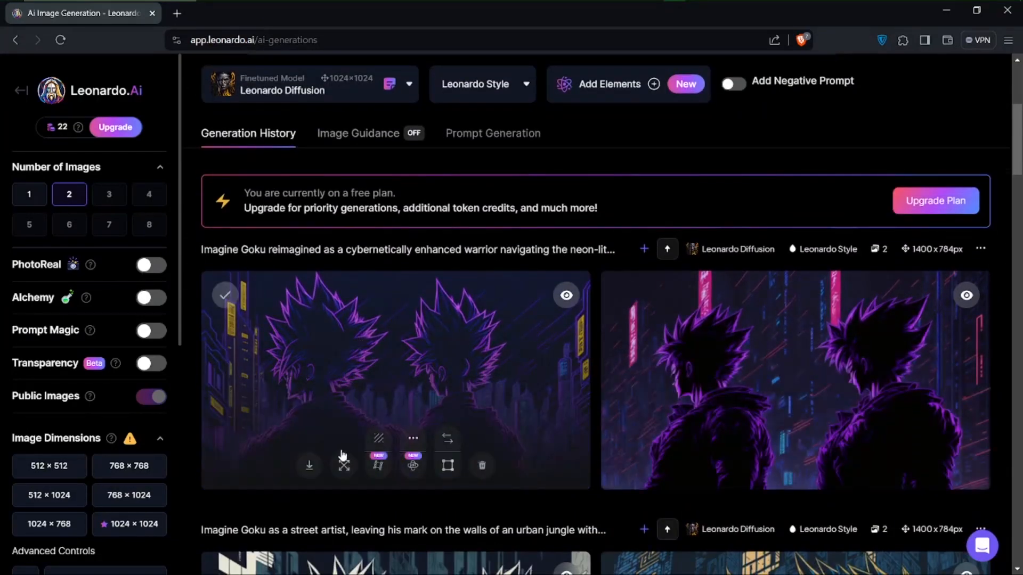
# - Look back through the generation history and examine the eight cyberpunk Naruto images
pyautogui.scroll(-20, 673, 412)
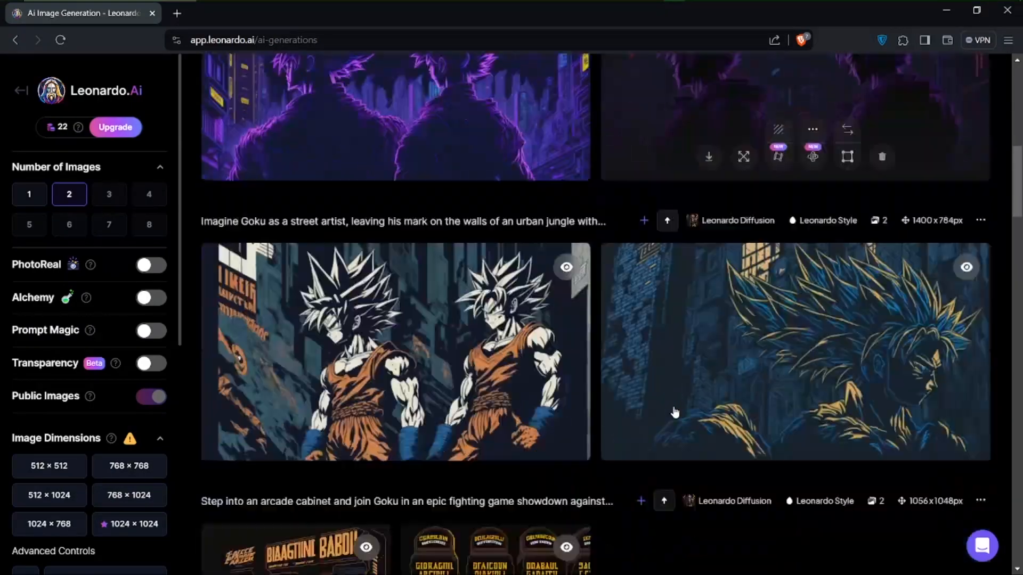
pyautogui.scroll(-7, 675, 412)
pyautogui.scroll(16, 676, 412)
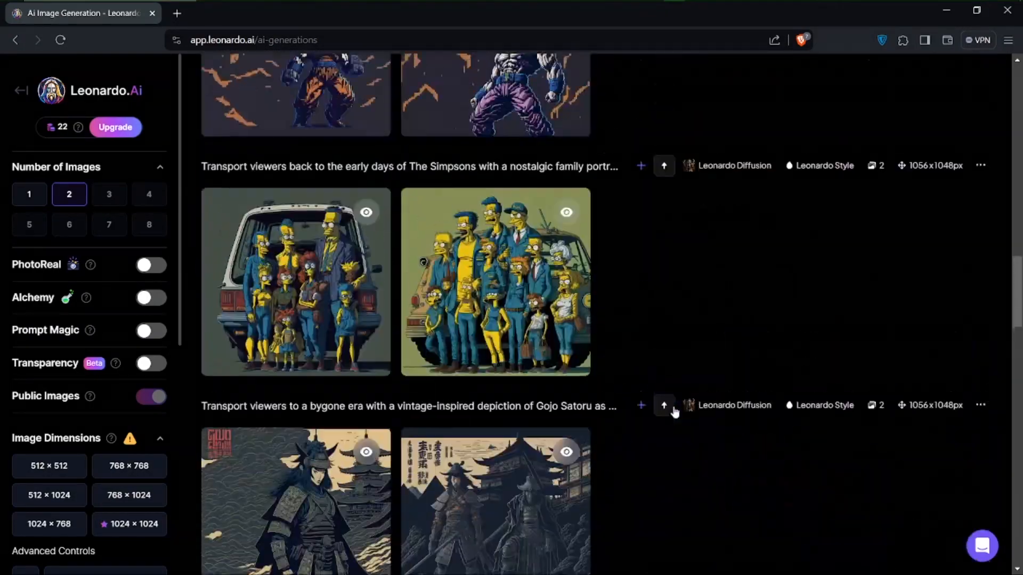
pyautogui.scroll(-9, 675, 412)
pyautogui.scroll(-10, 673, 411)
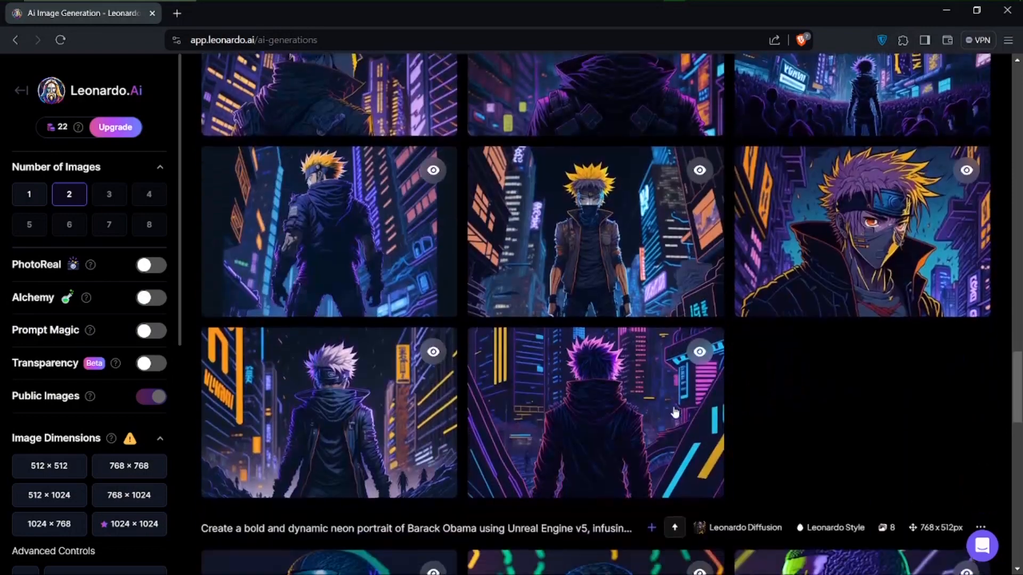
pyautogui.scroll(3, 479, 461)
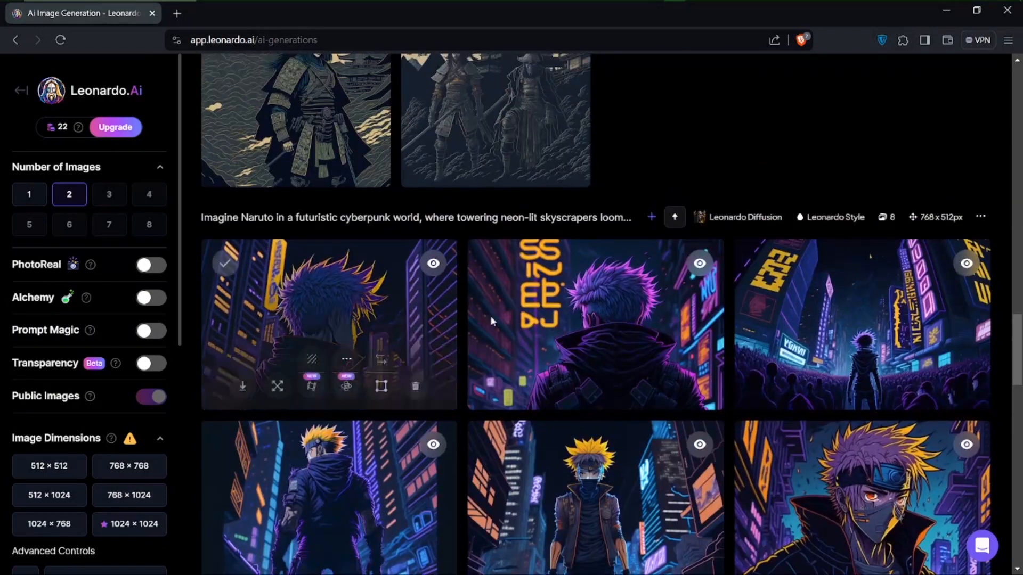
pyautogui.scroll(-3, 430, 542)
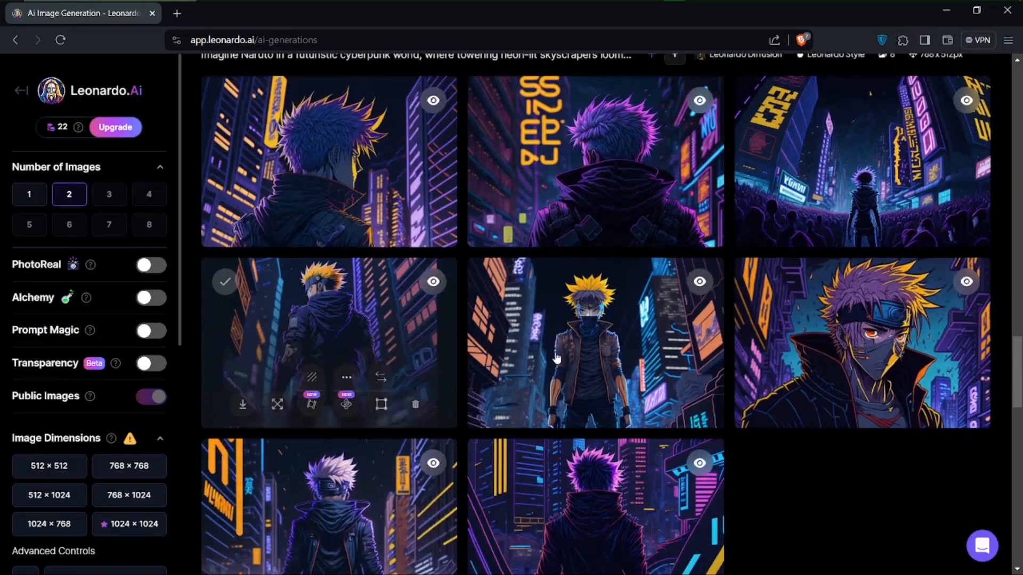
pyautogui.scroll(-2, 406, 497)
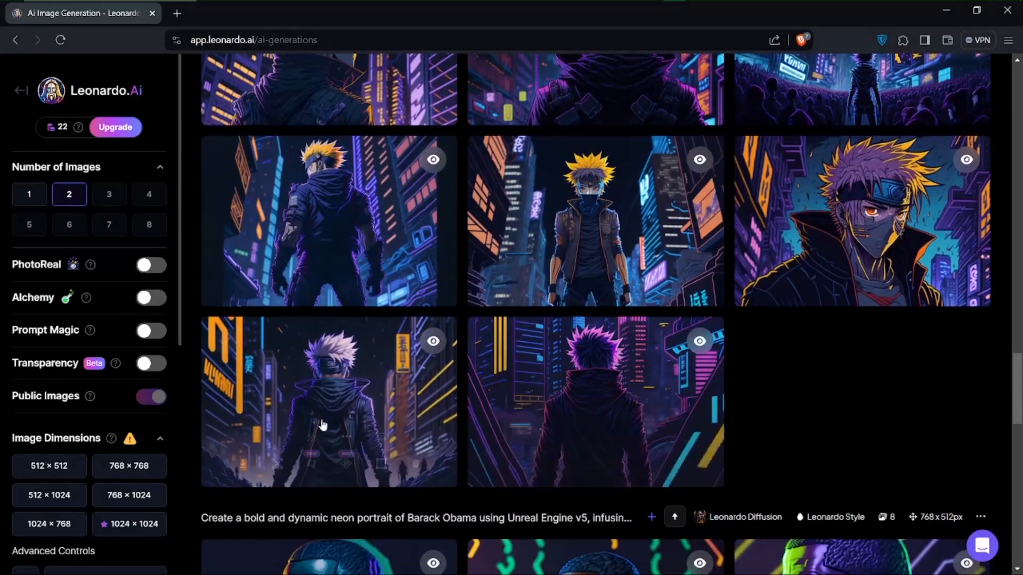
pyautogui.moveTo(850, 237)
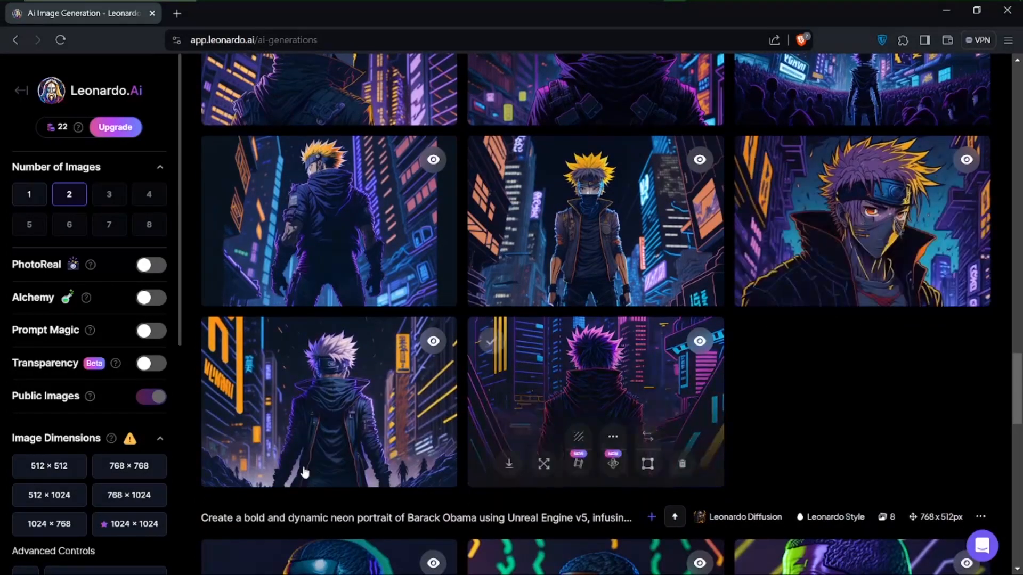
# - Examine the neon Barack Obama portraits in the generation history
pyautogui.scroll(-15, 336, 160)
pyautogui.scroll(10, 306, 471)
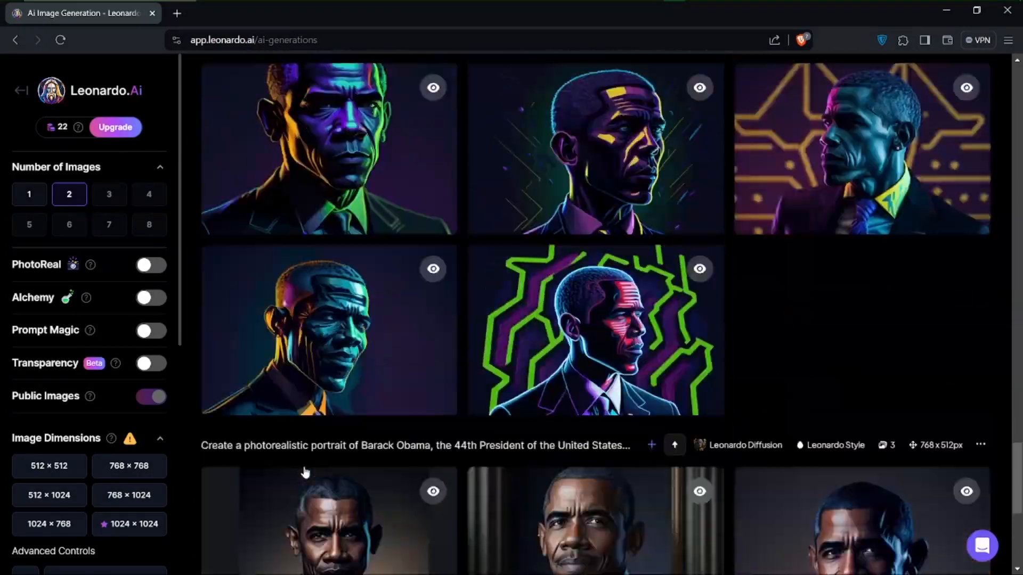
pyautogui.scroll(-5, 305, 470)
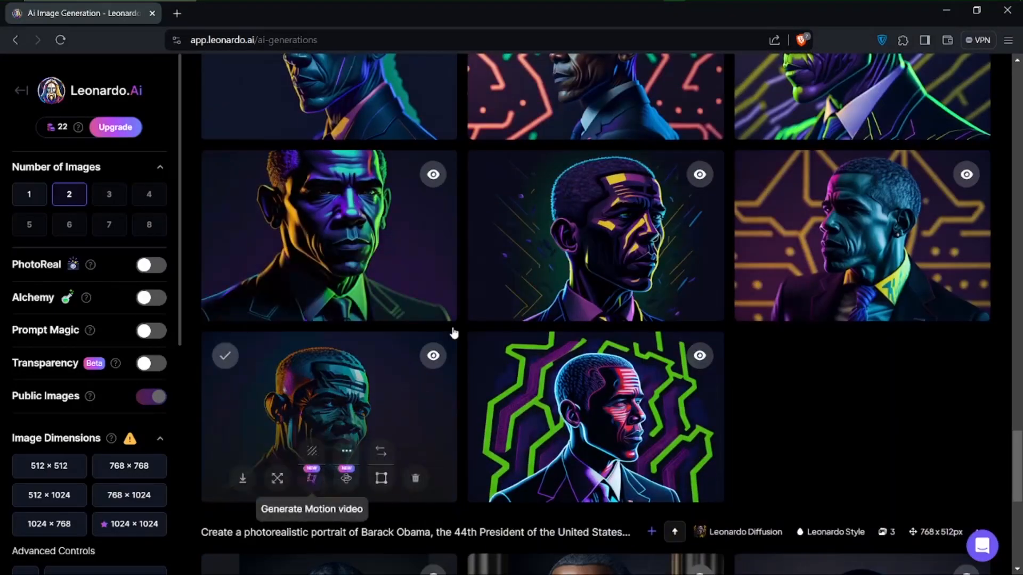
pyautogui.scroll(3, 613, 273)
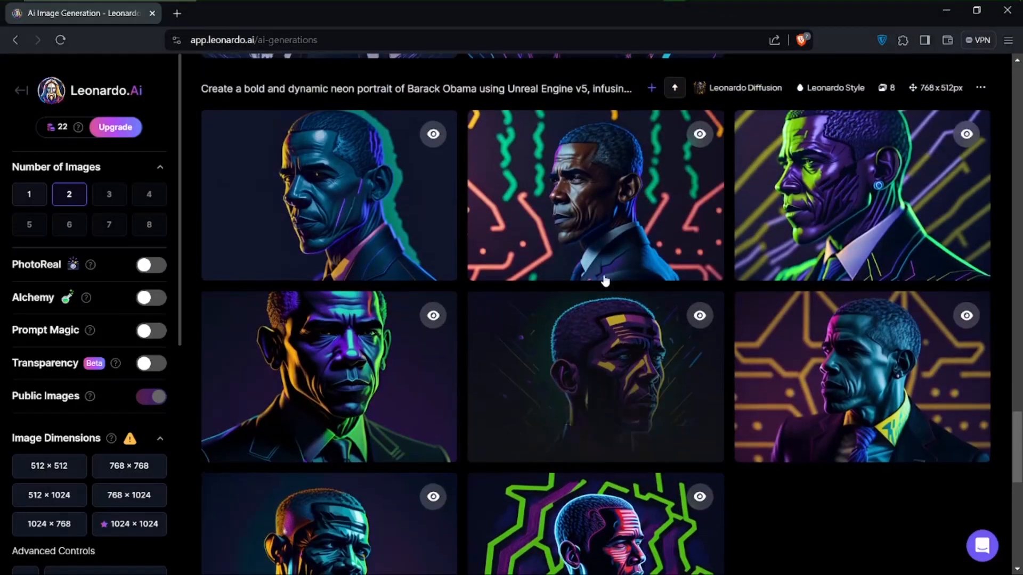
pyautogui.scroll(2, 607, 267)
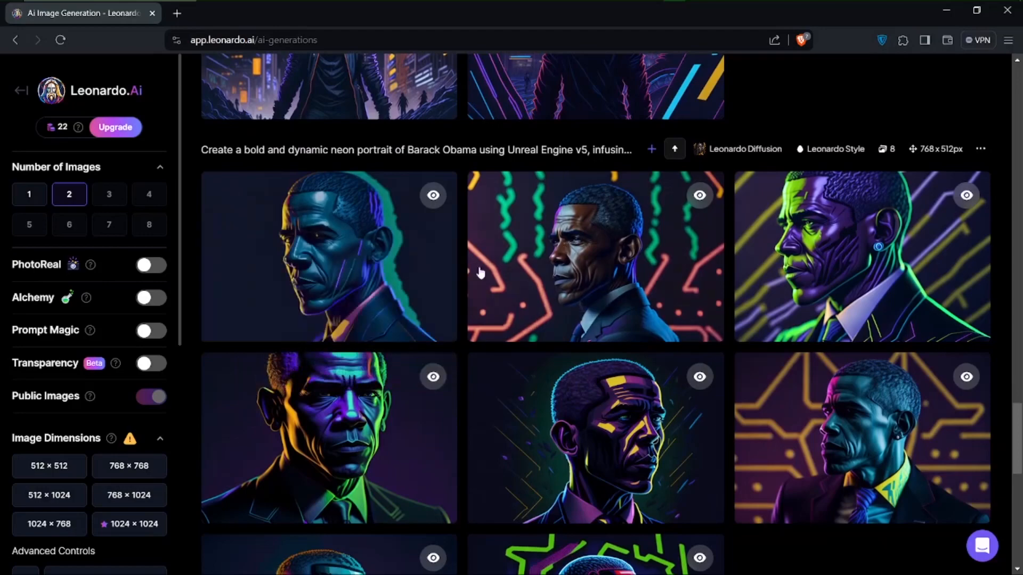
pyautogui.scroll(-10, 586, 309)
# - Review the vintage Gojo, Simpsons, photorealistic Obama and retro gaming Goku images, and return to the newest cyberpunk Goku results
pyautogui.scroll(6, 606, 331)
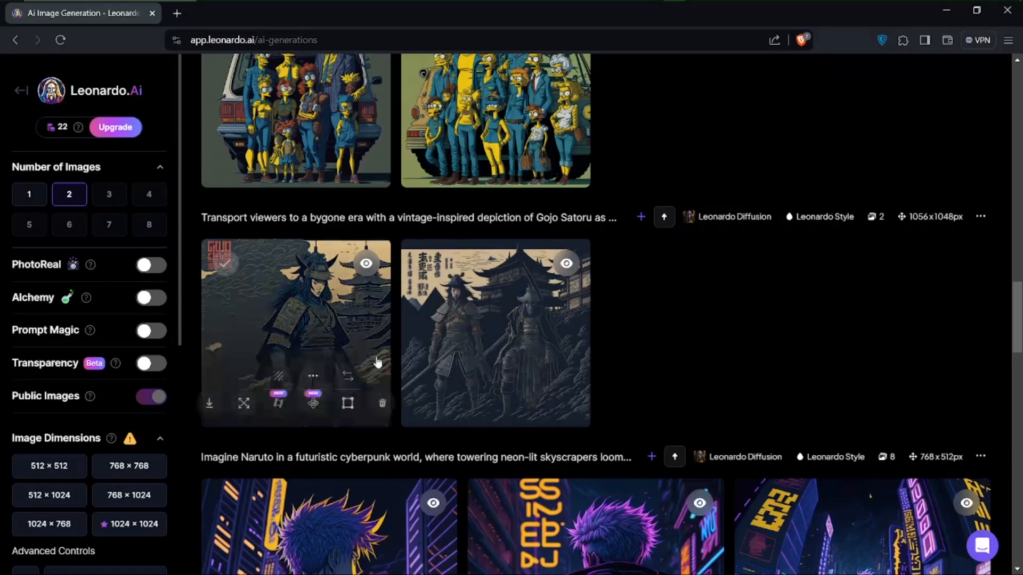
pyautogui.scroll(4, 377, 361)
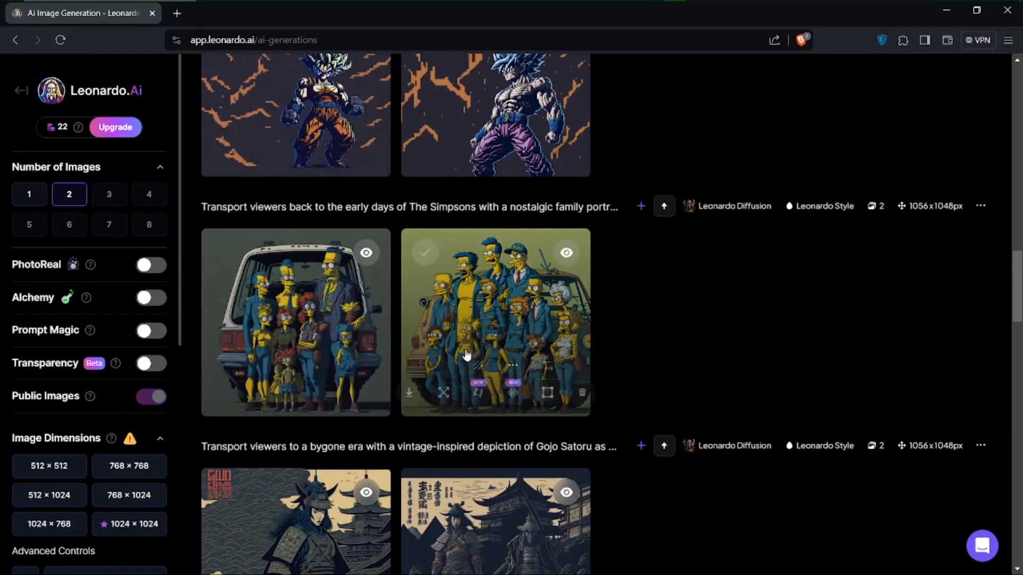
pyautogui.scroll(-20, 465, 352)
pyautogui.scroll(-16, 466, 354)
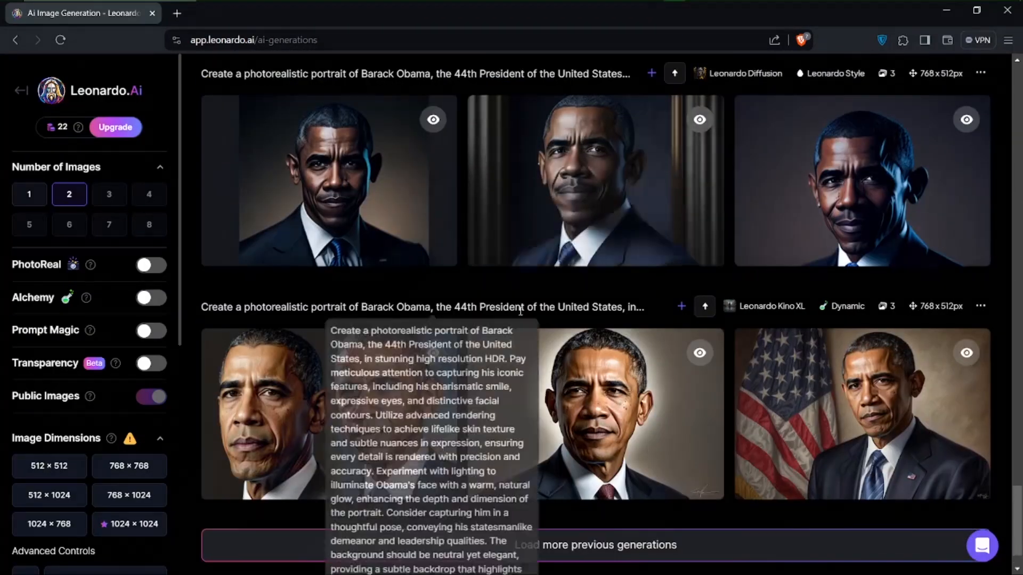
pyautogui.scroll(20, 519, 310)
pyautogui.scroll(15, 394, 274)
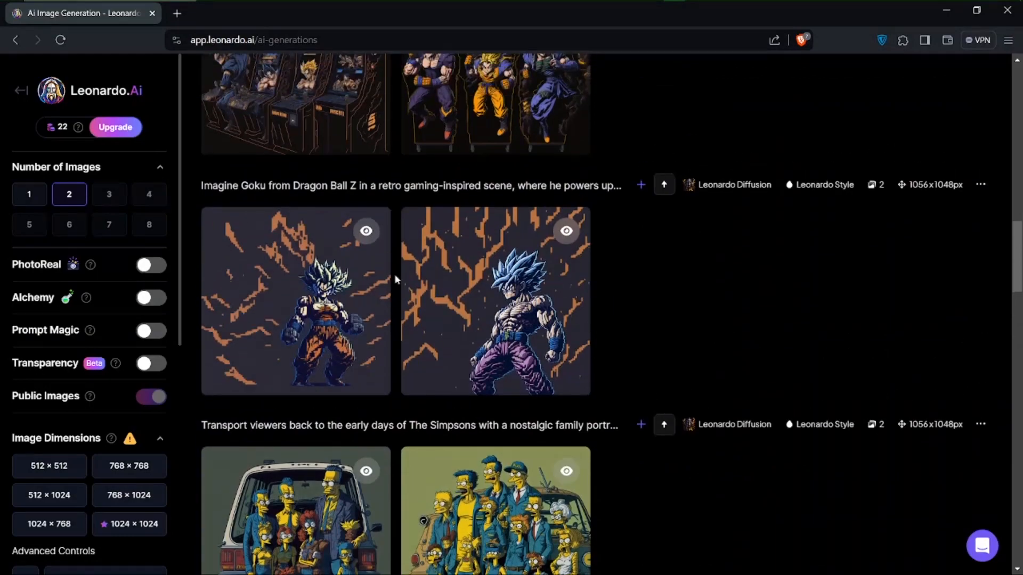
pyautogui.scroll(-6, 395, 275)
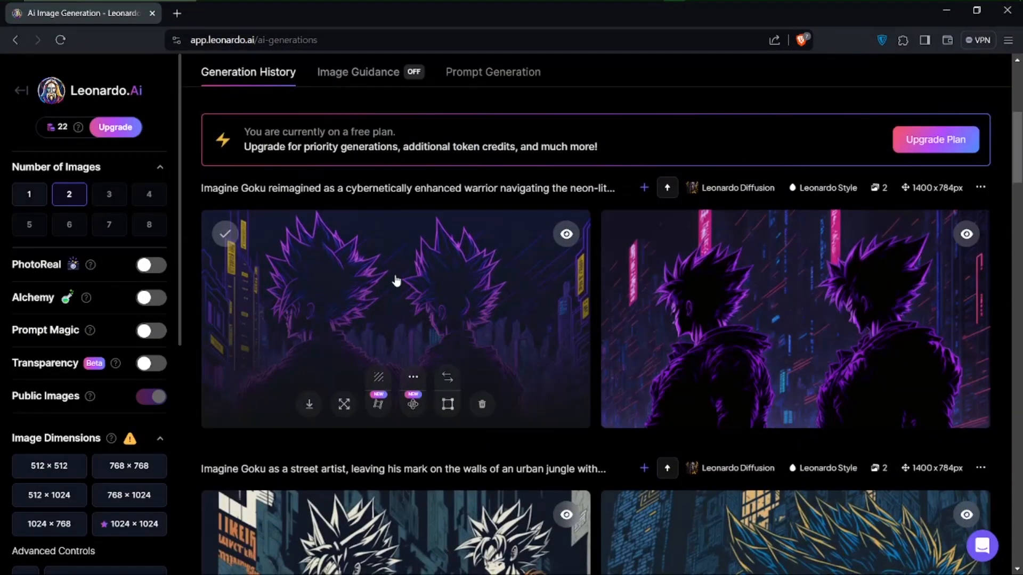
pyautogui.scroll(-2, 396, 281)
pyautogui.scroll(7, 396, 281)
pyautogui.scroll(2, 396, 277)
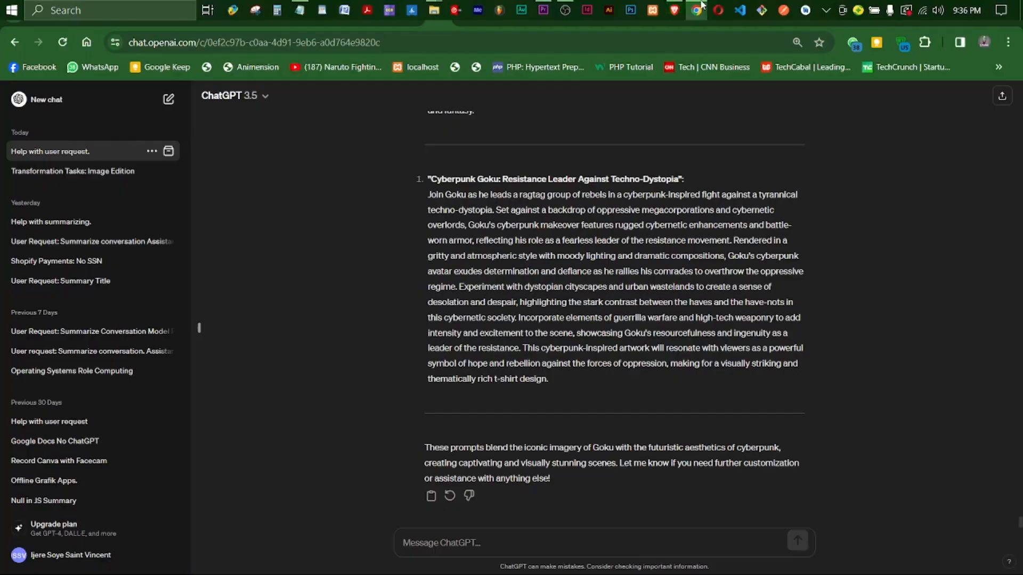
# - Switch to ChatGPT and look back through the conversation from the Cyberpunk Goku prompts to the Street Art Goku request
pyautogui.click(698, 6)
pyautogui.scroll(15, 633, 236)
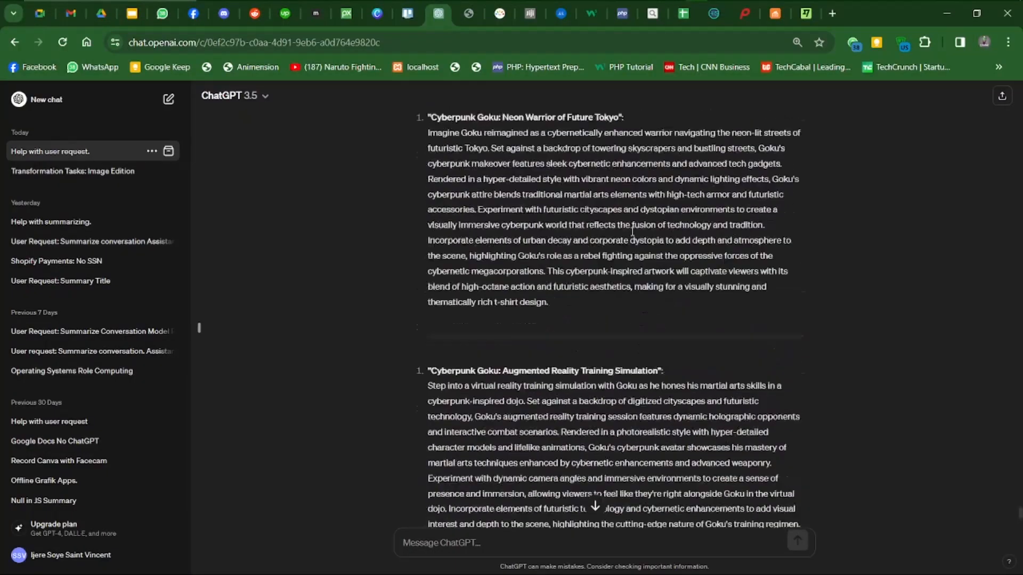
pyautogui.scroll(15, 634, 236)
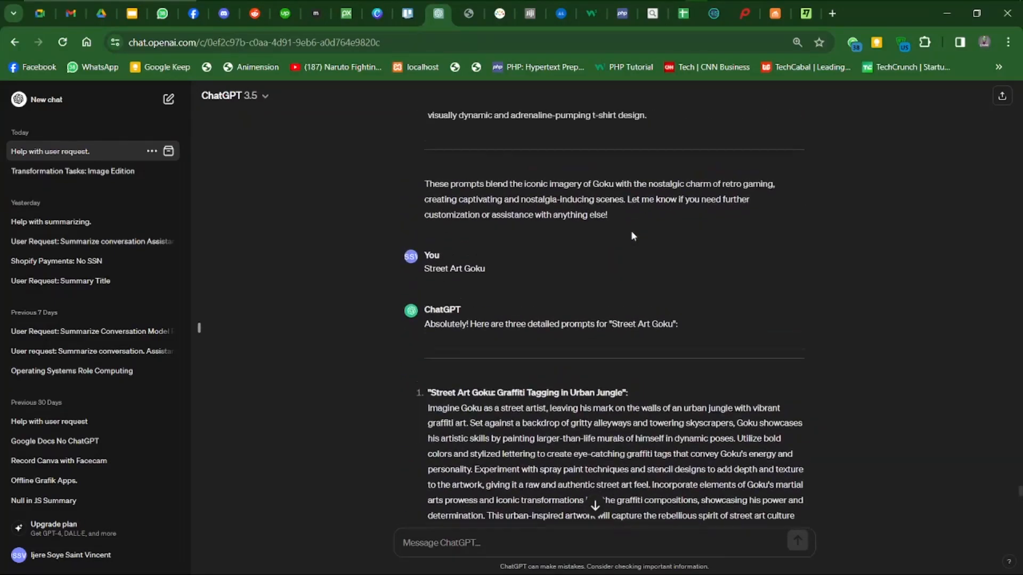